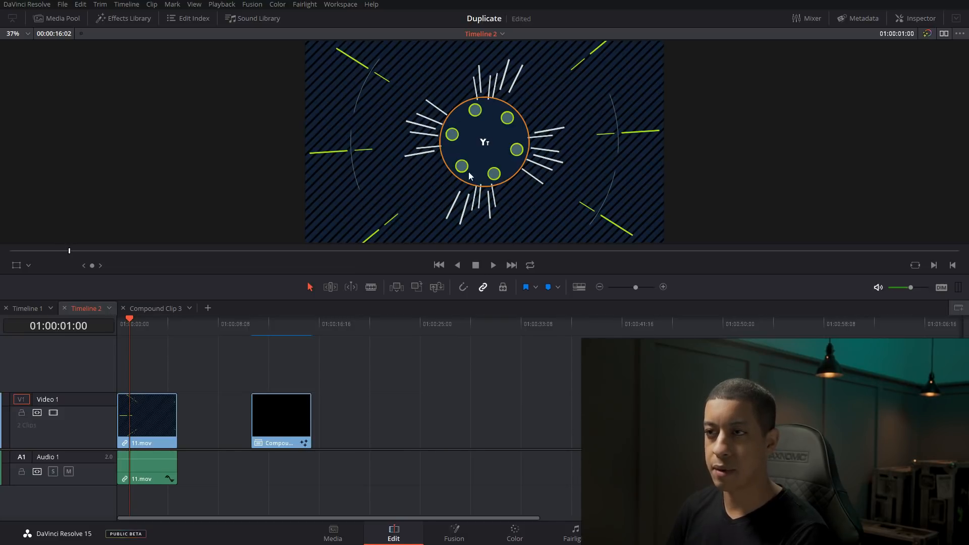
# Step: Examine the circle animation in the 11.mov clip by stepping back frame by frame and playing it in both directions
pyautogui.press('Left')
pyautogui.press('Left')
pyautogui.press('Left')
pyautogui.press('Left')
pyautogui.press('Left')
pyautogui.press('Left')
pyautogui.press('Left')
pyautogui.press('Left')
pyautogui.press('Left')
pyautogui.press('Left')
pyautogui.press('Left')
pyautogui.press('Left')
pyautogui.press('Left')
pyautogui.press('Left')
pyautogui.press('Left')
pyautogui.press('Left')
pyautogui.press('Left')
pyautogui.press('Left')
pyautogui.press('Left')
pyautogui.press('Left')
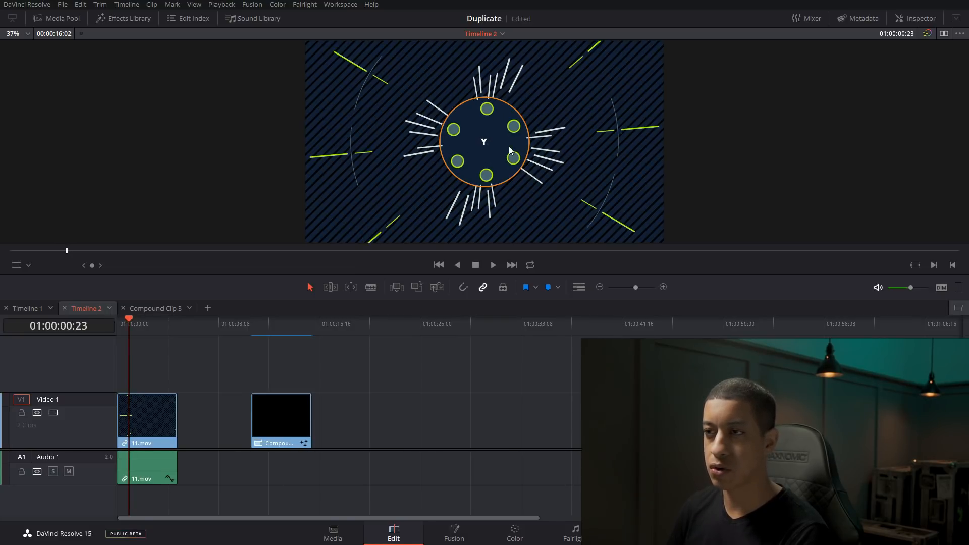
pyautogui.press('space')
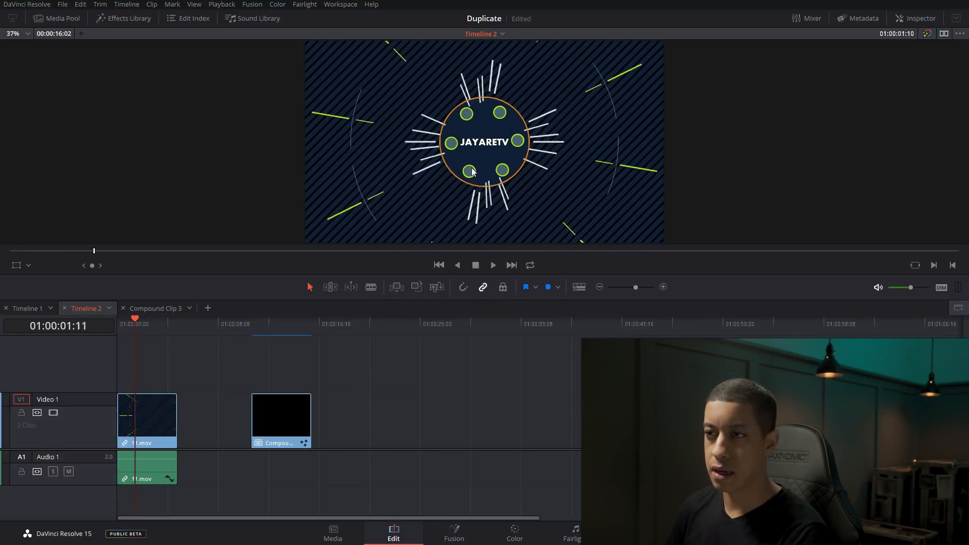
pyautogui.press('j')
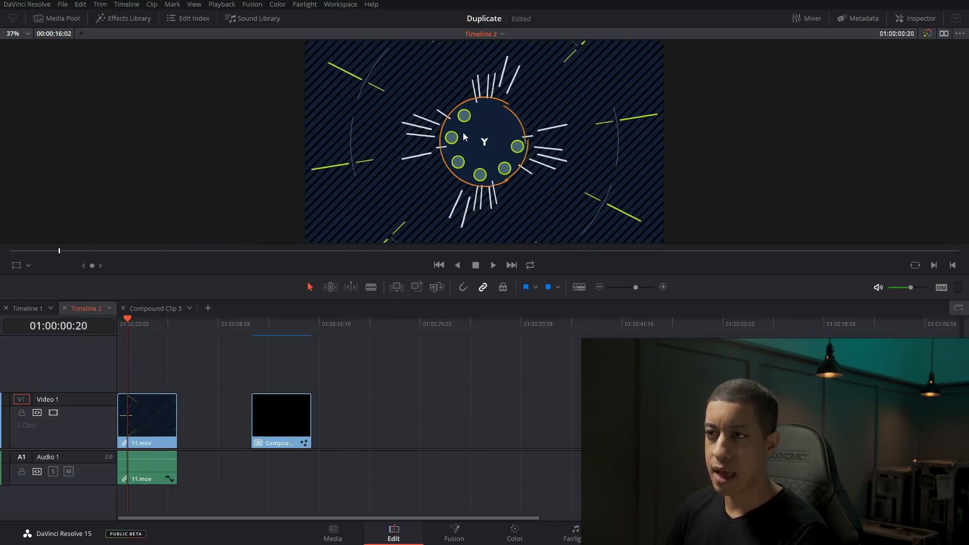
pyautogui.press('l')
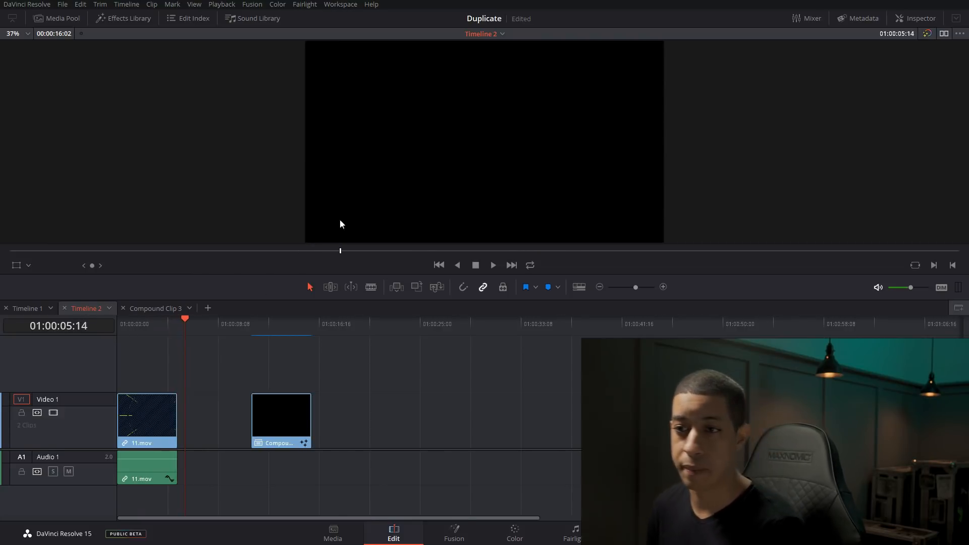
# Step: Open the compound clip's Fusion composition and move the MediaOut1 node directly beneath MediaIn1
pyautogui.click(253, 322)
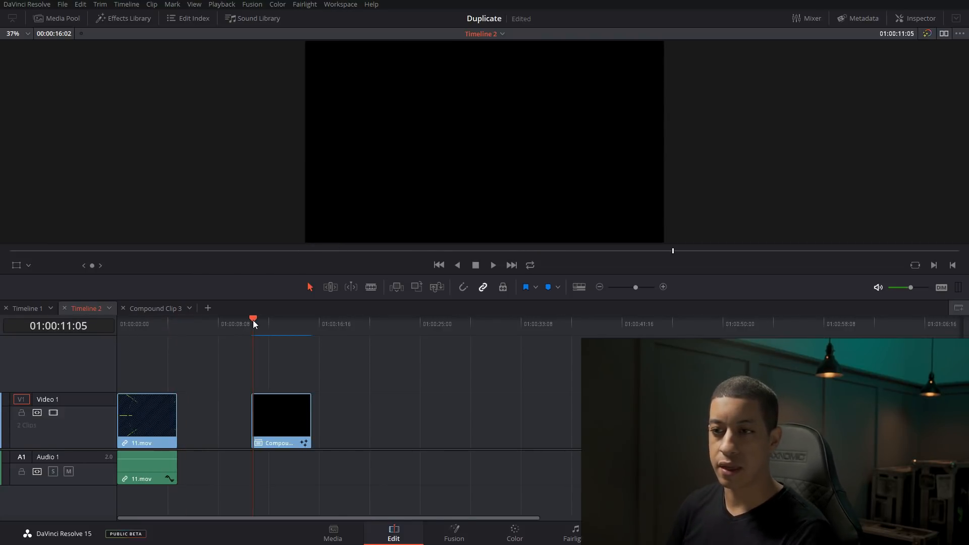
pyautogui.click(456, 537)
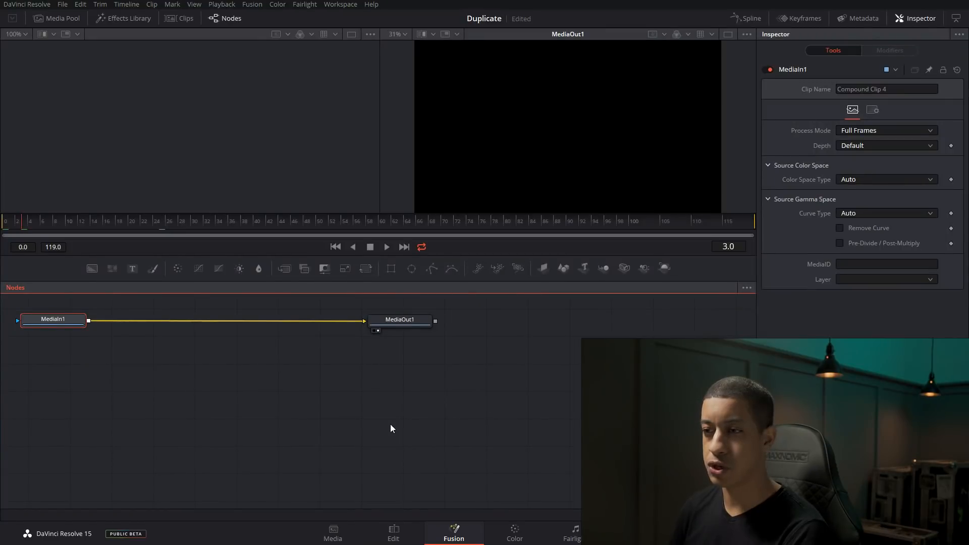
pyautogui.moveTo(400, 321); pyautogui.dragTo(40, 353)
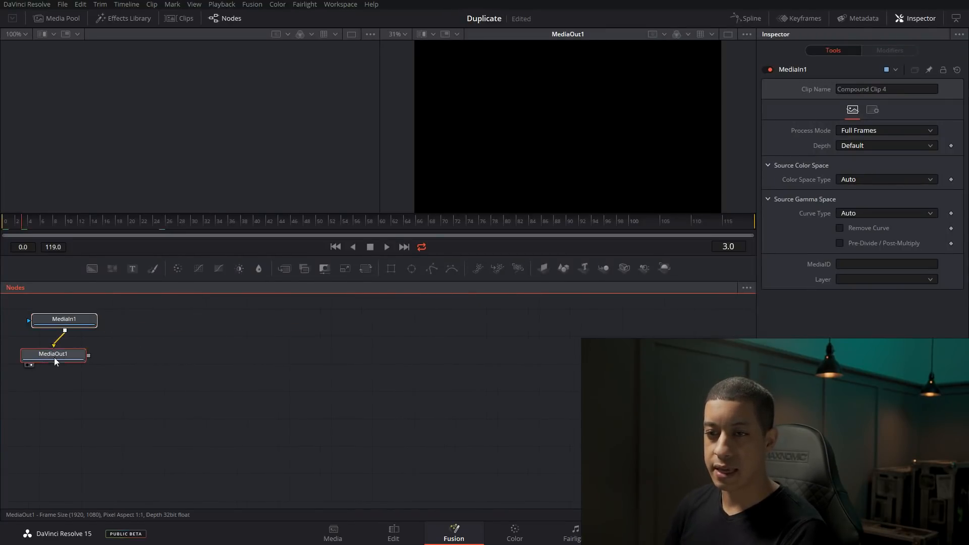
# Step: Return to the edit timeline and replay the 11.mov reference animation from the beginning
pyautogui.click(394, 531)
pyautogui.moveTo(151, 324); pyautogui.dragTo(142, 325)
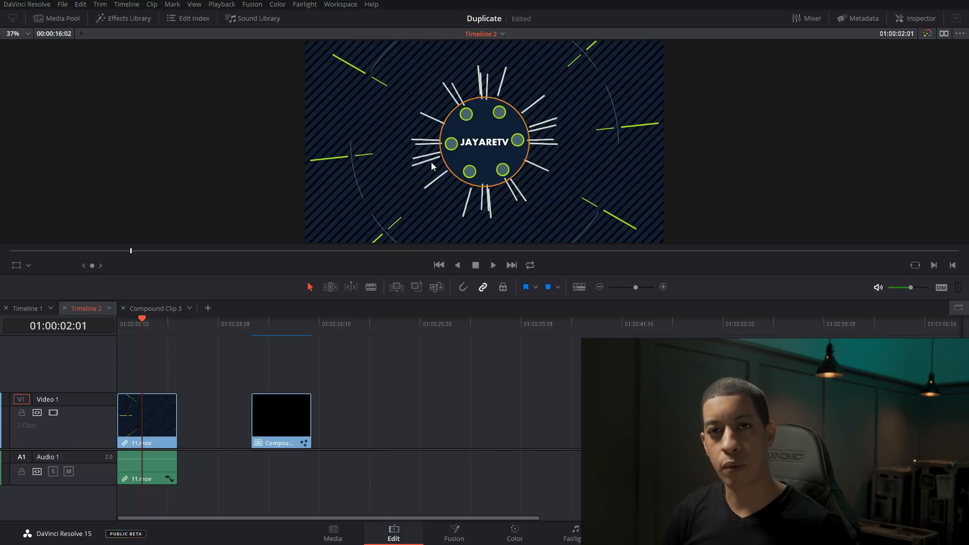
pyautogui.press('Home')
pyautogui.press('space')
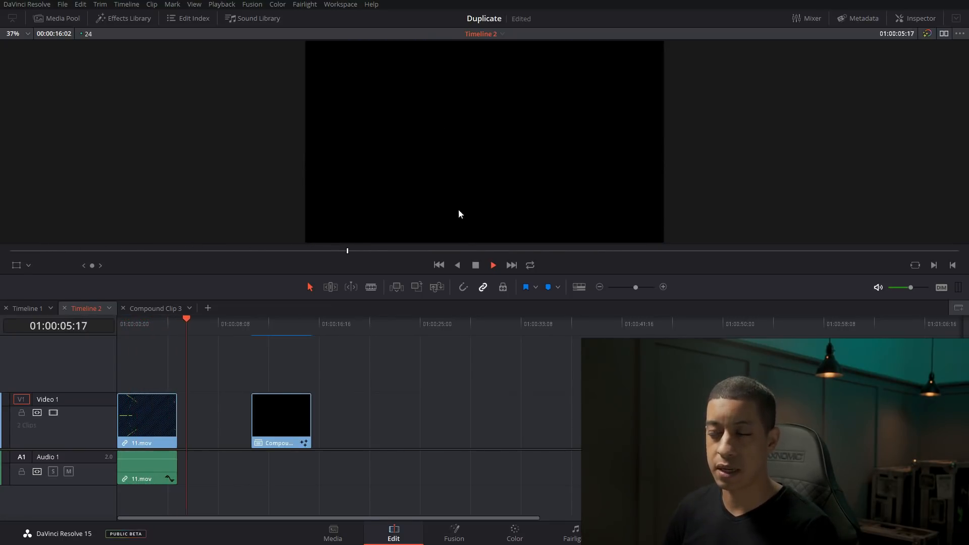
# Step: Reopen the compound clip in Fusion, add a Background masked by an Ellipse, and show the Background in the viewer
pyautogui.click(259, 331)
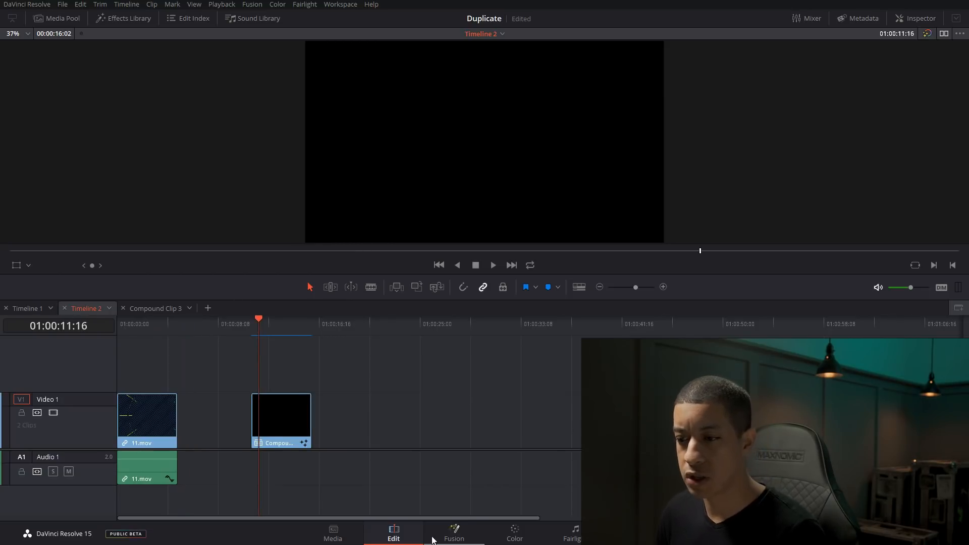
pyautogui.click(454, 534)
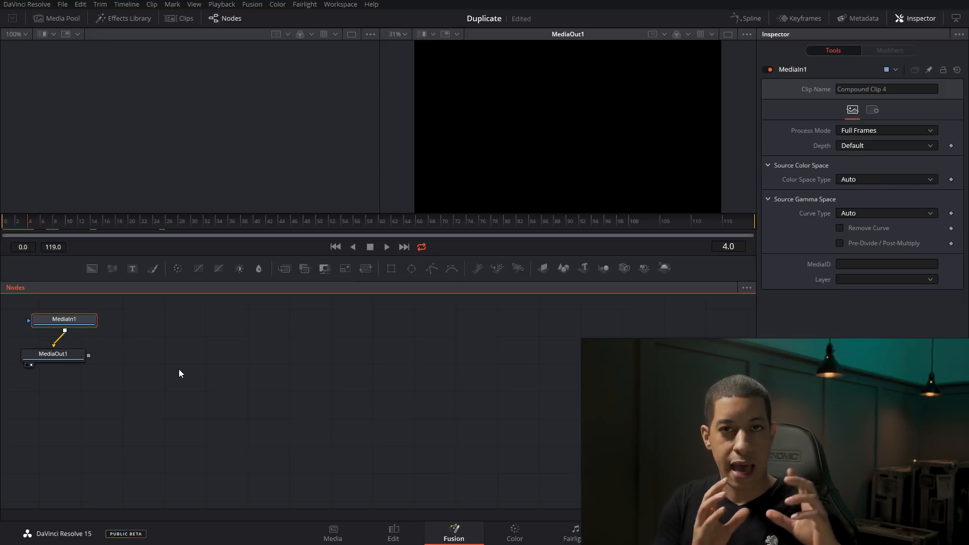
pyautogui.moveTo(411, 269); pyautogui.dragTo(157, 386)
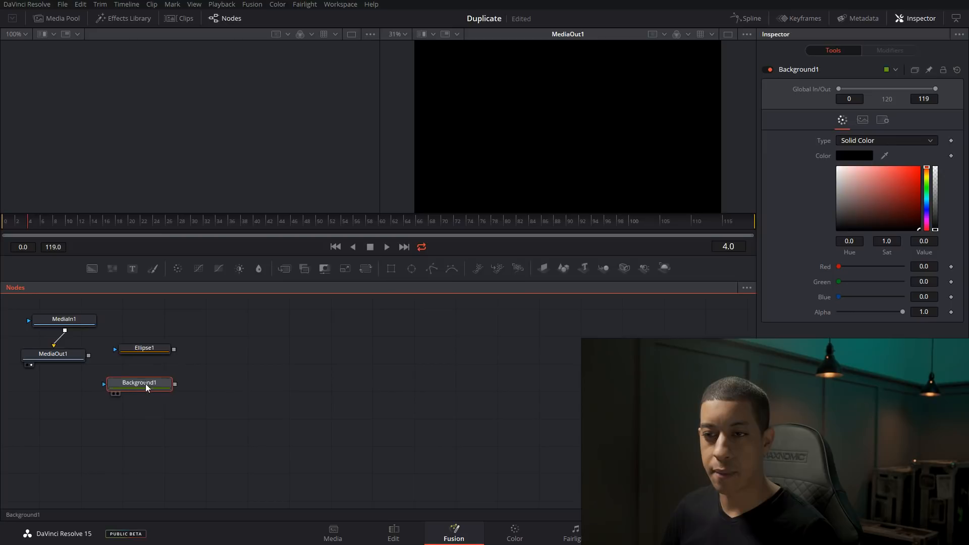
pyautogui.moveTo(174, 349); pyautogui.dragTo(151, 382)
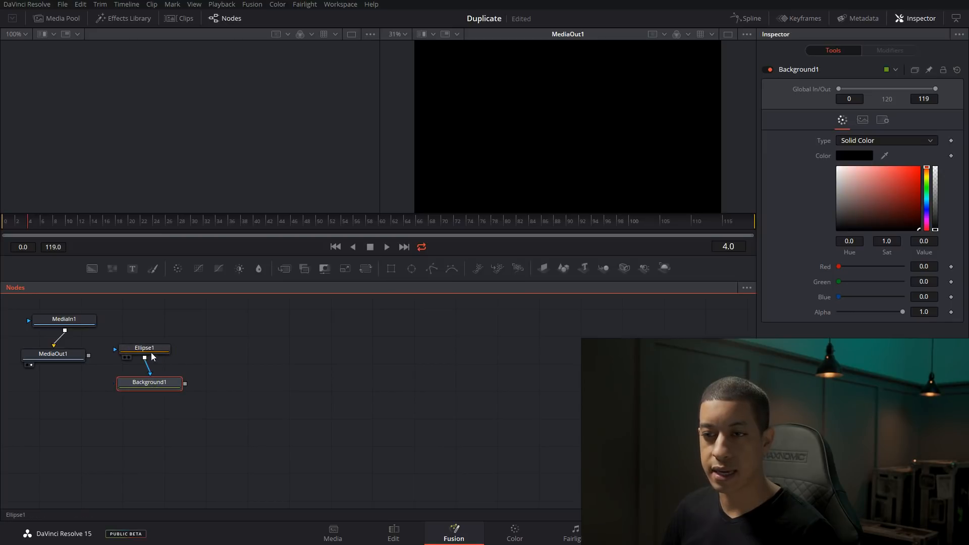
pyautogui.click(158, 352)
pyautogui.click(159, 386)
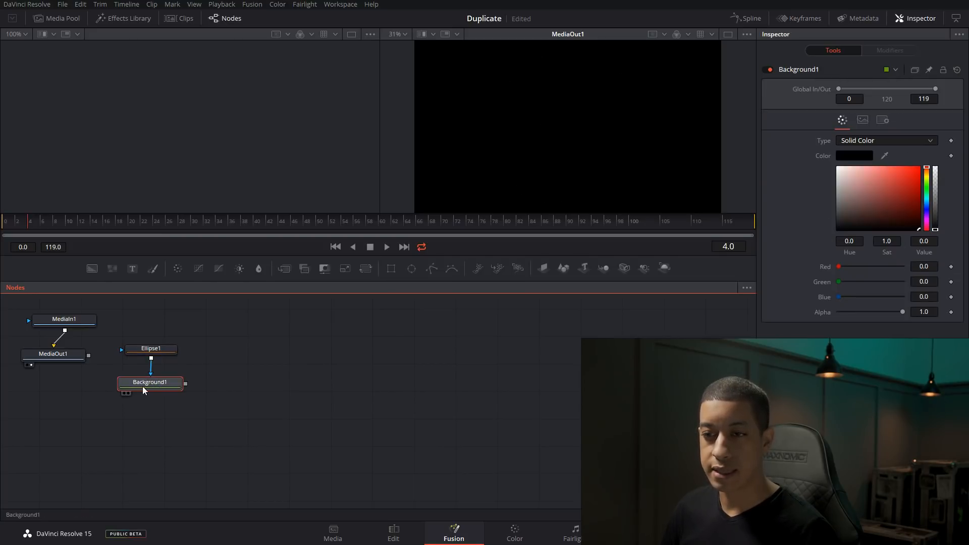
pyautogui.moveTo(143, 383); pyautogui.dragTo(543, 116)
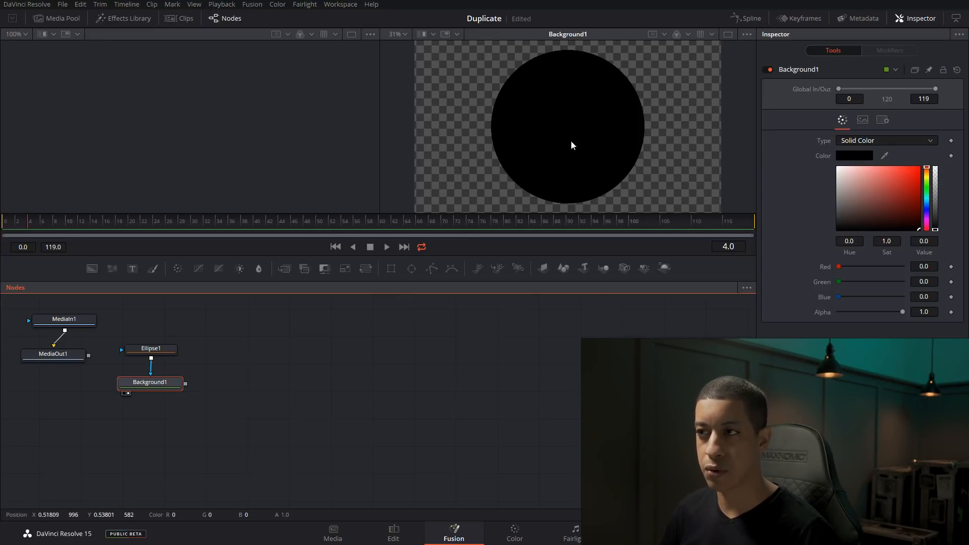
pyautogui.click(142, 352)
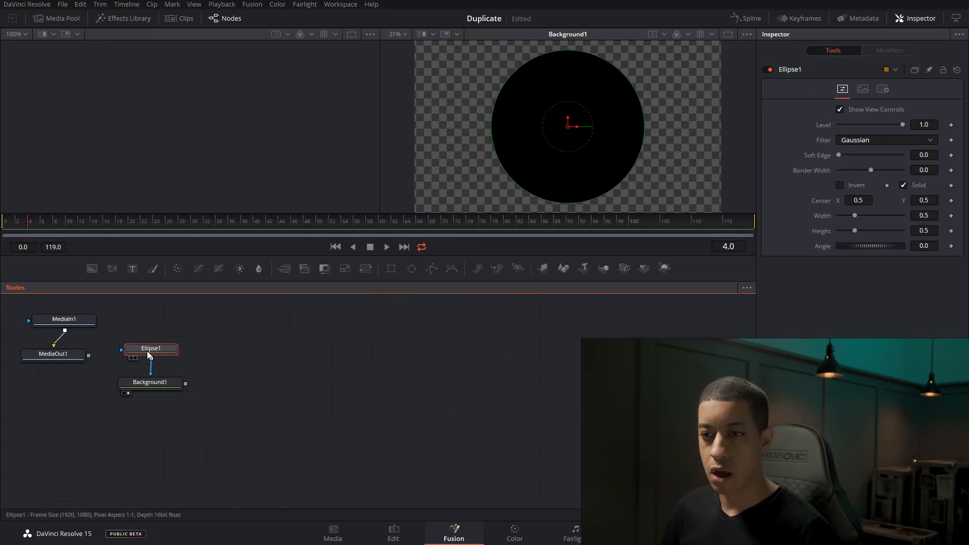
pyautogui.rightClick(822, 215)
pyautogui.click(850, 335)
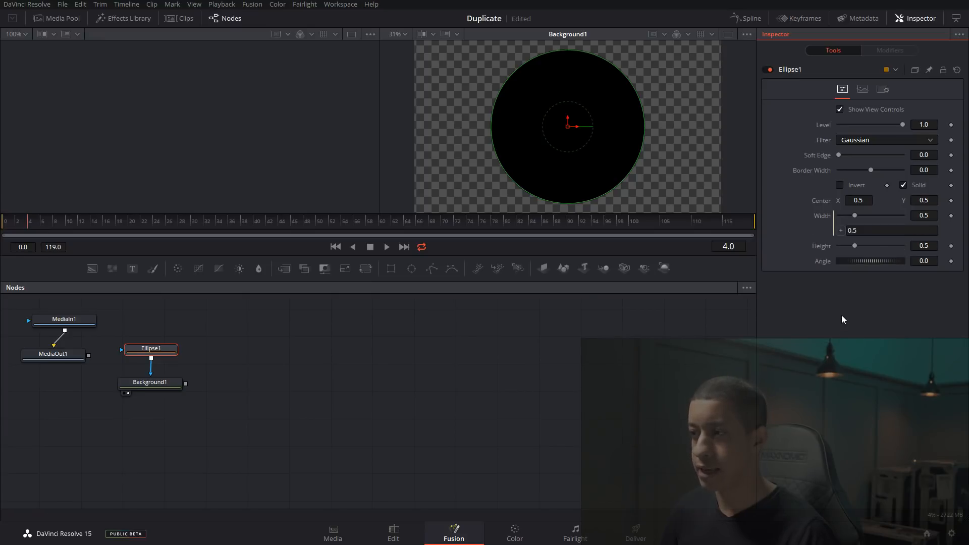
pyautogui.moveTo(822, 250); pyautogui.dragTo(822, 247)
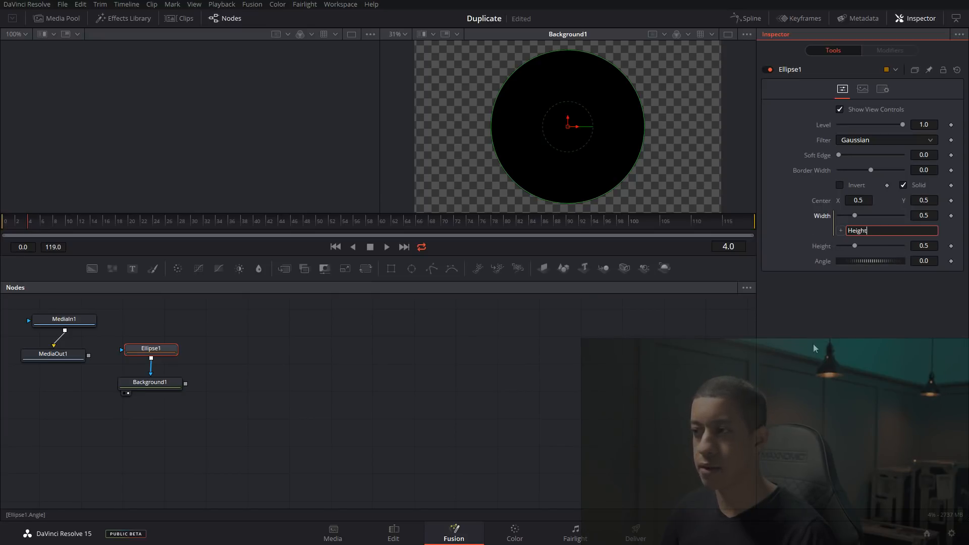
pyautogui.rightClick(828, 215)
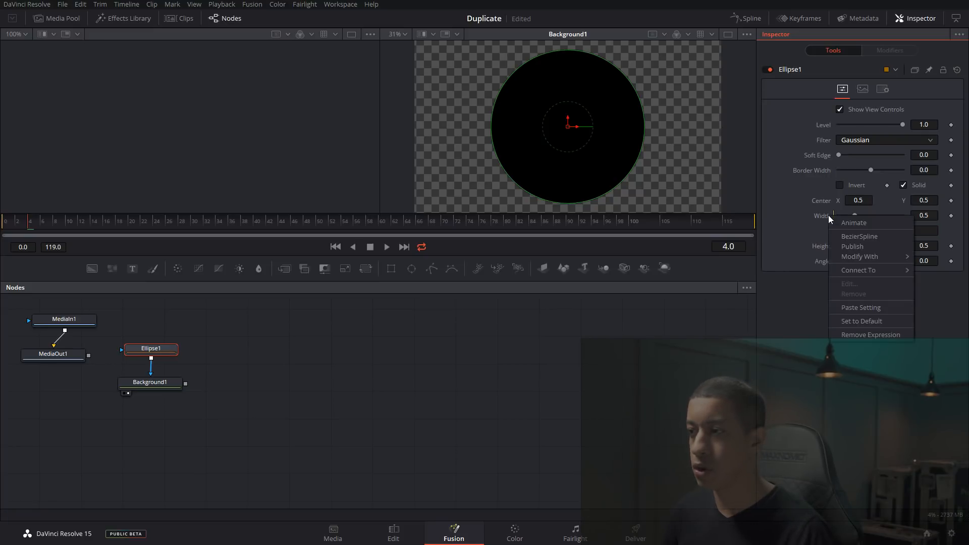
pyautogui.click(859, 336)
pyautogui.moveTo(855, 216)
pyautogui.mouseDown()
pyautogui.moveTo(864, 222)
pyautogui.moveTo(853, 220)
pyautogui.mouseUp()
# Step: Link Ellipse1's Width to its Height with an expression, and reduce the Height to about 0.36
pyautogui.rightClick(832, 217)
pyautogui.click(858, 336)
pyautogui.rightClick(835, 216)
pyautogui.click(859, 336)
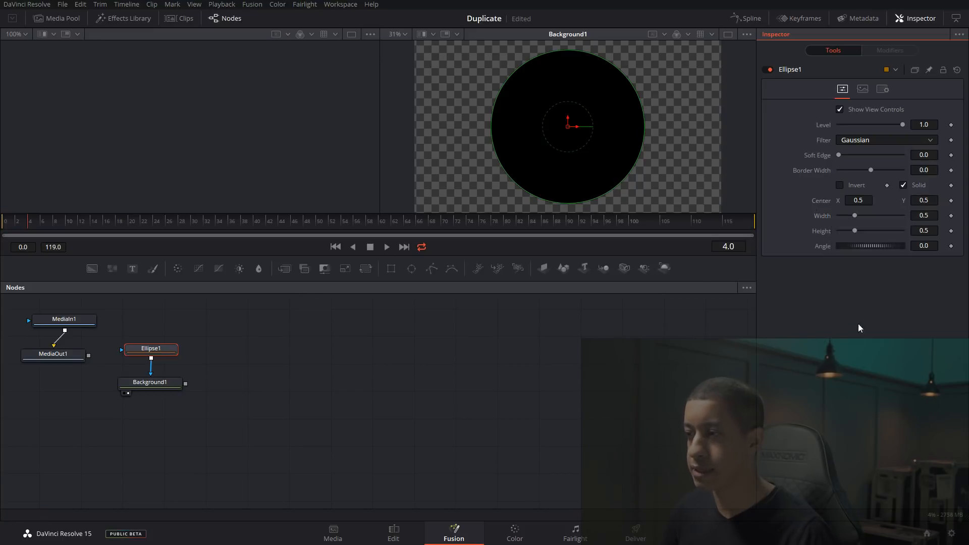
pyautogui.moveTo(841, 231)
pyautogui.mouseDown()
pyautogui.moveTo(825, 246)
pyautogui.moveTo(859, 246)
pyautogui.moveTo(850, 247)
pyautogui.mouseUp()
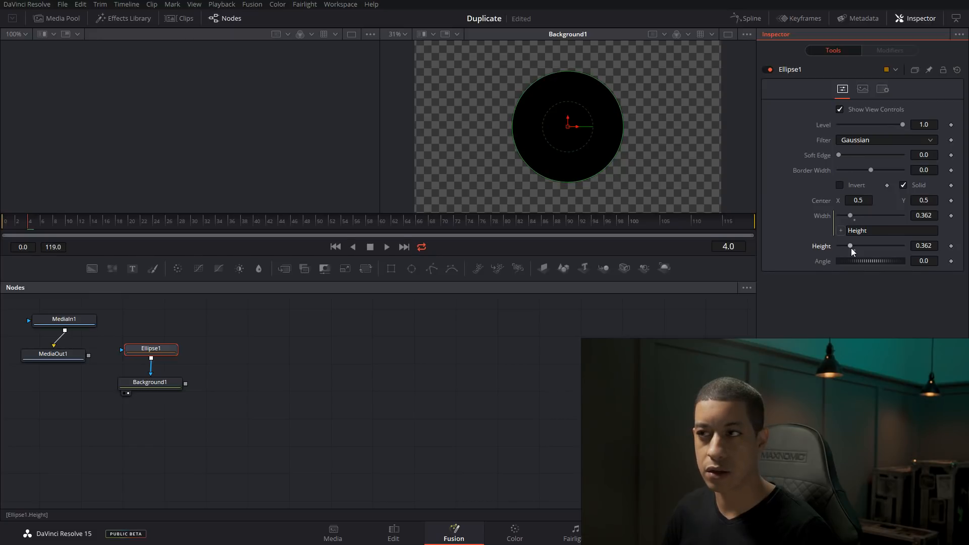
pyautogui.moveTo(851, 246)
pyautogui.mouseDown()
pyautogui.moveTo(874, 250)
pyautogui.moveTo(850, 254)
pyautogui.mouseUp()
# Step: Duplicate the Ellipse1 node and insert the copy between Ellipse1 and Background1, making room for it in the node chain
pyautogui.click(162, 353)
pyautogui.moveTo(150, 384); pyautogui.dragTo(147, 405)
pyautogui.click(164, 354)
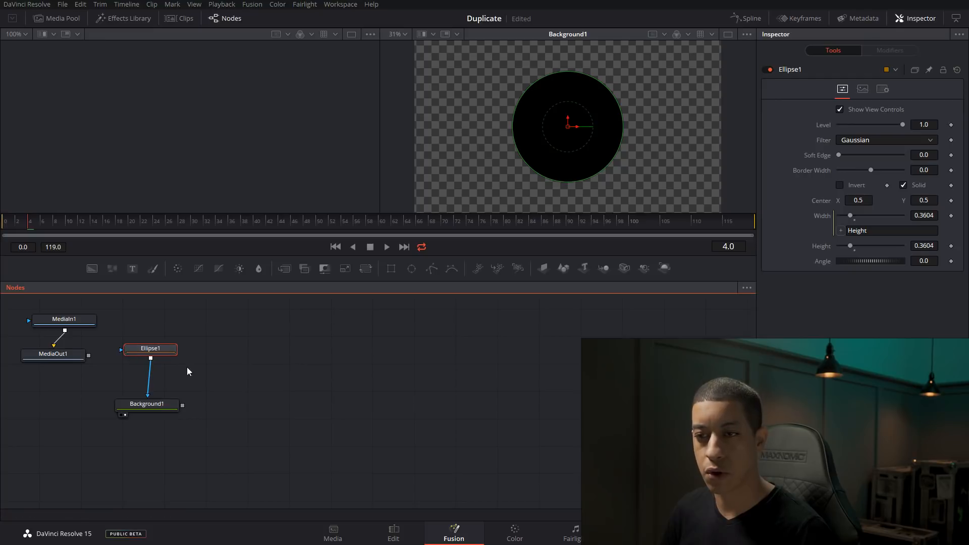
pyautogui.hotkey('ctrl', 'v')
pyautogui.moveTo(158, 408); pyautogui.dragTo(165, 414)
# Step: Reduce Ellipse1_1's Height to 0.346 and set its Paint Mode to Subtract to cut the circle into a ring
pyautogui.click(163, 382)
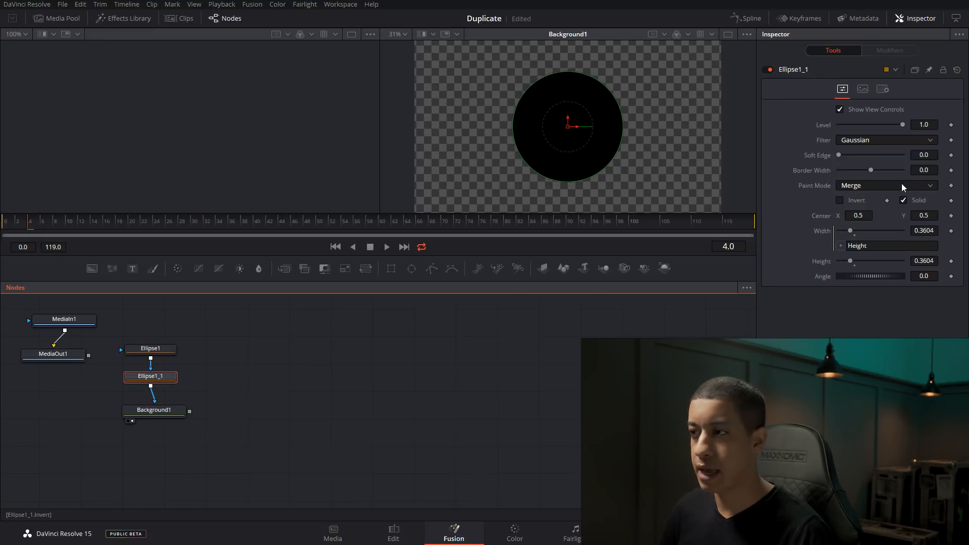
pyautogui.click(851, 232)
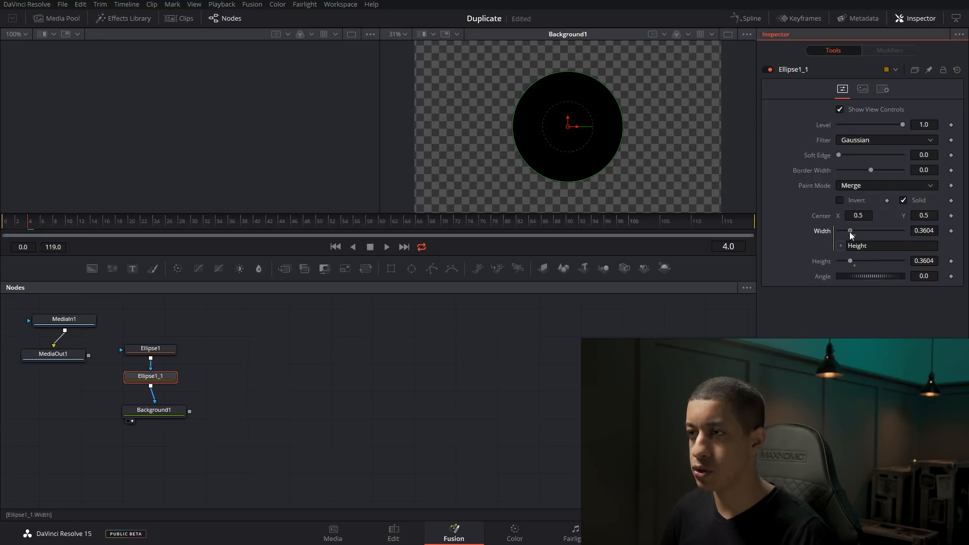
pyautogui.moveTo(849, 262); pyautogui.dragTo(846, 262)
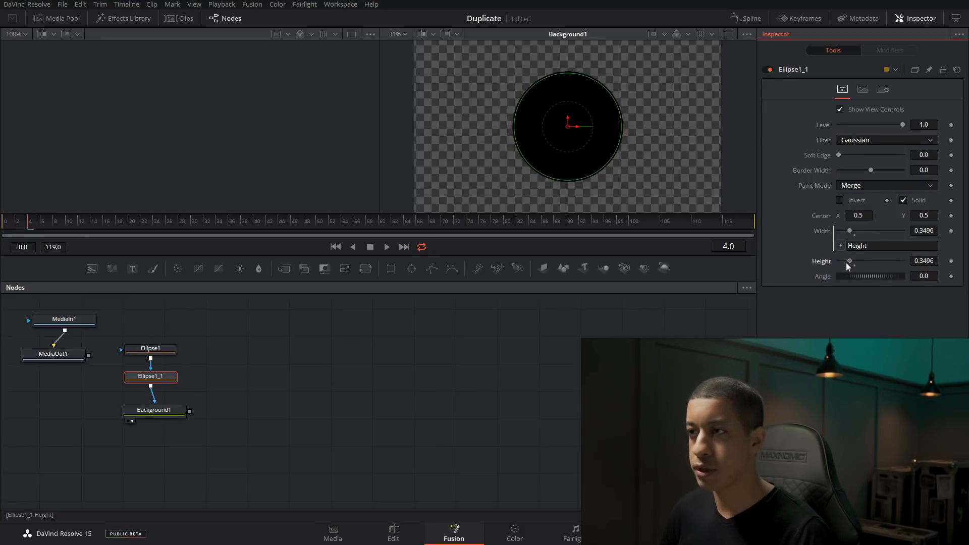
pyautogui.moveTo(850, 262); pyautogui.dragTo(876, 262)
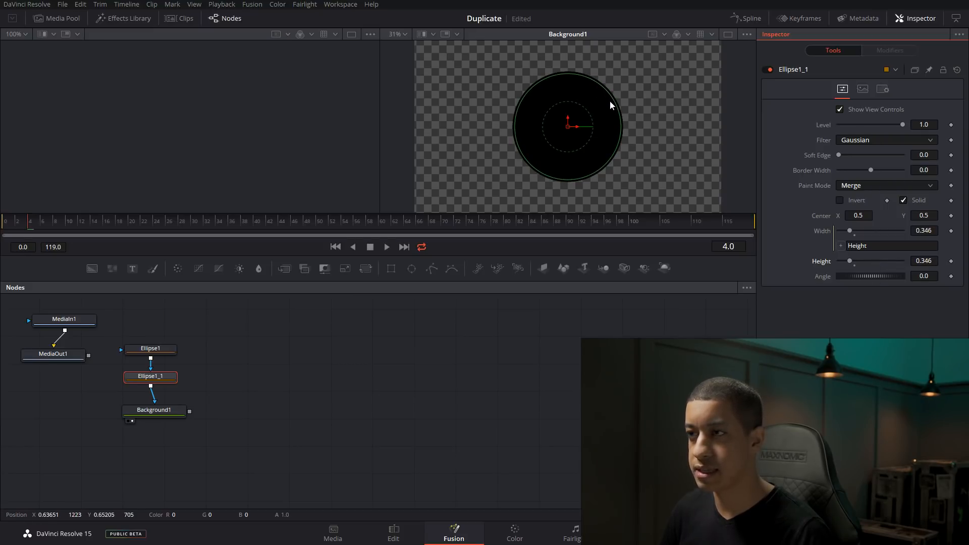
pyautogui.click(864, 187)
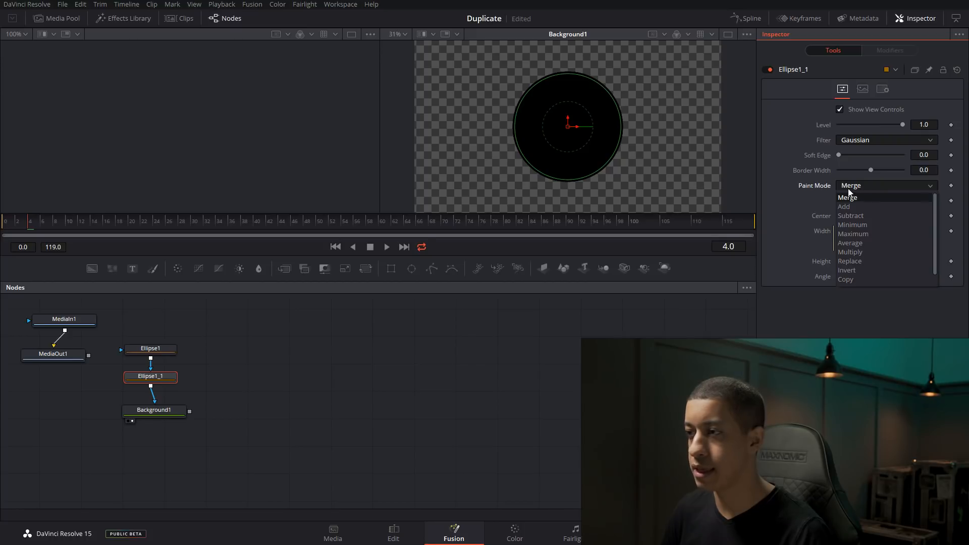
pyautogui.click(865, 216)
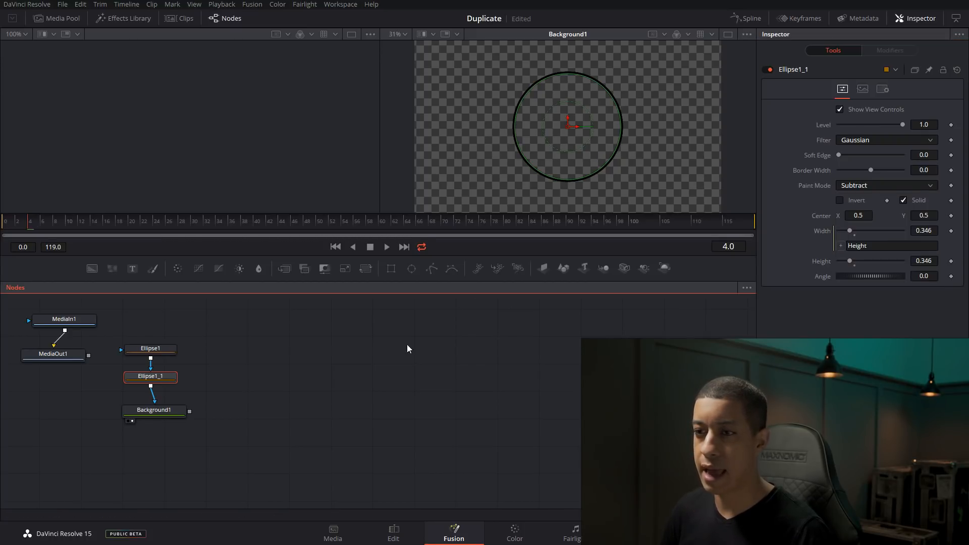
# Step: Color Background1 orange with red 1.0, green 0.48 and blue 0.0
pyautogui.click(154, 410)
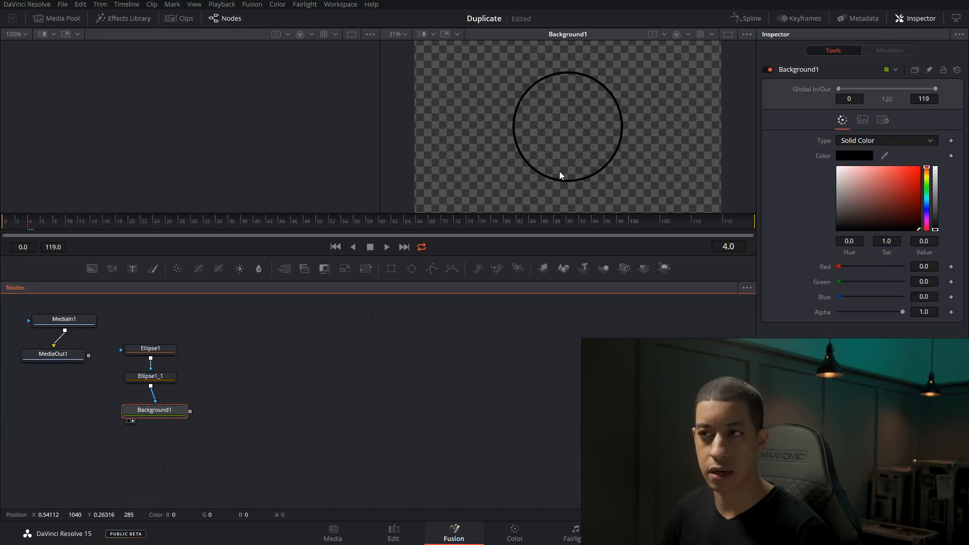
pyautogui.moveTo(927, 167); pyautogui.dragTo(919, 167)
pyautogui.click(126, 387)
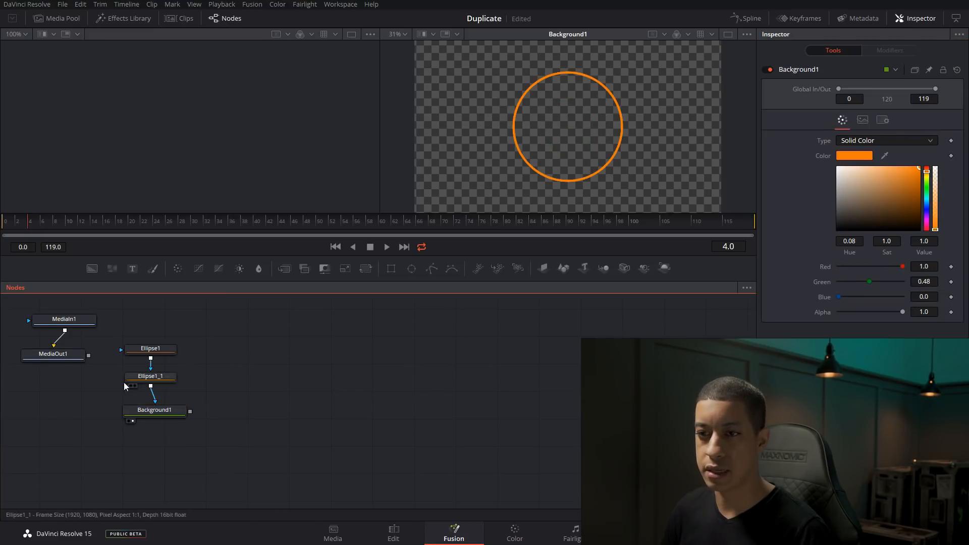
# Step: Thin the ring by increasing Ellipse1_1's Height to about 0.354
pyautogui.click(174, 380)
pyautogui.moveTo(850, 260); pyautogui.dragTo(852, 260)
pyautogui.click(329, 385)
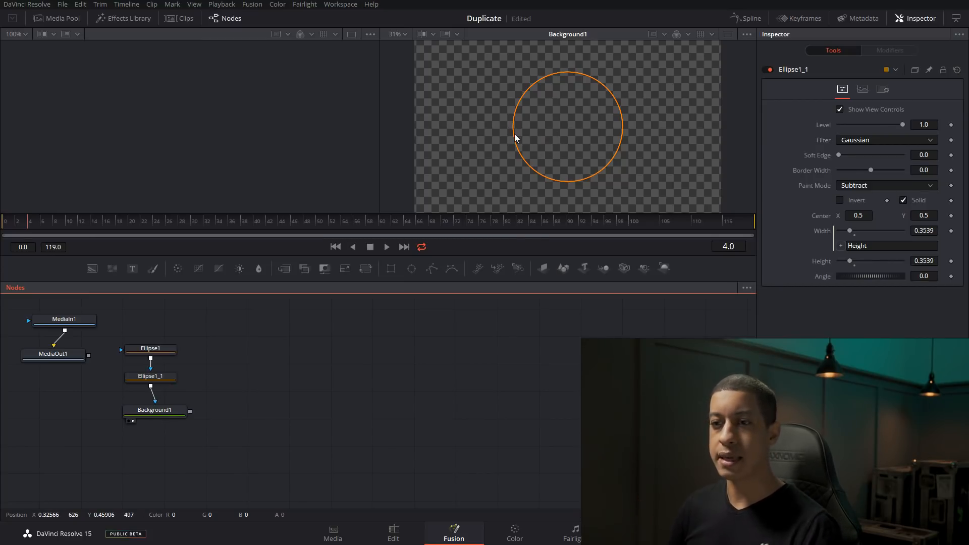
# Step: Insert a Polygon mask node between Ellipse1_1 and Background1 and line it up in the node chain
pyautogui.moveTo(154, 410); pyautogui.dragTo(149, 429)
pyautogui.click(285, 378)
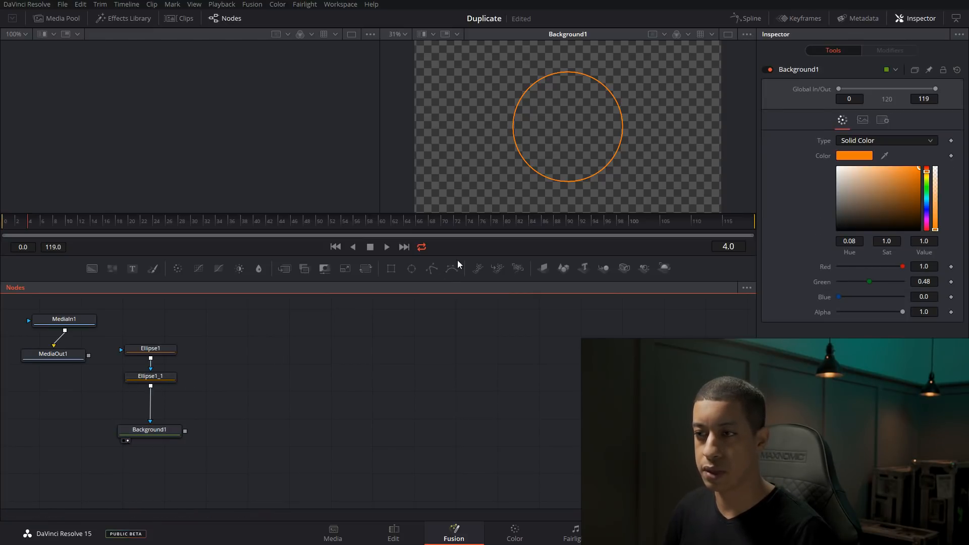
pyautogui.click(432, 270)
pyautogui.moveTo(349, 376); pyautogui.dragTo(153, 414)
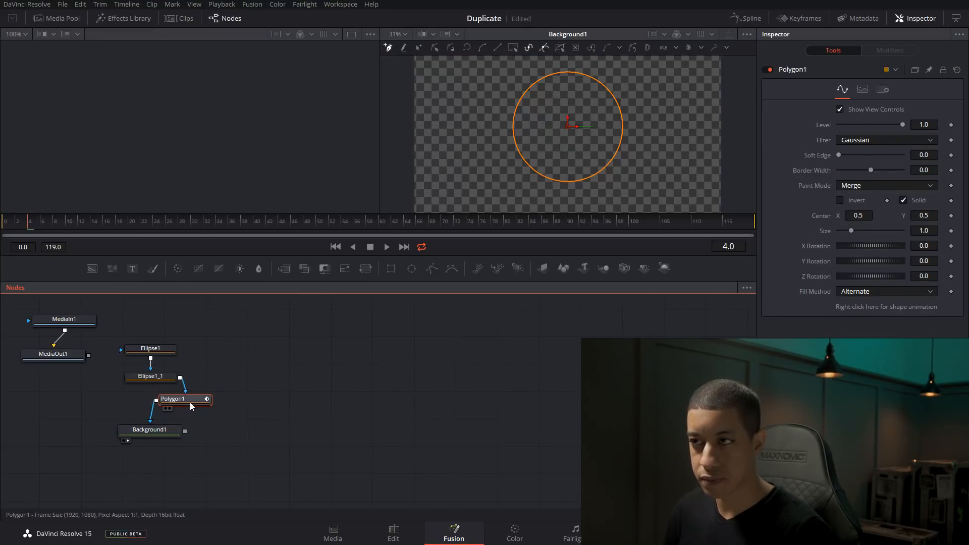
pyautogui.moveTo(190, 401); pyautogui.dragTo(159, 406)
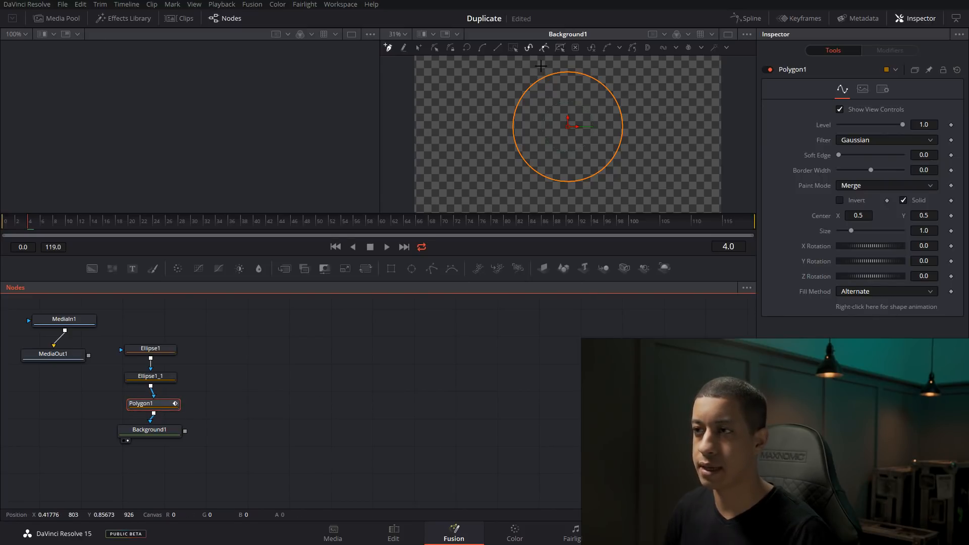
# Step: Draw a closed triangular polygon mask across the top of the orange ring
pyautogui.click(541, 66)
pyautogui.click(559, 91)
pyautogui.click(604, 75)
pyautogui.click(541, 66)
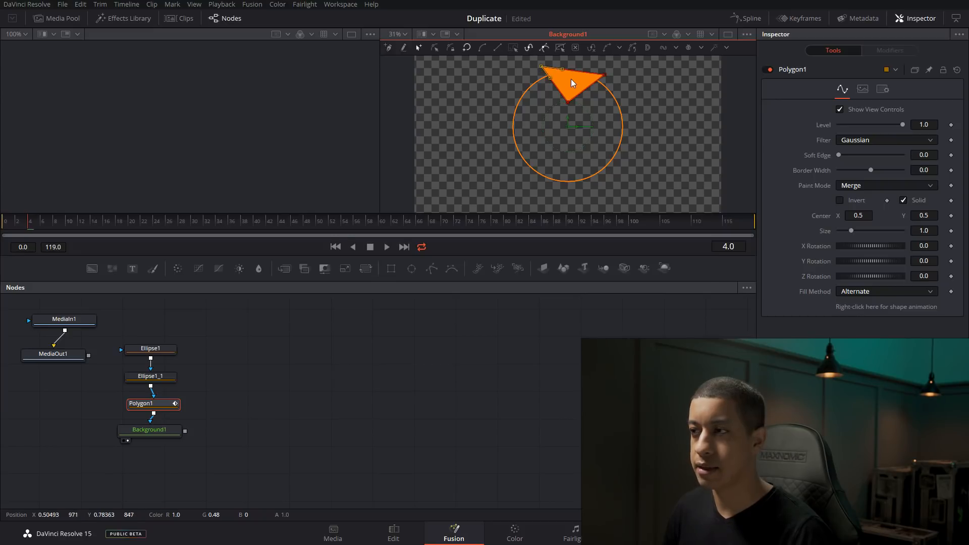
# Step: Try the Average paint mode and mask inversion on Polygon1
pyautogui.click(868, 185)
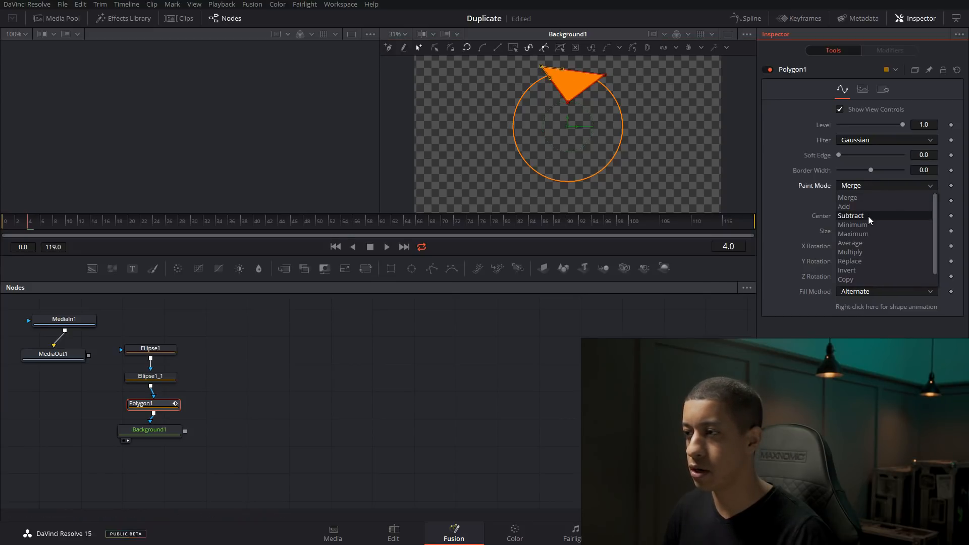
pyautogui.click(870, 244)
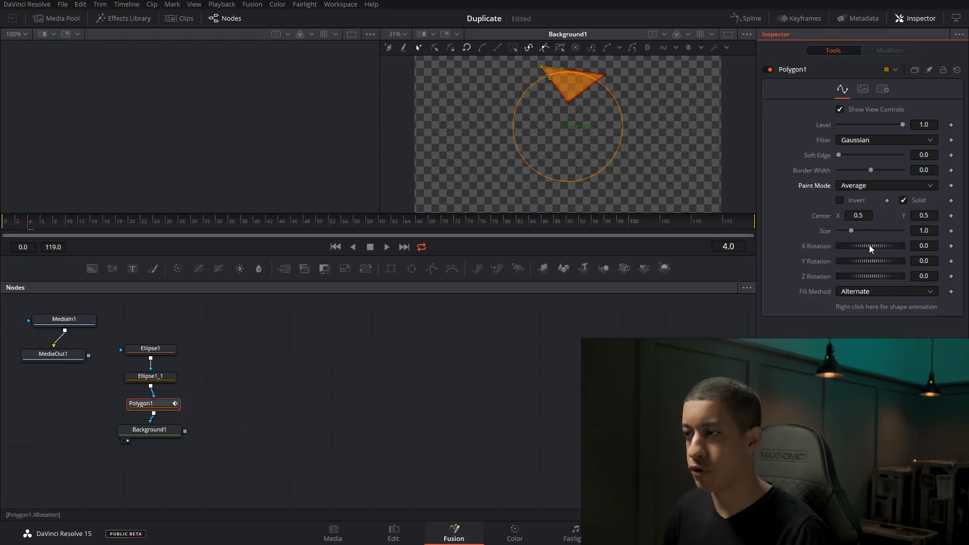
pyautogui.click(840, 200)
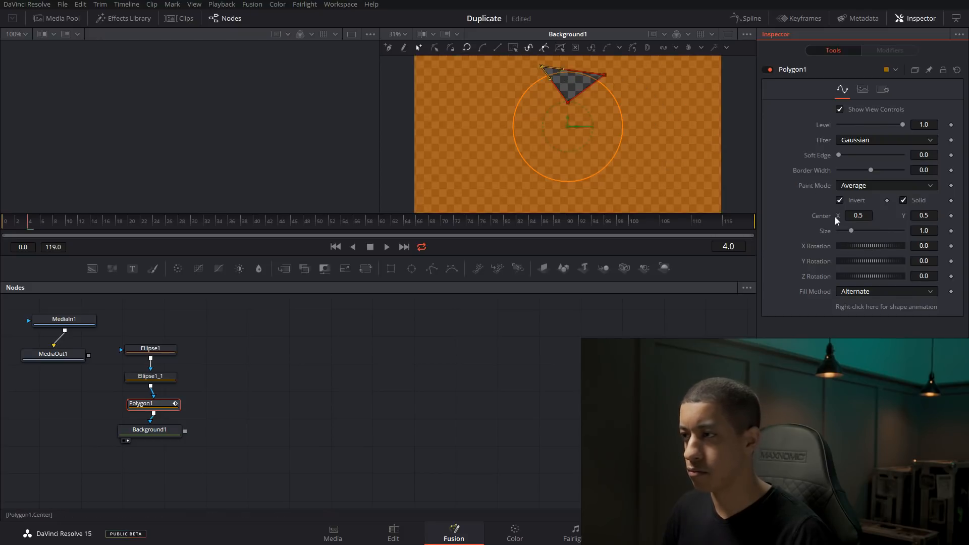
pyautogui.click(841, 200)
pyautogui.click(868, 186)
pyautogui.click(870, 244)
# Step: Set Polygon1's paint mode to Multiply, adjust its upper corner points around the arc, and align Background1 beneath it
pyautogui.click(868, 186)
pyautogui.click(886, 252)
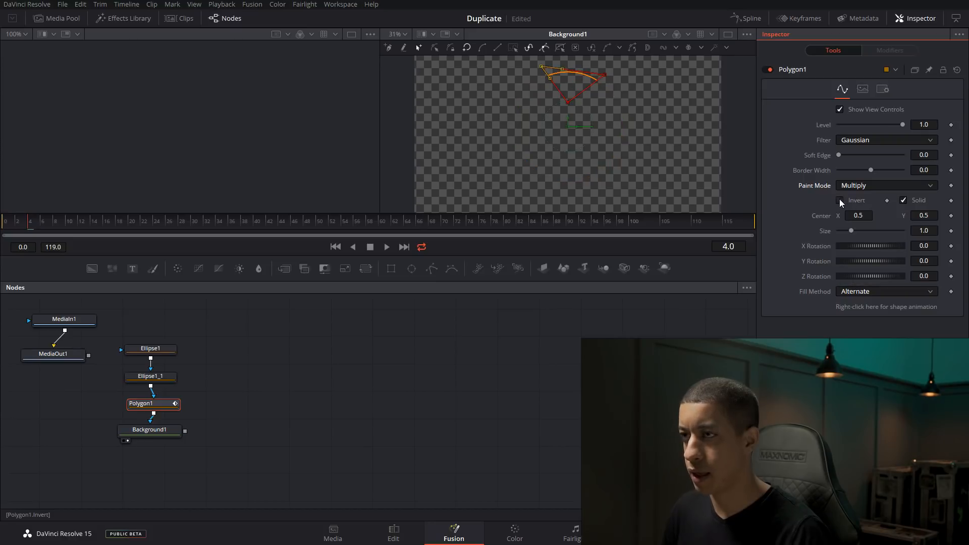
pyautogui.moveTo(605, 74); pyautogui.dragTo(605, 68)
pyautogui.moveTo(541, 66); pyautogui.dragTo(539, 66)
pyautogui.click(445, 454)
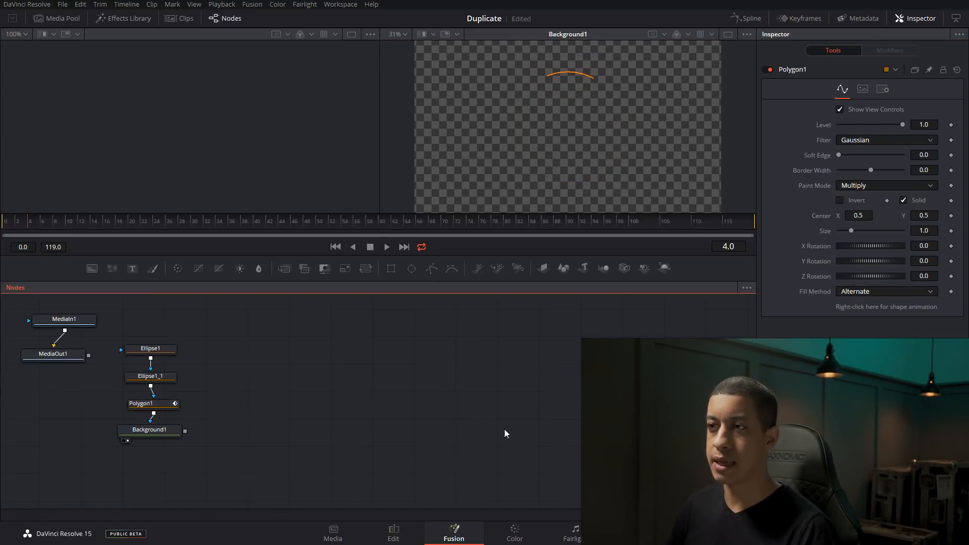
pyautogui.moveTo(155, 435); pyautogui.dragTo(159, 435)
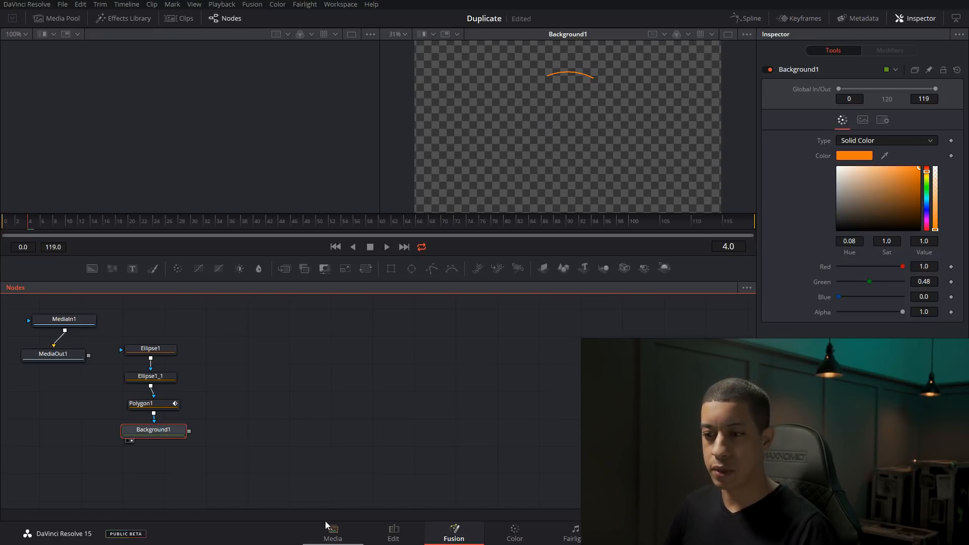
# Step: Switch to the Edit page and examine the opening frames of reference clip 11.mov for how the orange arcs animate
pyautogui.click(393, 534)
pyautogui.moveTo(137, 323); pyautogui.dragTo(113, 320)
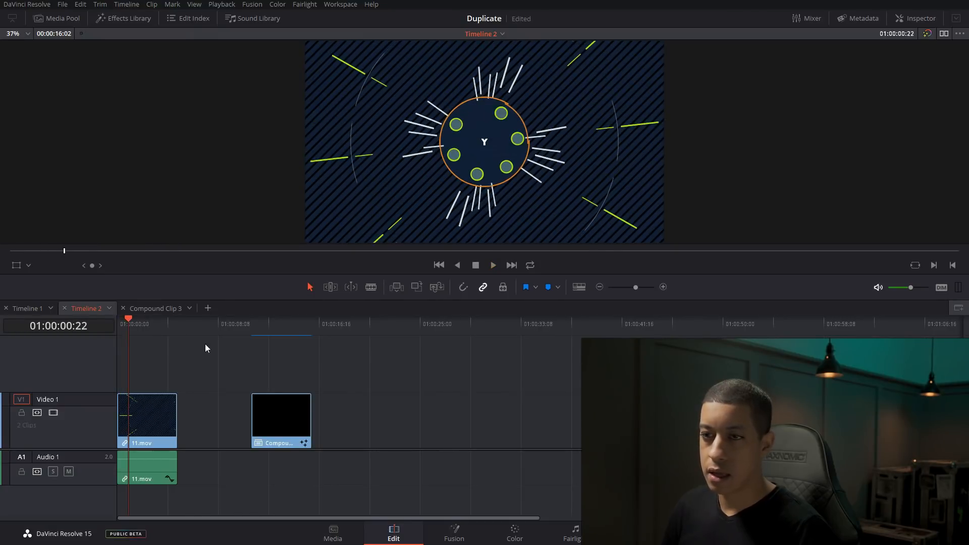
pyautogui.moveTo(129, 325); pyautogui.dragTo(123, 322)
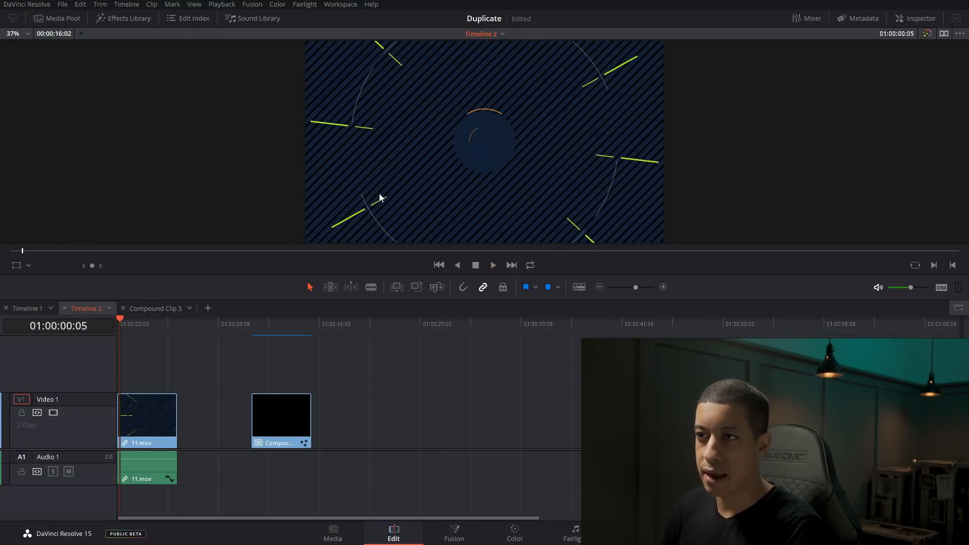
pyautogui.press('Right')
pyautogui.press('Right')
pyautogui.press('Right')
pyautogui.press('Right')
pyautogui.press('Right')
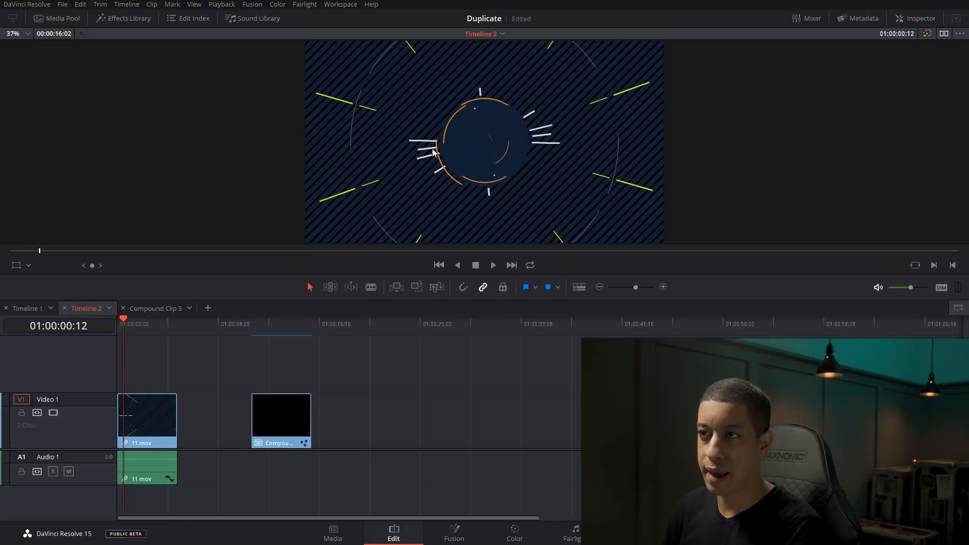
# Step: Return to the compound clip's Fusion composition and display Background1 in the viewer
pyautogui.click(264, 324)
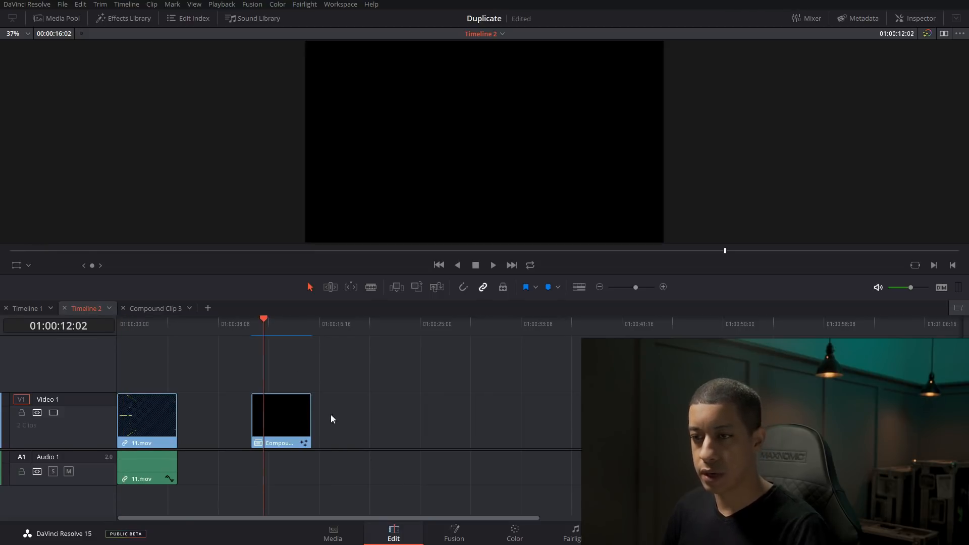
pyautogui.click(441, 539)
pyautogui.click(159, 431)
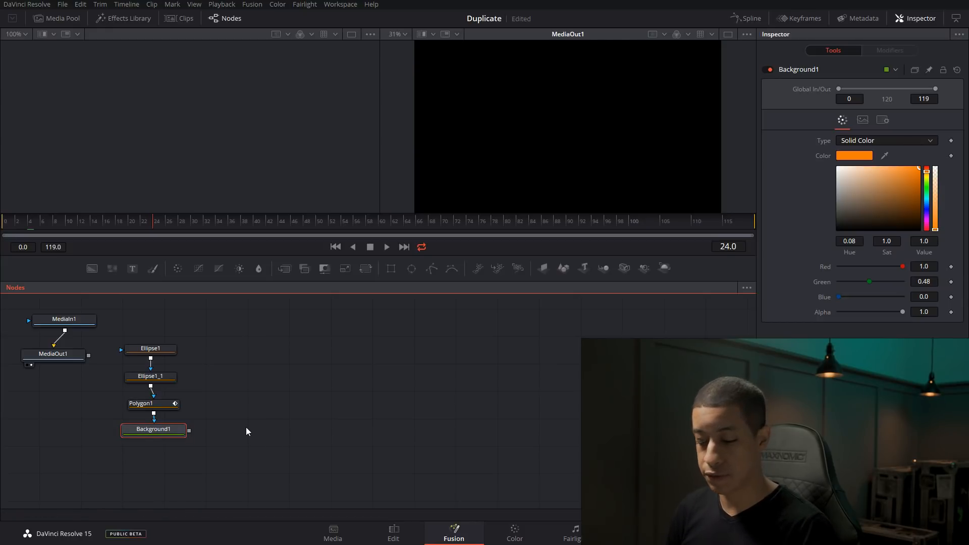
pyautogui.press('2')
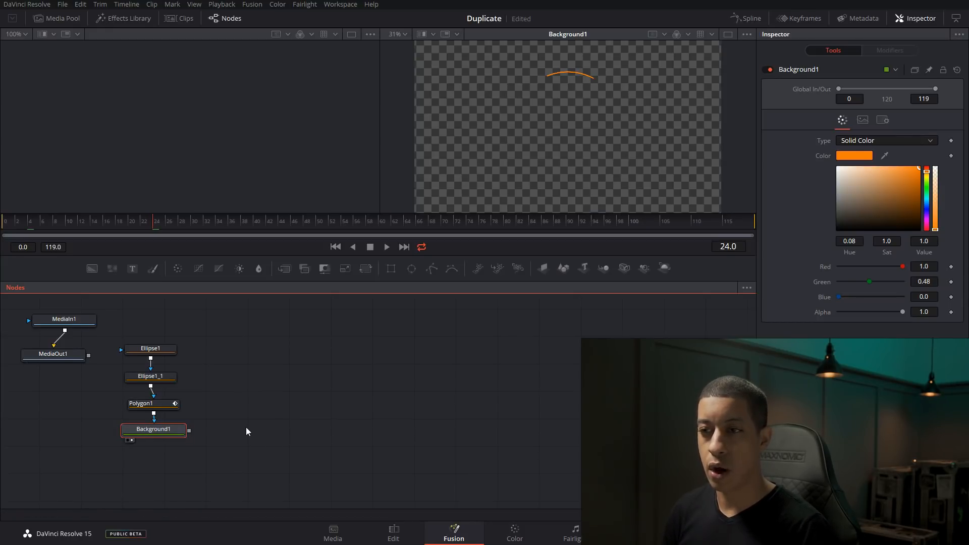
# Step: Add a Transform node connected after Background1
pyautogui.hotkey('shift', 'space')
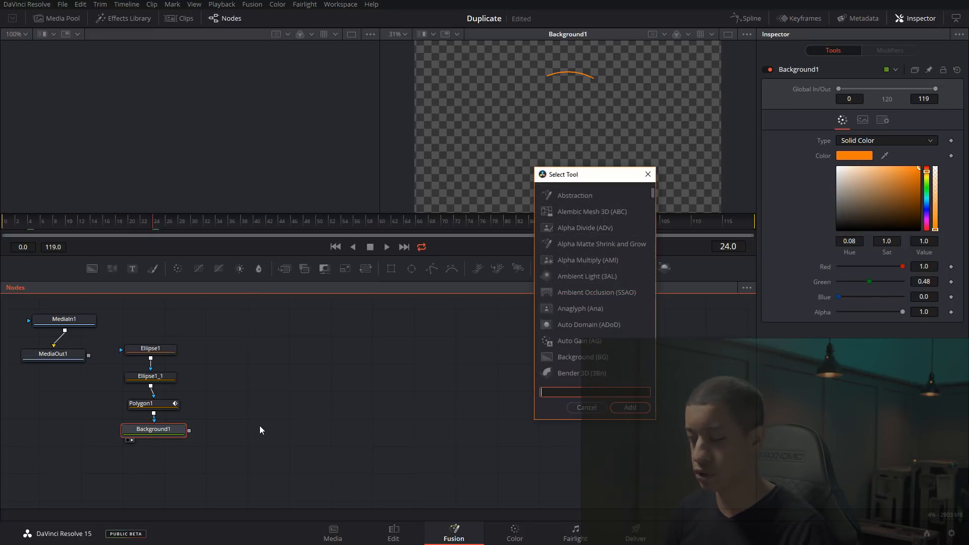
pyautogui.write('tra')
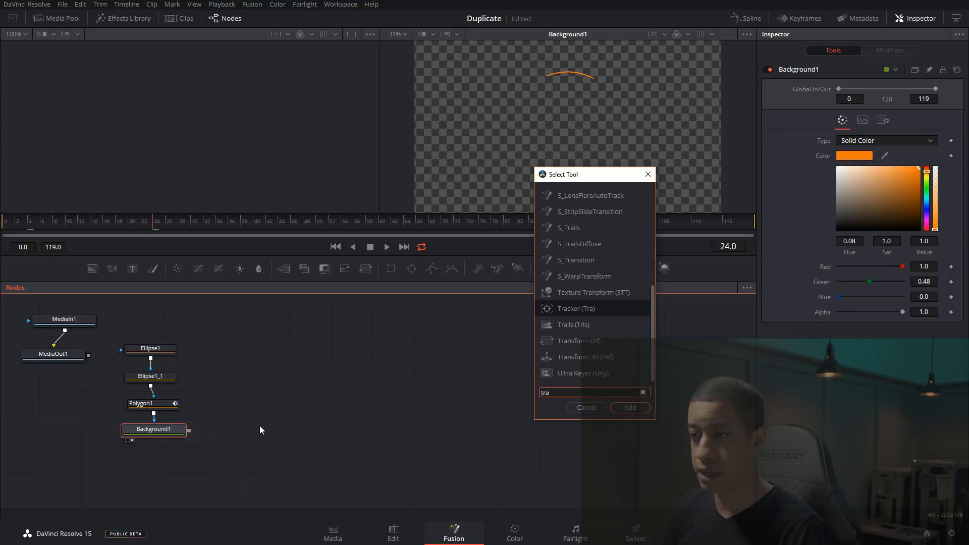
pyautogui.write('n')
pyautogui.press('Return')
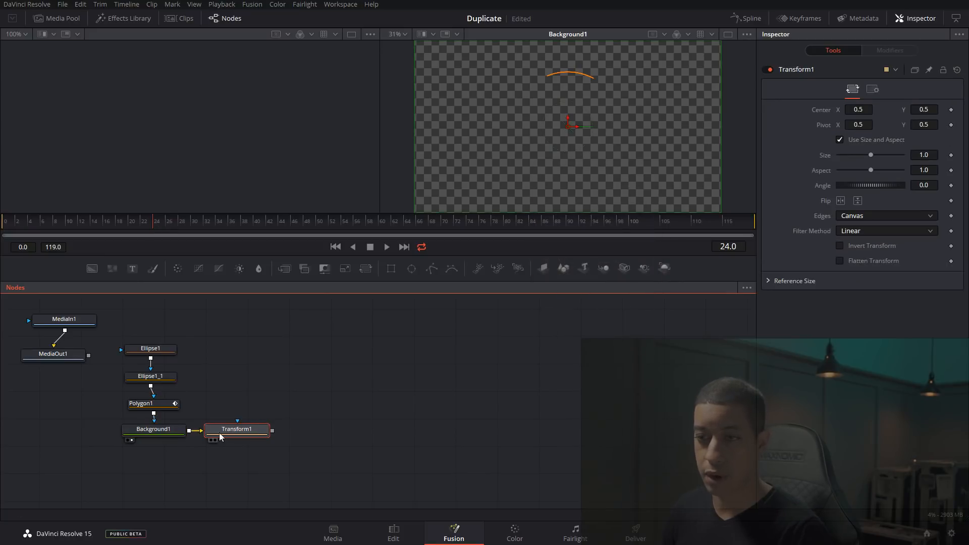
# Step: Detach Transform1 from Background1 and reconnect Background1's output to Transform1's input
pyautogui.click(158, 432)
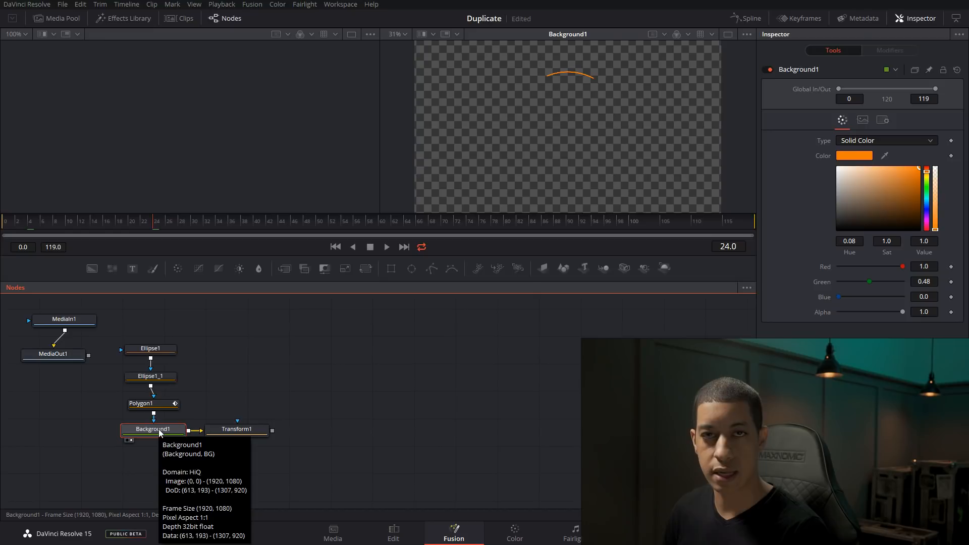
pyautogui.click(215, 434)
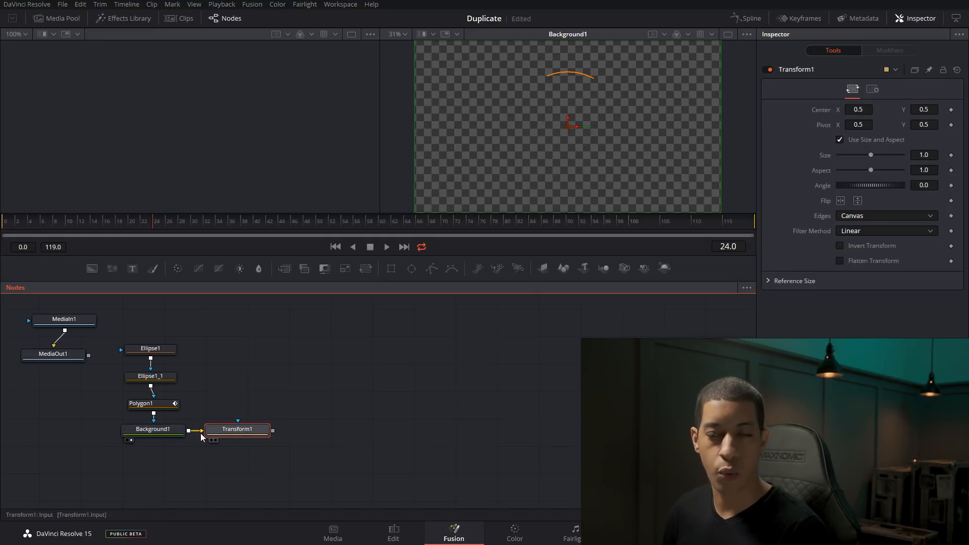
pyautogui.moveTo(214, 432); pyautogui.dragTo(276, 433)
pyautogui.click(264, 431)
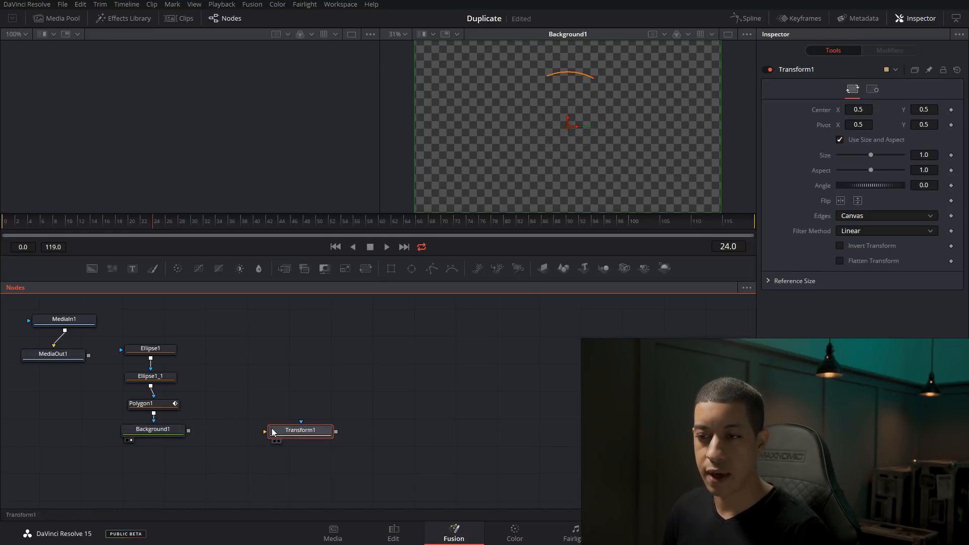
pyautogui.click(289, 397)
pyautogui.hotkey('shift', 'space')
pyautogui.press('Return')
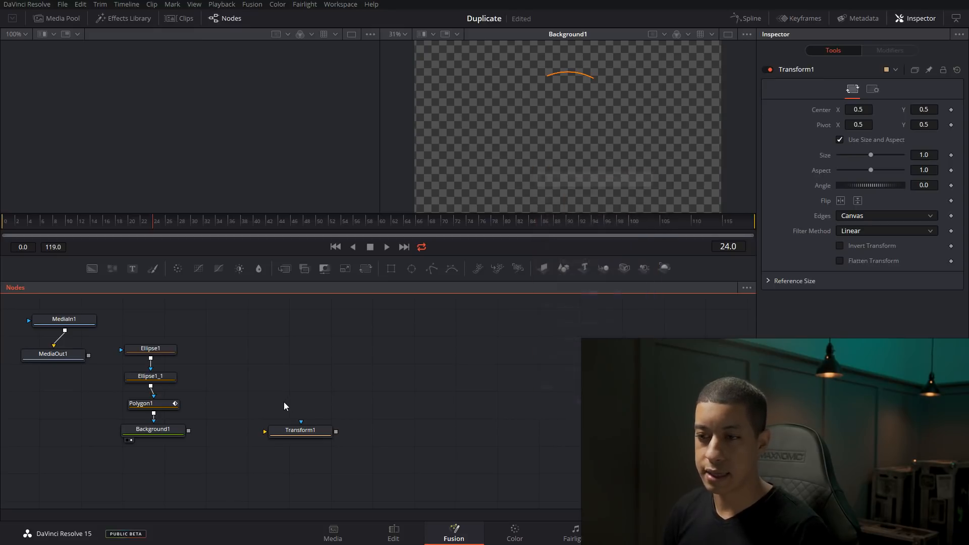
pyautogui.press('Delete')
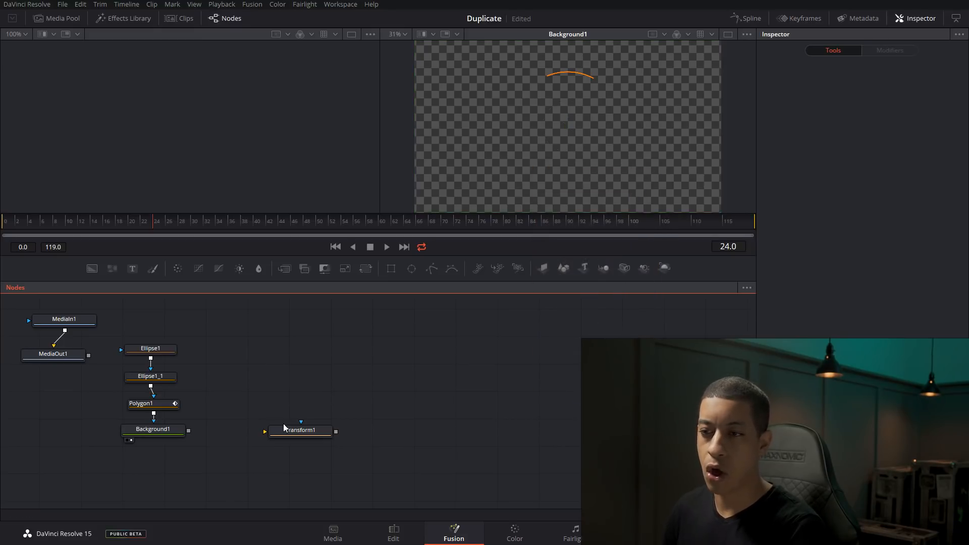
pyautogui.moveTo(283, 428); pyautogui.dragTo(251, 427)
pyautogui.moveTo(191, 434); pyautogui.dragTo(243, 432)
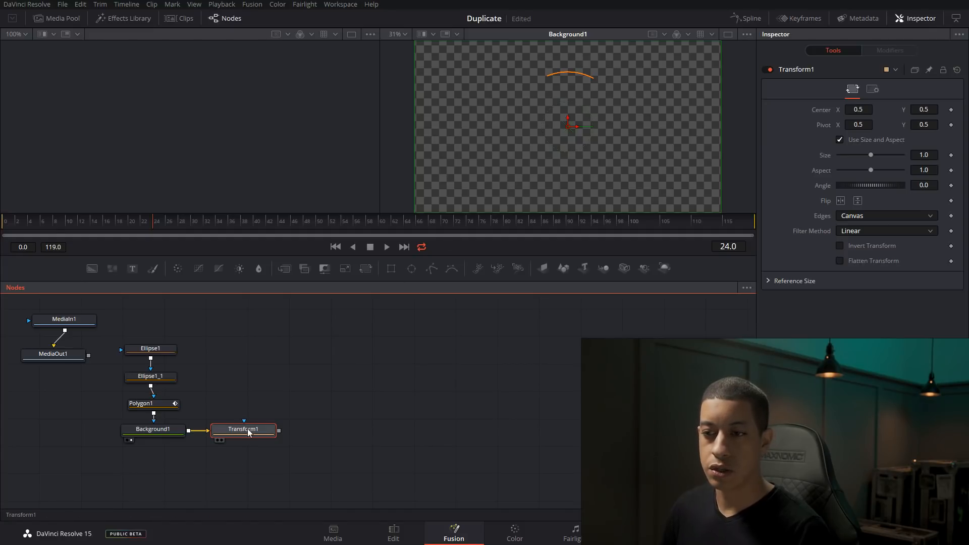
# Step: Display Transform1's output in the viewer and inspect Background1 feeding into it
pyautogui.moveTo(236, 437); pyautogui.dragTo(282, 408)
pyautogui.hotkey('ctrl', 'z')
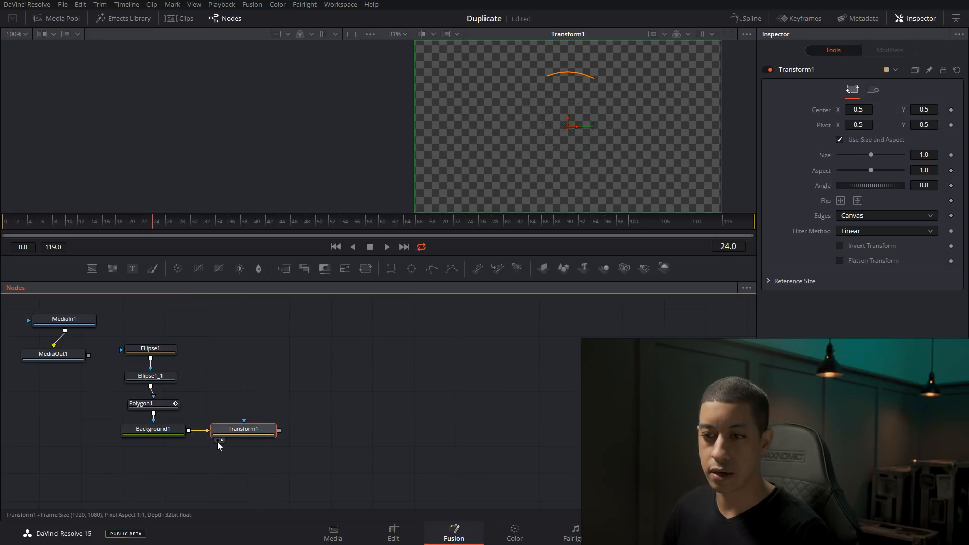
pyautogui.click(150, 430)
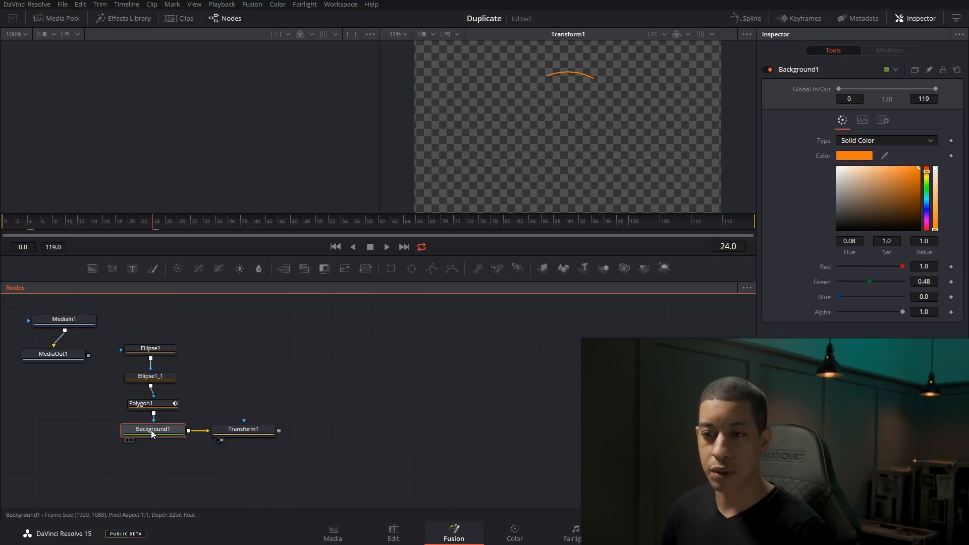
# Step: Animate Transform1's Size from 0.0 at frame 4 to 1.0 at frame 12, with a holding keyframe at frame 18
pyautogui.click(248, 434)
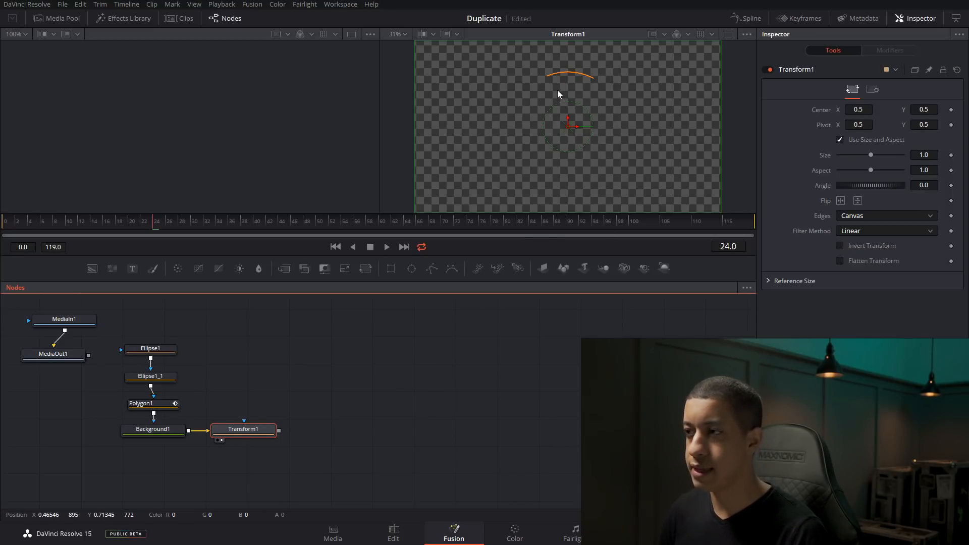
pyautogui.moveTo(874, 155); pyautogui.dragTo(871, 155)
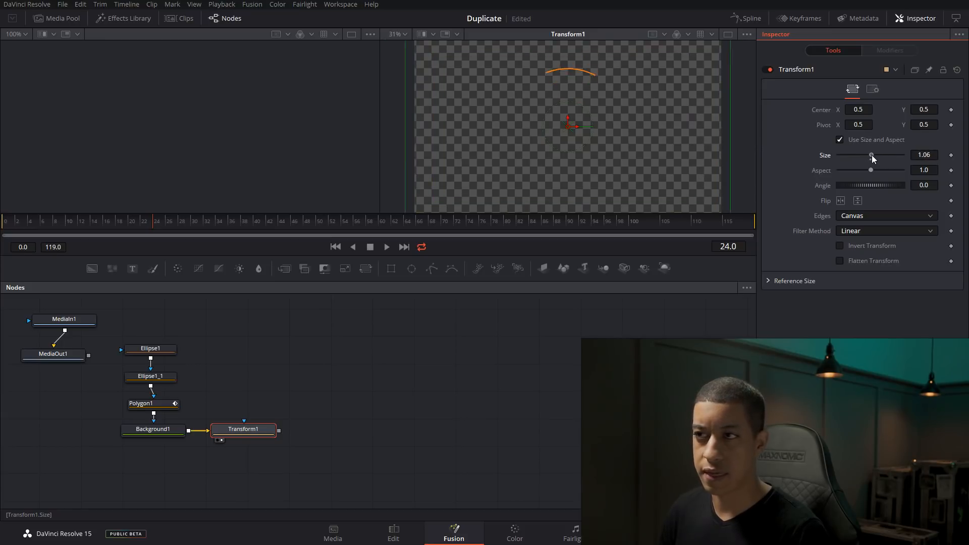
pyautogui.click(43, 226)
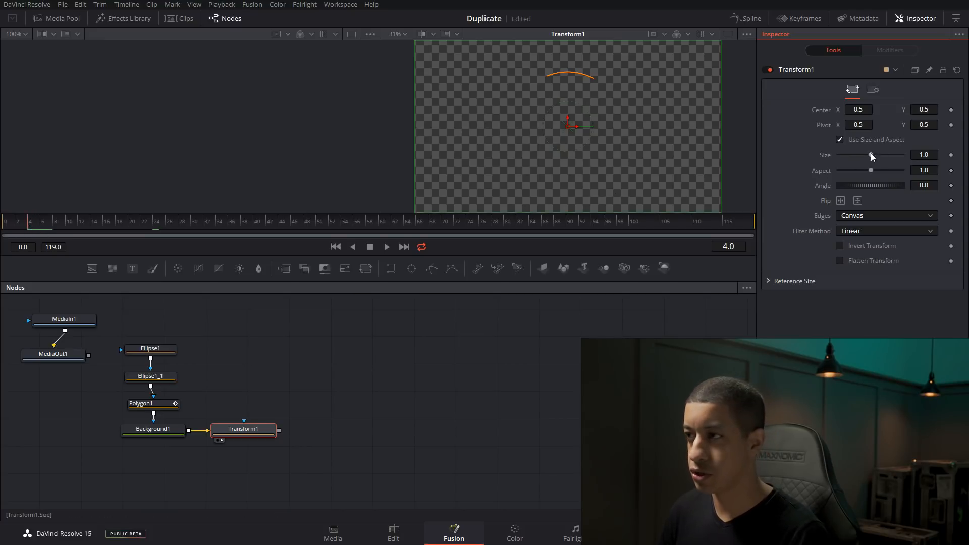
pyautogui.moveTo(870, 155); pyautogui.dragTo(792, 153)
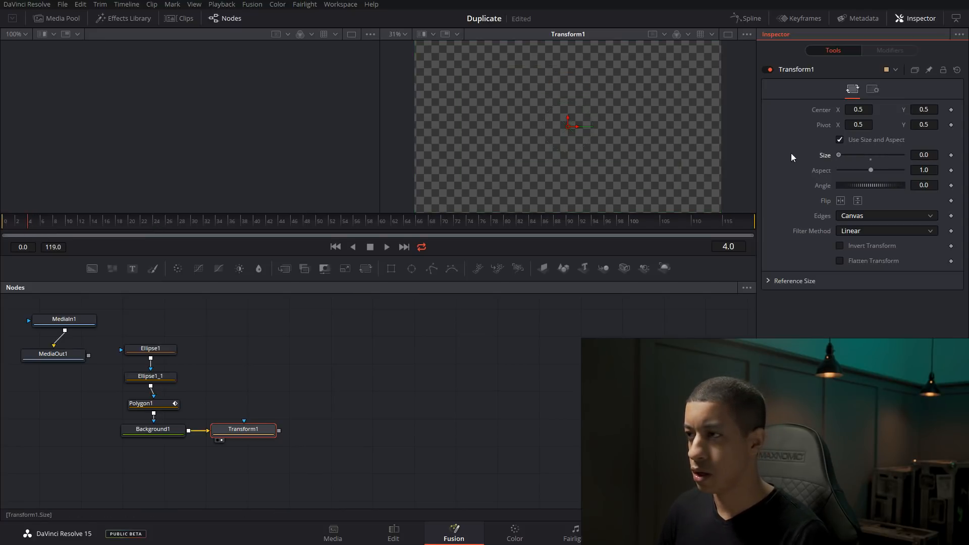
pyautogui.click(952, 156)
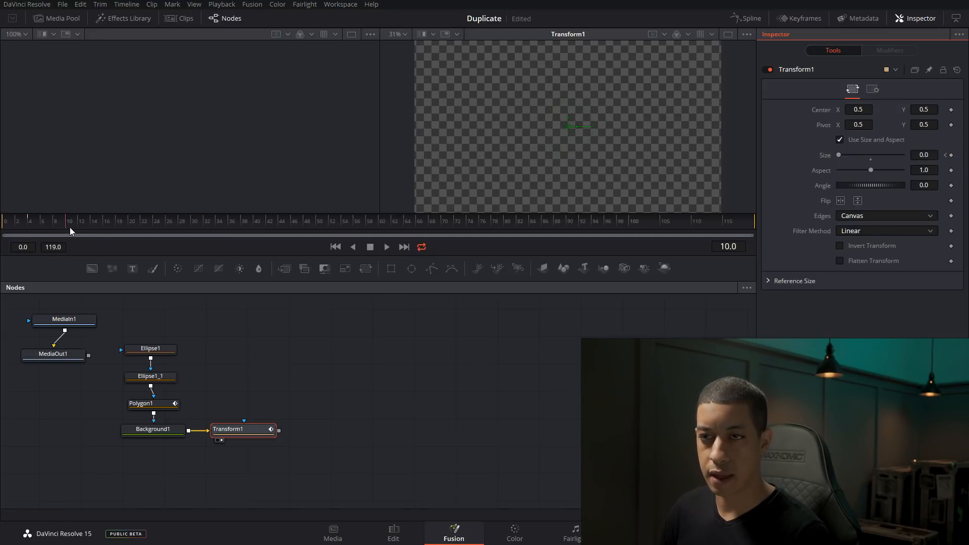
pyautogui.click(871, 159)
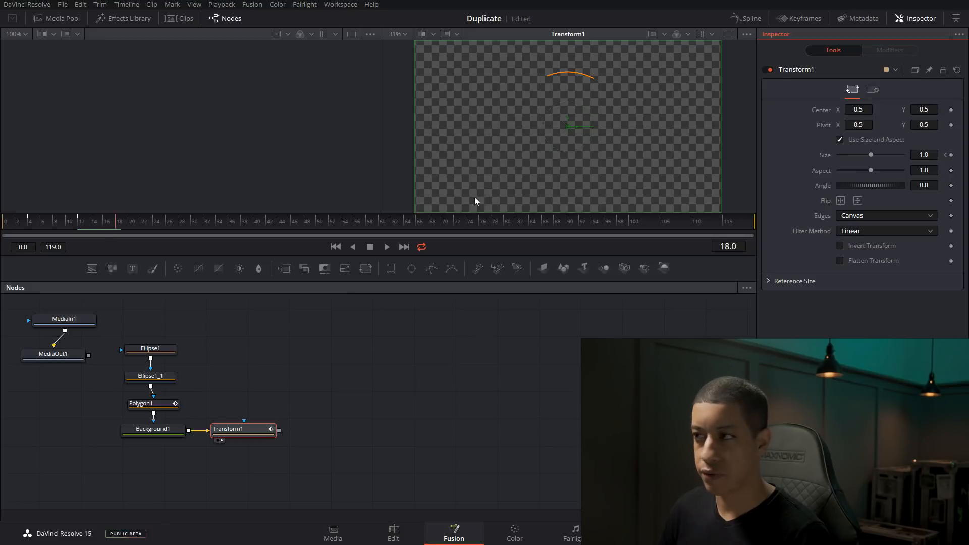
pyautogui.click(952, 156)
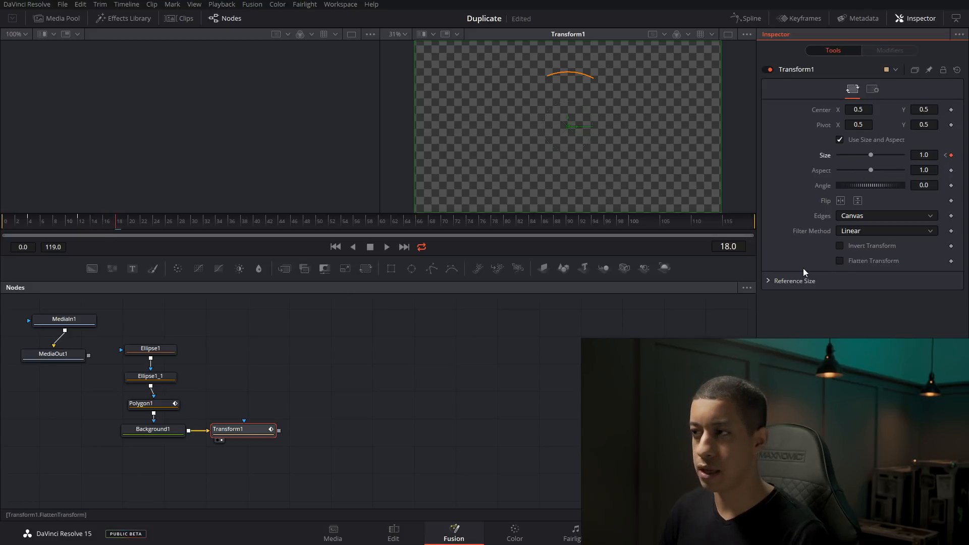
# Step: Open the Spline editor, enlarge its graph area, and limit its list to the selected Transform1 node
pyautogui.click(751, 19)
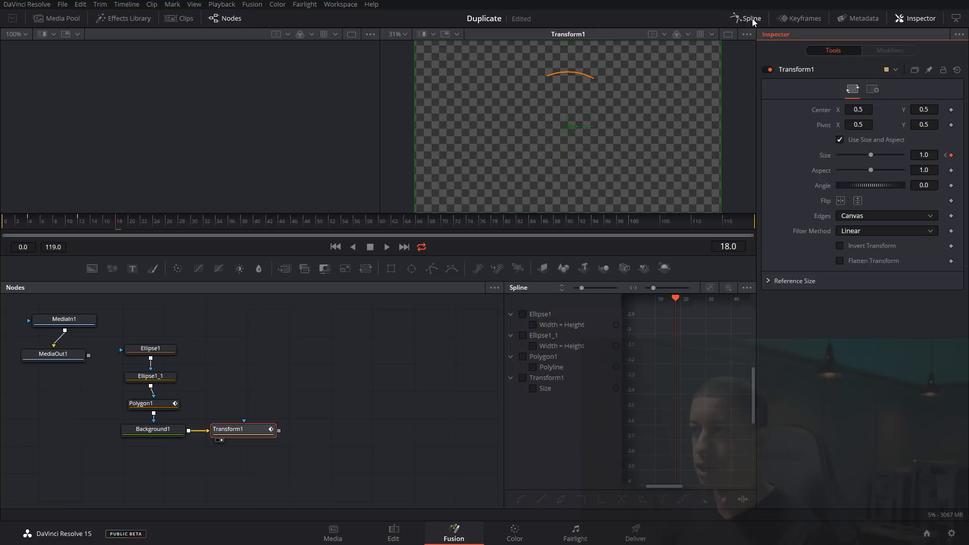
pyautogui.click(956, 19)
pyautogui.moveTo(644, 409); pyautogui.dragTo(464, 417)
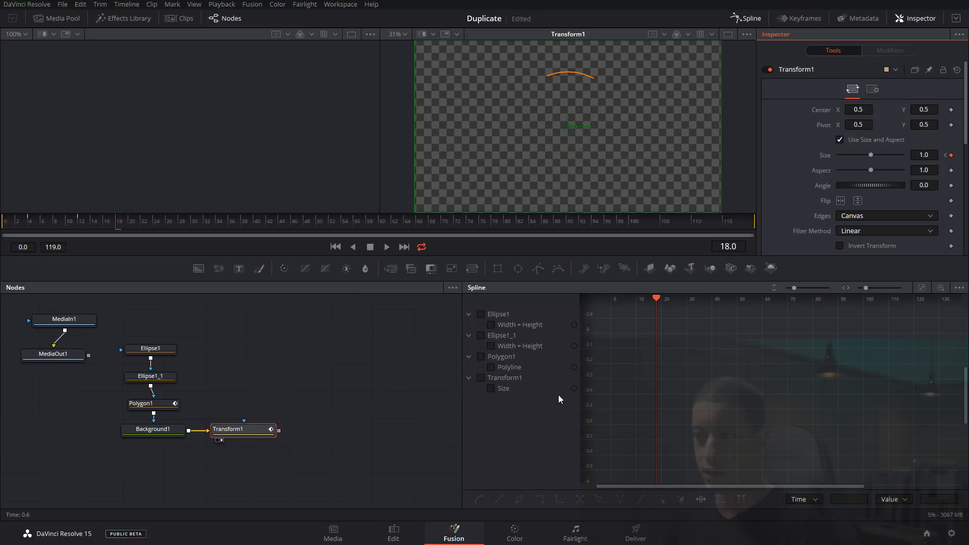
pyautogui.click(960, 289)
pyautogui.click(892, 302)
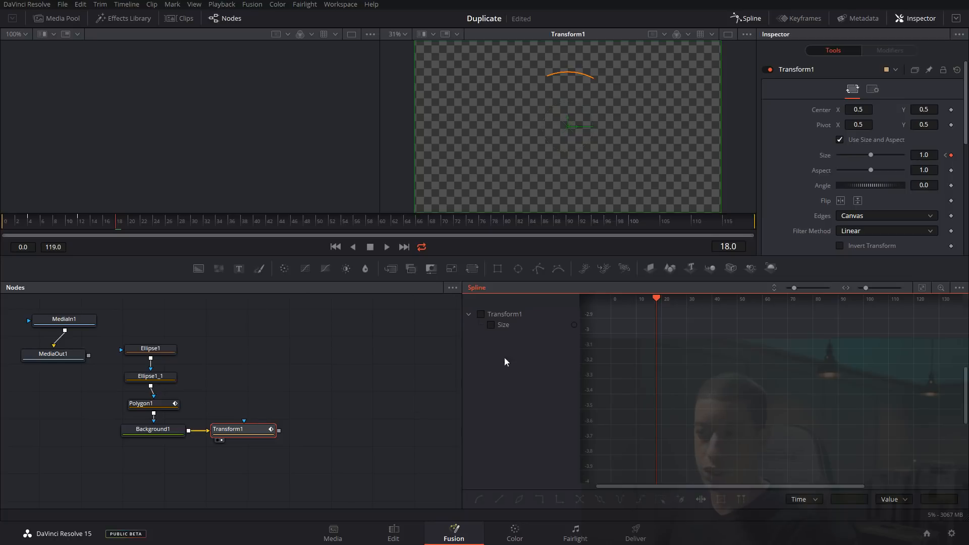
# Step: Show Transform1's Size curve in the Spline editor and fit it to the graph
pyautogui.click(491, 325)
pyautogui.click(940, 289)
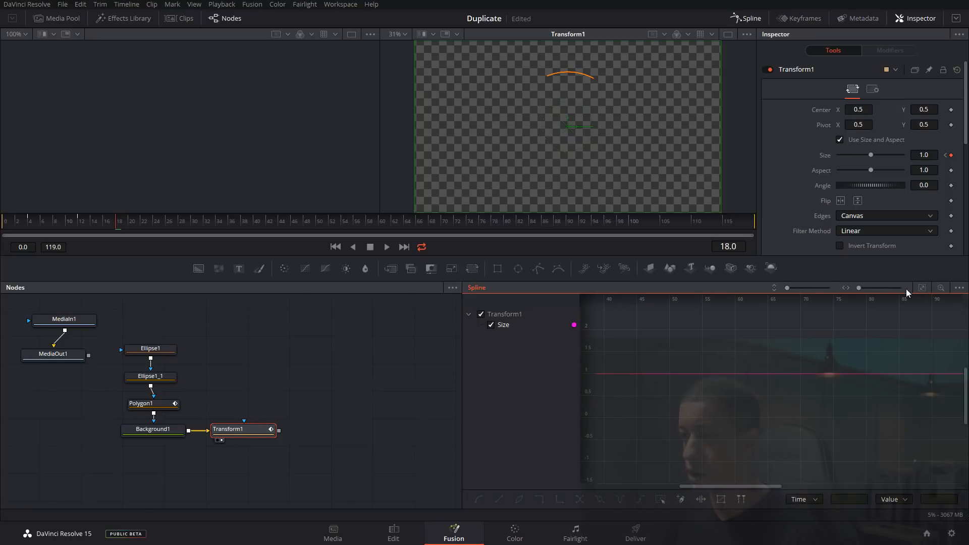
pyautogui.click(922, 287)
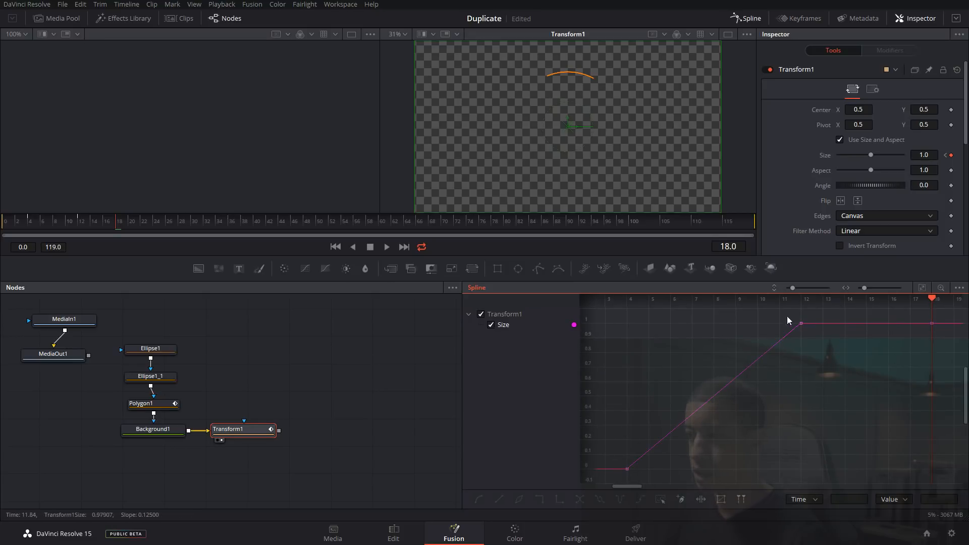
# Step: Smooth the Size curve at its frame 12 and frame 4 keyframes
pyautogui.click(802, 324)
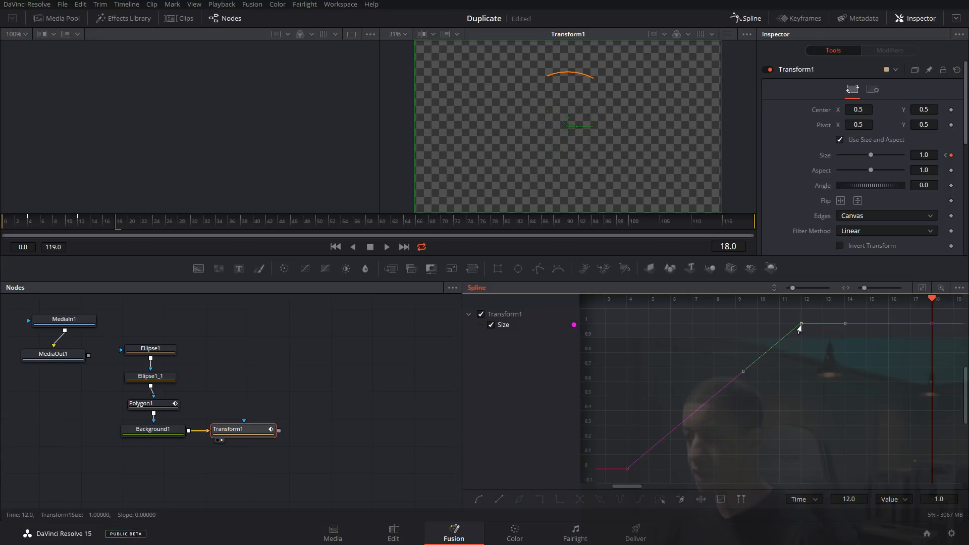
pyautogui.press('s')
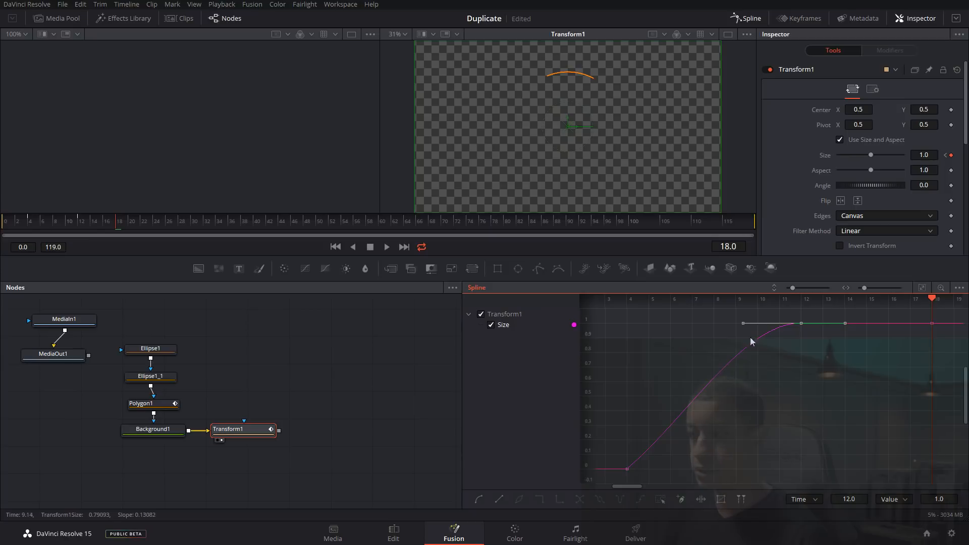
pyautogui.click(628, 469)
pyautogui.press('s')
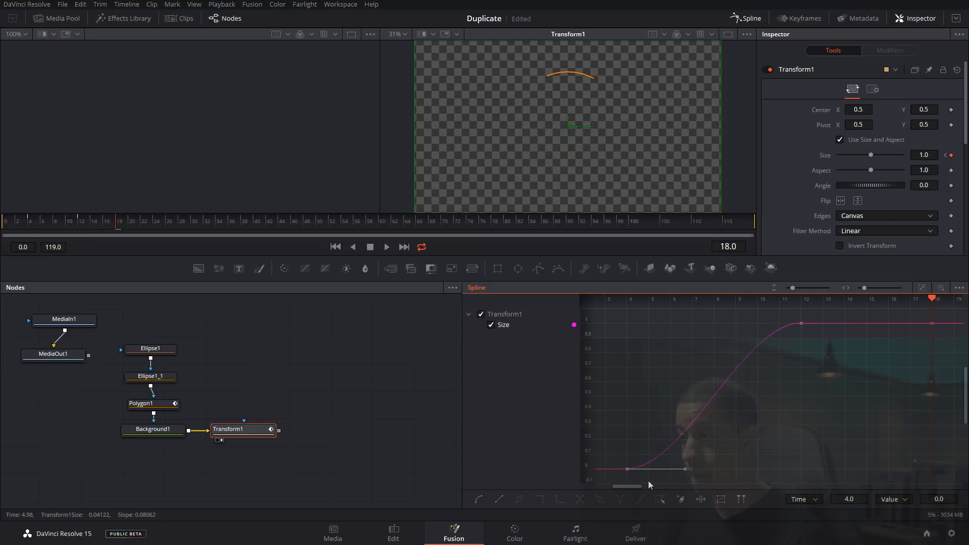
# Step: Show the curve's ease values and try an Ease Out of 100 on the frame 4 Size keyframe
pyautogui.press('t')
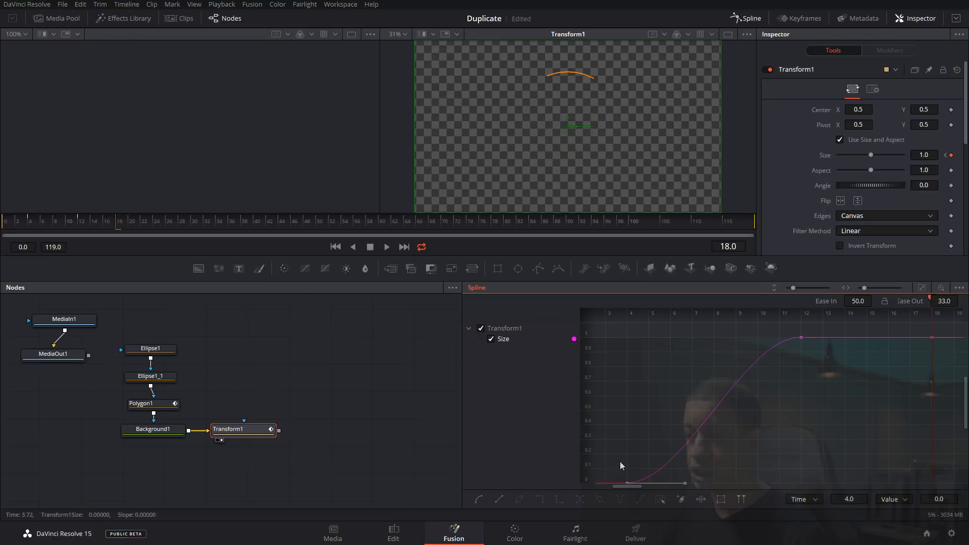
pyautogui.moveTo(625, 437); pyautogui.dragTo(652, 383)
pyautogui.moveTo(691, 450); pyautogui.dragTo(691, 449)
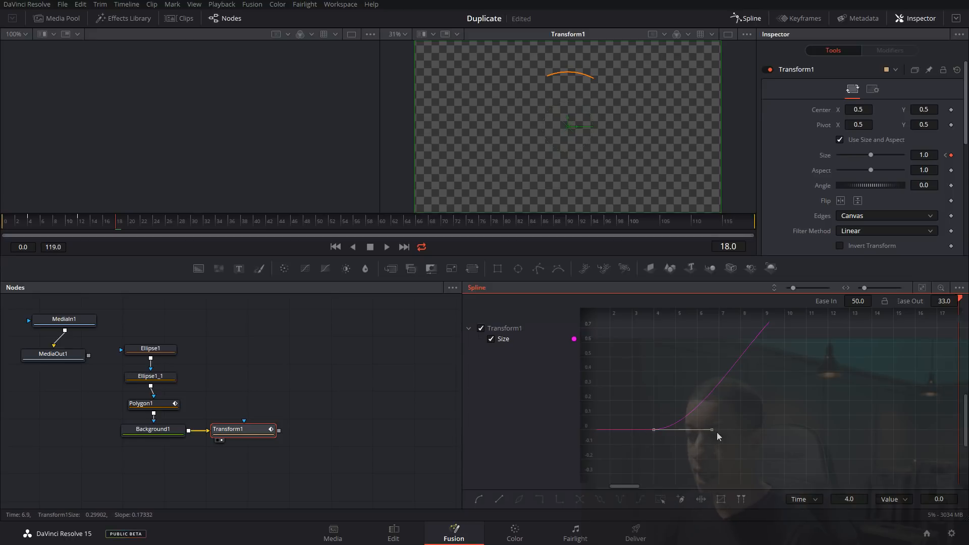
pyautogui.moveTo(945, 301); pyautogui.dragTo(954, 299)
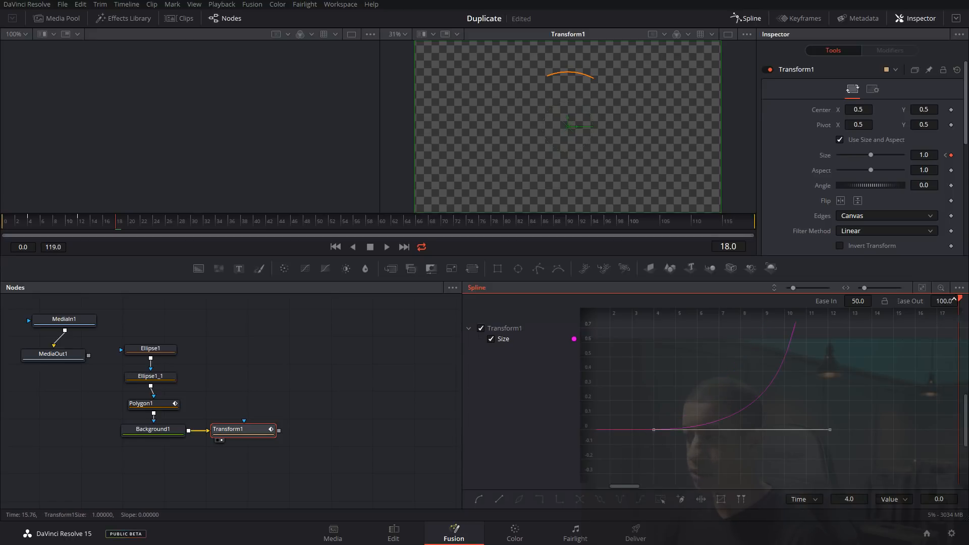
pyautogui.moveTo(677, 390); pyautogui.dragTo(706, 392)
pyautogui.click(674, 408)
pyautogui.moveTo(656, 411); pyautogui.dragTo(723, 445)
pyautogui.moveTo(829, 375); pyautogui.dragTo(717, 471)
# Step: Tilt the frame 12 keyframe's handles so Size overshoots and dips, with ease values of 26, and preview the motion
pyautogui.moveTo(713, 373); pyautogui.dragTo(761, 412)
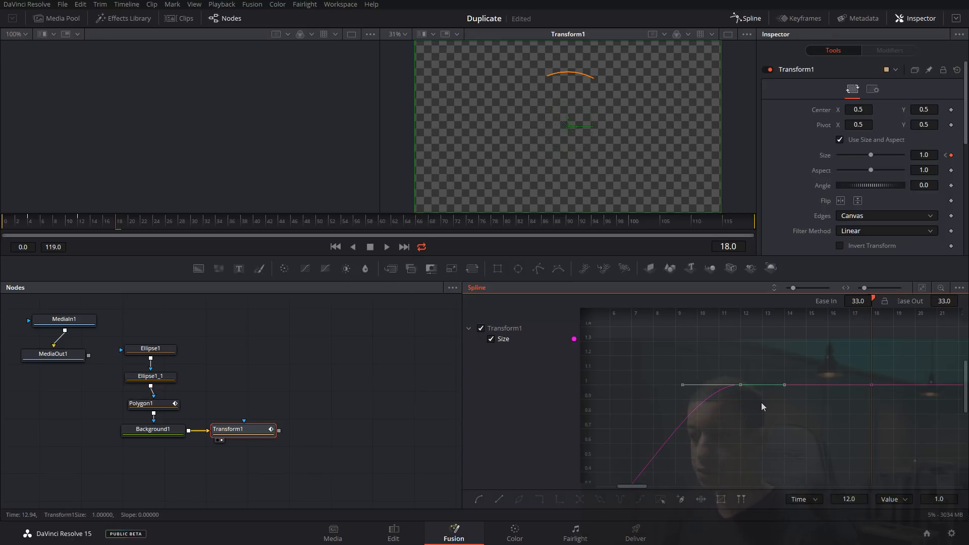
pyautogui.moveTo(783, 389); pyautogui.dragTo(774, 417)
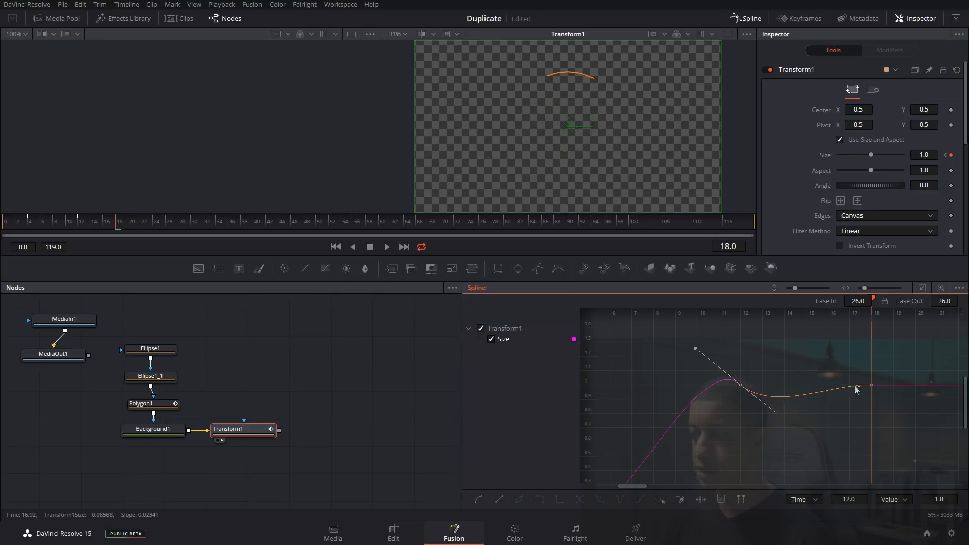
pyautogui.click(87, 219)
pyautogui.press('space')
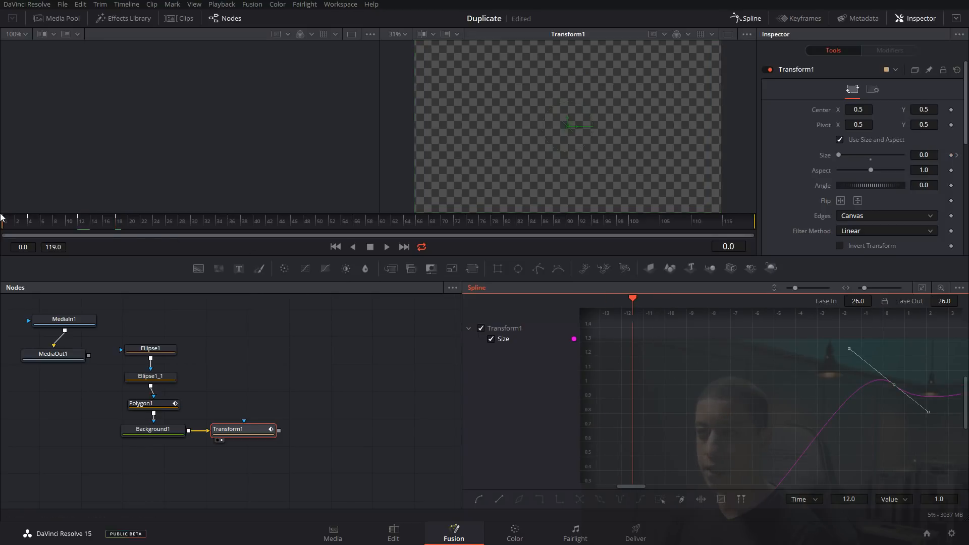
pyautogui.click(105, 232)
pyautogui.click(8, 230)
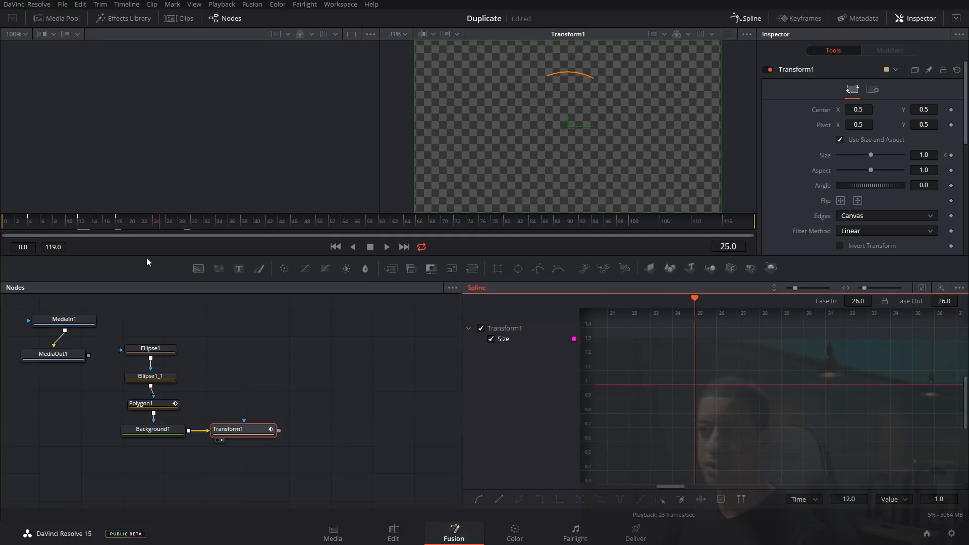
pyautogui.moveTo(109, 226); pyautogui.dragTo(101, 229)
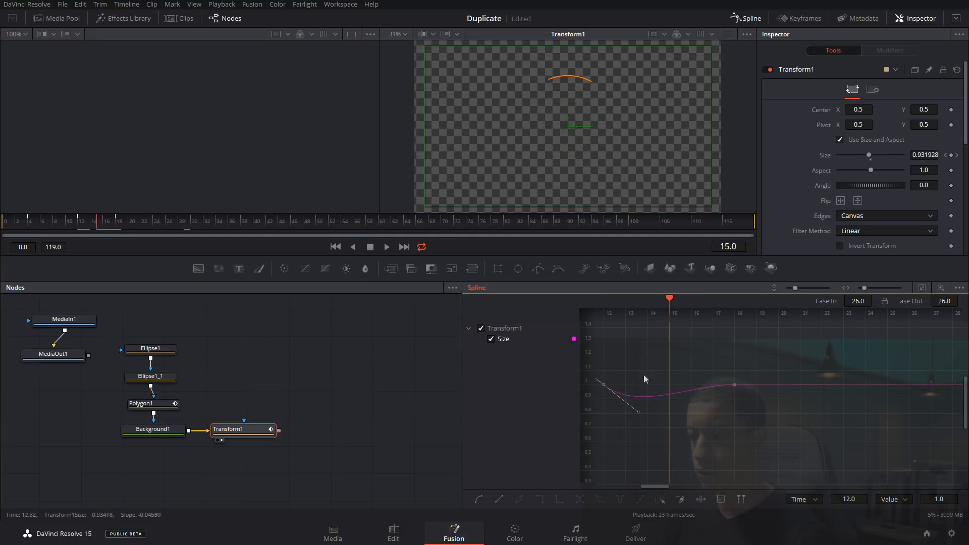
# Step: Move the last Size keyframe to frame 23, keeping its value at 1.0, and play back the motion
pyautogui.click(735, 386)
pyautogui.moveTo(738, 389); pyautogui.dragTo(832, 391)
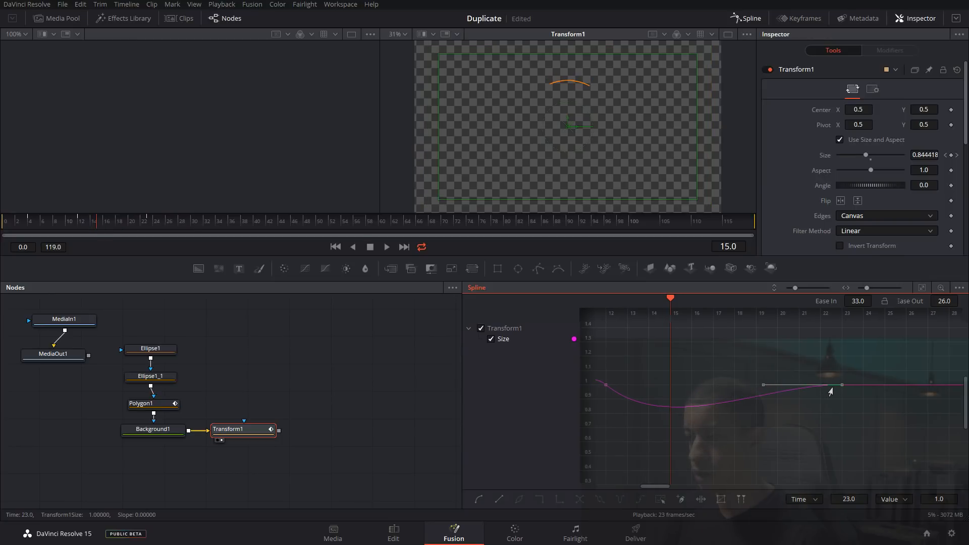
pyautogui.press('space')
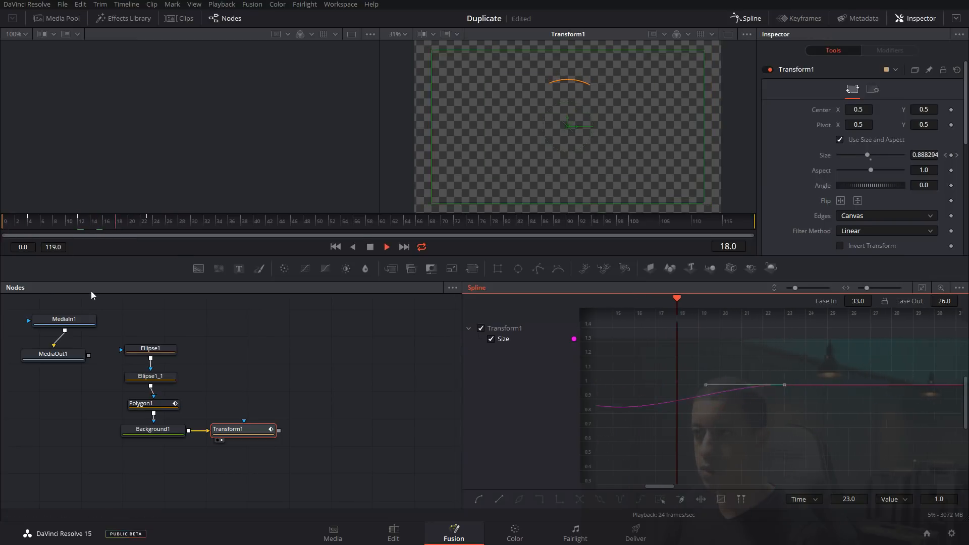
pyautogui.press('space')
# Step: Reshape the frame 12 keyframe's handles to Ease In 52 and Ease Out 29 for a softer, earlier overshoot
pyautogui.click(54, 223)
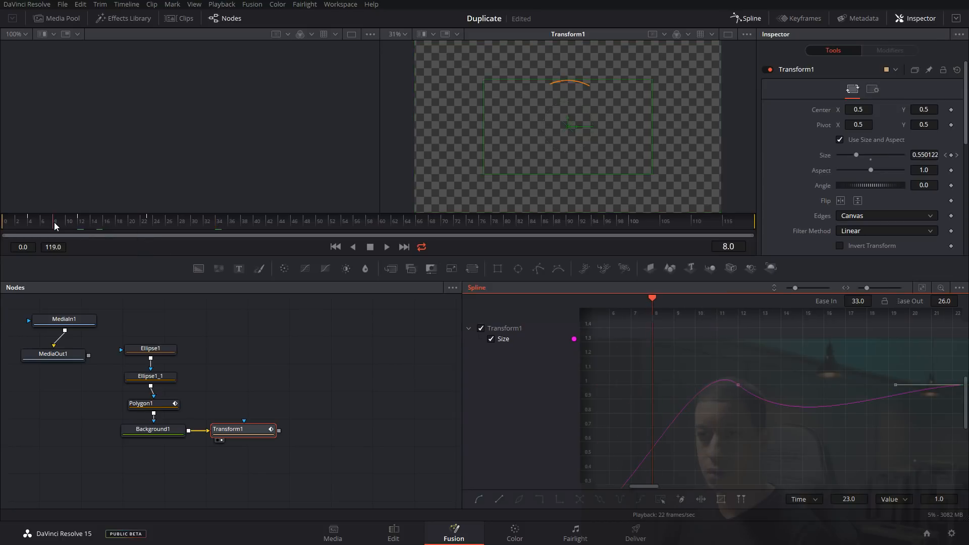
pyautogui.moveTo(53, 222); pyautogui.dragTo(66, 225)
pyautogui.moveTo(756, 360); pyautogui.dragTo(646, 431)
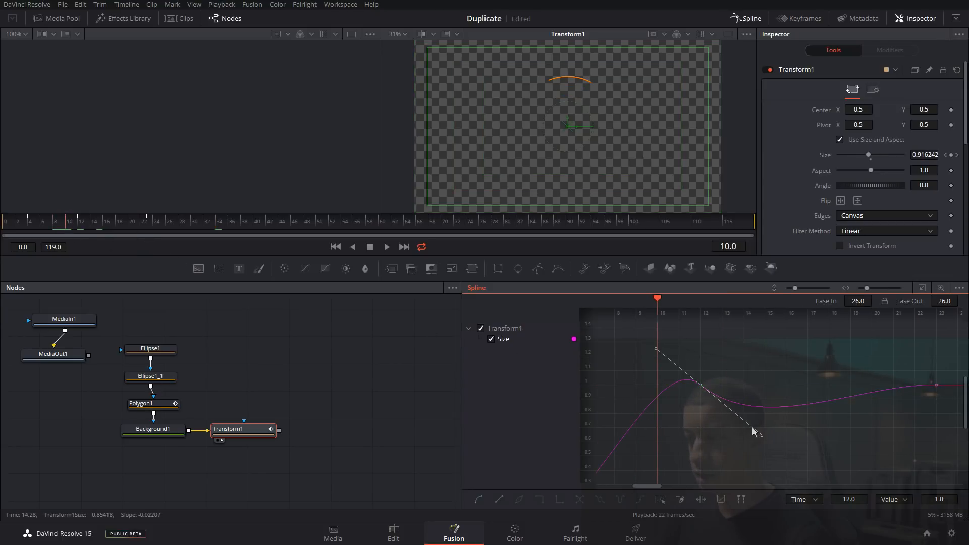
pyautogui.moveTo(762, 436); pyautogui.dragTo(767, 417)
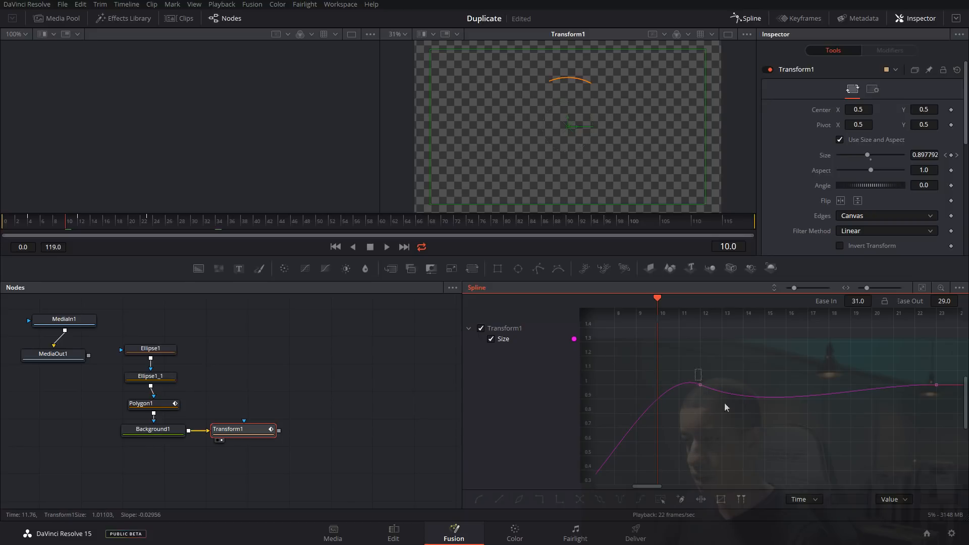
pyautogui.moveTo(647, 365); pyautogui.dragTo(609, 344)
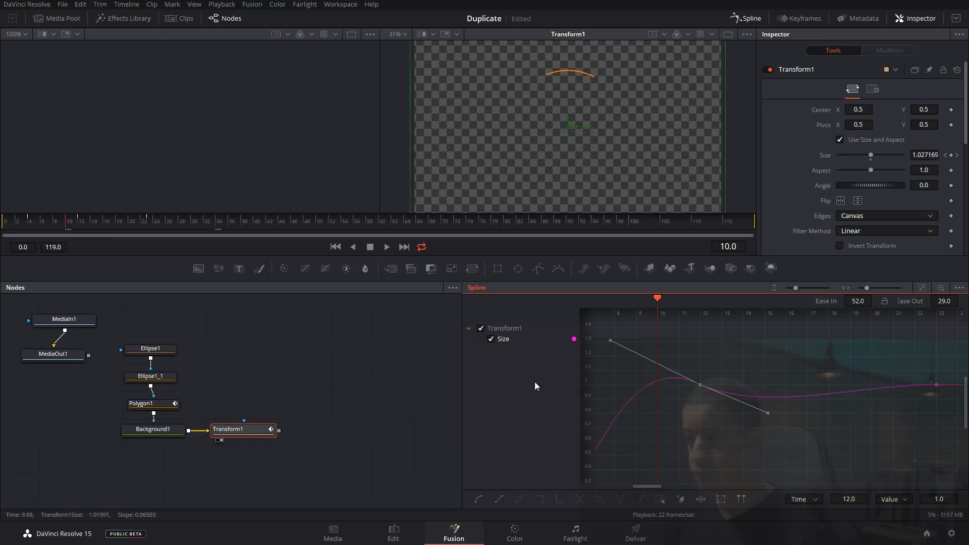
# Step: Play the animation from the start to check how the arc scales up and settles
pyautogui.click(3, 231)
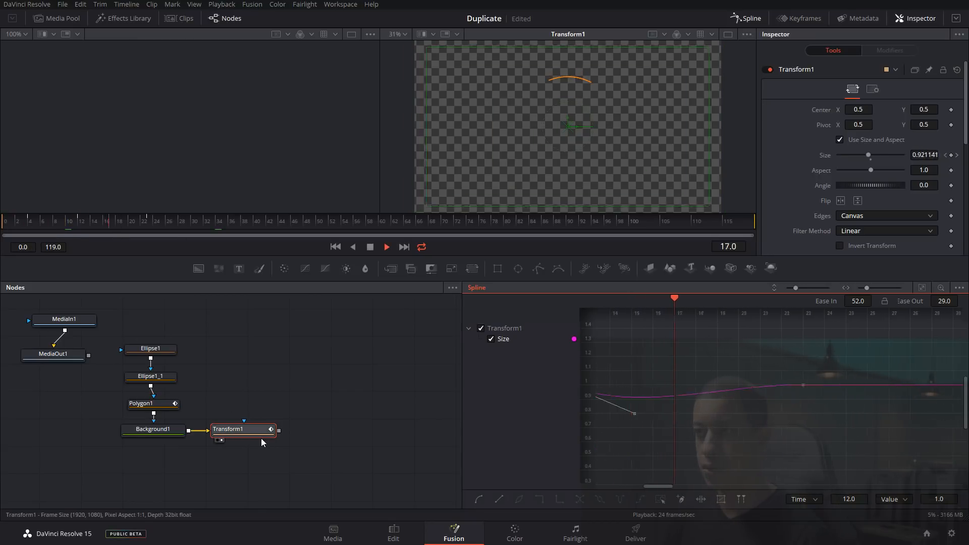
pyautogui.press('space')
pyautogui.moveTo(103, 225); pyautogui.dragTo(3, 224)
pyautogui.press('space')
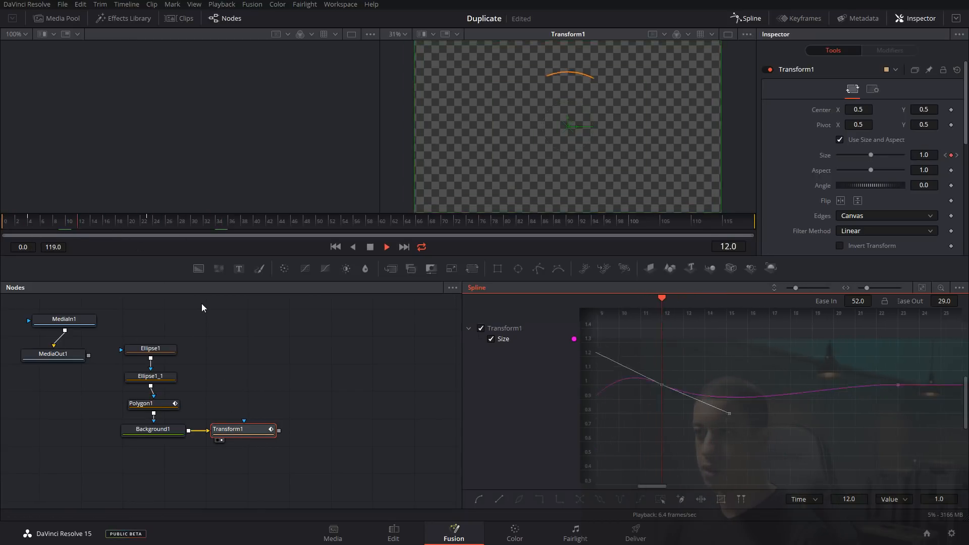
pyautogui.press('space')
# Step: Add a Duplicate node after Transform1
pyautogui.click(275, 433)
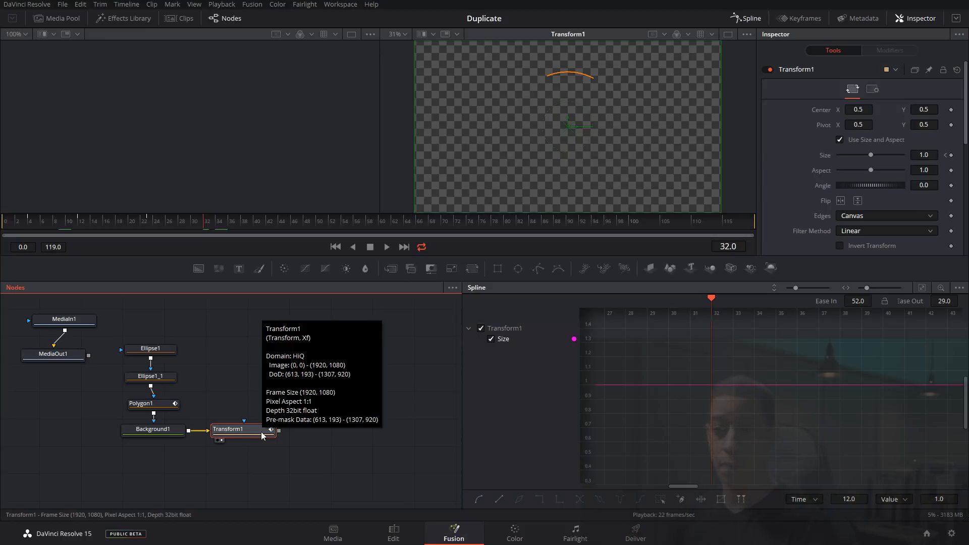
pyautogui.click(257, 452)
pyautogui.click(247, 433)
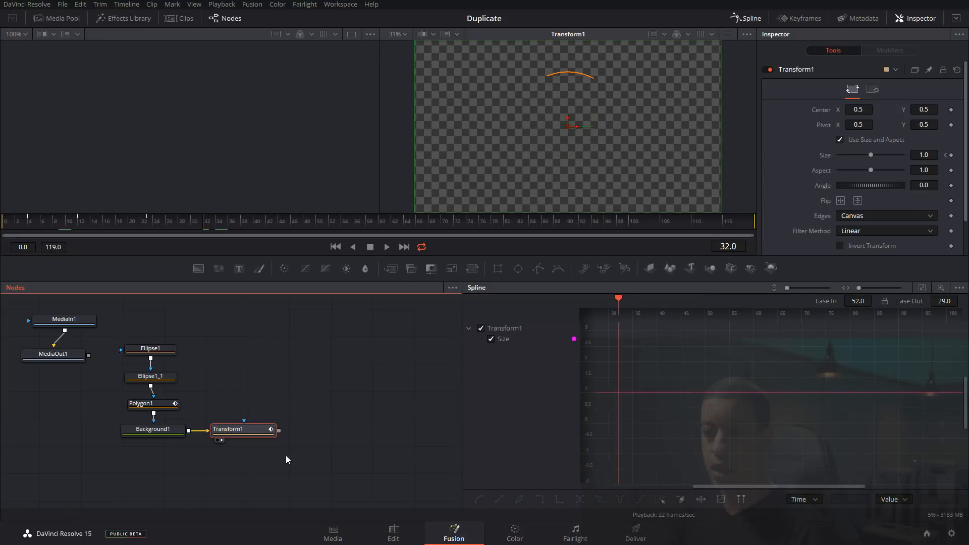
pyautogui.hotkey('shift', 'space')
pyautogui.write('tran')
pyautogui.press('BackSpace')
pyautogui.press('BackSpace')
pyautogui.press('BackSpace')
pyautogui.press('BackSpace')
pyautogui.write('du')
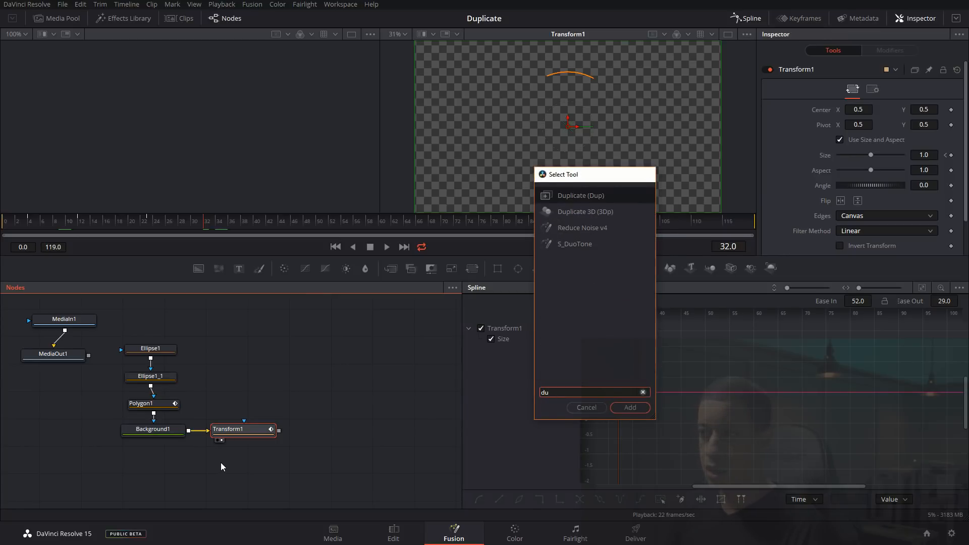
pyautogui.press('Return')
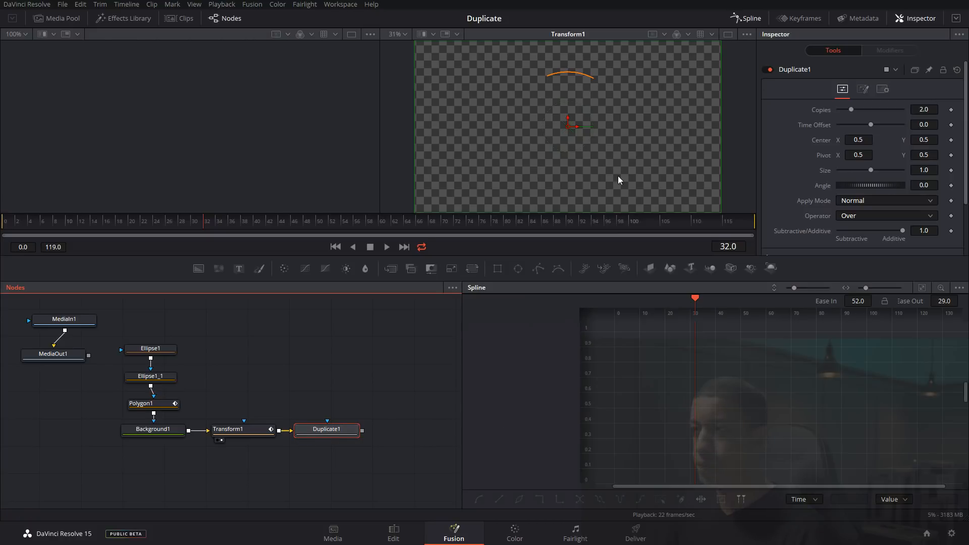
# Step: Expand the Inspector, set Duplicate1's Copies to 5, and display its output in the viewer
pyautogui.click(957, 18)
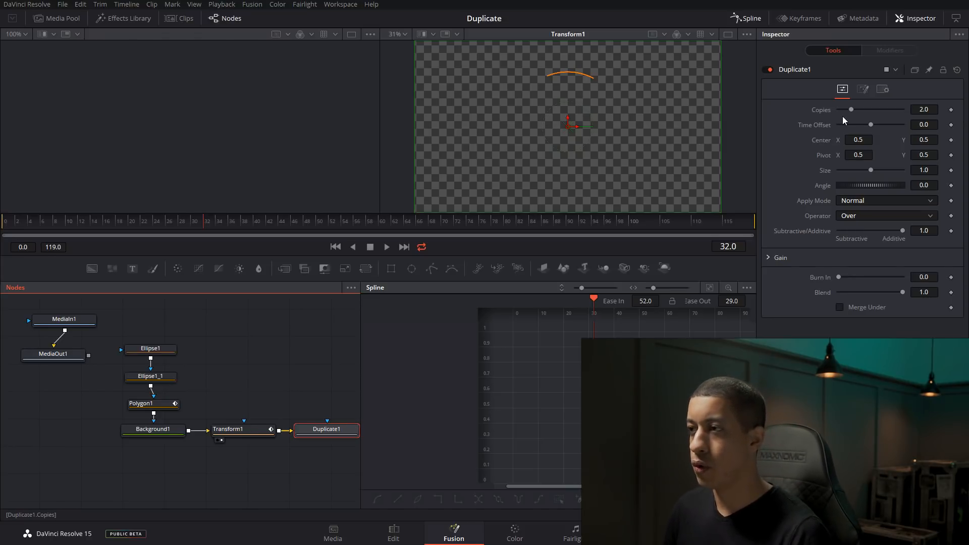
pyautogui.click(931, 113)
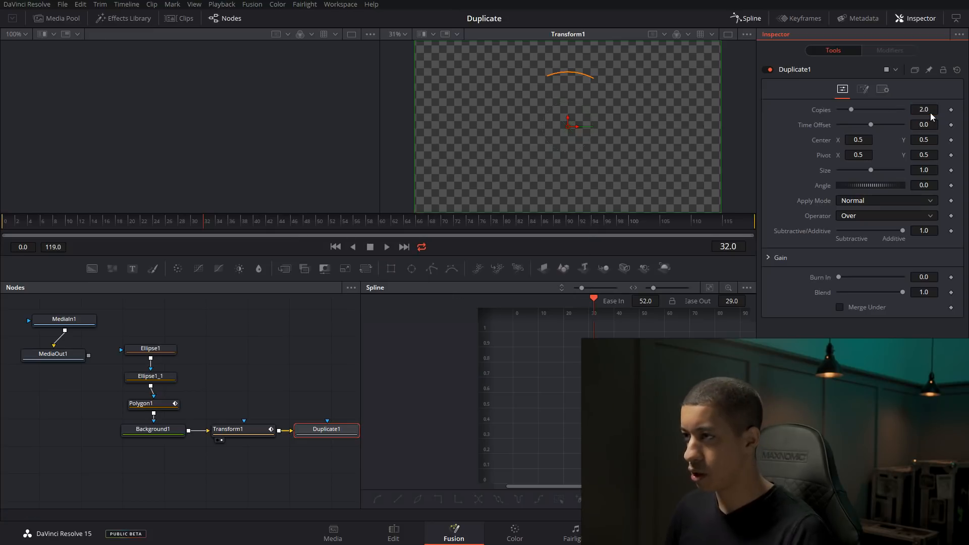
pyautogui.write('5')
pyautogui.press('Tab')
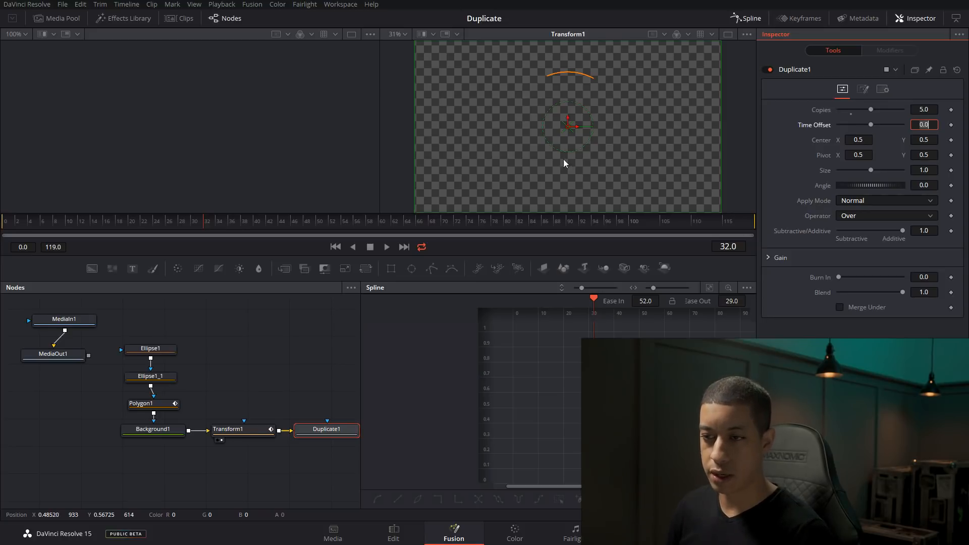
pyautogui.click(311, 435)
pyautogui.press('2')
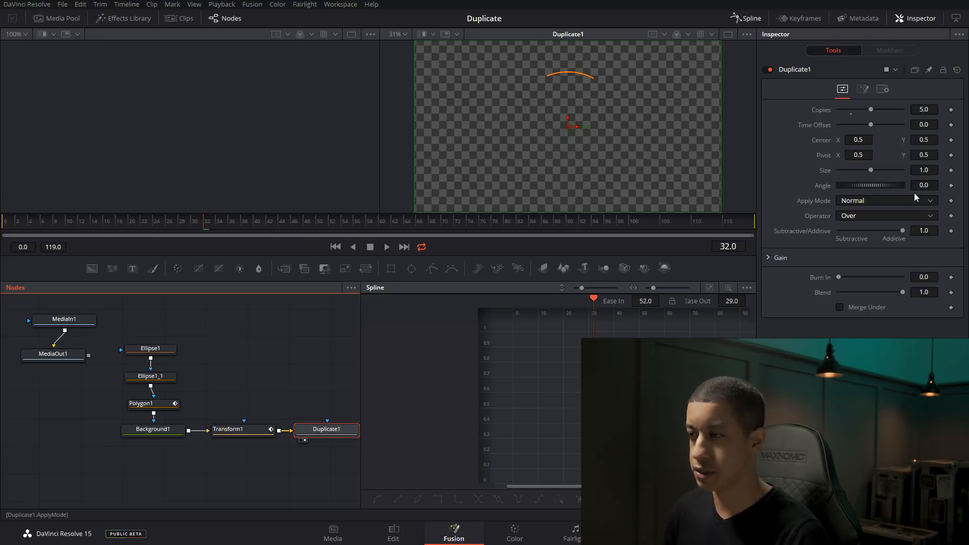
# Step: Try offsetting the copies with a Duplicate1 Center of X 0.403 and Y 0.359, and reset it
pyautogui.moveTo(858, 139); pyautogui.dragTo(809, 140)
pyautogui.moveTo(926, 141); pyautogui.dragTo(857, 159)
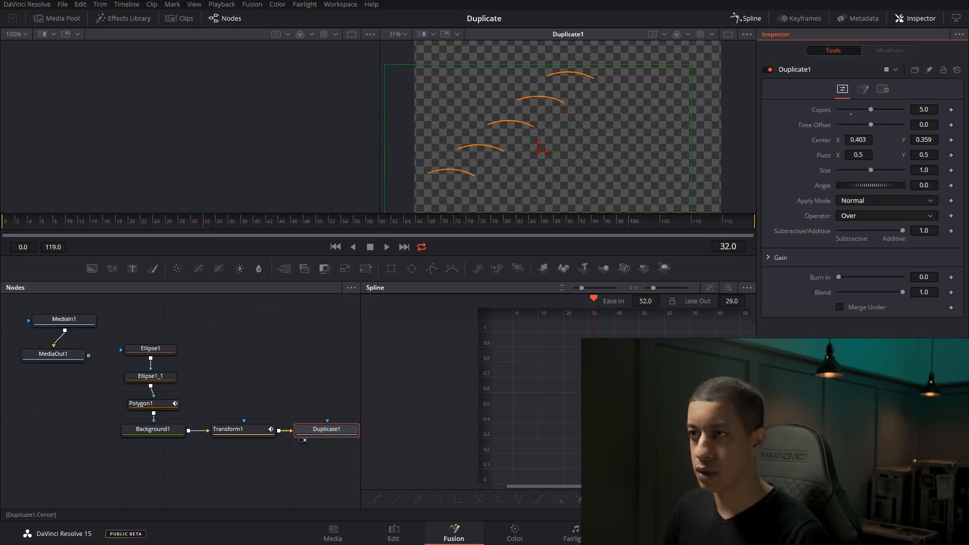
pyautogui.rightClick(824, 142)
pyautogui.click(876, 249)
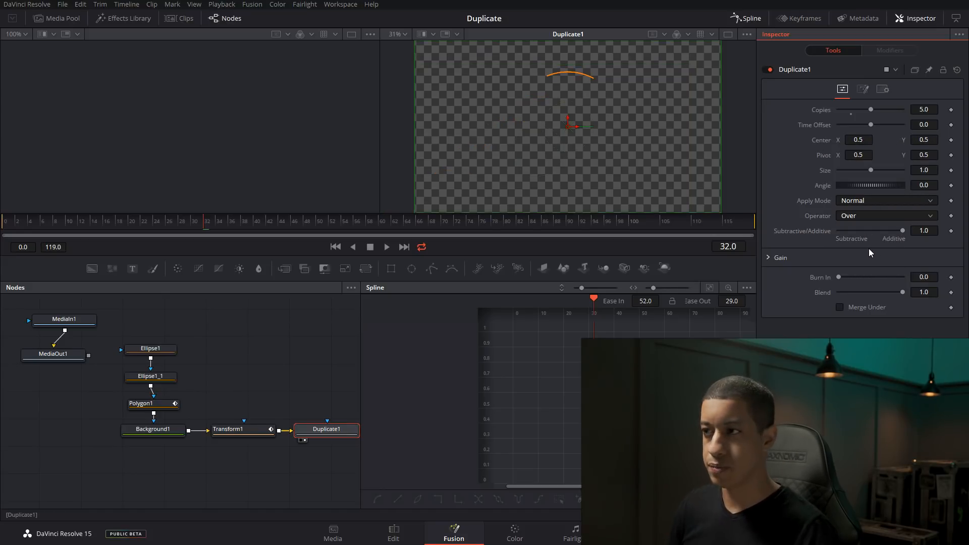
# Step: Try rotating the copies with the Angle control, including an Angle of 360
pyautogui.moveTo(834, 187); pyautogui.dragTo(882, 186)
pyautogui.doubleClick(871, 191)
pyautogui.click(933, 185)
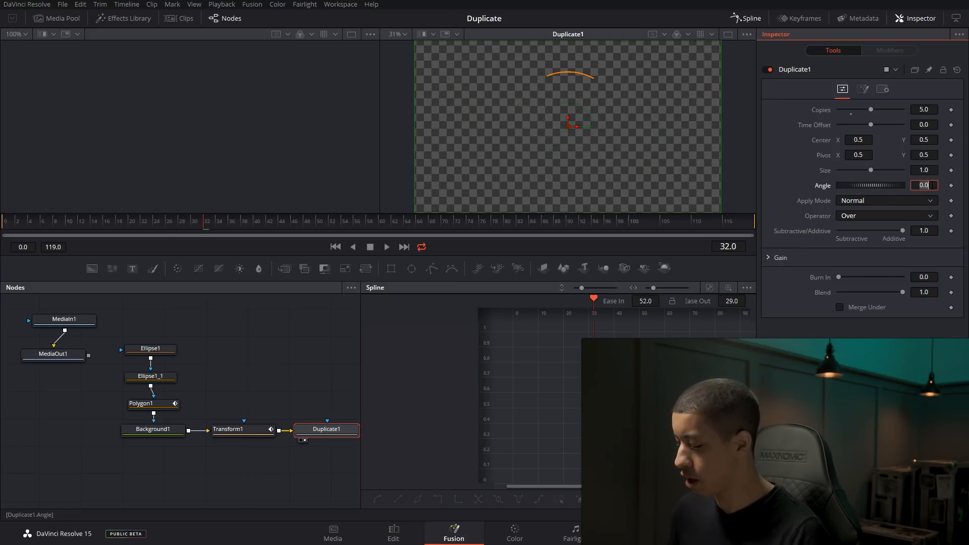
pyautogui.write('360')
pyautogui.press('Tab')
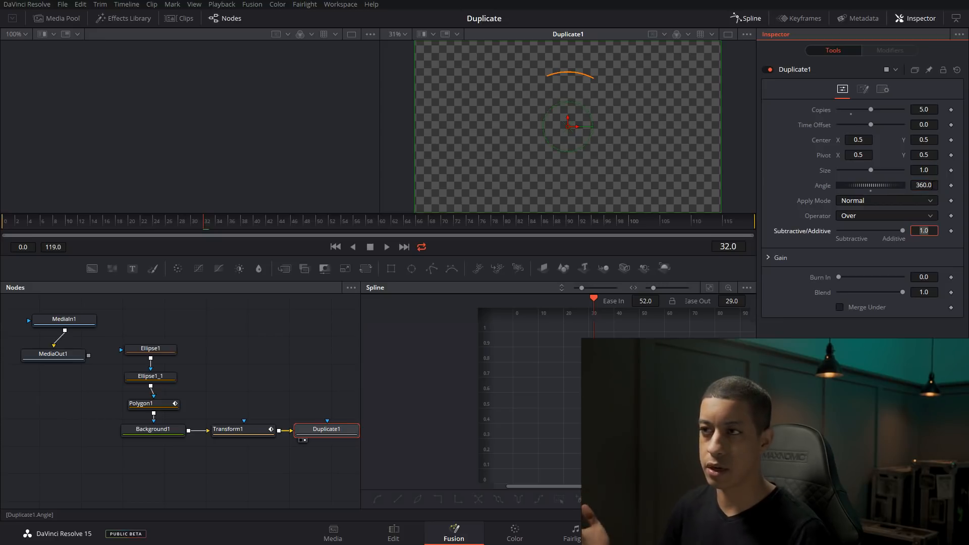
pyautogui.click(823, 186)
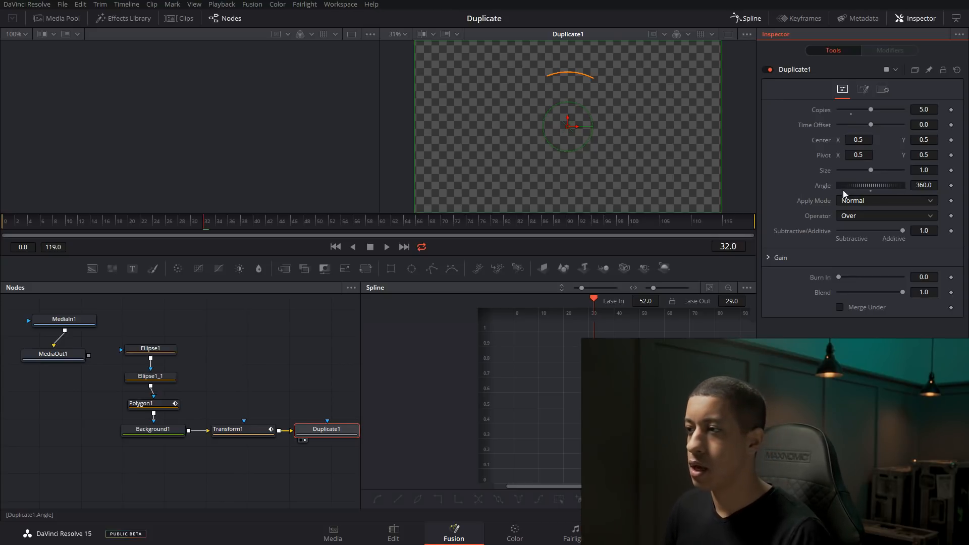
# Step: Set Duplicate1's Angle to 360 divided by 5 (72.0) to space the five arcs evenly around the circle
pyautogui.doubleClick(871, 191)
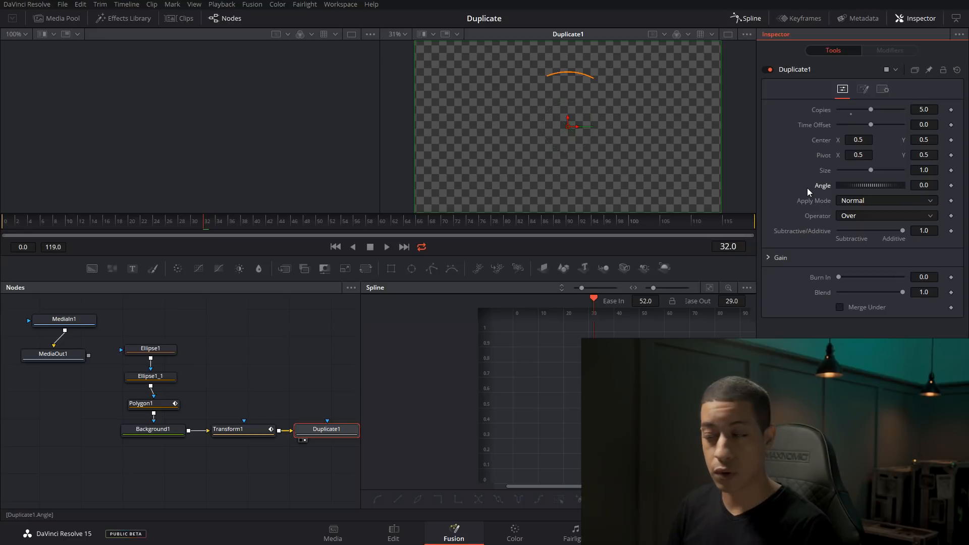
pyautogui.click(928, 185)
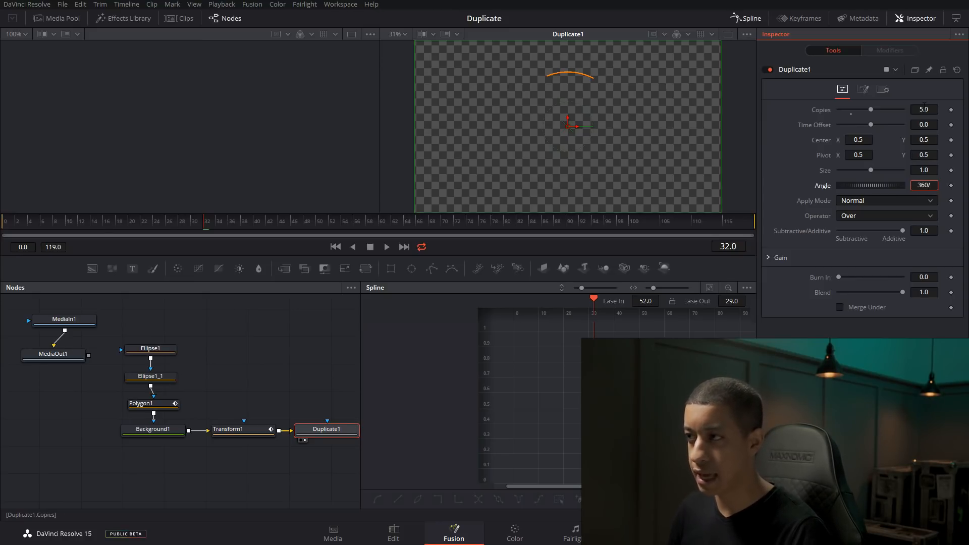
pyautogui.press('Tab')
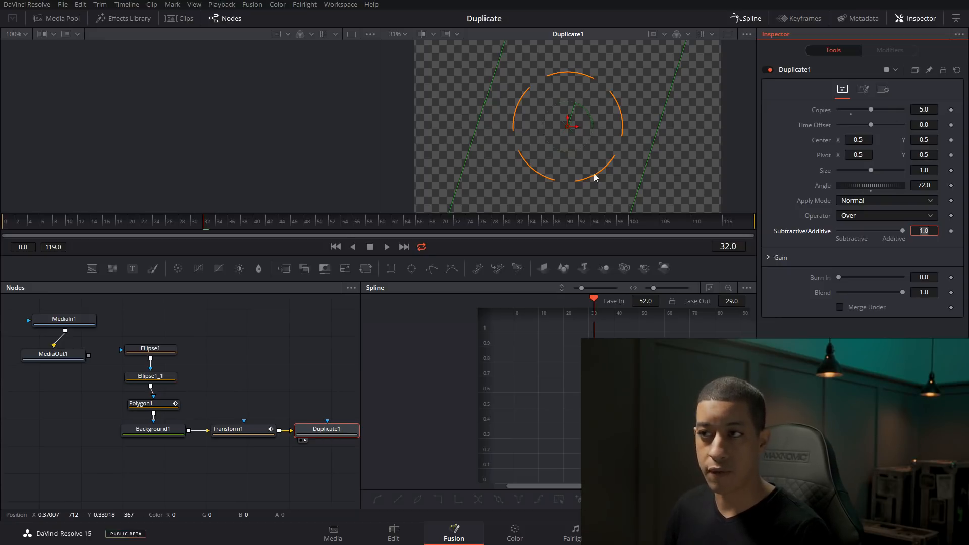
# Step: Try a Time Offset of 2 on Duplicate1, playing the animation from frame 0 before and after the change
pyautogui.moveTo(111, 225); pyautogui.dragTo(3, 224)
pyautogui.press('space')
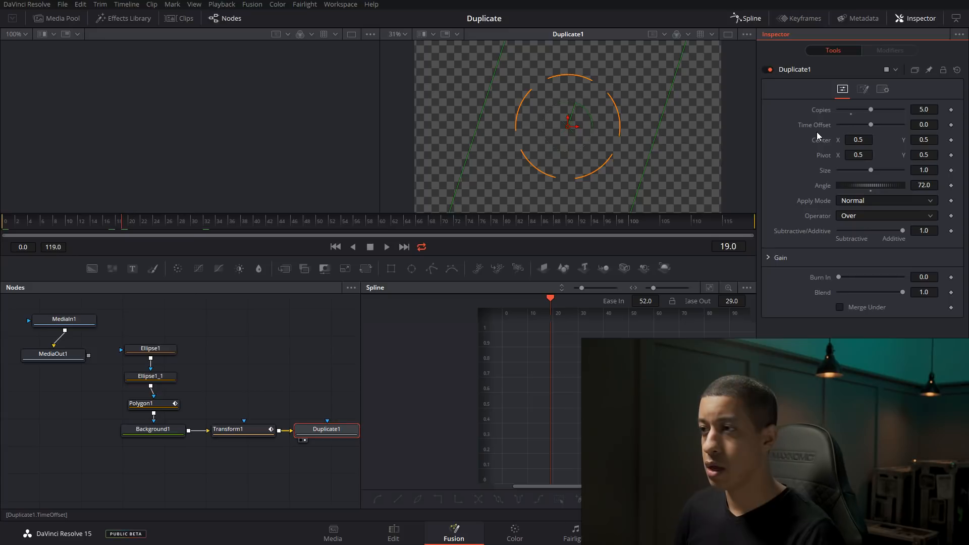
pyautogui.click(929, 125)
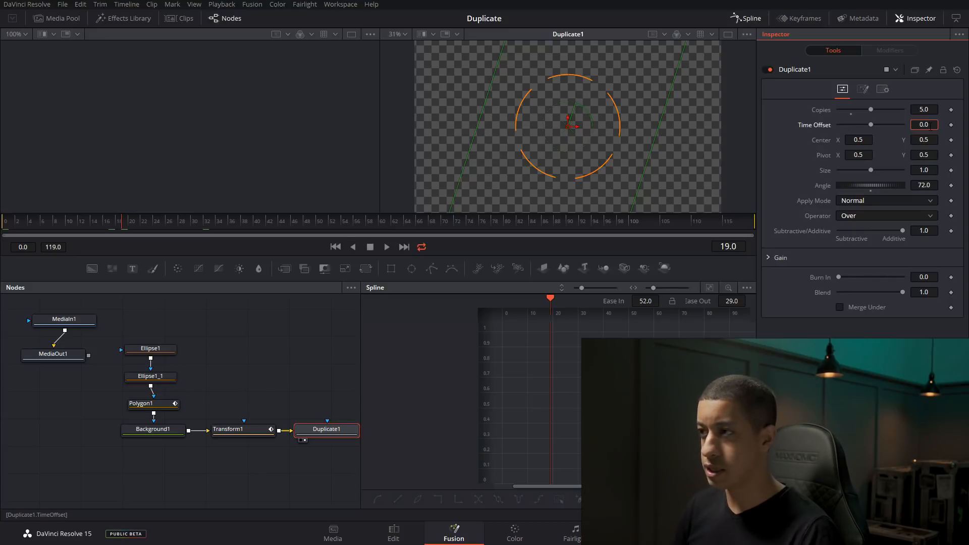
pyautogui.write('2')
pyautogui.press('Tab')
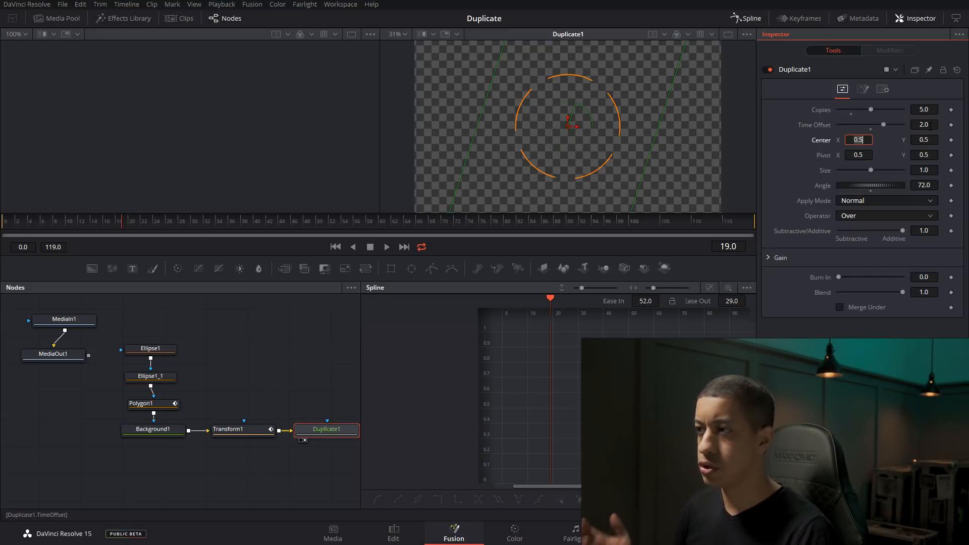
pyautogui.moveTo(105, 223); pyautogui.dragTo(2, 232)
pyautogui.press('space')
pyautogui.press('space')
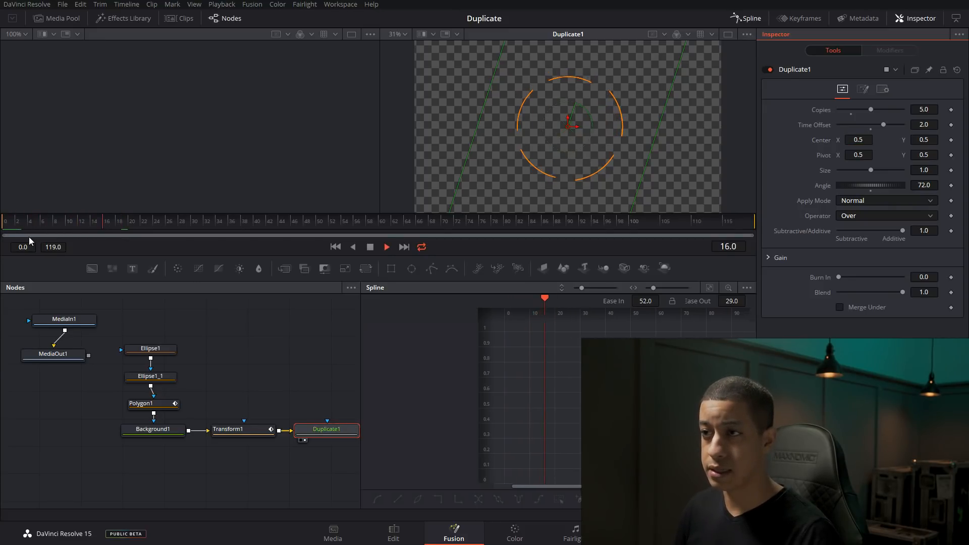
pyautogui.click(1, 232)
pyautogui.press('space')
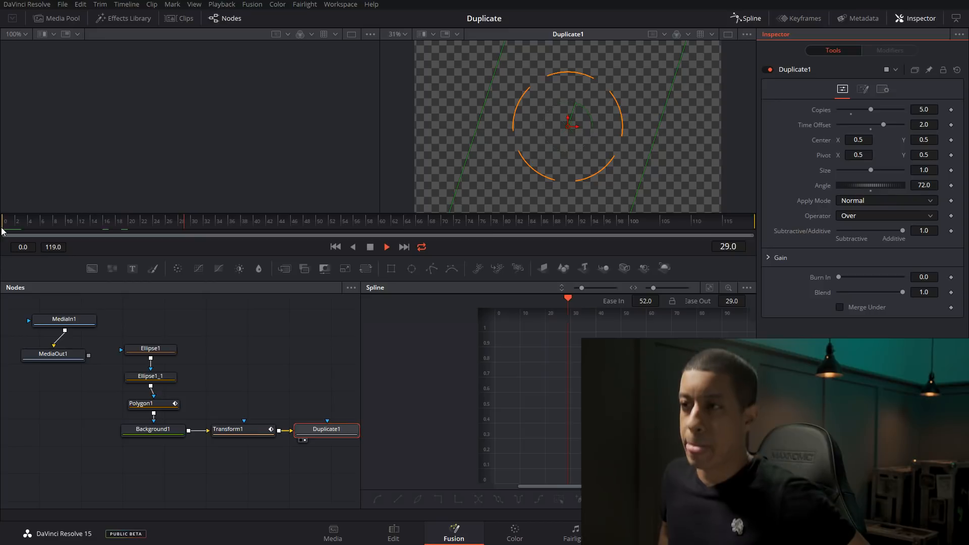
pyautogui.press('space')
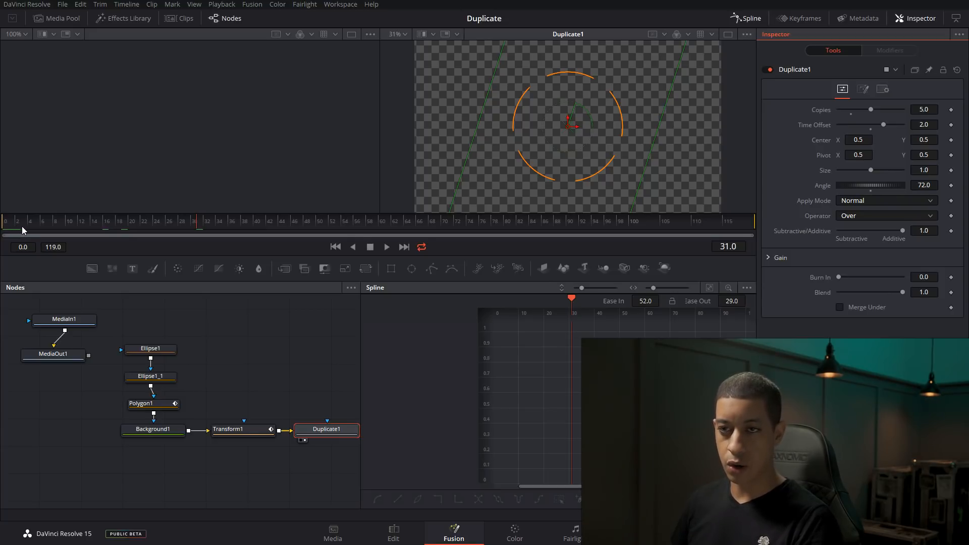
pyautogui.click(2, 228)
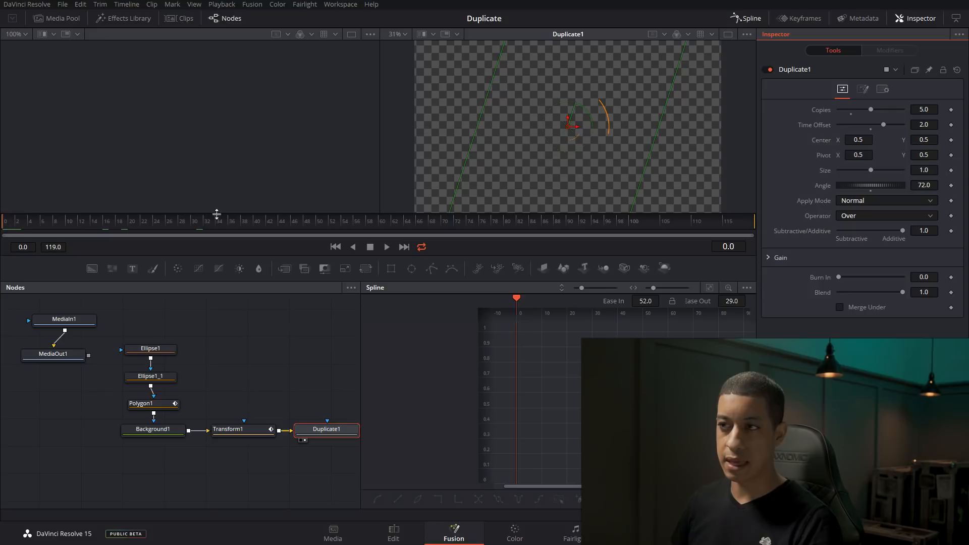
# Step: Set Duplicate1's Time Offset to -2 and check the staggered arcs by playing from frame 0 and scrubbing to frame 10
pyautogui.click(920, 124)
pyautogui.write('-2')
pyautogui.press('Tab')
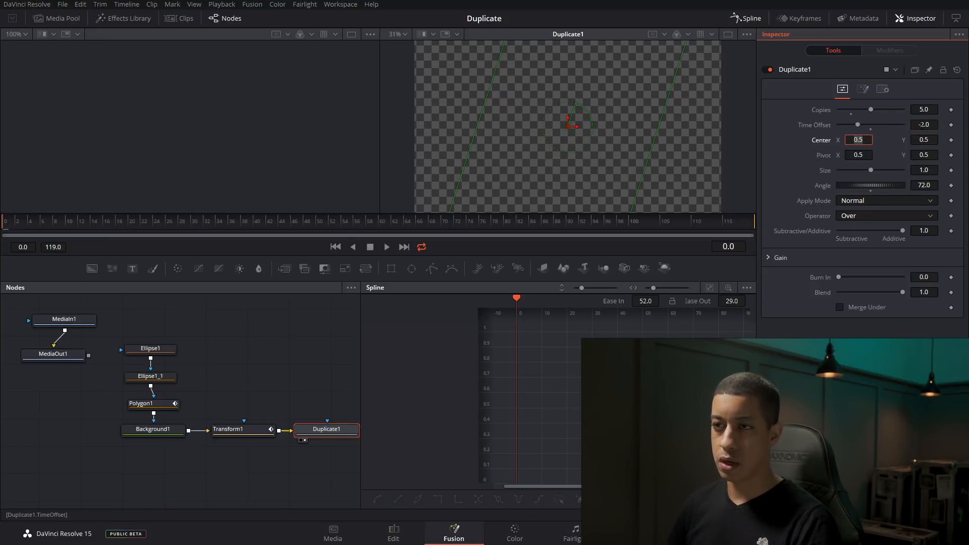
pyautogui.click(17, 226)
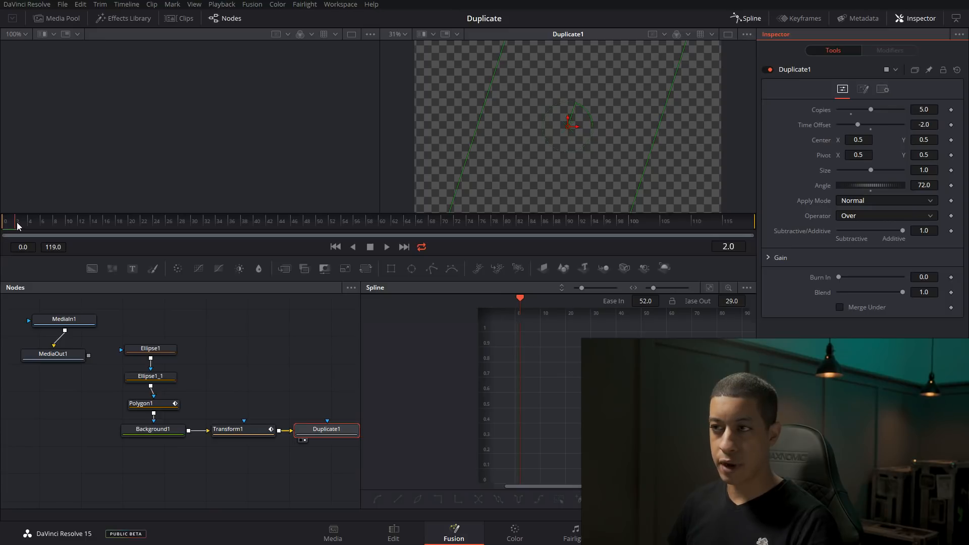
pyautogui.click(29, 224)
pyautogui.moveTo(29, 223); pyautogui.dragTo(2, 234)
pyautogui.click(299, 368)
pyautogui.press('space')
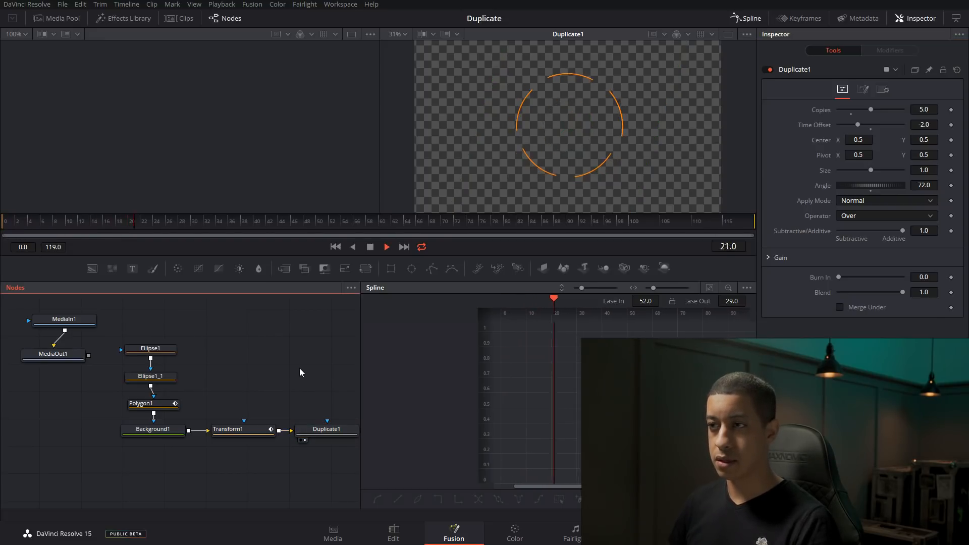
pyautogui.press('space')
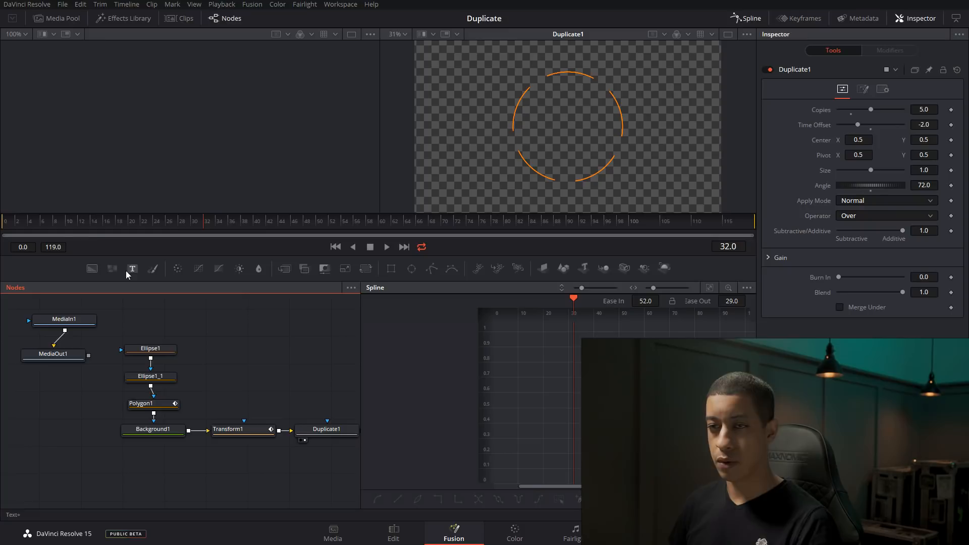
pyautogui.moveTo(69, 223)
pyautogui.mouseDown()
pyautogui.moveTo(38, 224)
pyautogui.moveTo(97, 228)
pyautogui.moveTo(66, 226)
pyautogui.mouseUp()
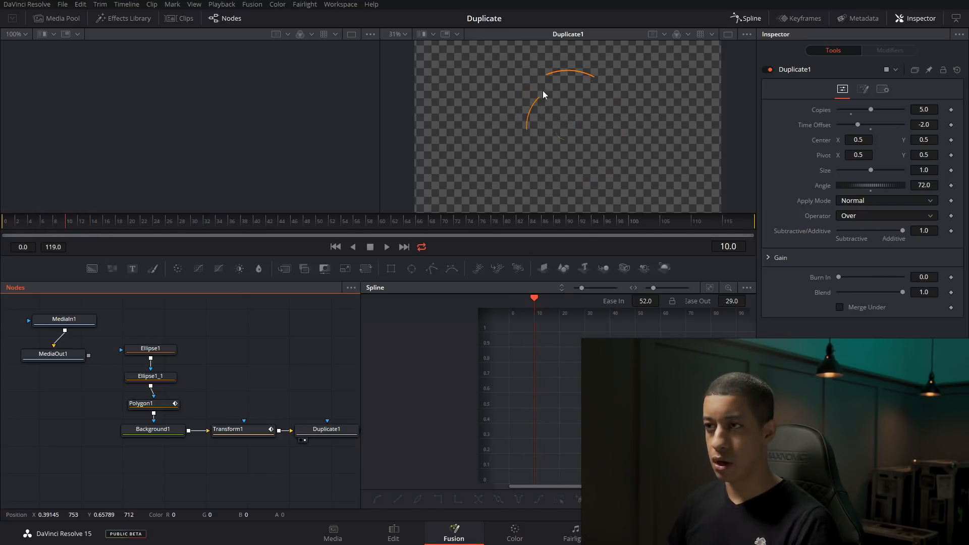
# Step: Try reversing the copies' direction with a Duplicate1 Angle of -72 and play the animation from frame 0
pyautogui.click(923, 186)
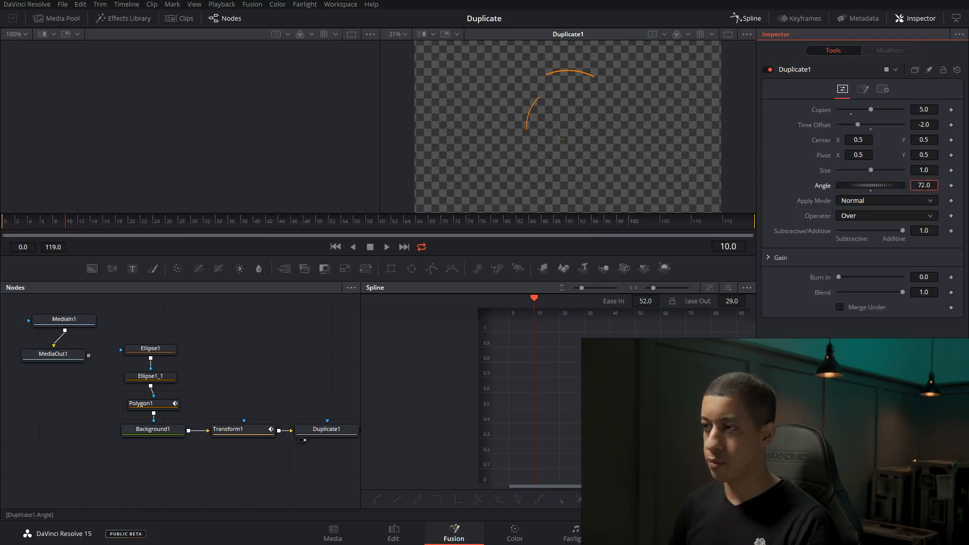
pyautogui.write('-')
pyautogui.press('Return')
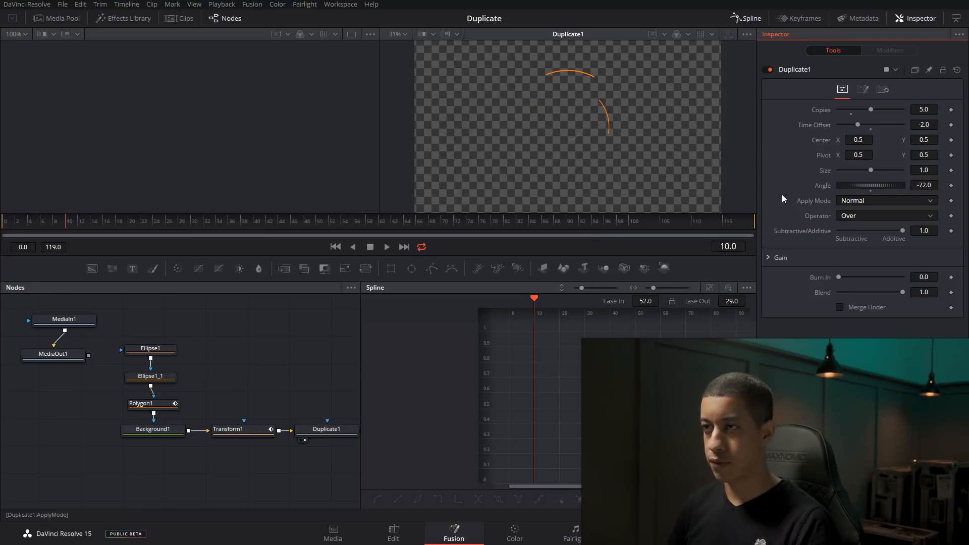
pyautogui.moveTo(40, 223); pyautogui.dragTo(2, 226)
pyautogui.press('space')
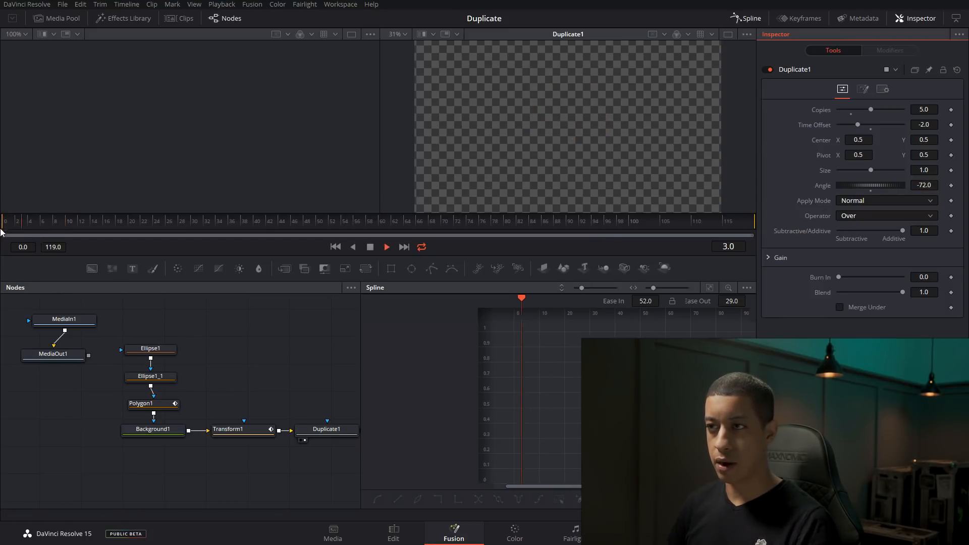
pyautogui.press('space')
pyautogui.click(237, 341)
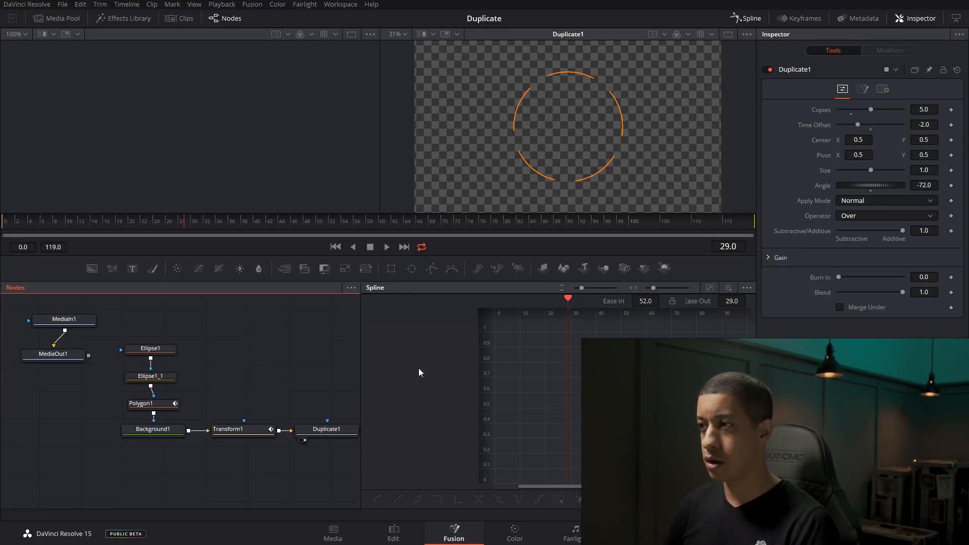
# Step: Try six evenly spaced arcs by setting Duplicate1's Copies to 6 and Angle to 60.0
pyautogui.doubleClick(918, 110)
pyautogui.press('BackSpace')
pyautogui.write('6')
pyautogui.press('Tab')
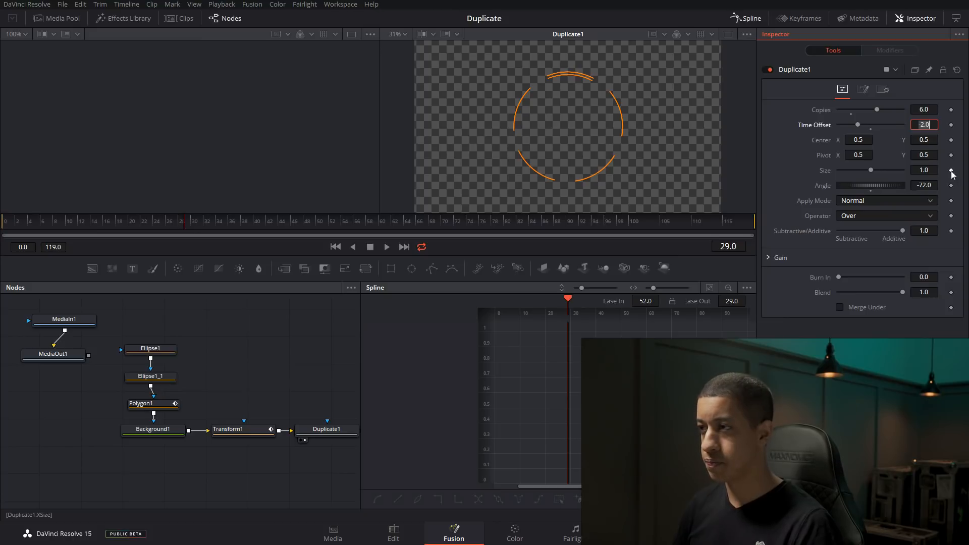
pyautogui.doubleClick(936, 186)
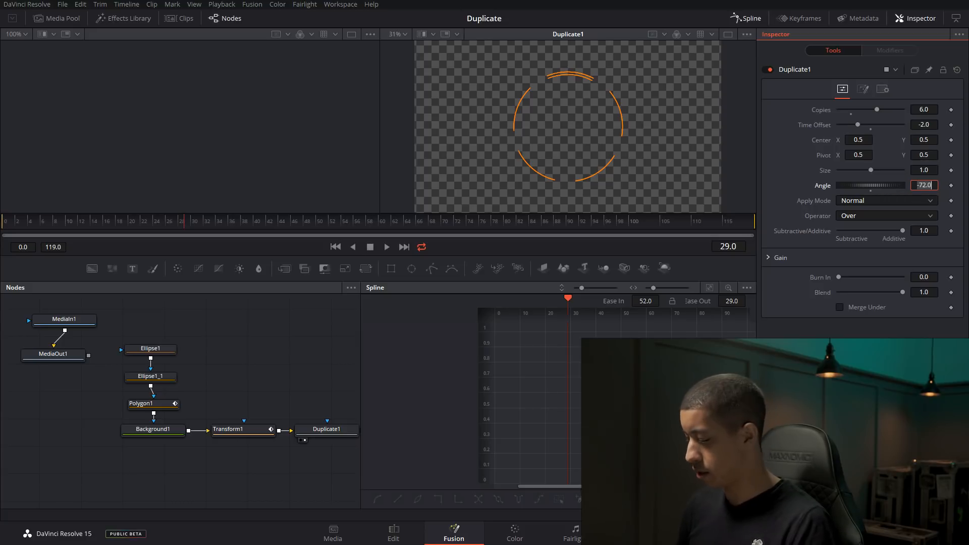
pyautogui.press('Tab')
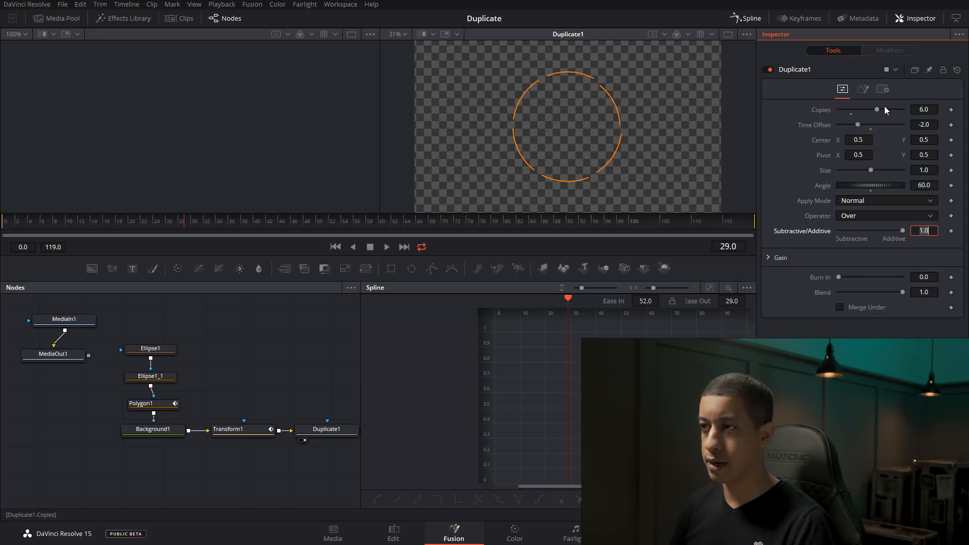
# Step: Set Duplicate1's Copies to 7 and Angle to 360/7, and scrub to frame 49 to check the closed circle
pyautogui.moveTo(879, 109); pyautogui.dragTo(883, 109)
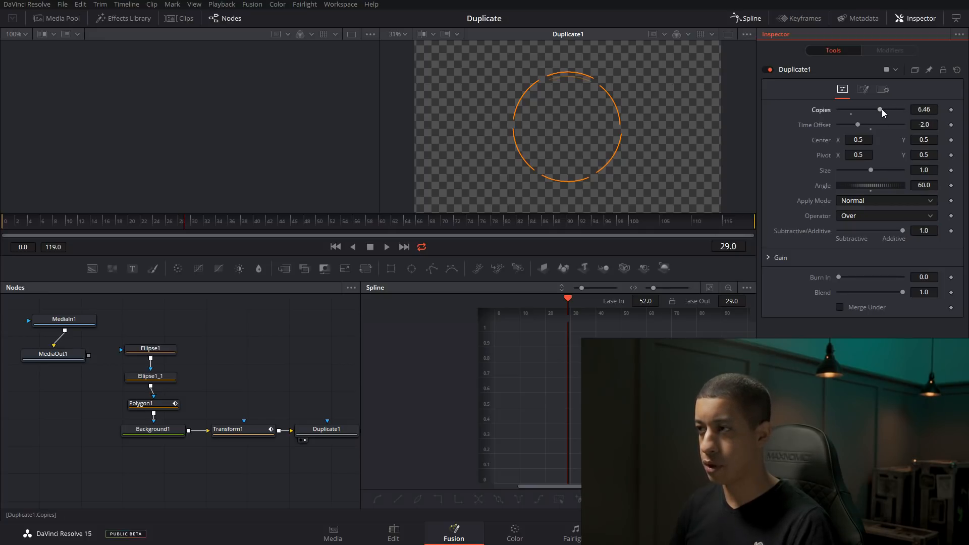
pyautogui.doubleClick(930, 109)
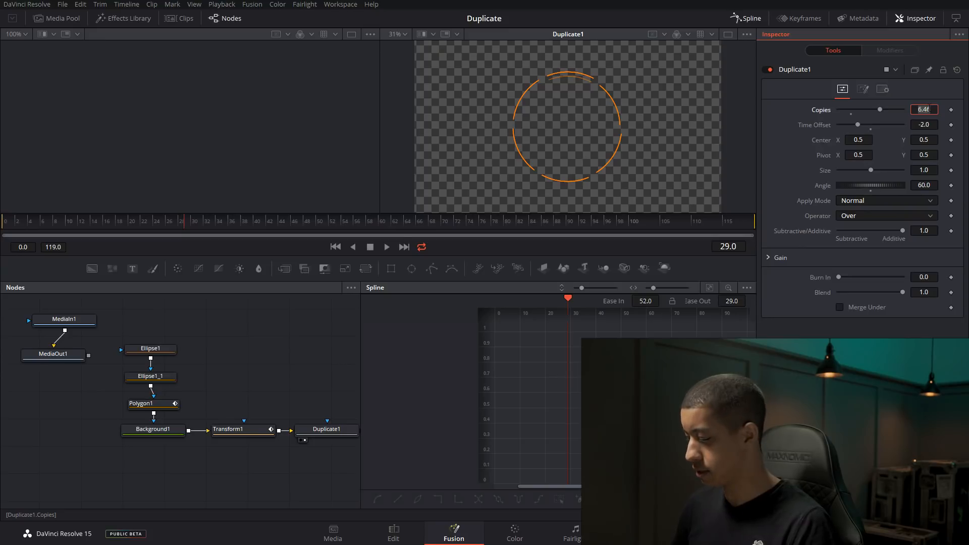
pyautogui.write('7')
pyautogui.press('Tab')
pyautogui.doubleClick(933, 185)
pyautogui.write('360/')
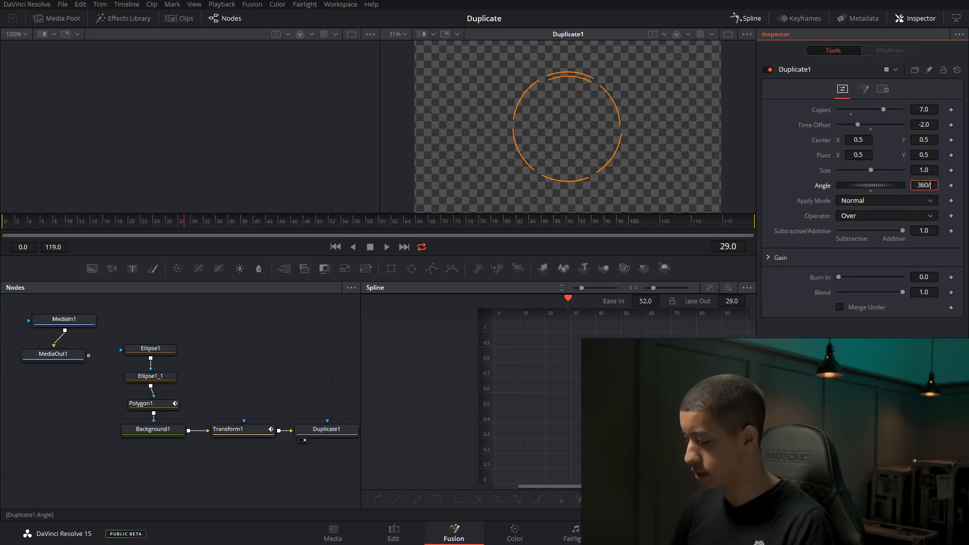
pyautogui.write('7')
pyautogui.press('Tab')
pyautogui.press('BackSpace')
pyautogui.moveTo(93, 222); pyautogui.dragTo(312, 234)
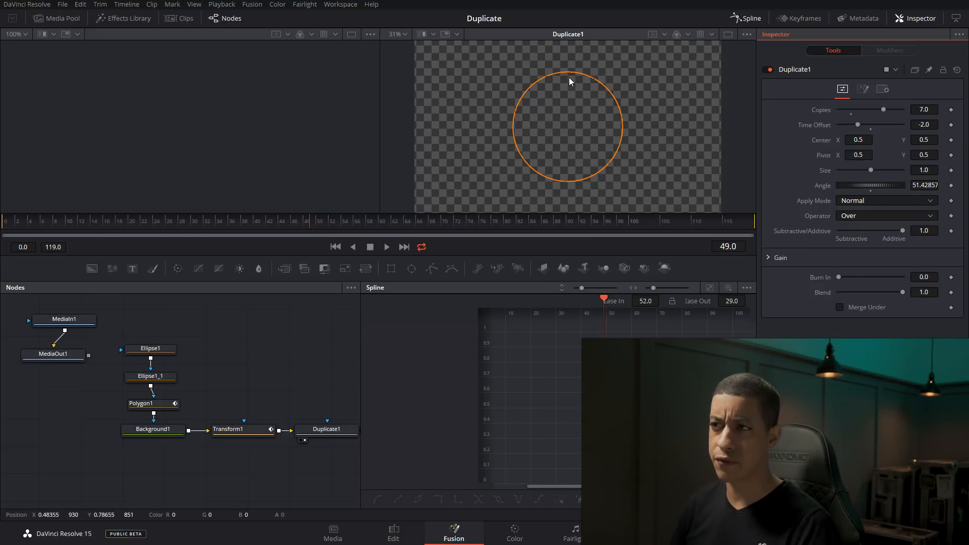
# Step: Display Background1 in the viewer and widen the Polygon1 mask by moving its two upper corner points slightly outward
pyautogui.click(152, 405)
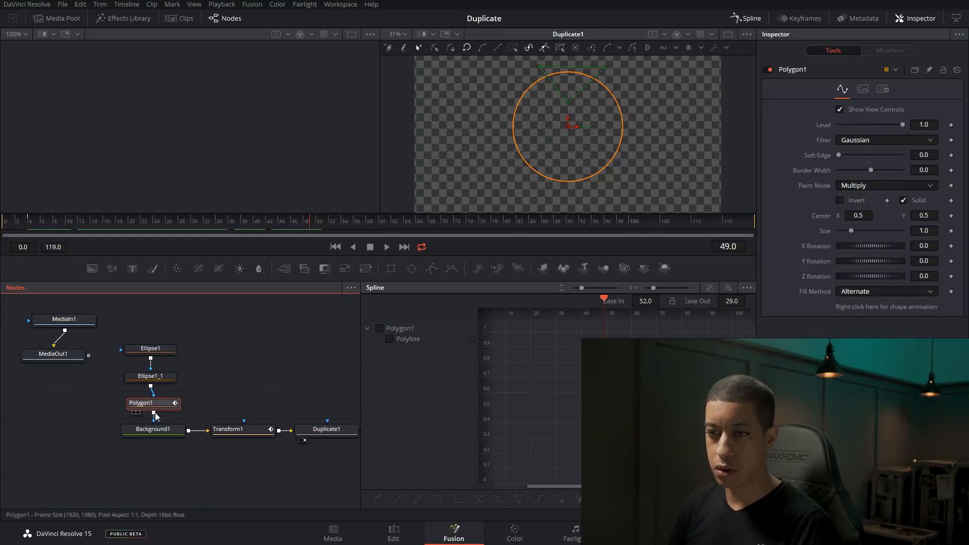
pyautogui.click(149, 432)
pyautogui.press('2')
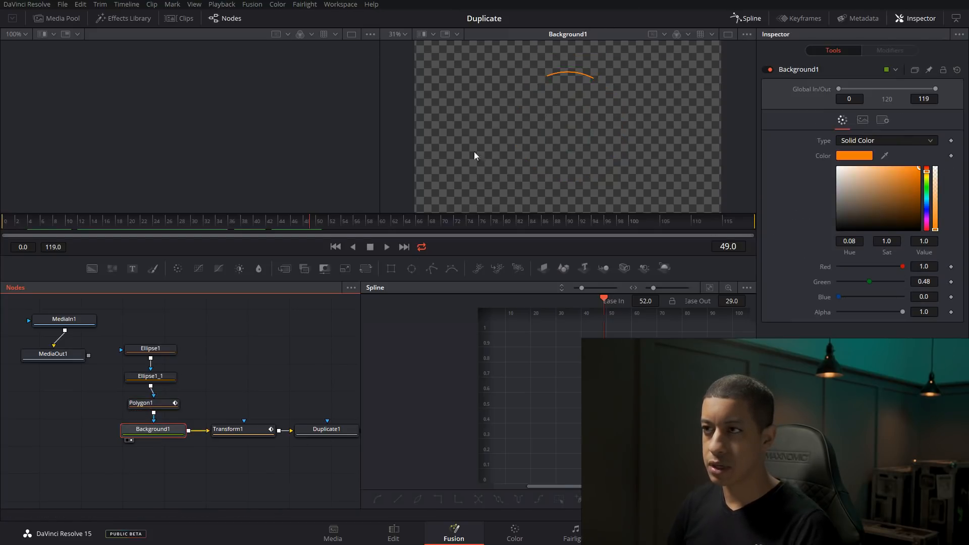
pyautogui.click(151, 405)
pyautogui.moveTo(540, 66); pyautogui.dragTo(535, 67)
pyautogui.click(606, 66)
# Step: Display Duplicate1 in the other viewer beside Background1 and scrub the circle animation back to frame 13
pyautogui.click(333, 436)
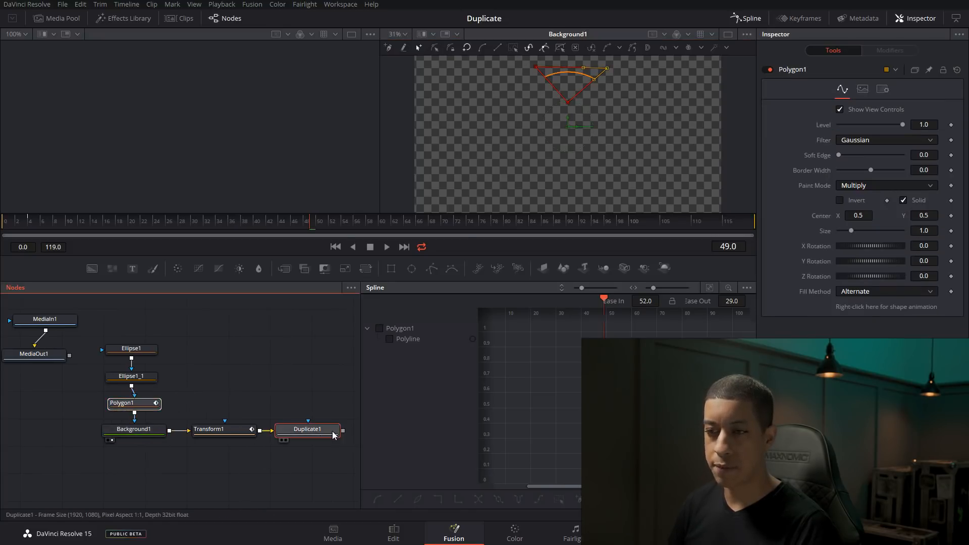
pyautogui.press('1')
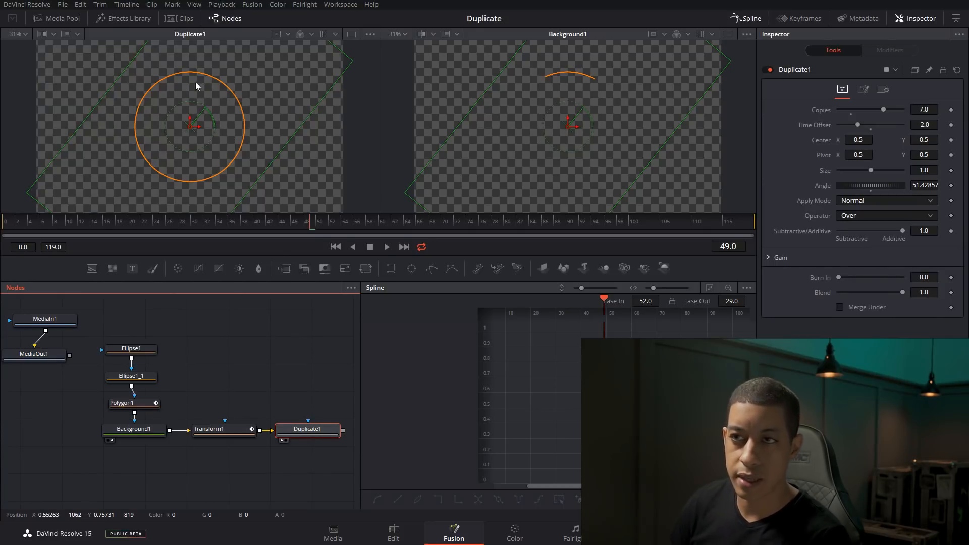
pyautogui.moveTo(322, 225); pyautogui.dragTo(88, 222)
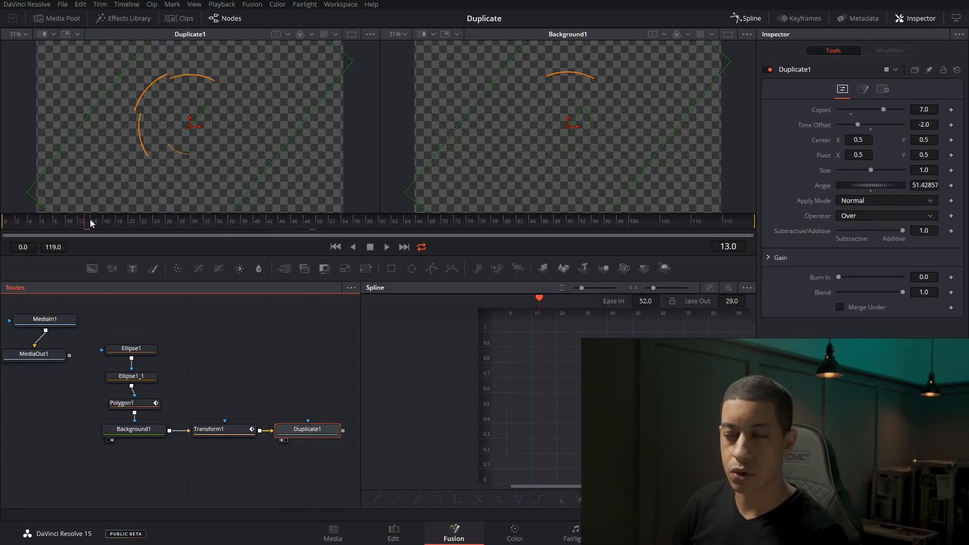
pyautogui.click(257, 375)
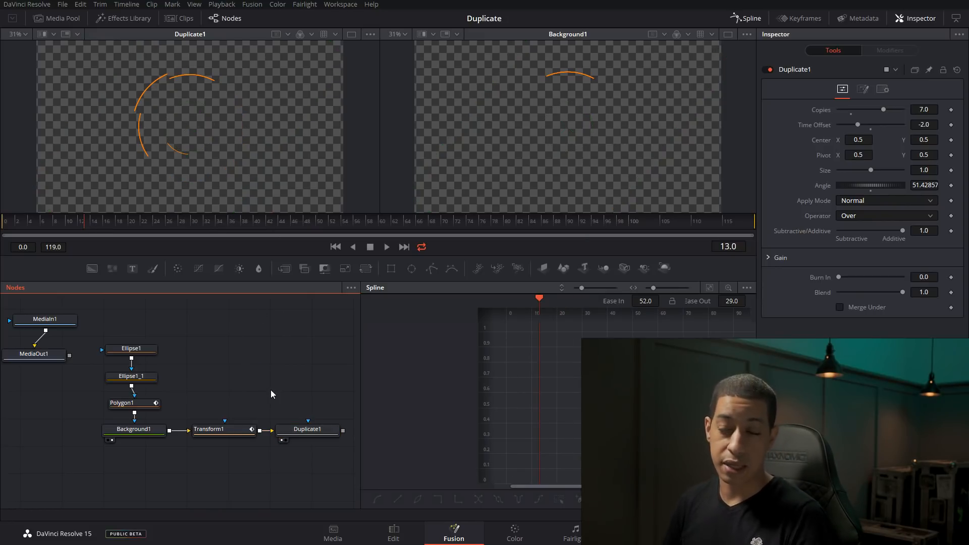
# Step: Delete the unused MediaIn1 and MediaOut1 nodes from the composition
pyautogui.moveTo(63, 321); pyautogui.dragTo(18, 352)
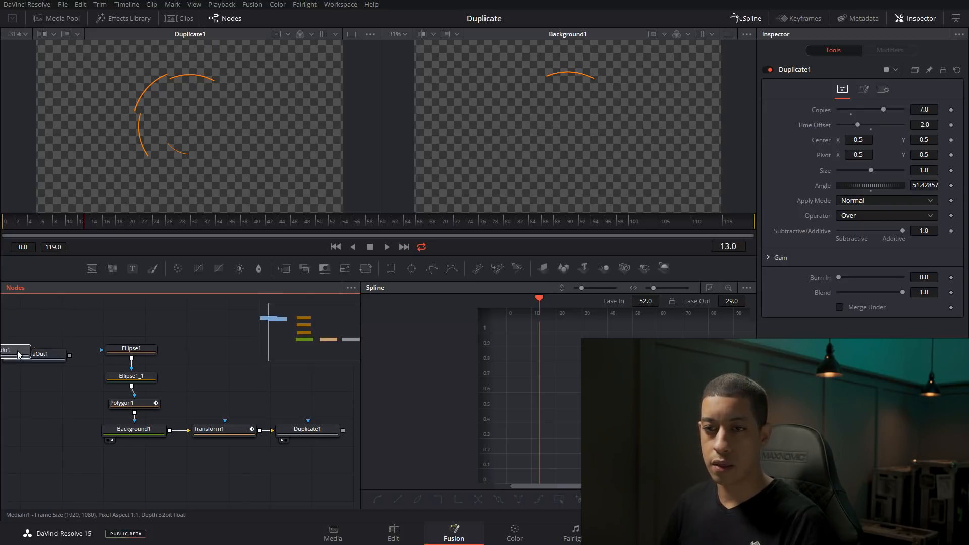
pyautogui.moveTo(75, 328); pyautogui.dragTo(123, 368)
pyautogui.press('Delete')
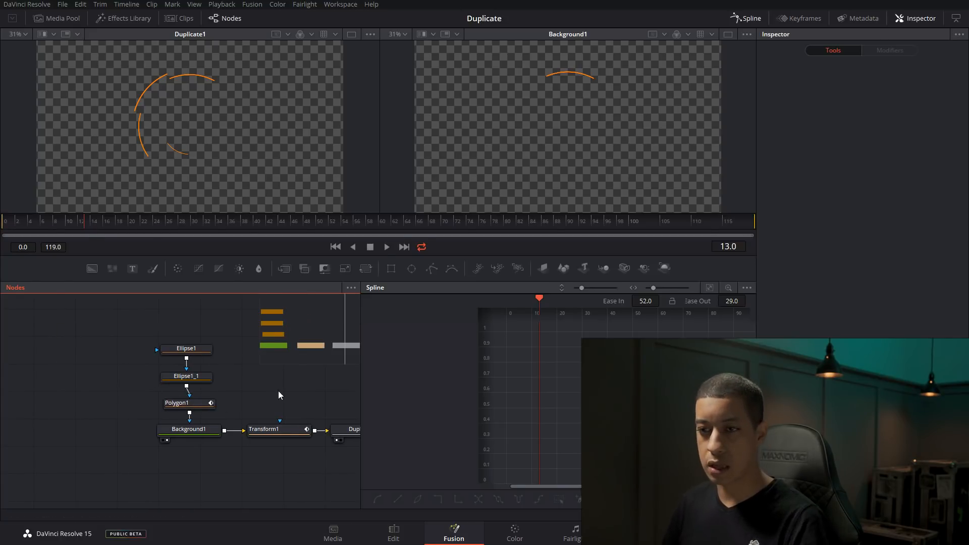
# Step: Add a second Background node below the arc node chain, mask it with a Rectangle, and select the Background
pyautogui.scroll(-2, 237, 365)
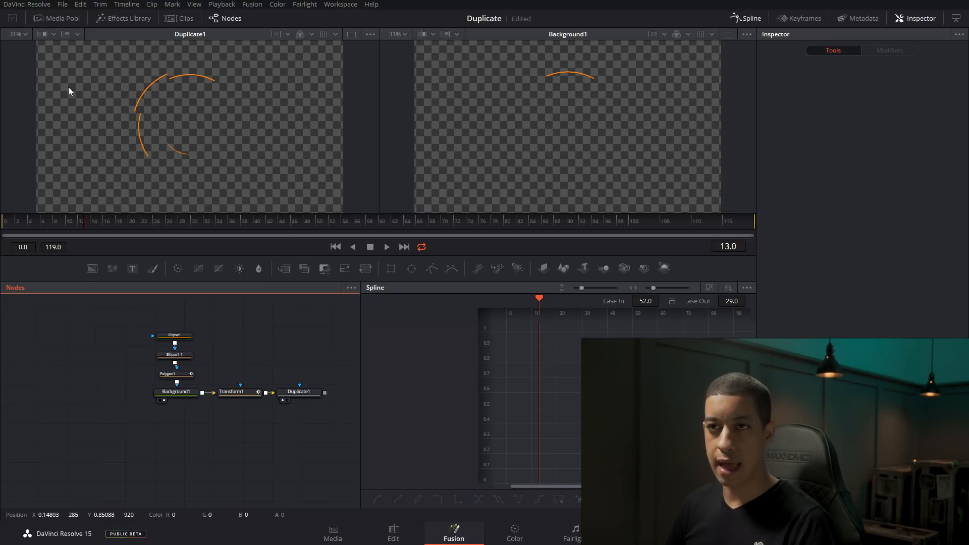
pyautogui.scroll(-2, 179, 466)
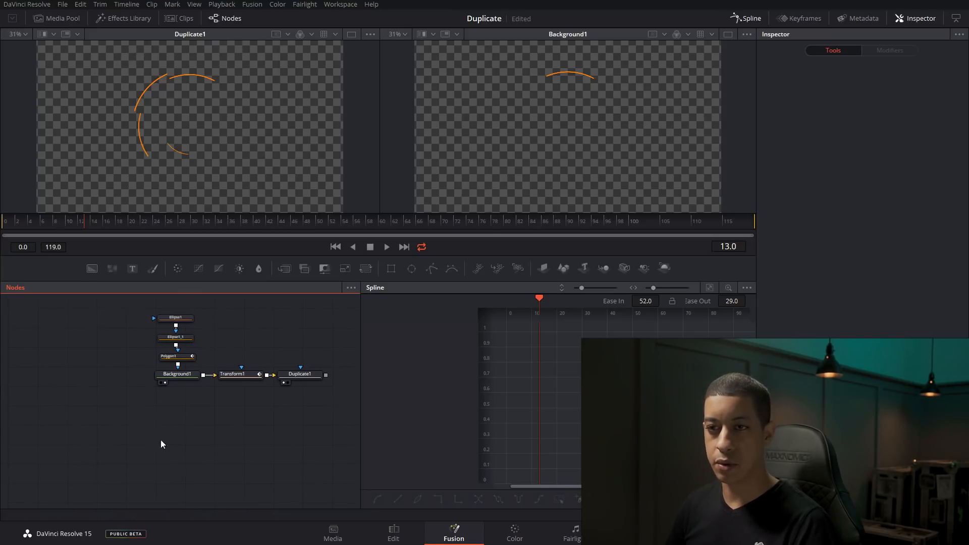
pyautogui.moveTo(81, 389); pyautogui.dragTo(85, 457)
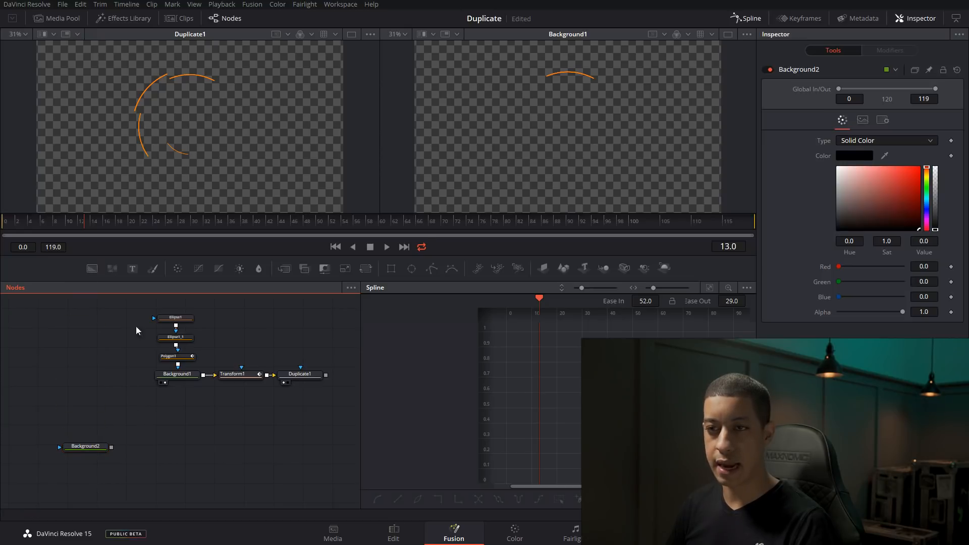
pyautogui.moveTo(391, 268); pyautogui.dragTo(89, 427)
pyautogui.click(89, 450)
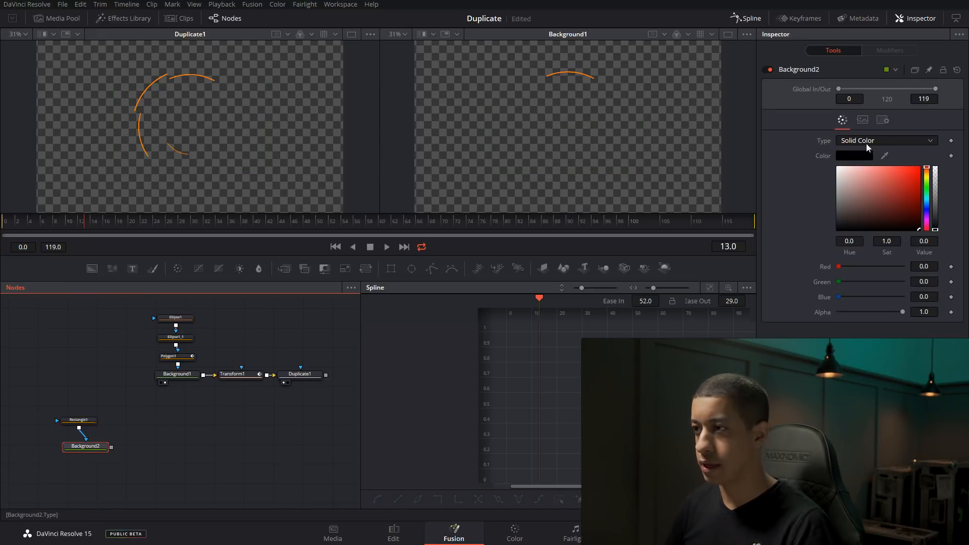
# Step: Set Background2's color to bright green and display Background2 in the viewer
pyautogui.click(926, 186)
pyautogui.click(893, 186)
pyautogui.moveTo(79, 420); pyautogui.dragTo(608, 115)
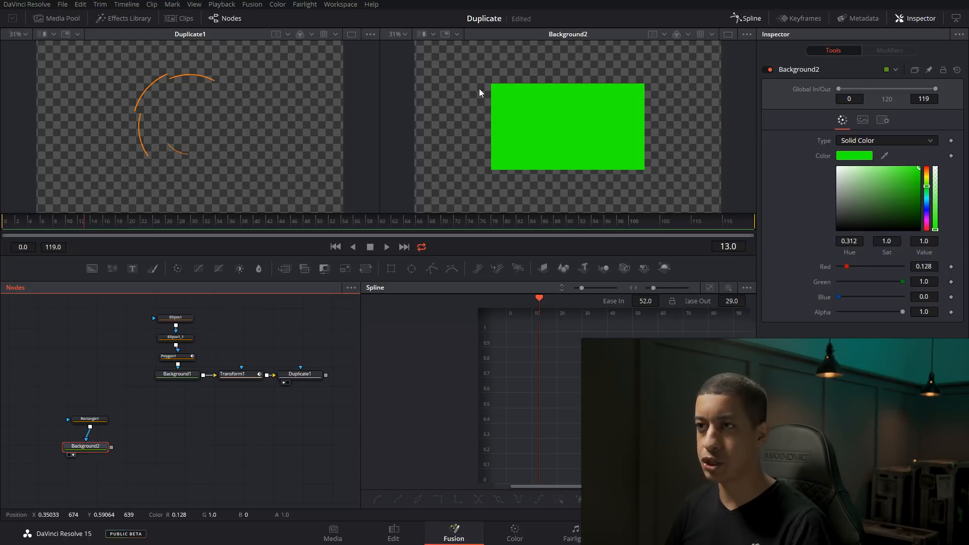
# Step: Shape Rectangle1 into a thin line, width about 0.2355 and height 0.0061, and move its center to X about 0.8355
pyautogui.click(91, 422)
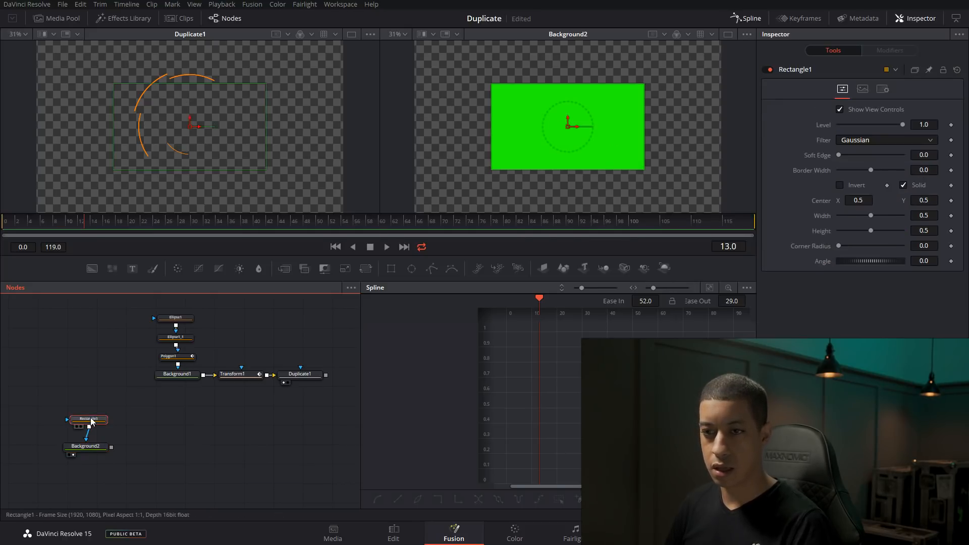
pyautogui.moveTo(870, 217); pyautogui.dragTo(561, 251)
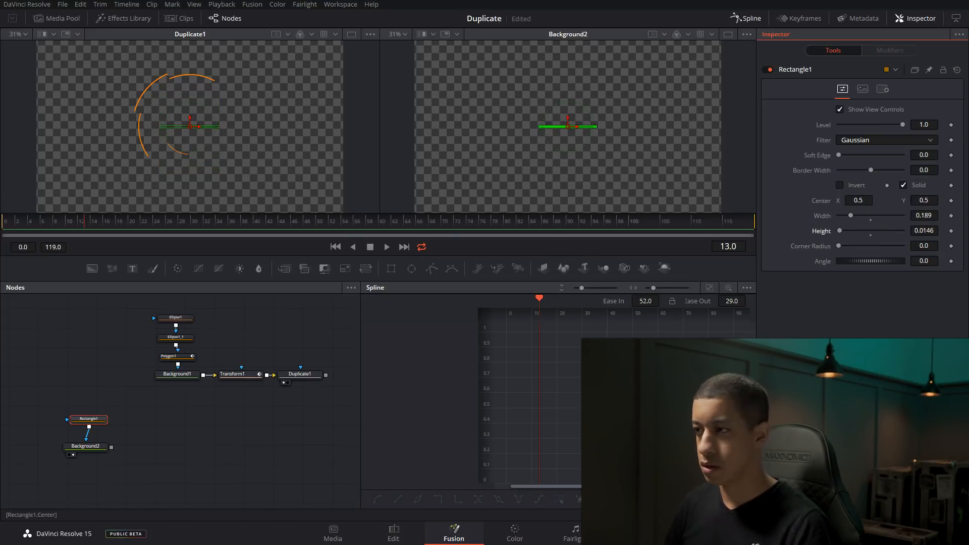
pyautogui.moveTo(840, 231); pyautogui.dragTo(870, 216)
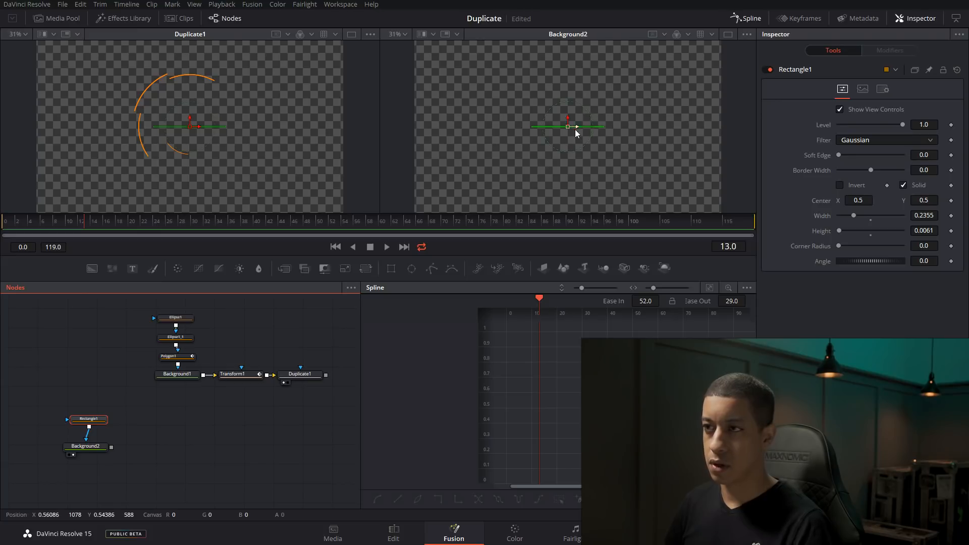
pyautogui.moveTo(579, 125); pyautogui.dragTo(682, 133)
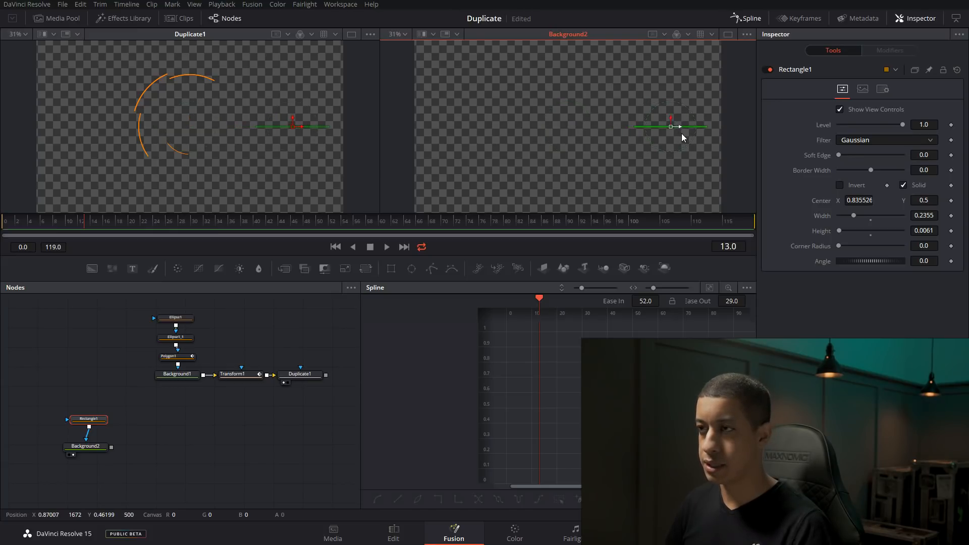
pyautogui.click(318, 430)
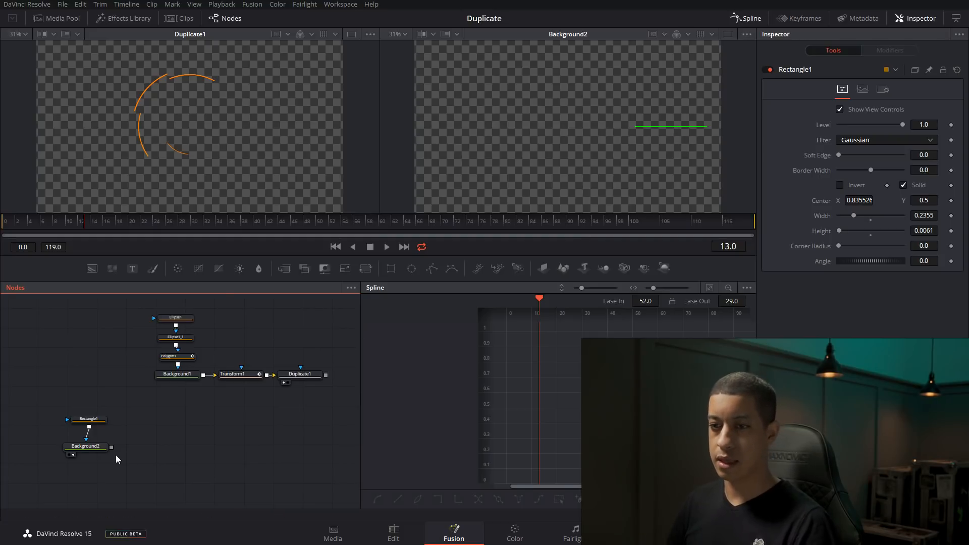
# Step: Insert a second Rectangle mask between Rectangle1 and Background2 and set its Paint Mode to Subtract
pyautogui.moveTo(96, 455); pyautogui.dragTo(98, 454)
pyautogui.click(98, 454)
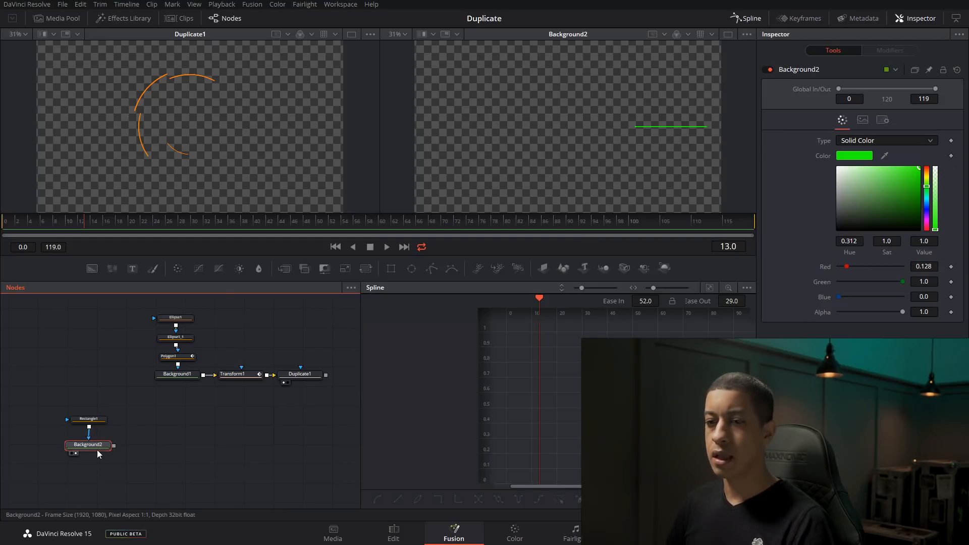
pyautogui.moveTo(93, 420); pyautogui.dragTo(100, 399)
pyautogui.click(390, 270)
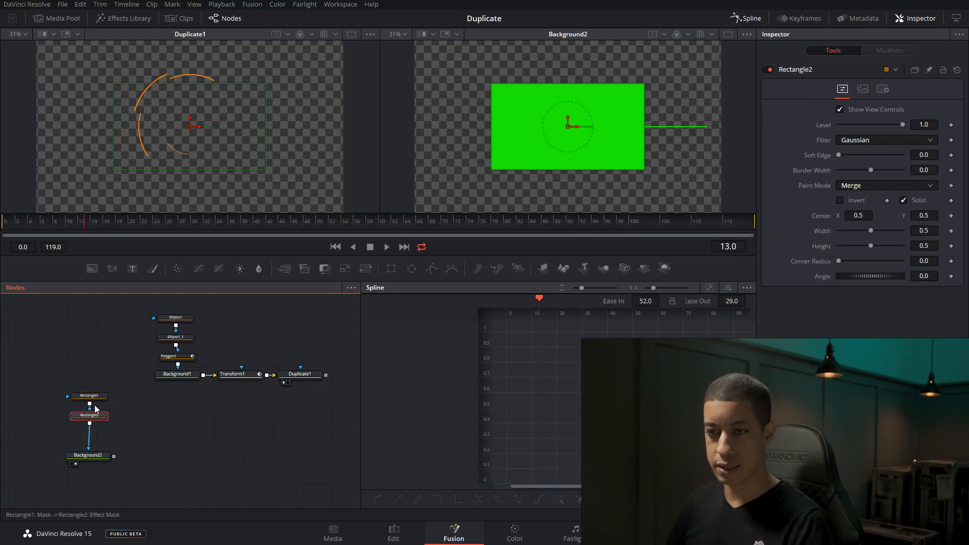
pyautogui.click(873, 187)
pyautogui.click(872, 216)
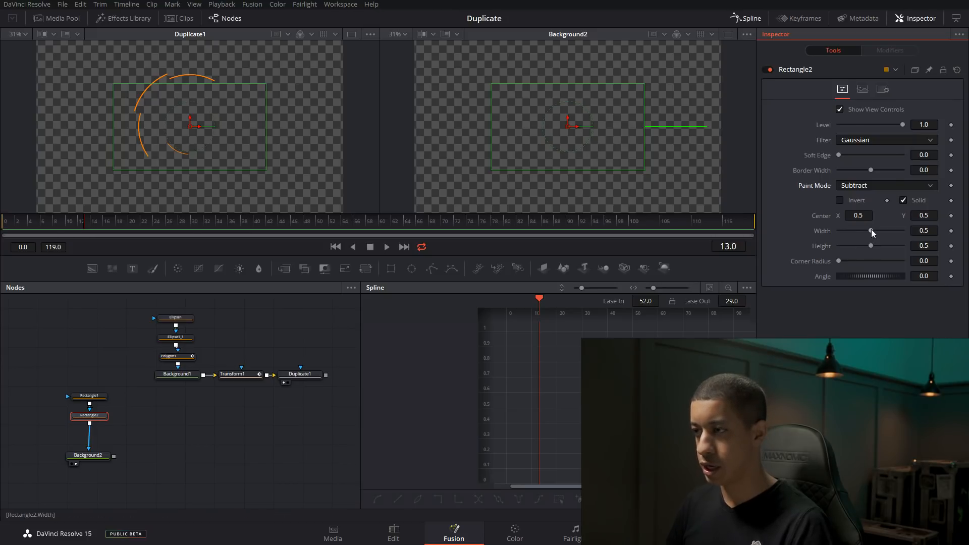
# Step: Narrow Rectangle2 to a width of about 0.0705 and move it to center X about 0.8026, cutting a gap in the line
pyautogui.moveTo(868, 232); pyautogui.dragTo(593, 205)
pyautogui.moveTo(575, 135); pyautogui.dragTo(669, 136)
pyautogui.click(294, 430)
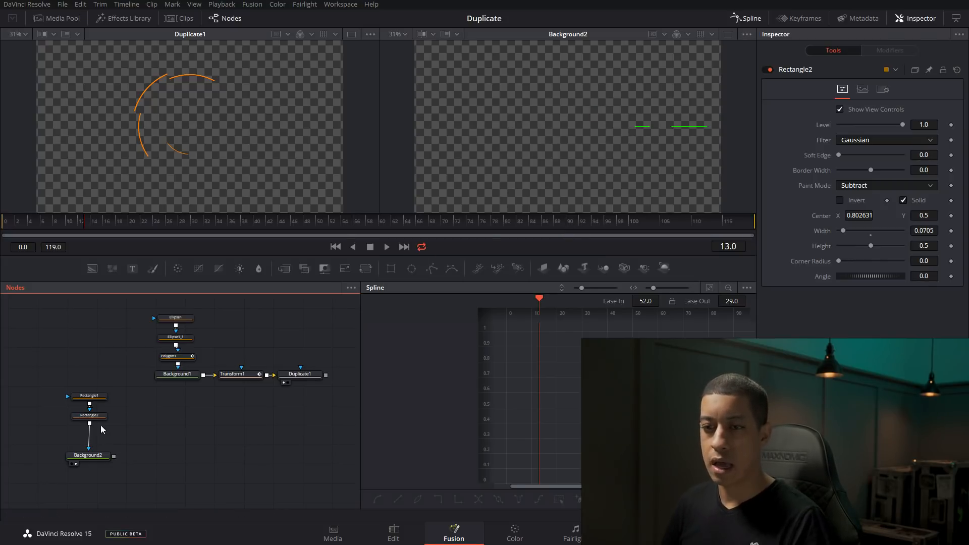
# Step: Duplicate Rectangle1 in between Rectangle1 and Rectangle2 and set the copy's Paint Mode to Multiply
pyautogui.moveTo(97, 419); pyautogui.dragTo(99, 439)
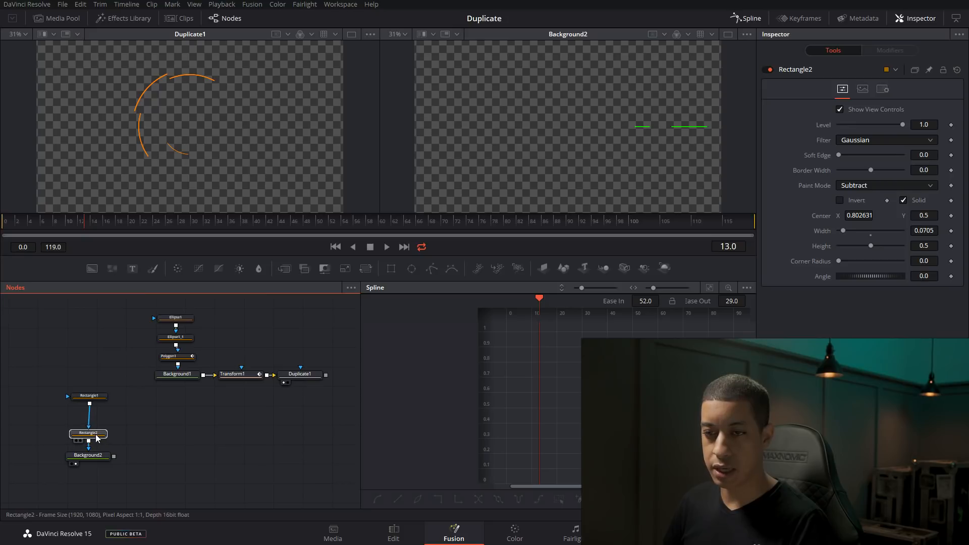
pyautogui.click(99, 399)
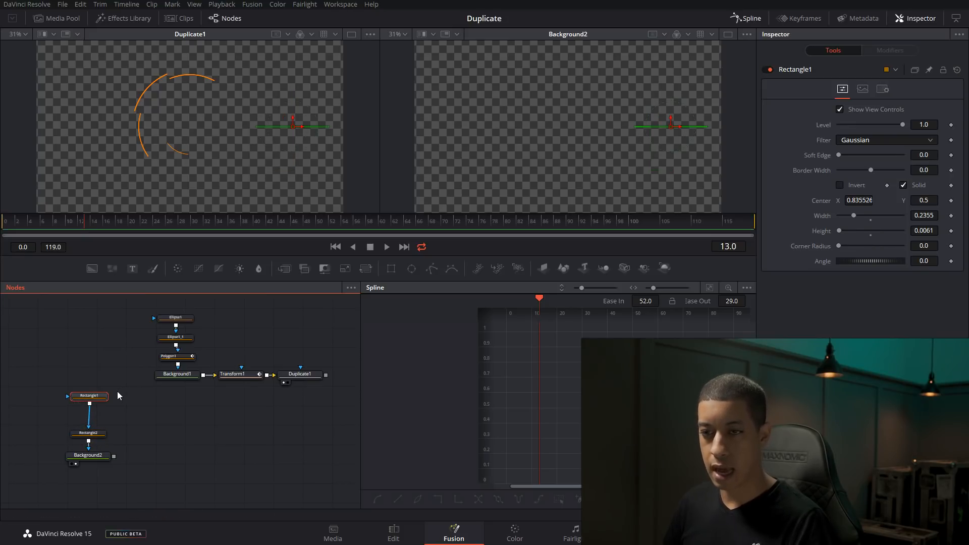
pyautogui.hotkey('ctrl', 'c')
pyautogui.hotkey('ctrl', 'v')
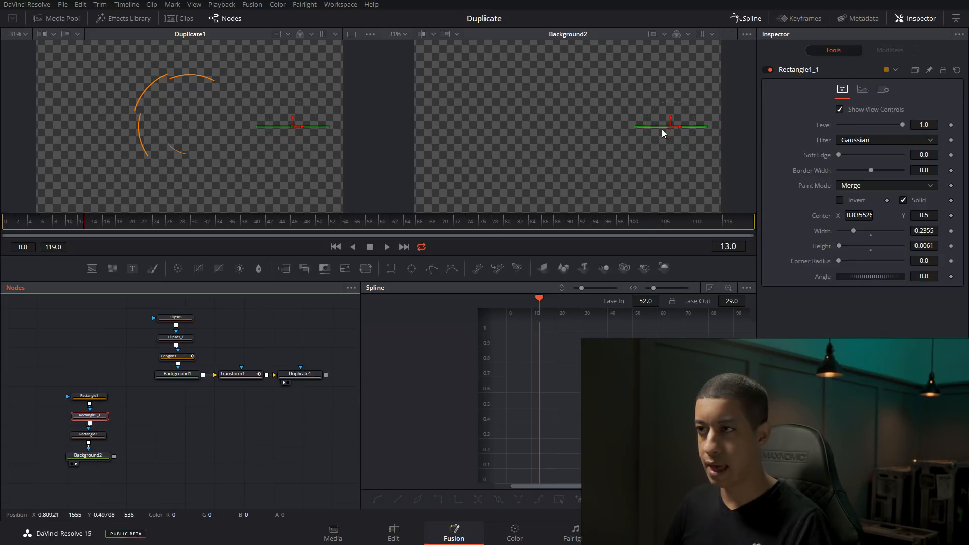
pyautogui.click(869, 185)
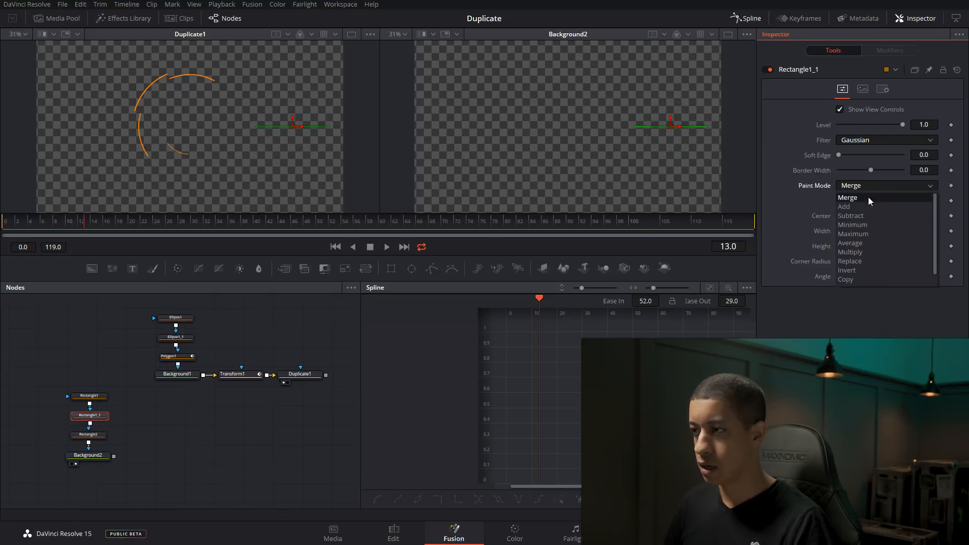
pyautogui.click(871, 252)
# Step: Keyframe the Center of the copied rectangle Rectangle1_1 at frame 4 and at frame 14
pyautogui.click(20, 225)
pyautogui.moveTo(22, 225); pyautogui.dragTo(28, 226)
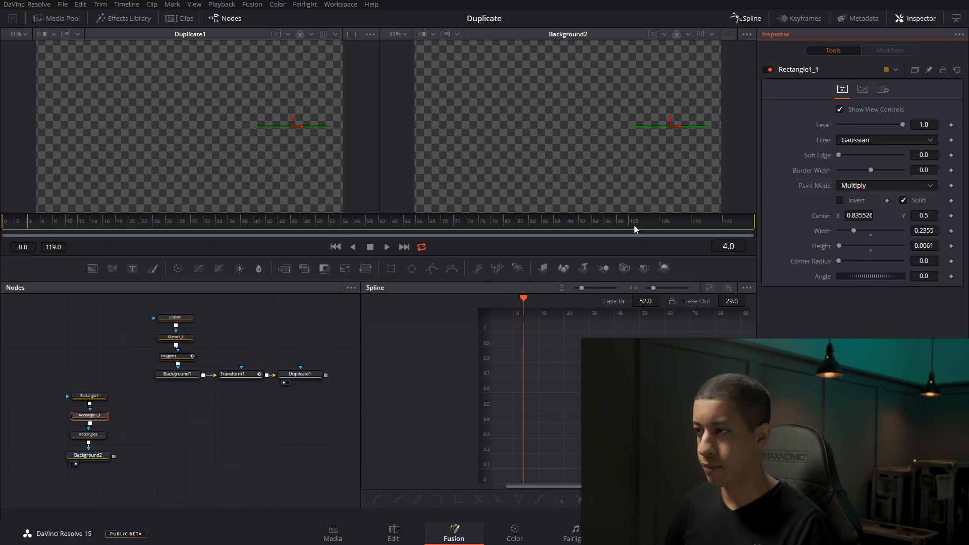
pyautogui.click(951, 215)
pyautogui.click(59, 226)
pyautogui.moveTo(60, 225); pyautogui.dragTo(94, 226)
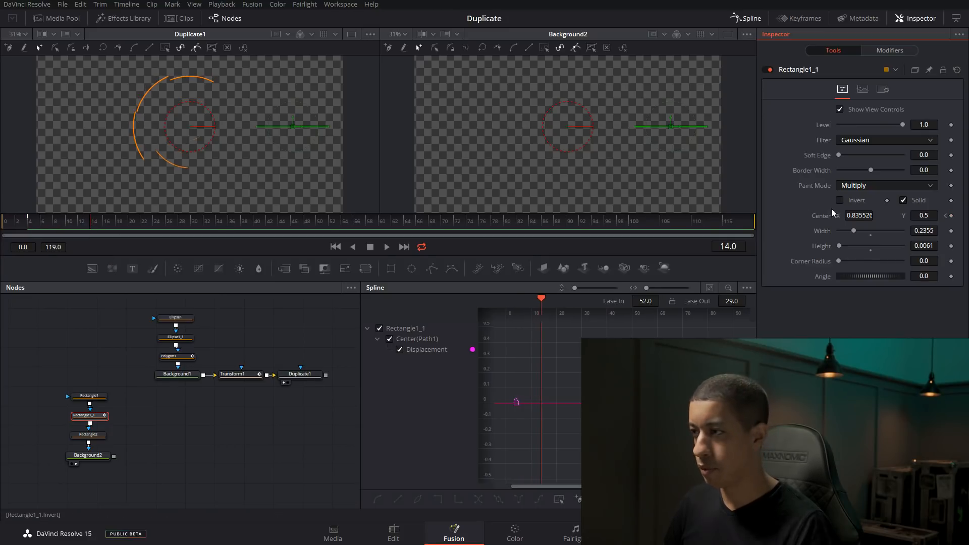
pyautogui.click(954, 216)
# Step: At frame 4, move Rectangle1_1 horizontally off the line toward the frame's middle, to center X about 0.554
pyautogui.click(29, 223)
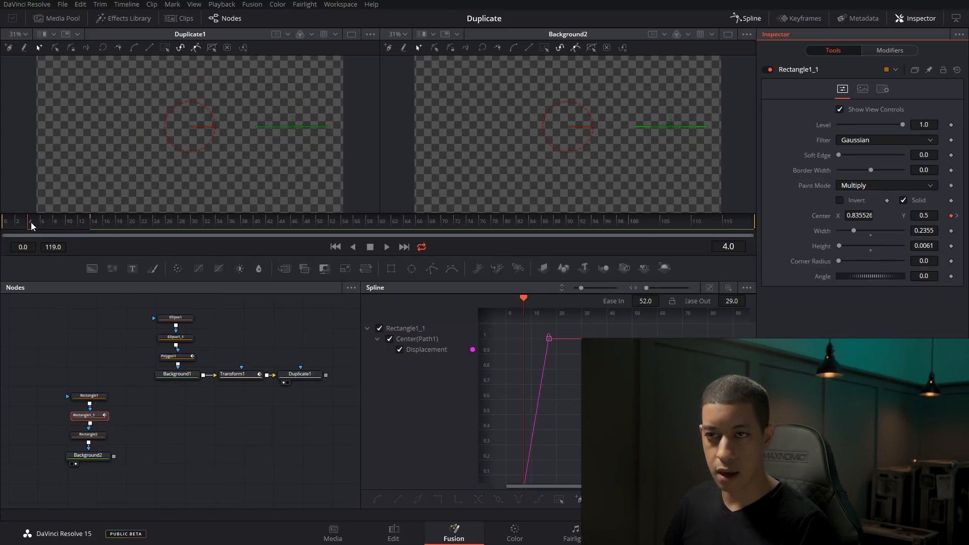
pyautogui.moveTo(676, 128); pyautogui.dragTo(590, 130)
pyautogui.click(228, 433)
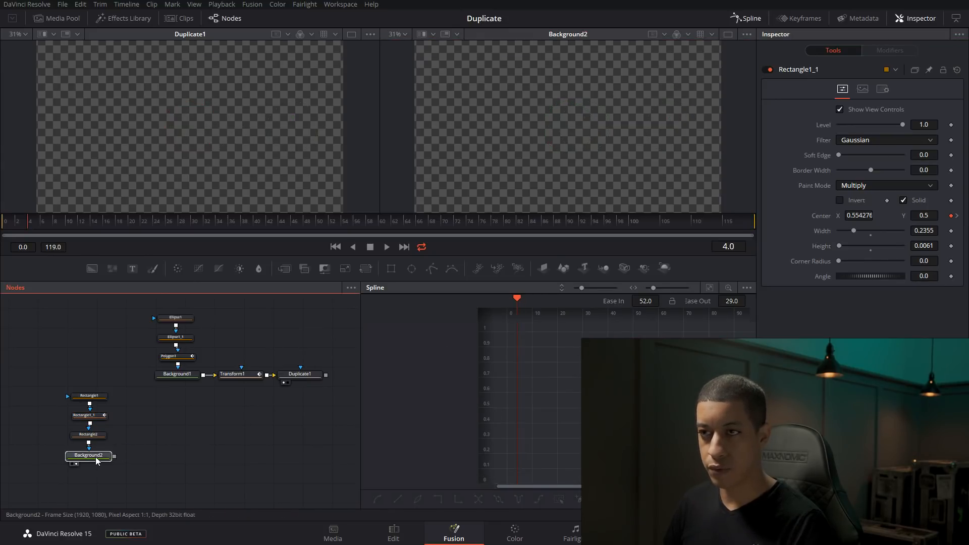
# Step: Clear Duplicate1 from its viewer and play Background2's line animation from the first frame
pyautogui.click(95, 456)
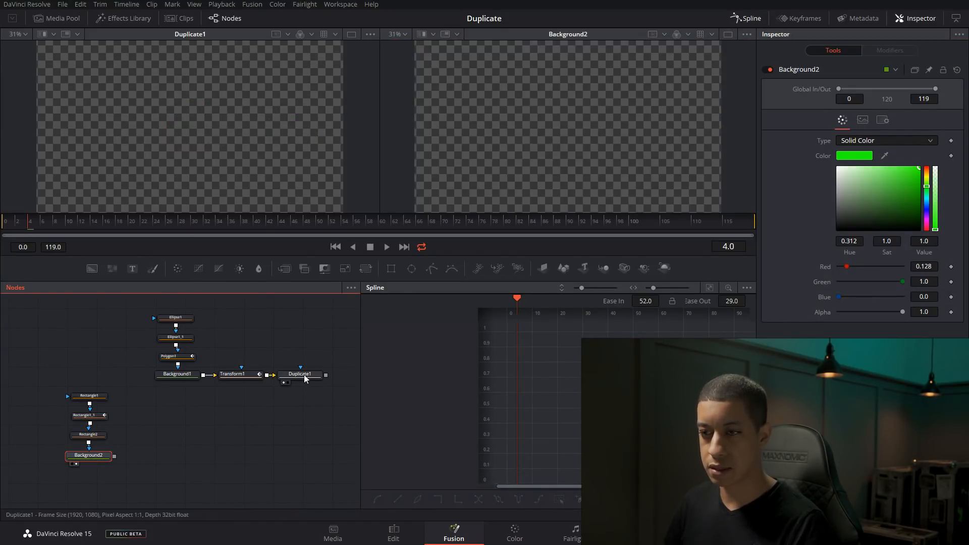
pyautogui.click(304, 375)
pyautogui.press('1')
pyautogui.click(98, 457)
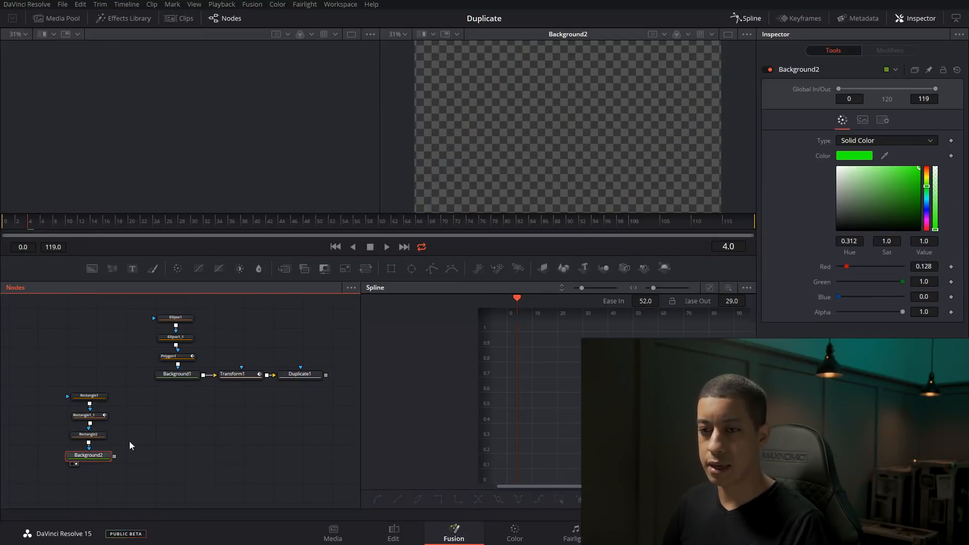
pyautogui.click(2, 224)
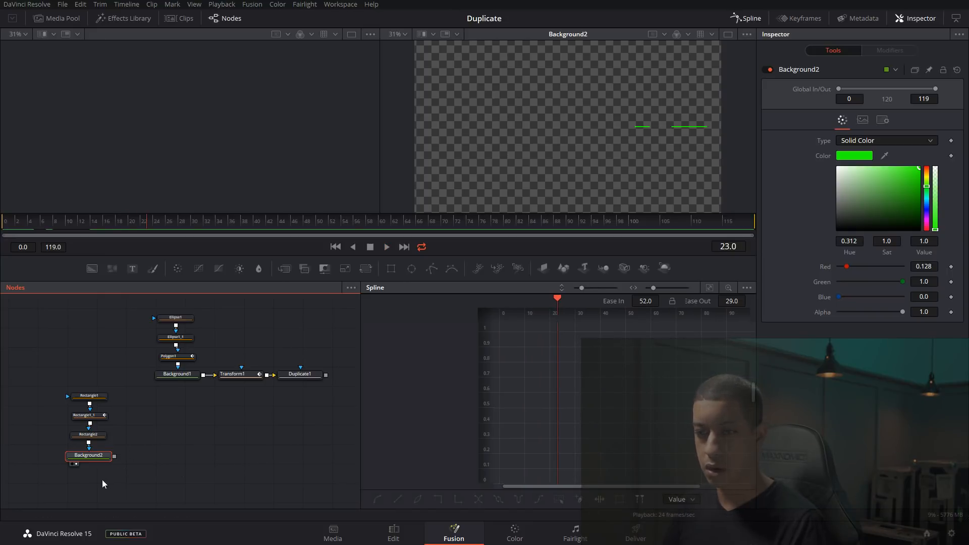
# Step: Fit Rectangle1_1's Displacement curve in the Spline editor, select both keyframes and smooth them
pyautogui.click(103, 415)
pyautogui.click(709, 287)
pyautogui.moveTo(738, 334); pyautogui.dragTo(508, 474)
pyautogui.hotkey('shift', 's')
# Step: Play the smoothed line animation repeatedly from the first frame to check its easing
pyautogui.moveTo(37, 224); pyautogui.dragTo(1, 223)
pyautogui.press('space')
pyautogui.click(197, 410)
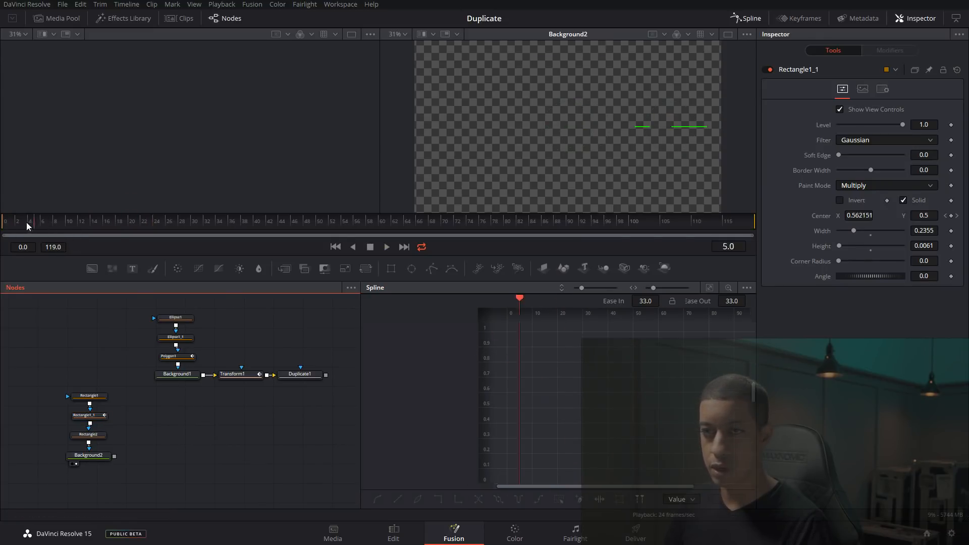
pyautogui.press('space')
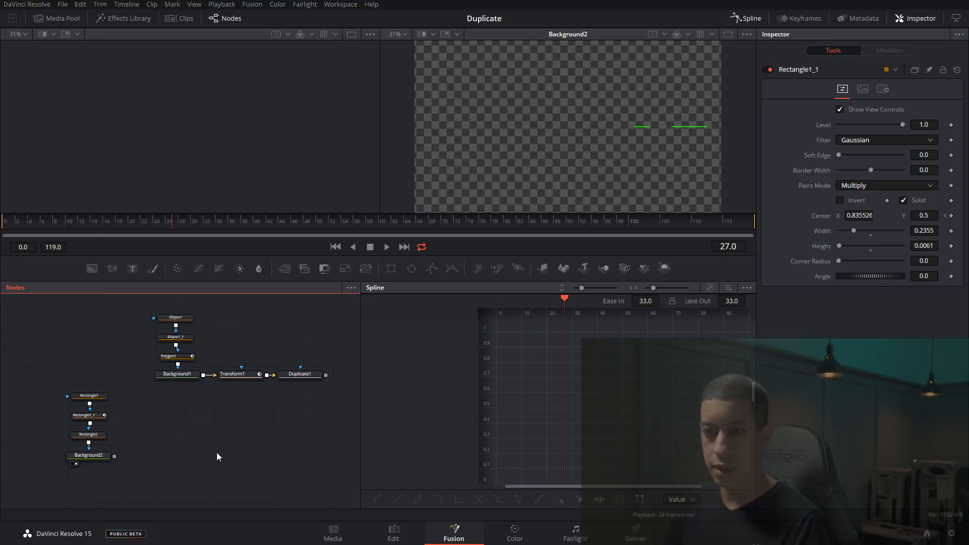
pyautogui.moveTo(143, 225); pyautogui.dragTo(1, 220)
pyautogui.press('space')
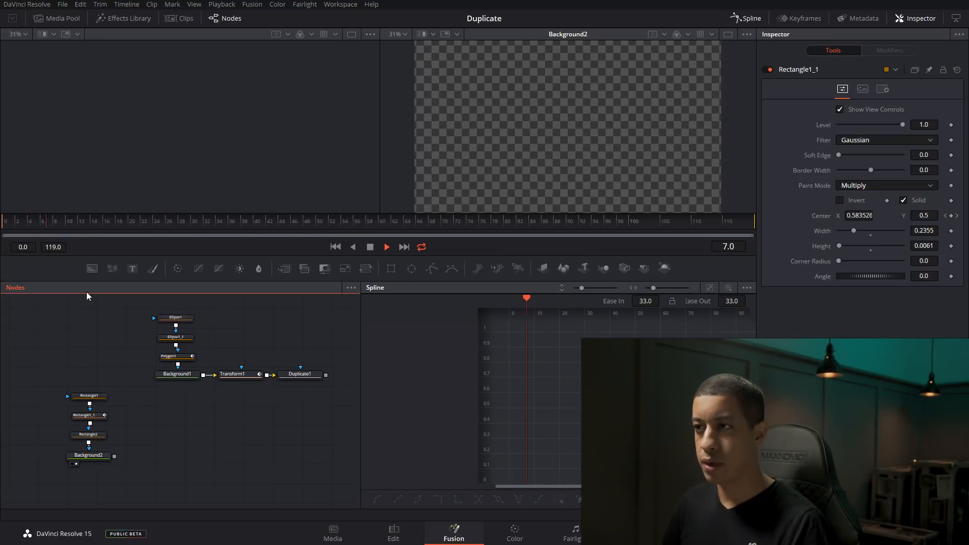
pyautogui.press('space')
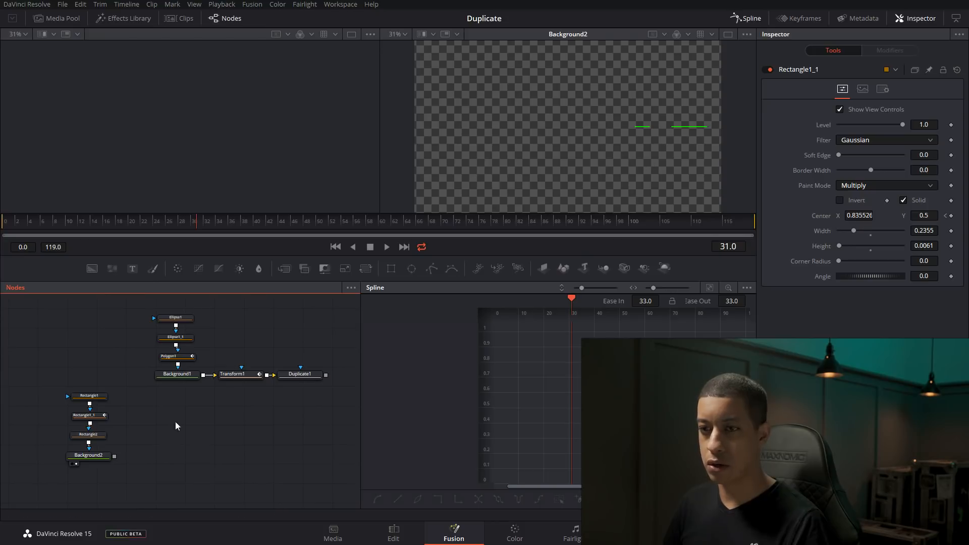
# Step: Add a Duplicate node after Background2
pyautogui.click(99, 460)
pyautogui.hotkey('shift', 'space')
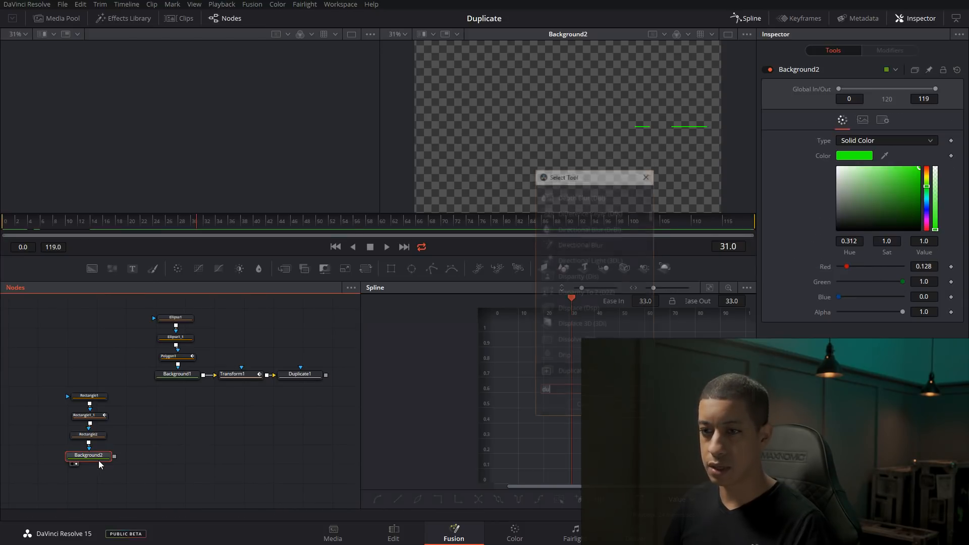
pyautogui.write('du')
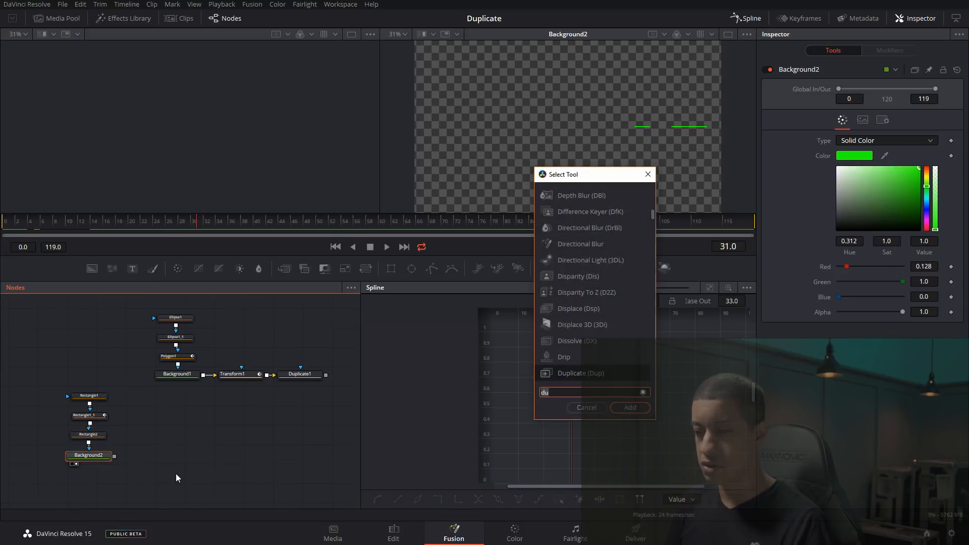
pyautogui.press('Return')
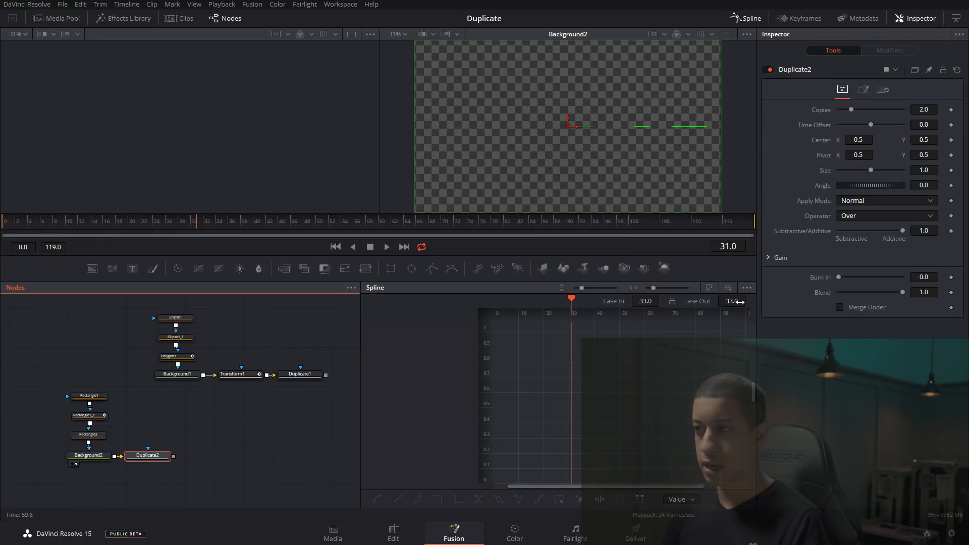
# Step: Set Duplicate2 to 10 copies with an angle of 36 degrees
pyautogui.doubleClick(930, 110)
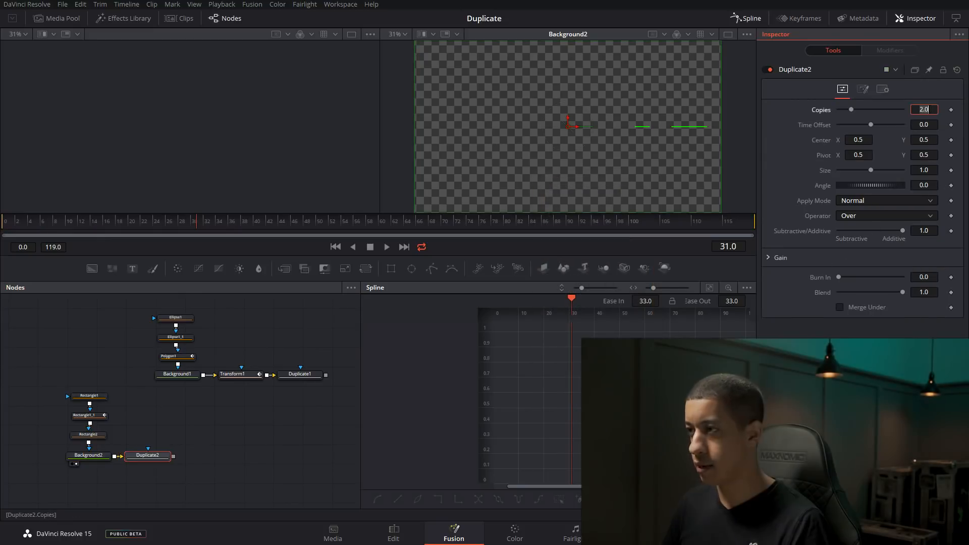
pyautogui.write('10')
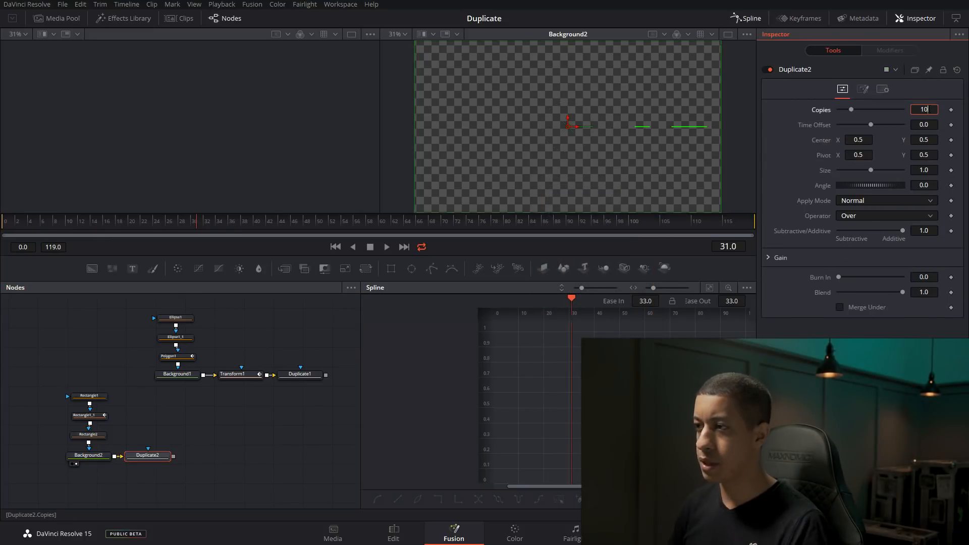
pyautogui.click(930, 185)
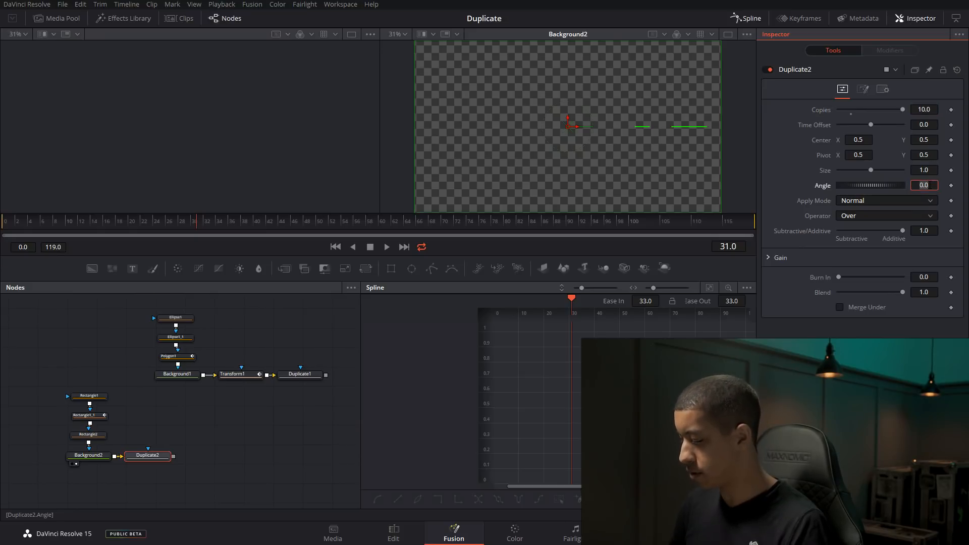
pyautogui.press('Return')
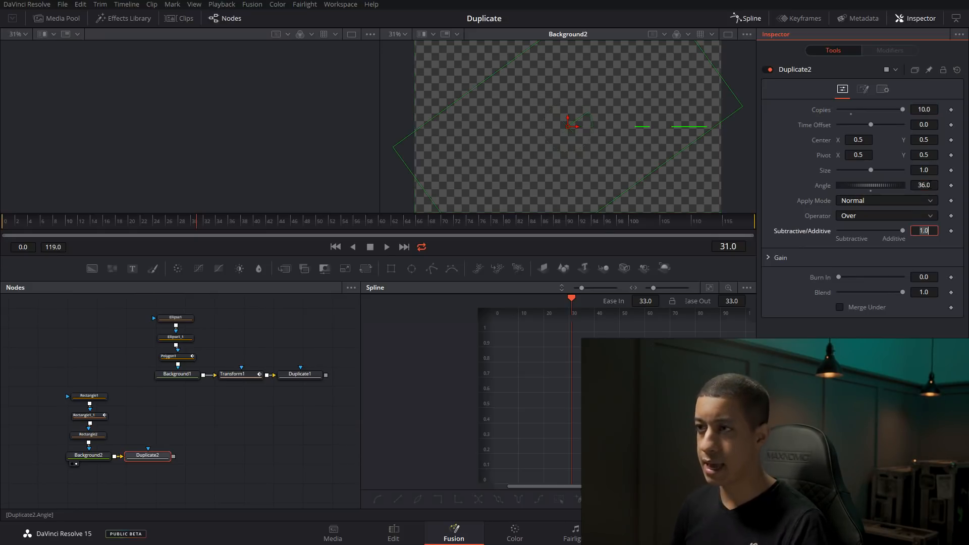
# Step: Display Duplicate2 in the viewer in place of Background2 and keep its node selected
pyautogui.click(156, 459)
pyautogui.press('2')
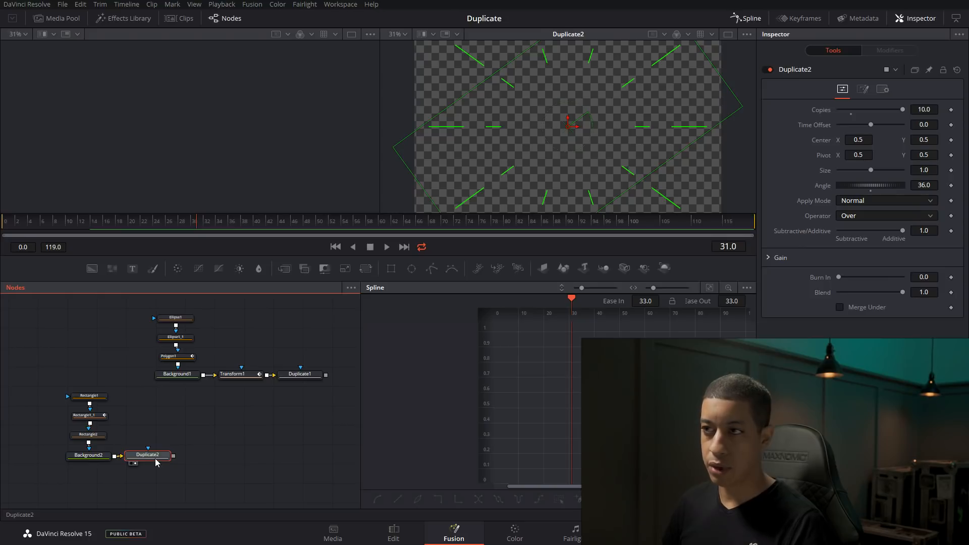
pyautogui.click(246, 454)
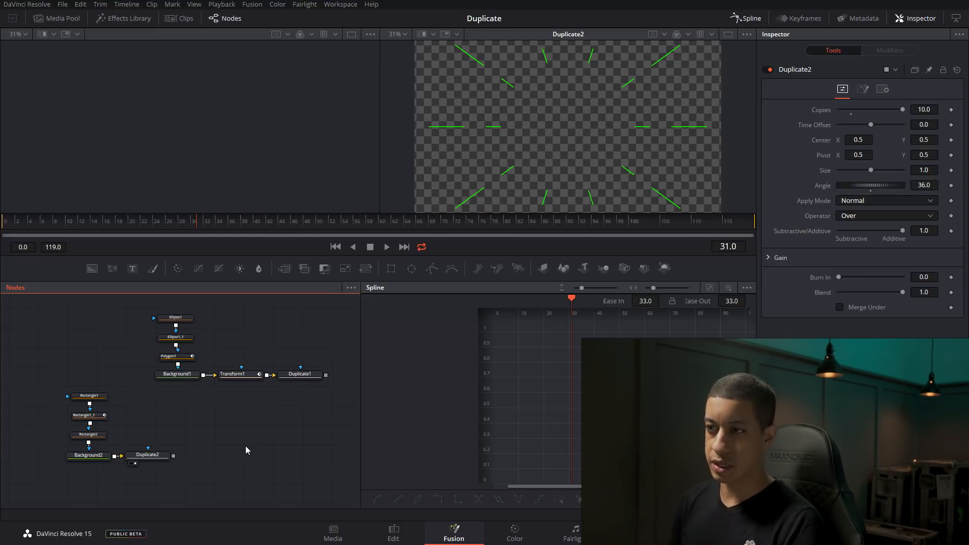
pyautogui.click(162, 457)
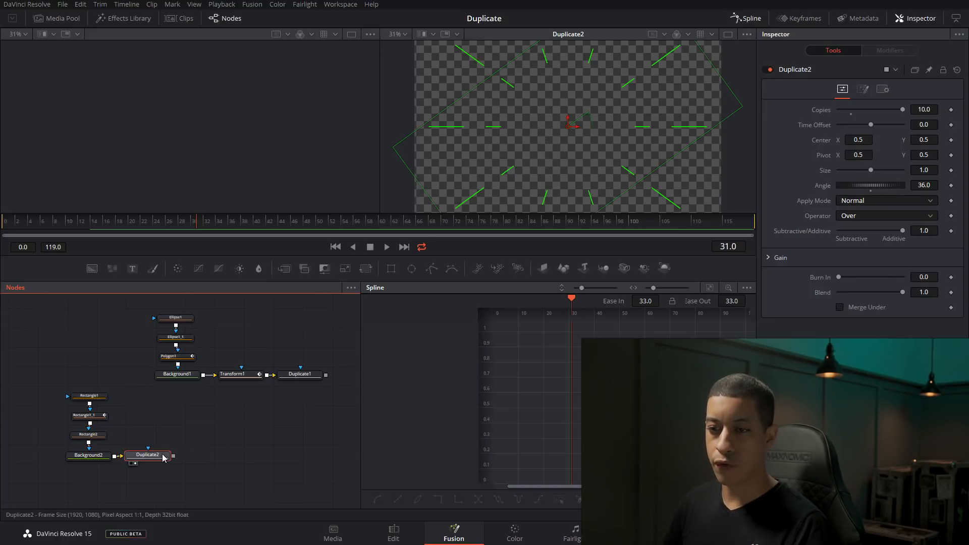
pyautogui.click(199, 460)
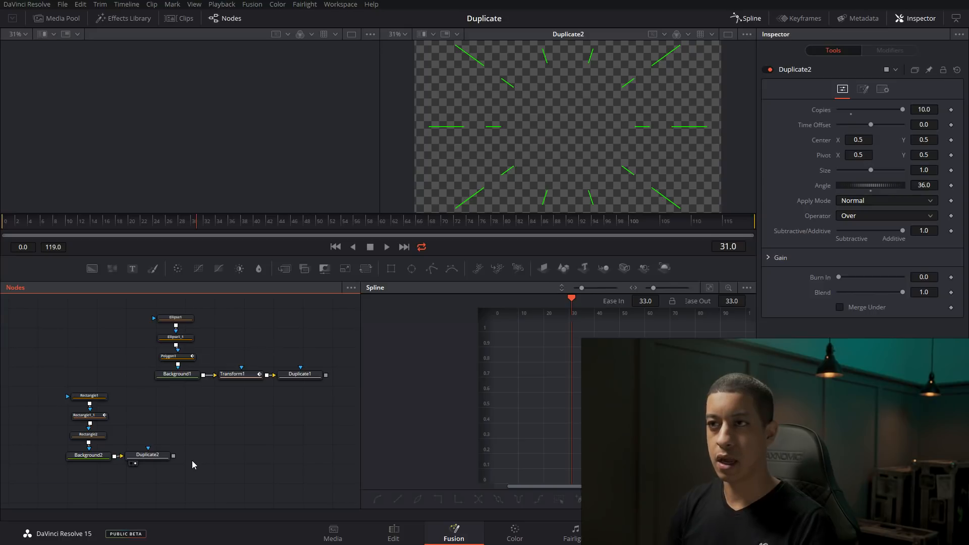
pyautogui.scroll(-2, 538, 144)
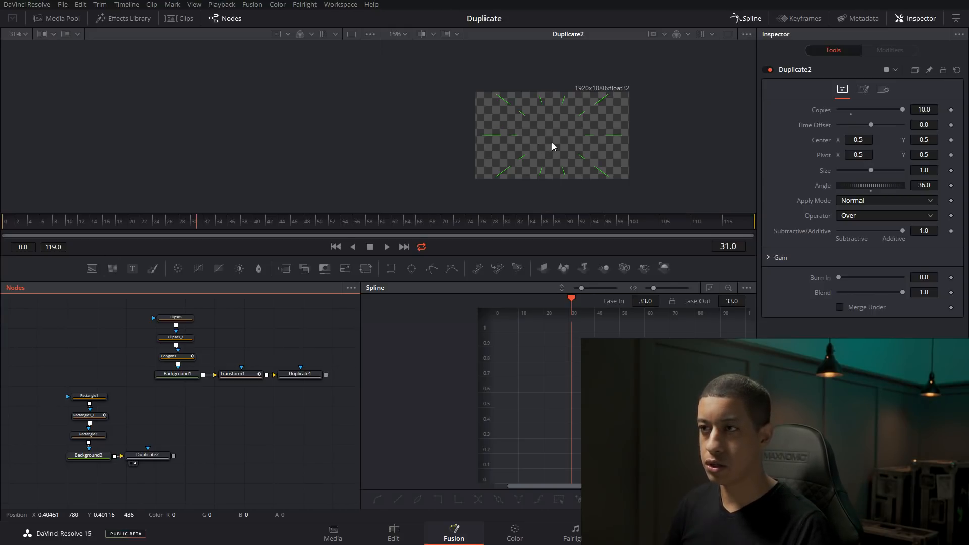
pyautogui.click(141, 457)
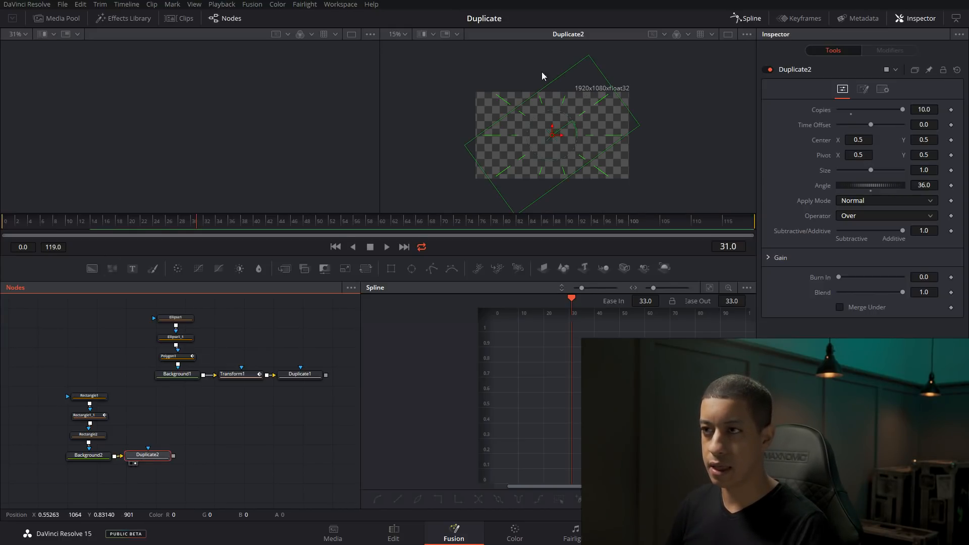
pyautogui.click(431, 169)
pyautogui.click(220, 483)
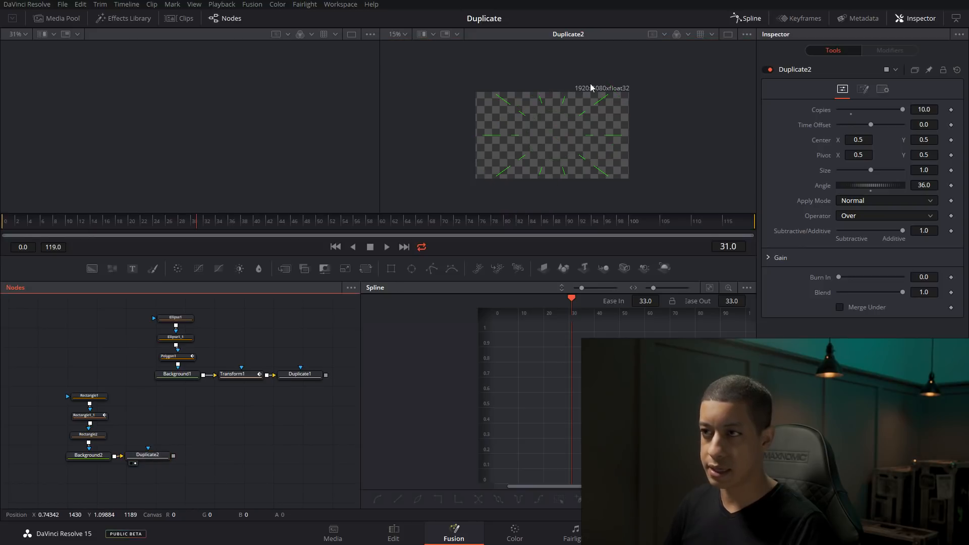
# Step: Add a Transform node after Duplicate2
pyautogui.click(143, 458)
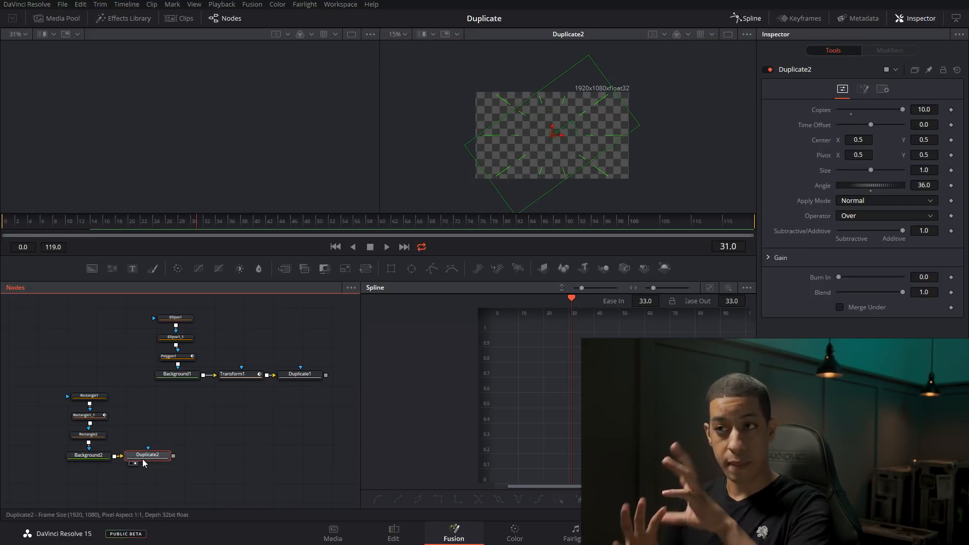
pyautogui.hotkey('shift', 'space')
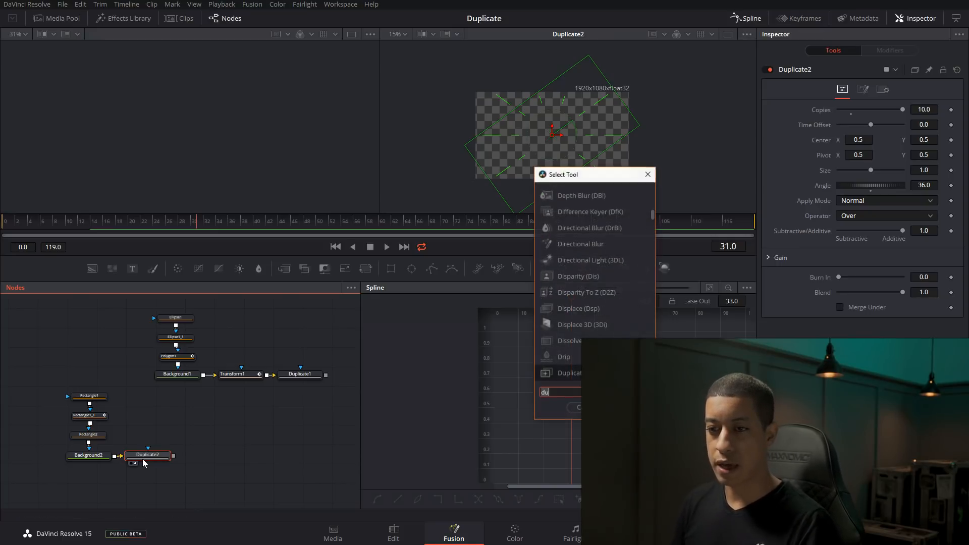
pyautogui.write('du')
pyautogui.press('BackSpace')
pyautogui.press('BackSpace')
pyautogui.write('tr')
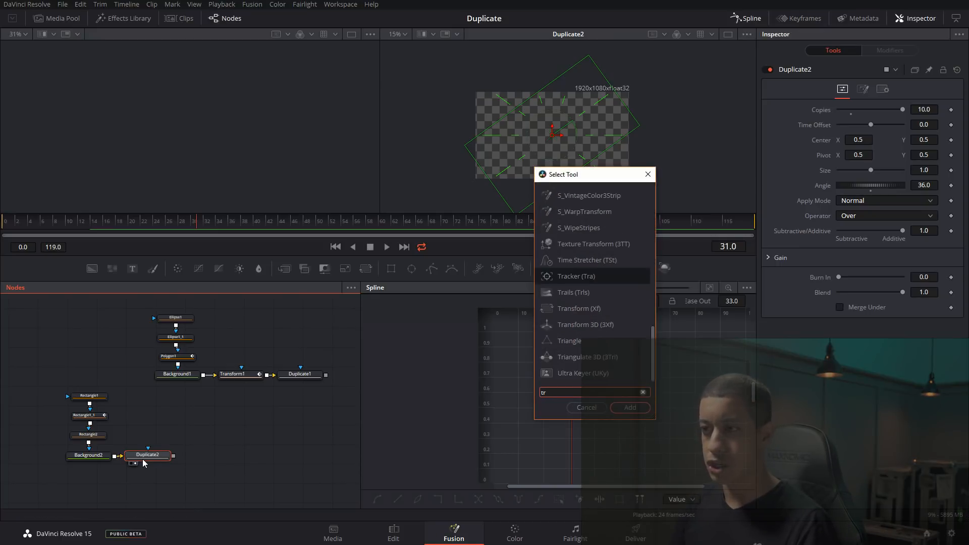
pyautogui.press('Down')
pyautogui.press('Down')
pyautogui.press('Return')
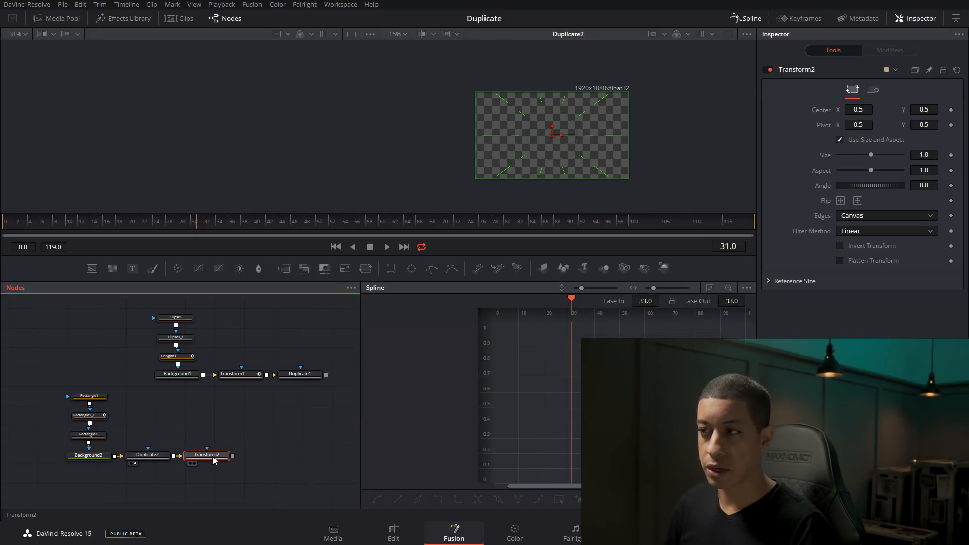
# Step: Rotate Transform2 to an angle of 41.7 and display it in the viewer in place of Duplicate2
pyautogui.moveTo(867, 184); pyautogui.dragTo(875, 184)
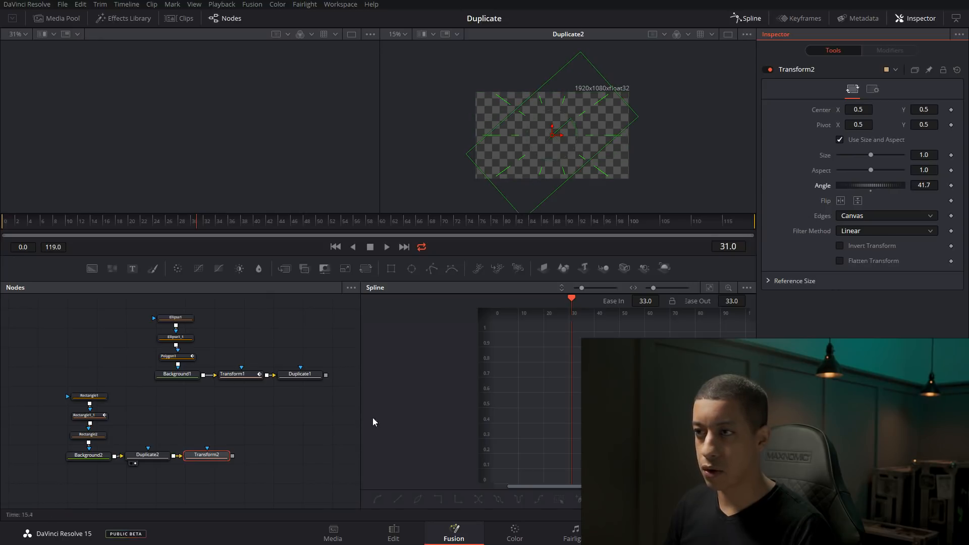
pyautogui.click(211, 460)
pyautogui.press('2')
pyautogui.click(265, 465)
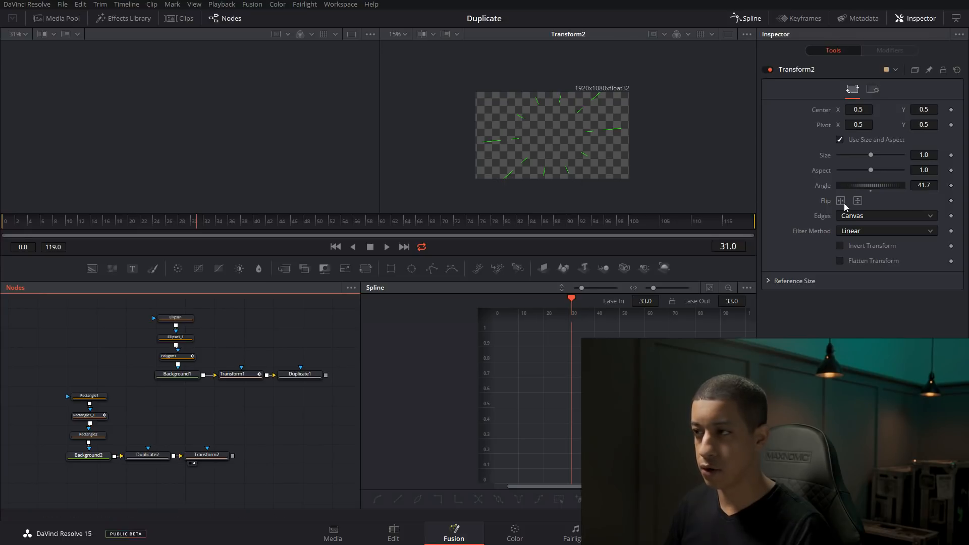
# Step: Reset Transform2's angle to 0, test the rotation of the cropped lines once more and reset it again
pyautogui.doubleClick(869, 187)
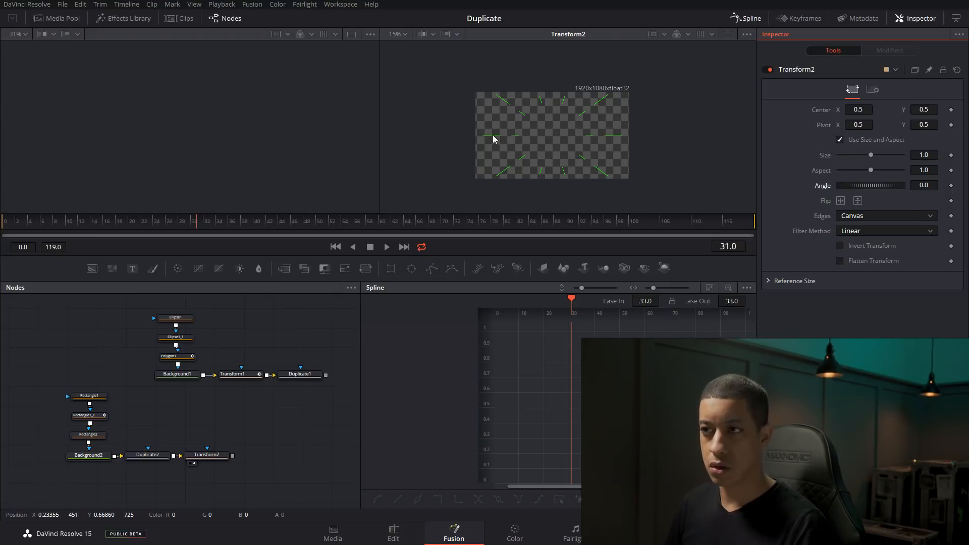
pyautogui.click(284, 446)
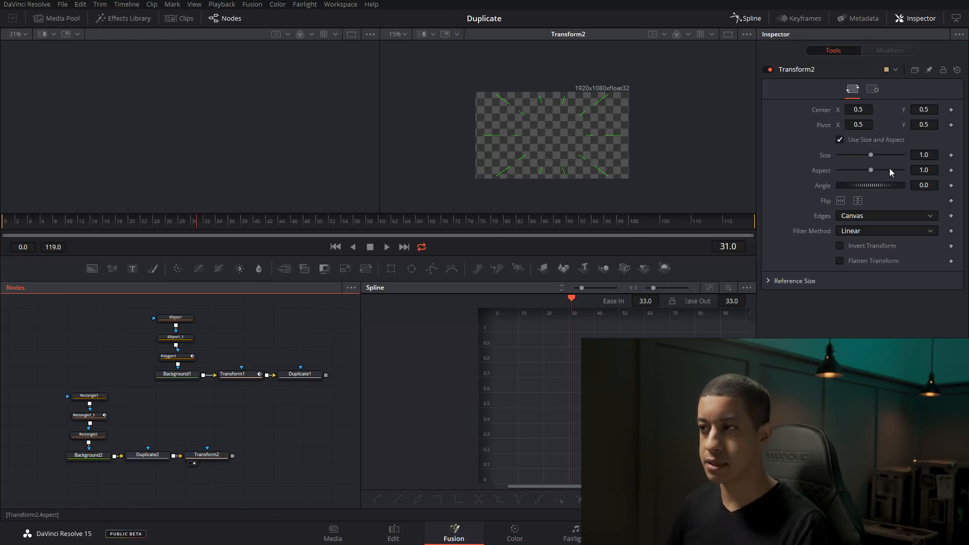
pyautogui.moveTo(878, 186); pyautogui.dragTo(923, 189)
pyautogui.doubleClick(871, 190)
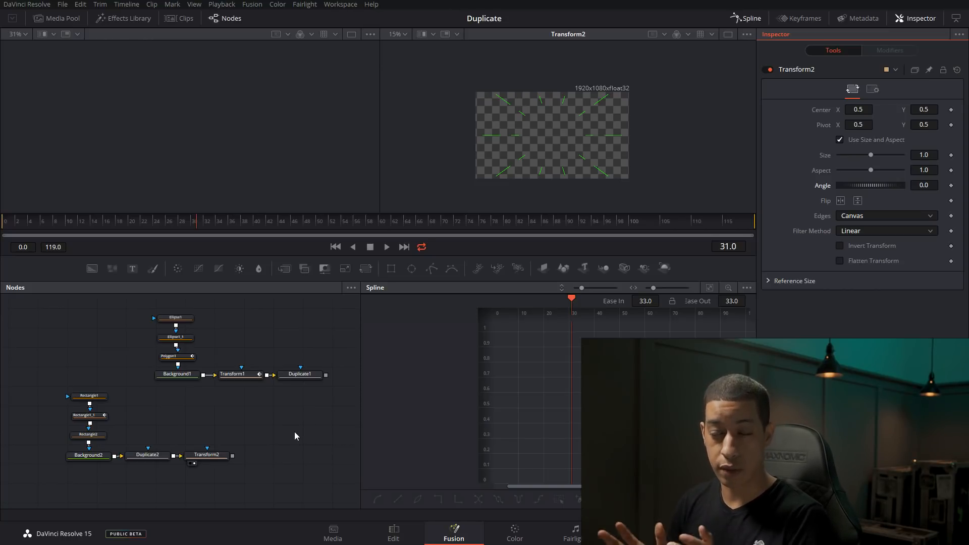
# Step: Set Background2's image height to 1920 to make its canvas square
pyautogui.click(87, 457)
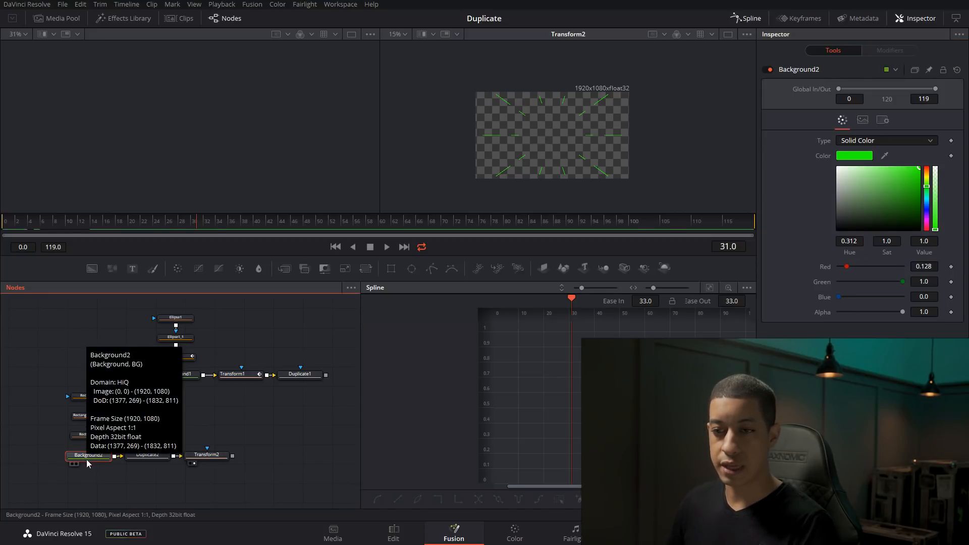
pyautogui.click(861, 121)
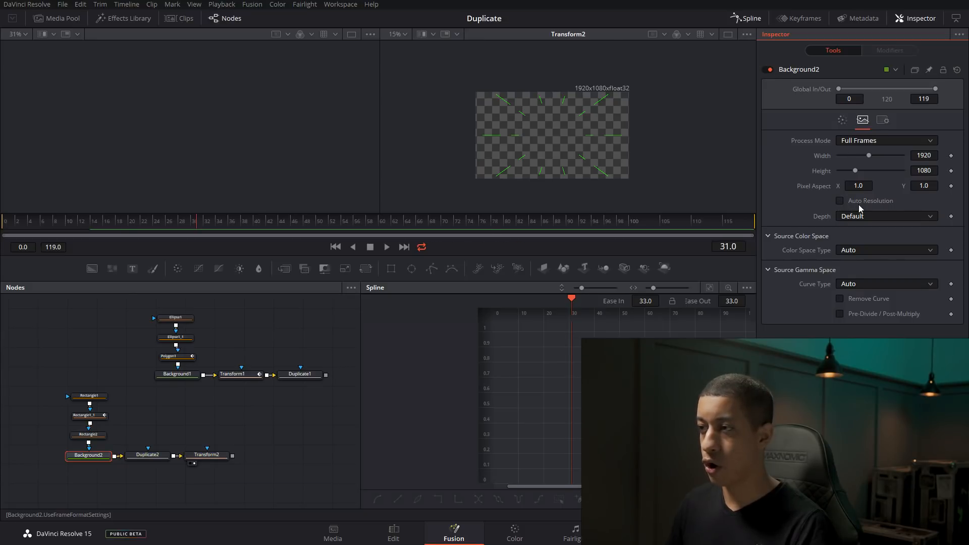
pyautogui.doubleClick(935, 171)
pyautogui.write('1920')
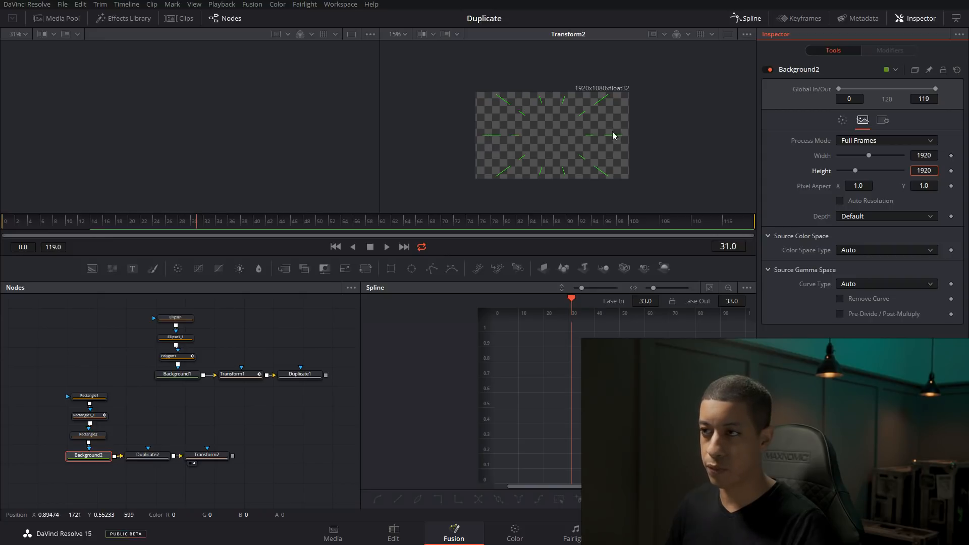
pyautogui.press('Tab')
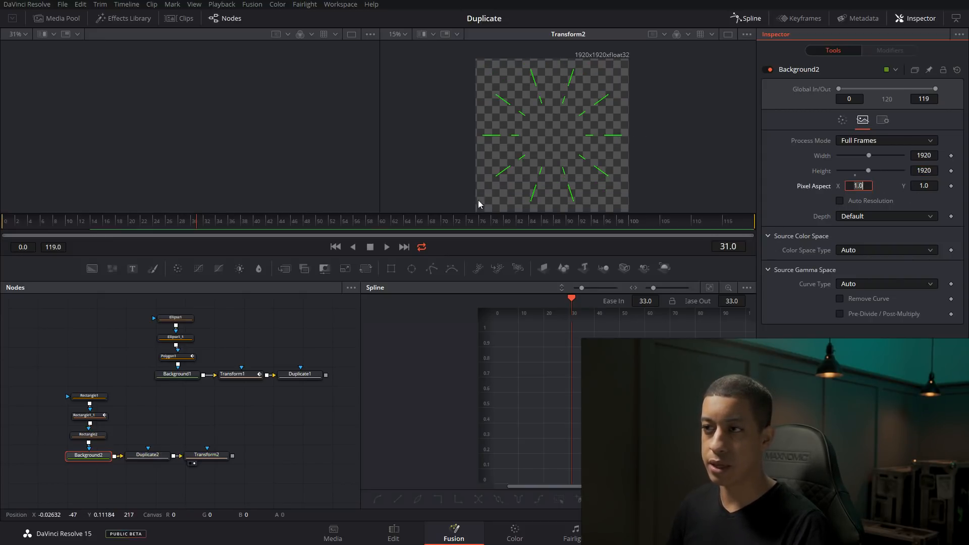
# Step: Rotate Transform2 to an angle of 221.7 to test the line burst on the square canvas
pyautogui.click(217, 459)
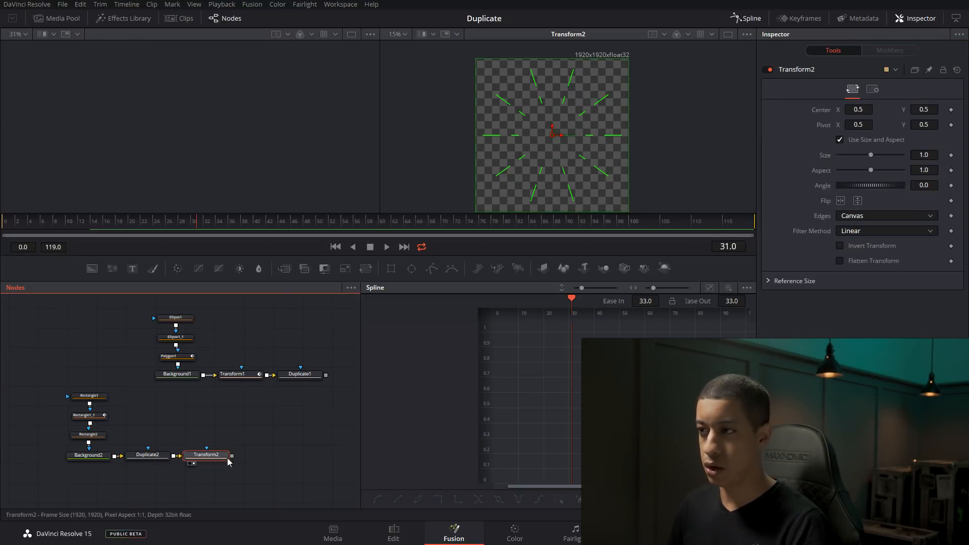
pyautogui.moveTo(867, 187); pyautogui.dragTo(905, 187)
pyautogui.moveTo(313, 446); pyautogui.dragTo(281, 423)
pyautogui.click(243, 410)
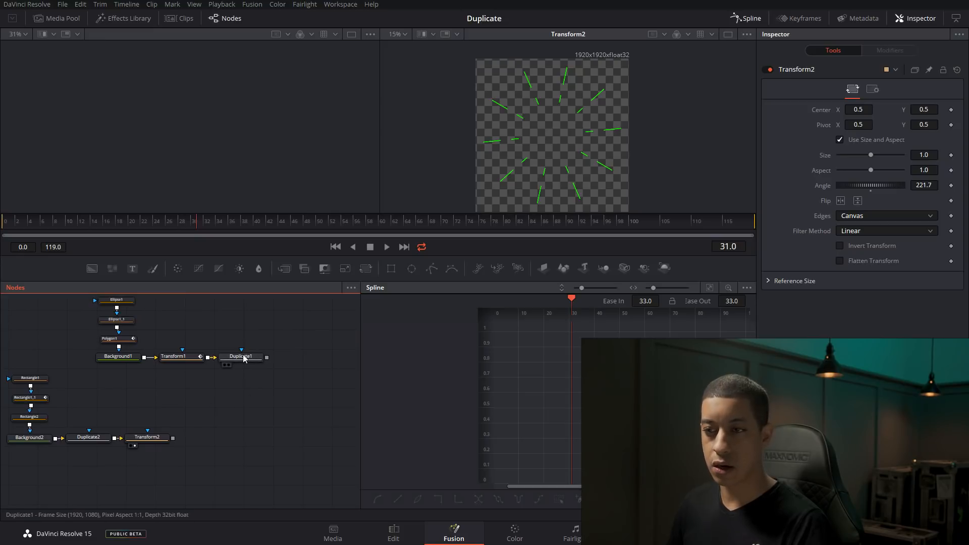
# Step: Merge Transform2's output over Duplicate1 and display the resulting Merge node in the viewer
pyautogui.click(243, 358)
pyautogui.press('2')
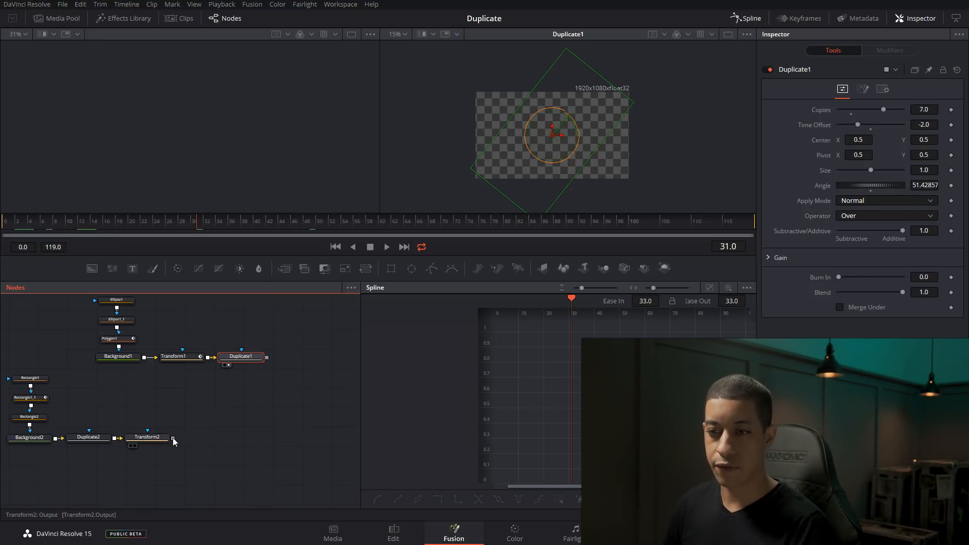
pyautogui.moveTo(173, 439); pyautogui.dragTo(268, 358)
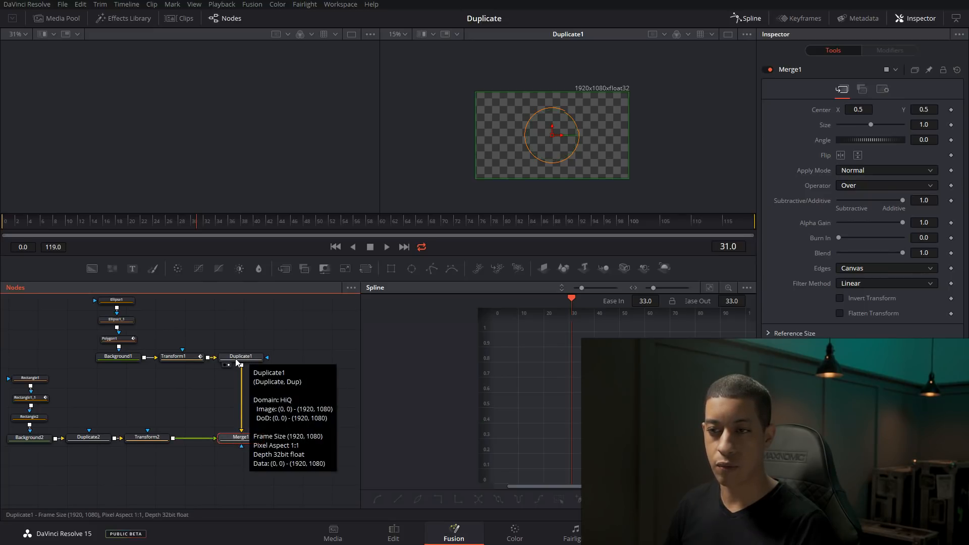
pyautogui.click(228, 445)
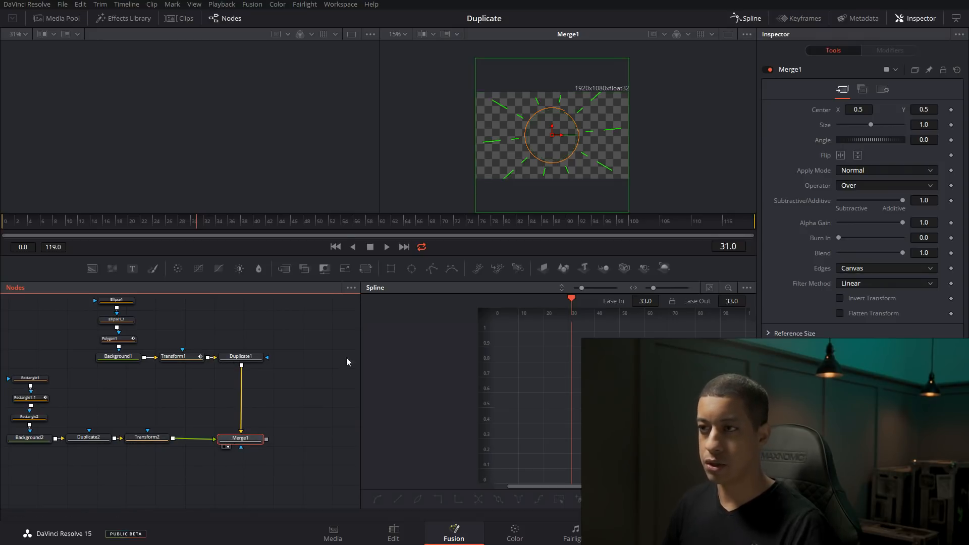
# Step: Test the rotation of the line burst in the merged composite and reset Transform2's angle to 0
pyautogui.click(147, 437)
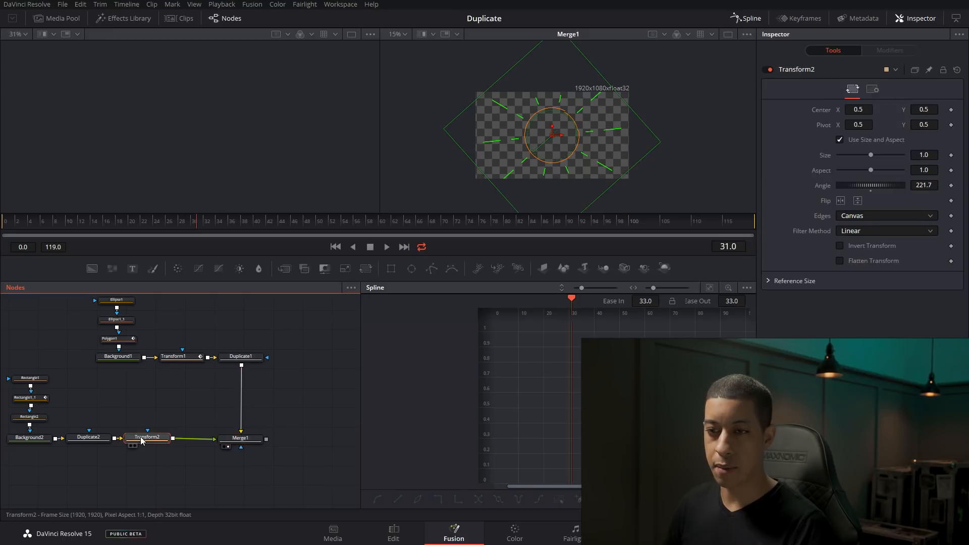
pyautogui.moveTo(858, 185); pyautogui.dragTo(903, 194)
pyautogui.doubleClick(871, 190)
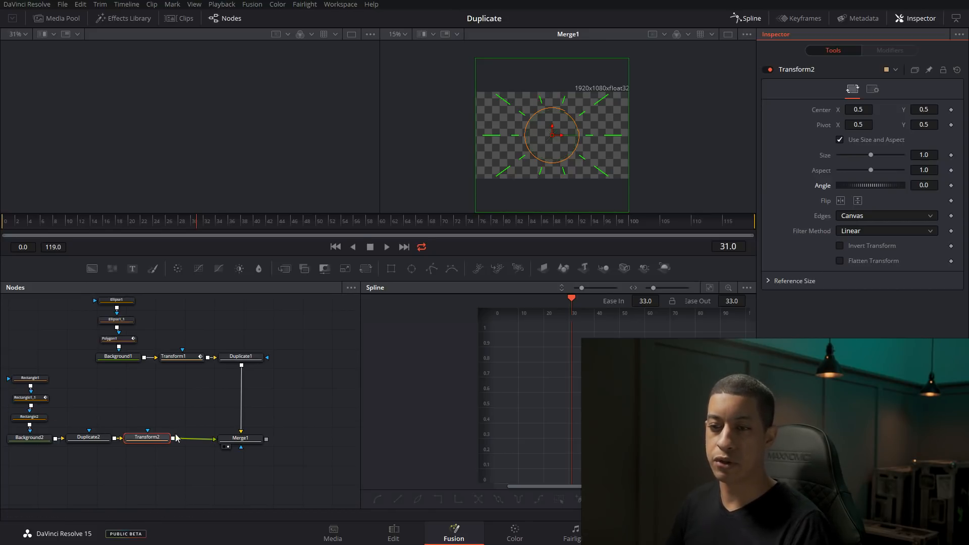
# Step: Display Transform2 in the empty viewer and keyframe its angle of 0 at frame 0
pyautogui.moveTo(150, 442); pyautogui.dragTo(196, 211)
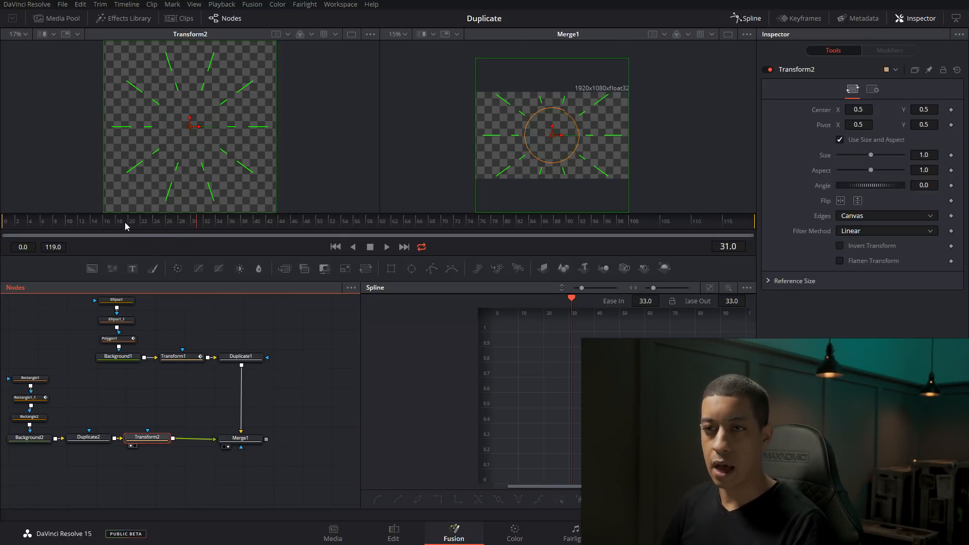
pyautogui.moveTo(45, 223); pyautogui.dragTo(34, 223)
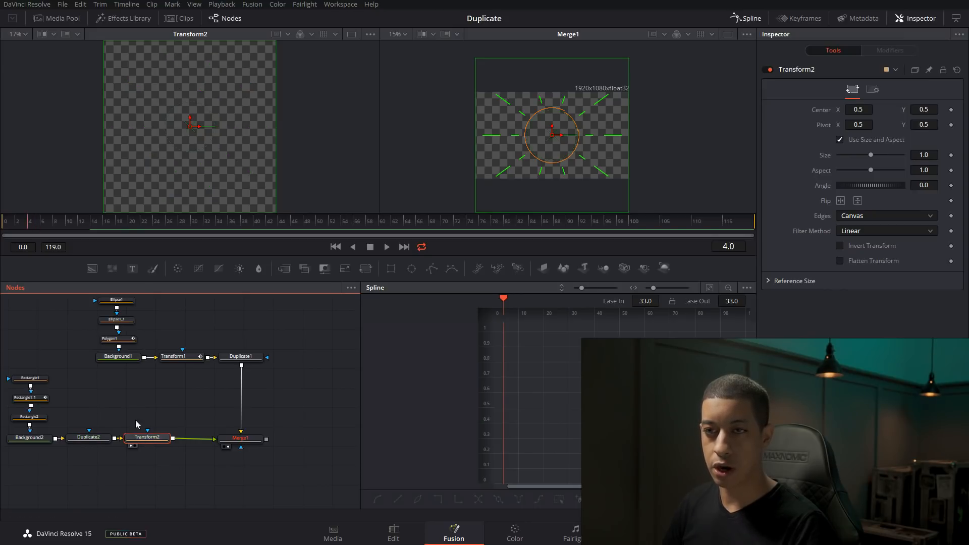
pyautogui.click(3, 223)
pyautogui.click(952, 185)
# Step: Keyframe Transform2's angle at 360 degrees on frame 118
pyautogui.click(493, 222)
pyautogui.click(748, 221)
pyautogui.click(951, 185)
pyautogui.click(928, 186)
pyautogui.write('360')
pyautogui.press('Return')
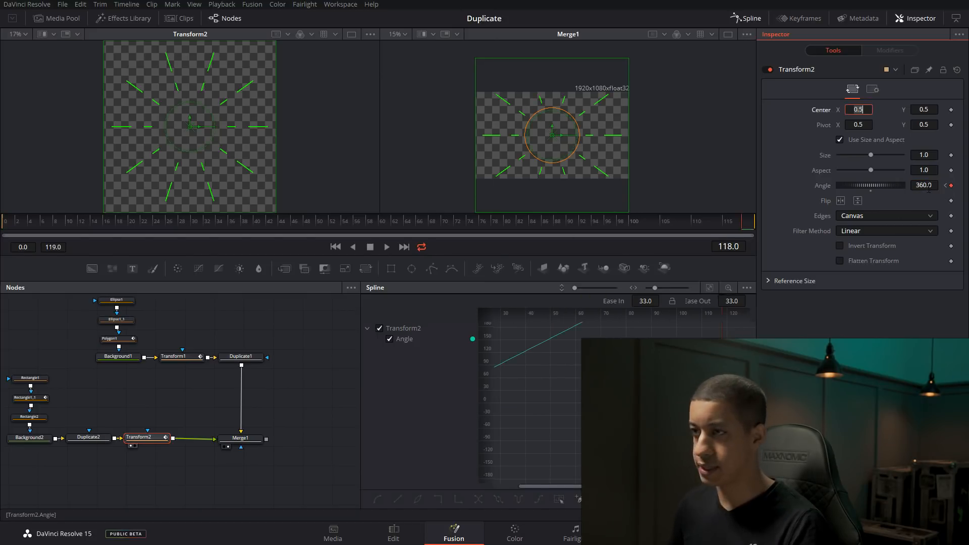
# Step: Fit the merged composite to its viewer and scrub through the early frames to check the rotating lines
pyautogui.click(242, 441)
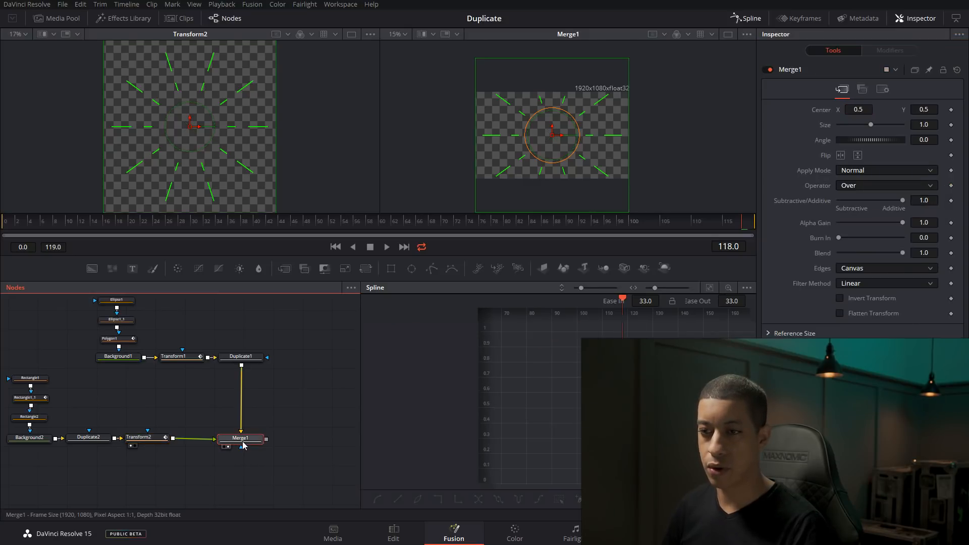
pyautogui.click(405, 35)
pyautogui.click(398, 48)
pyautogui.moveTo(94, 221); pyautogui.dragTo(160, 223)
pyautogui.moveTo(175, 231); pyautogui.dragTo(190, 233)
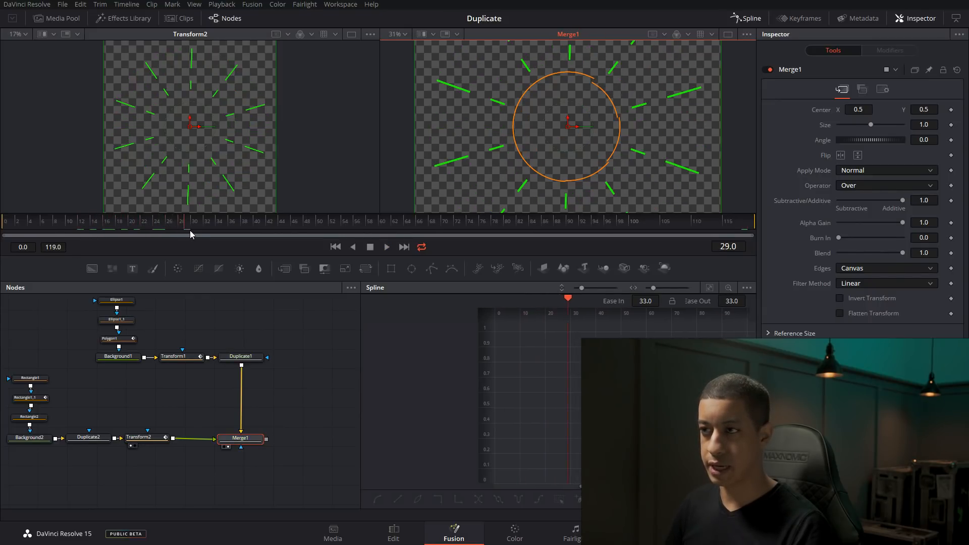
# Step: Play the merged animation from the first frame to check the circle and the rotating line burst together
pyautogui.click(93, 438)
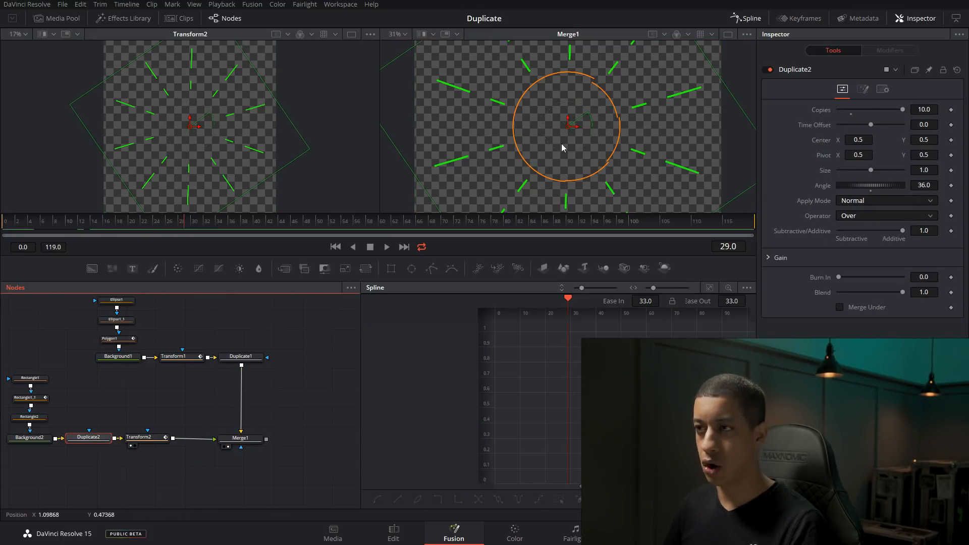
pyautogui.moveTo(147, 221); pyautogui.dragTo(1, 229)
pyautogui.press('space')
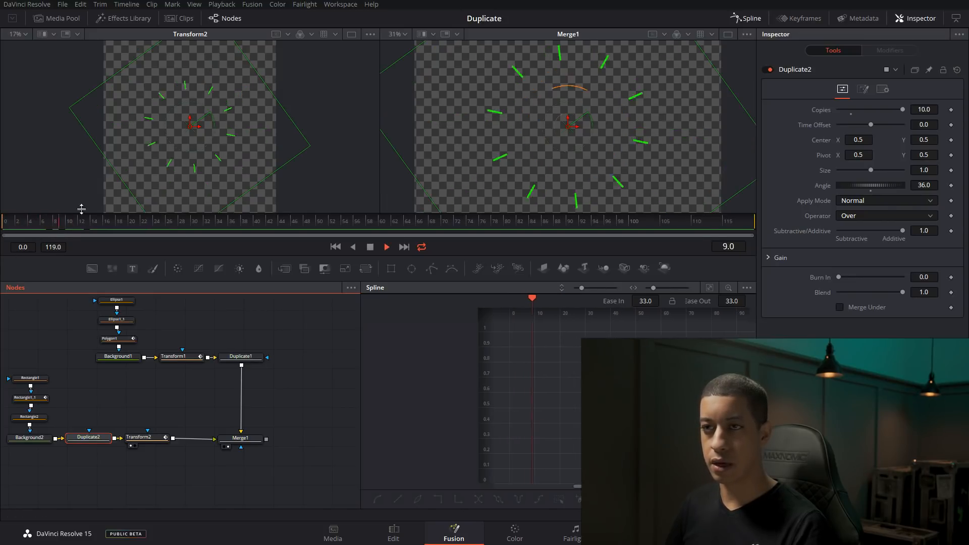
pyautogui.press('space')
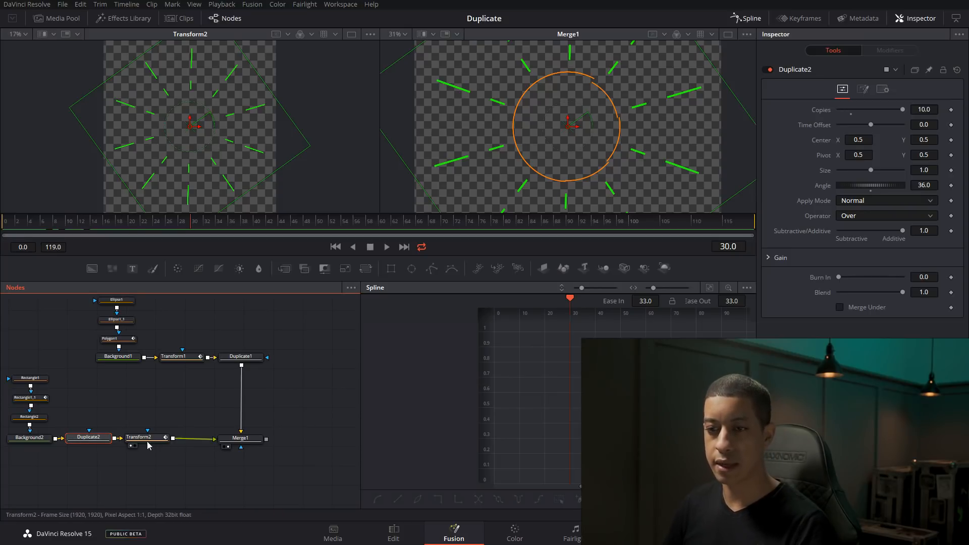
pyautogui.click(256, 442)
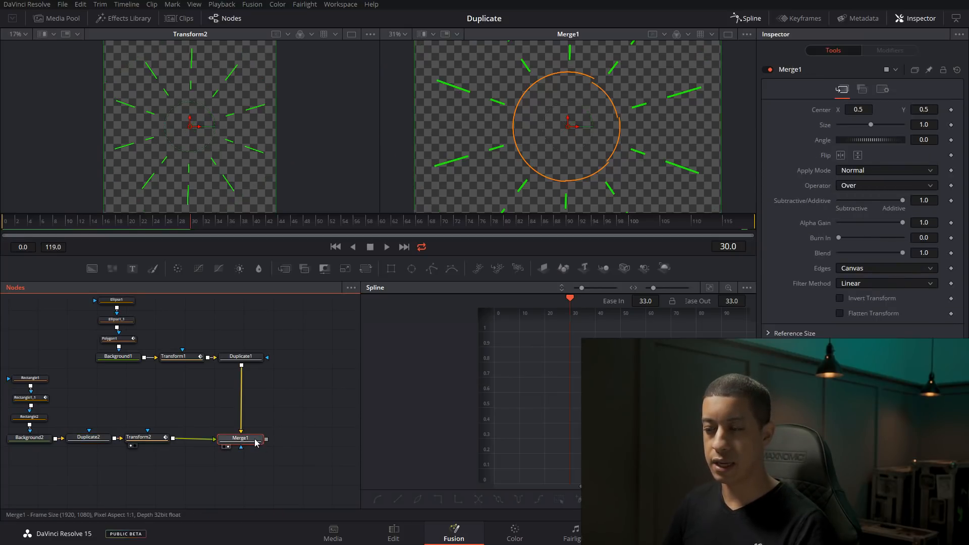
pyautogui.press('space')
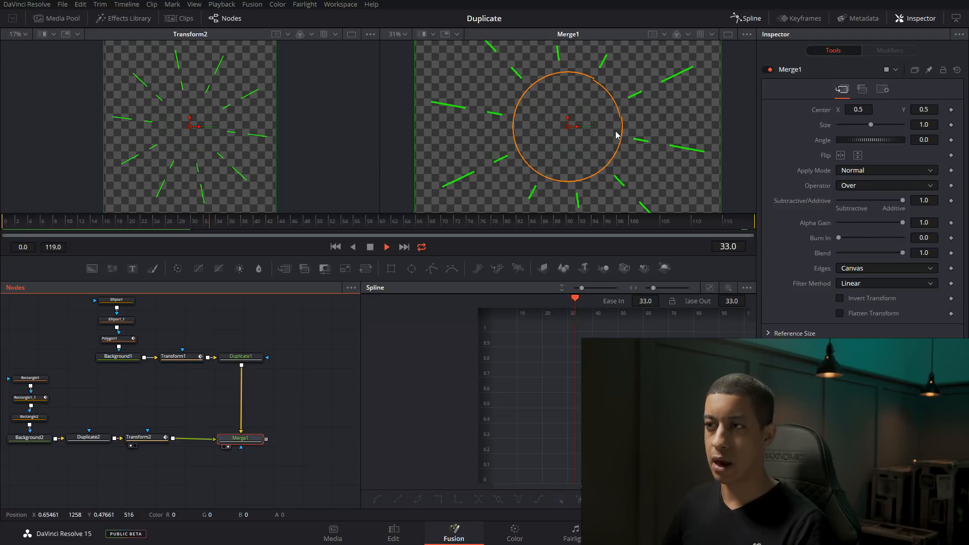
pyautogui.press('space')
pyautogui.moveTo(248, 488); pyautogui.dragTo(297, 414)
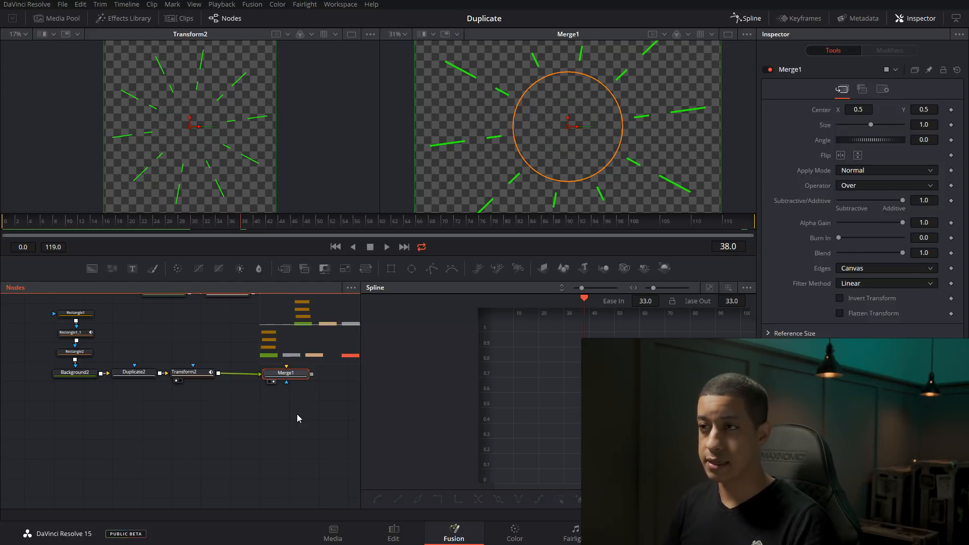
# Step: Inspect Background1 and Background2 in the viewers at frame 19 and display Merge1 again
pyautogui.click(210, 419)
pyautogui.moveTo(65, 455); pyautogui.dragTo(111, 460)
pyautogui.moveTo(152, 428); pyautogui.dragTo(145, 477)
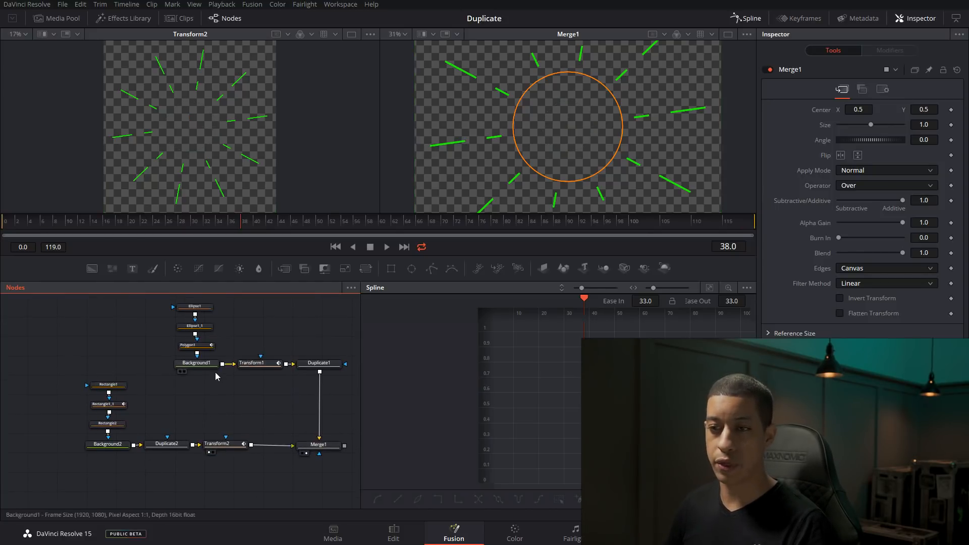
pyautogui.click(203, 362)
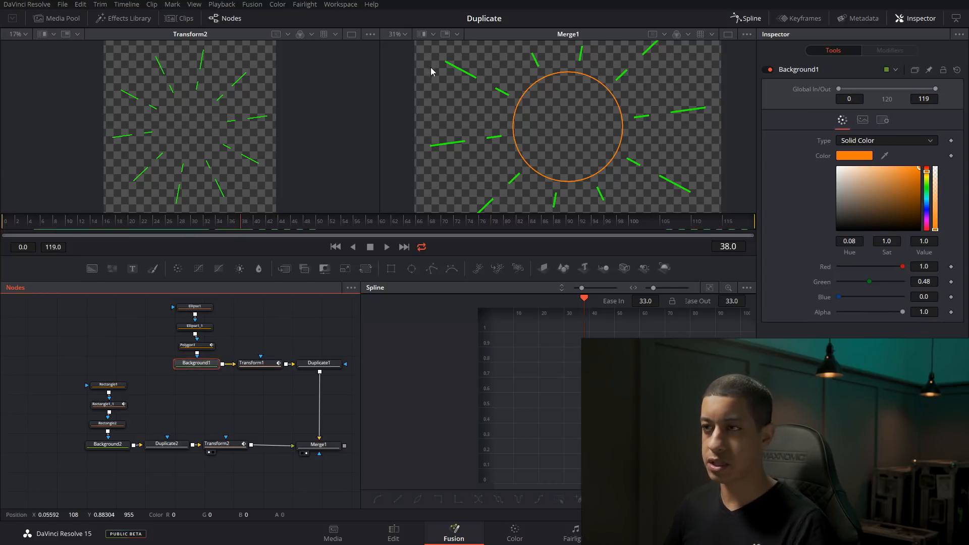
pyautogui.moveTo(234, 423); pyautogui.dragTo(206, 443)
pyautogui.moveTo(177, 223); pyautogui.dragTo(121, 221)
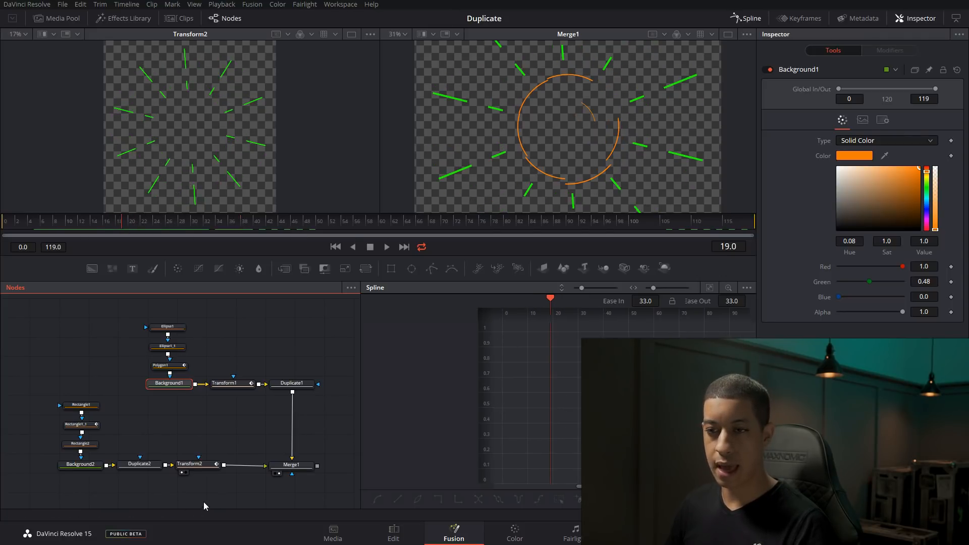
pyautogui.press('2')
pyautogui.click(81, 468)
pyautogui.press('1')
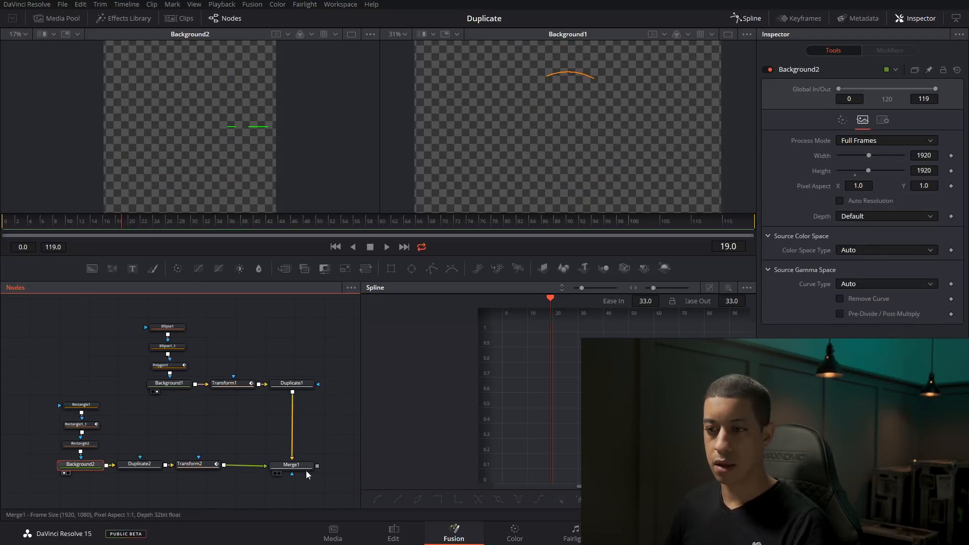
pyautogui.click(305, 473)
pyautogui.press('2')
pyautogui.moveTo(301, 483); pyautogui.dragTo(310, 416)
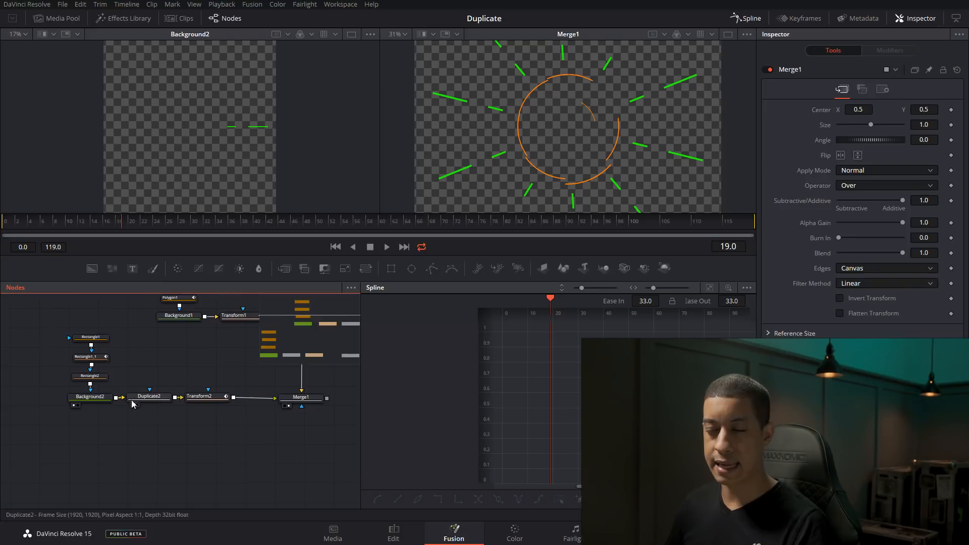
# Step: Add a new Background node below the line branch and give it a pink solid color with hue 0.896
pyautogui.moveTo(83, 266); pyautogui.dragTo(74, 455)
pyautogui.moveTo(927, 211)
pyautogui.mouseDown()
pyautogui.moveTo(928, 221)
pyautogui.moveTo(919, 168)
pyautogui.mouseUp()
pyautogui.moveTo(63, 451); pyautogui.dragTo(53, 461)
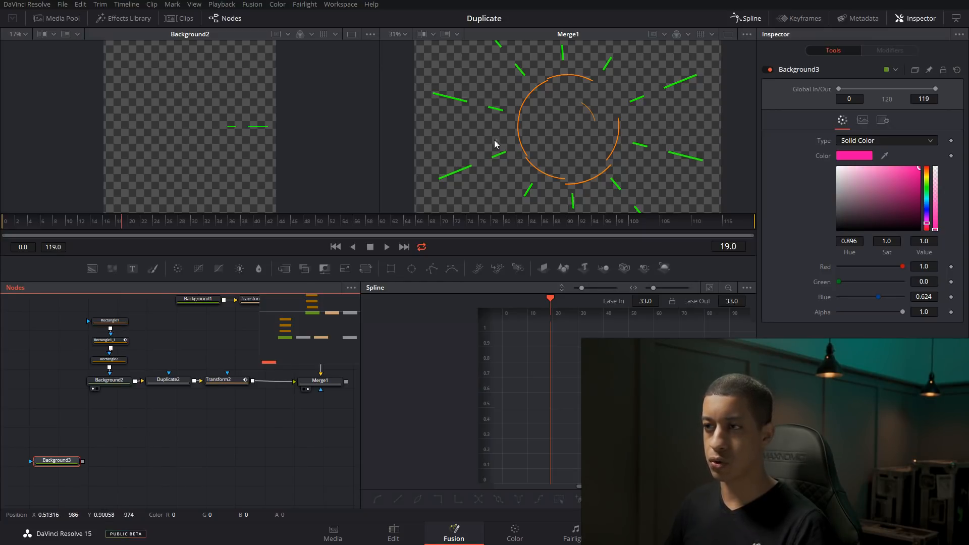
# Step: Mask Background3 with an ellipse whose width is linked to its Height, and display Background3 in place of Background2
pyautogui.moveTo(100, 439); pyautogui.dragTo(57, 434)
pyautogui.rightClick(828, 217)
pyautogui.click(859, 333)
pyautogui.moveTo(823, 251); pyautogui.dragTo(821, 248)
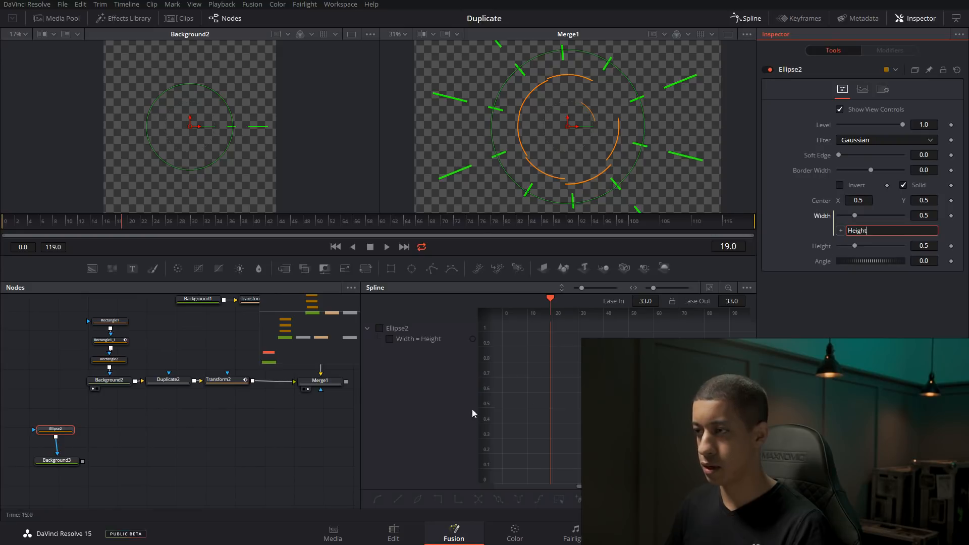
pyautogui.click(66, 462)
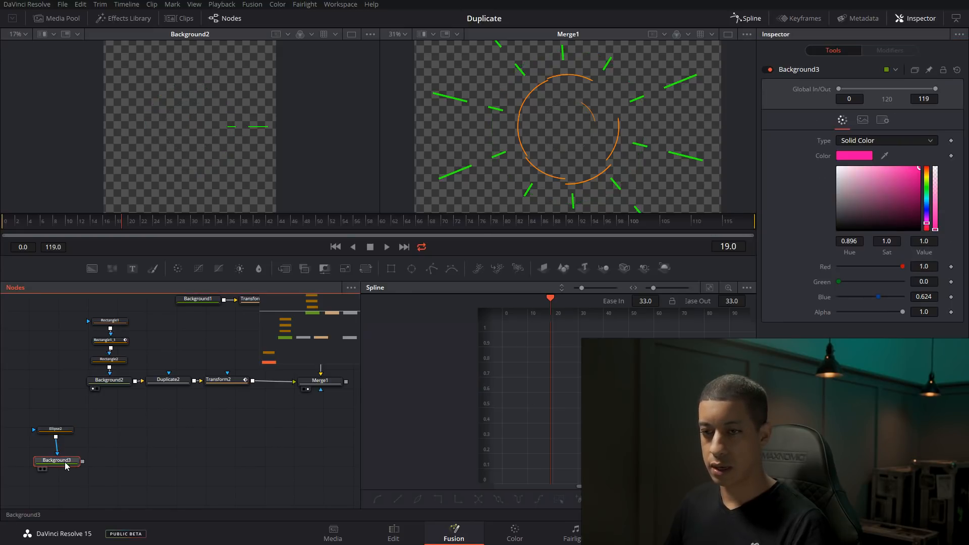
pyautogui.press('1')
# Step: Shrink Ellipse2 to a small dot with a height of about 0.0358
pyautogui.moveTo(306, 441); pyautogui.dragTo(253, 462)
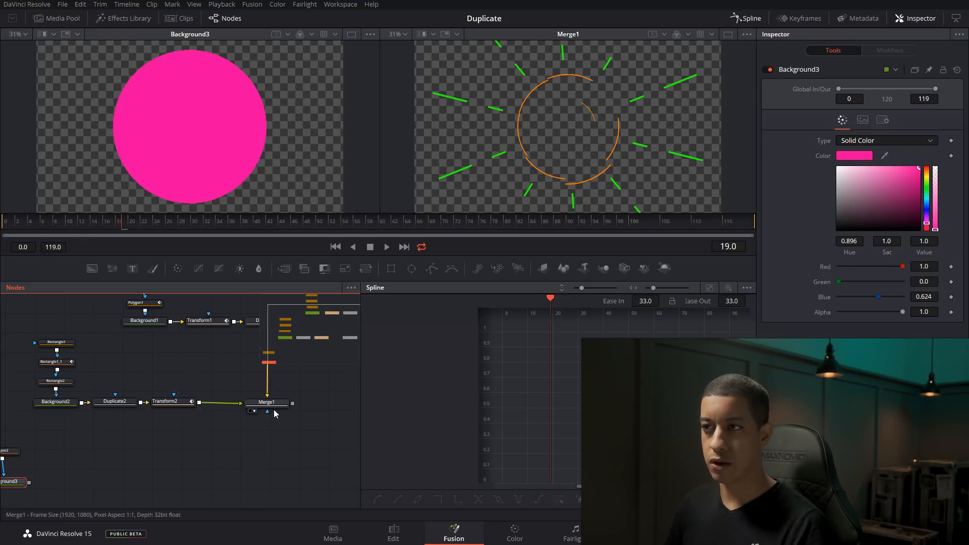
pyautogui.click(273, 406)
pyautogui.click(92, 428)
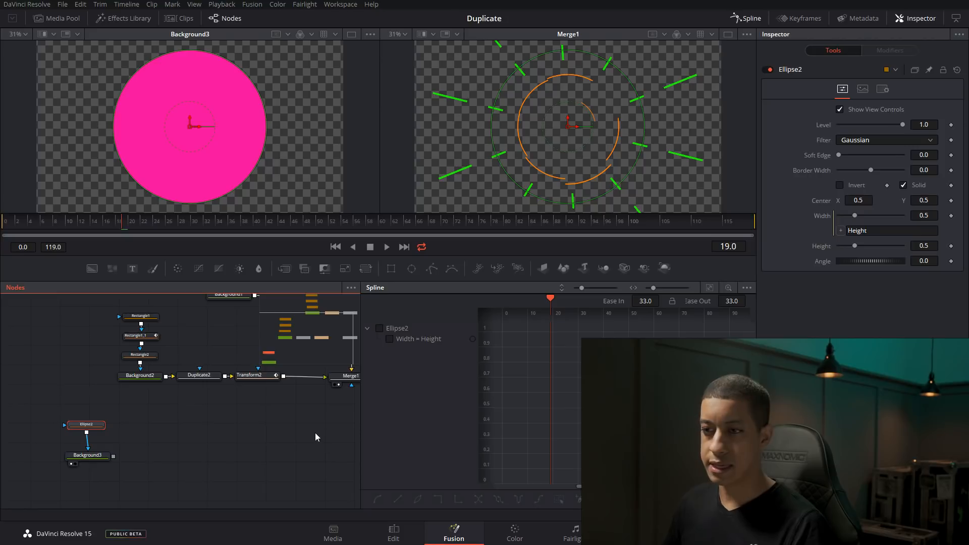
pyautogui.moveTo(315, 437); pyautogui.dragTo(156, 444)
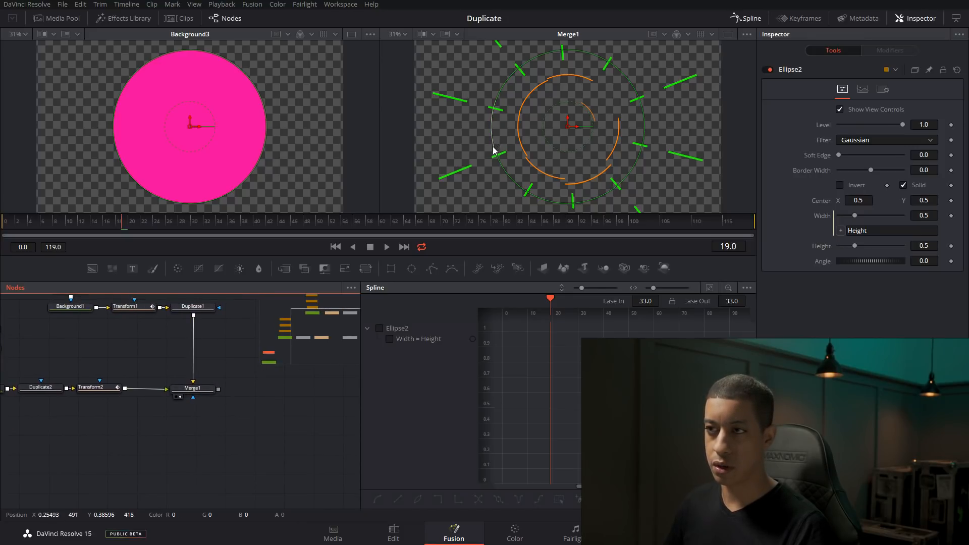
pyautogui.moveTo(137, 404); pyautogui.dragTo(346, 358)
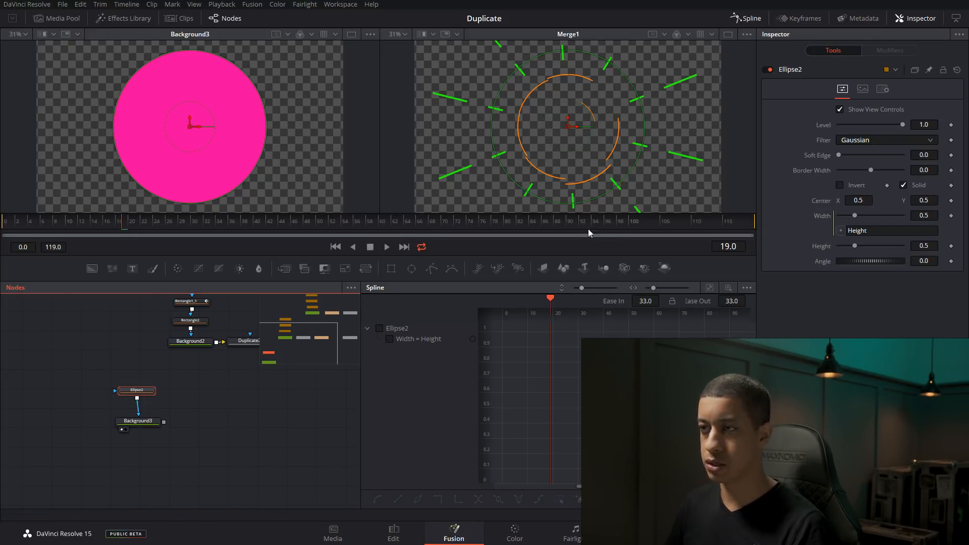
pyautogui.moveTo(855, 246); pyautogui.dragTo(705, 246)
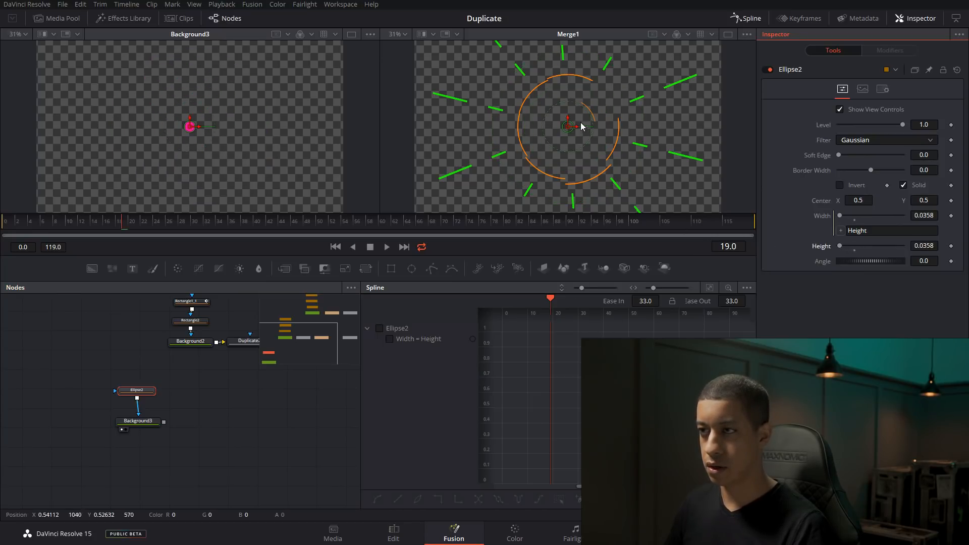
# Step: Move the Ellipse2 dot horizontally to a center X of about 0.804 and set its center Y to 0.5
pyautogui.moveTo(578, 130); pyautogui.dragTo(669, 130)
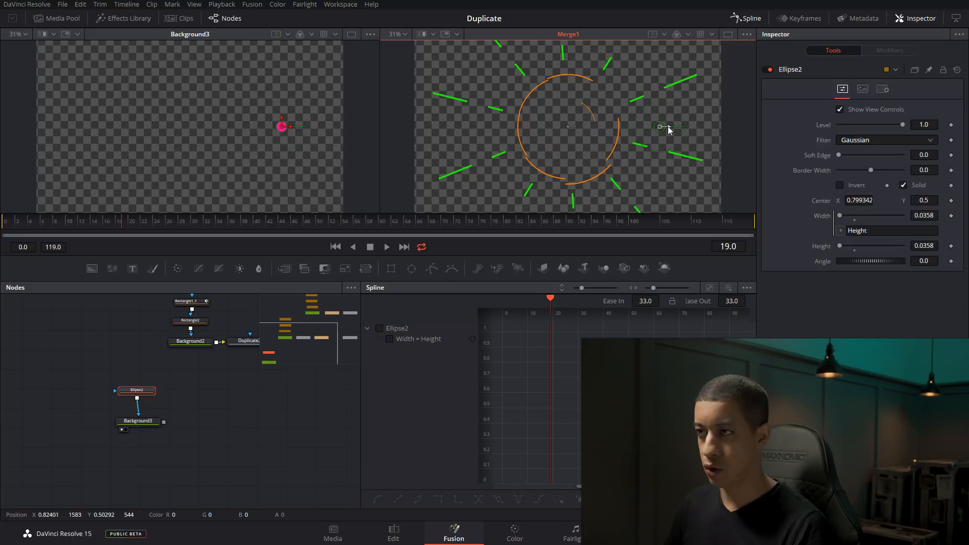
pyautogui.moveTo(121, 225); pyautogui.dragTo(153, 230)
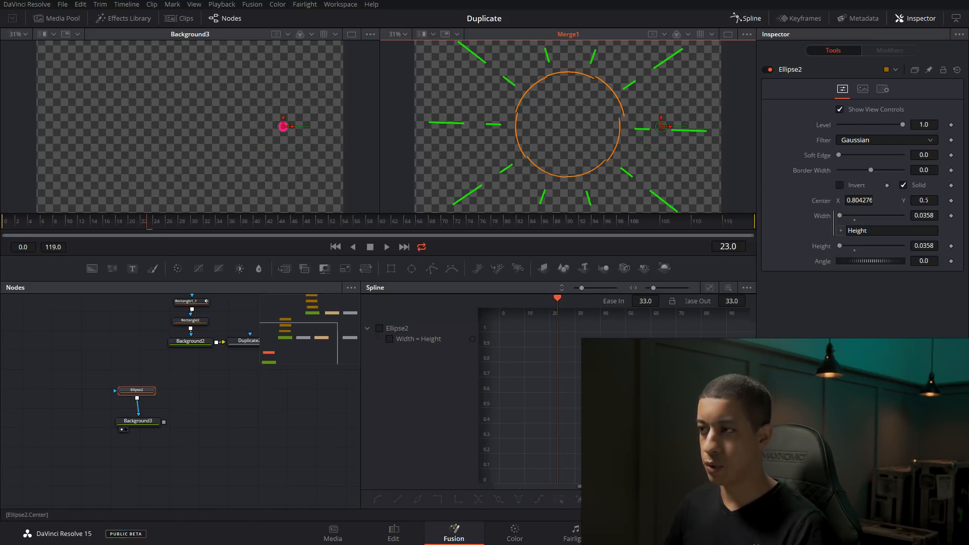
pyautogui.doubleClick(924, 201)
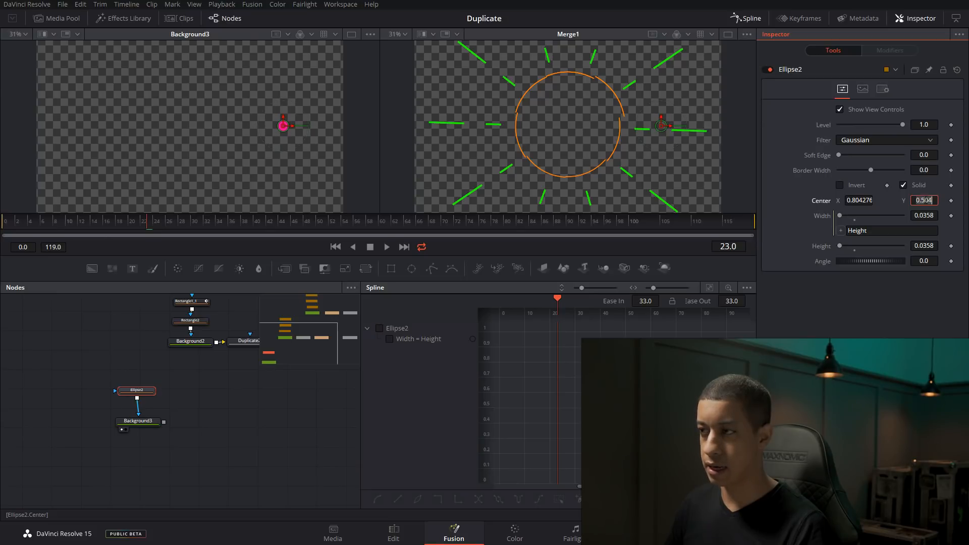
pyautogui.write('.5')
pyautogui.press('Tab')
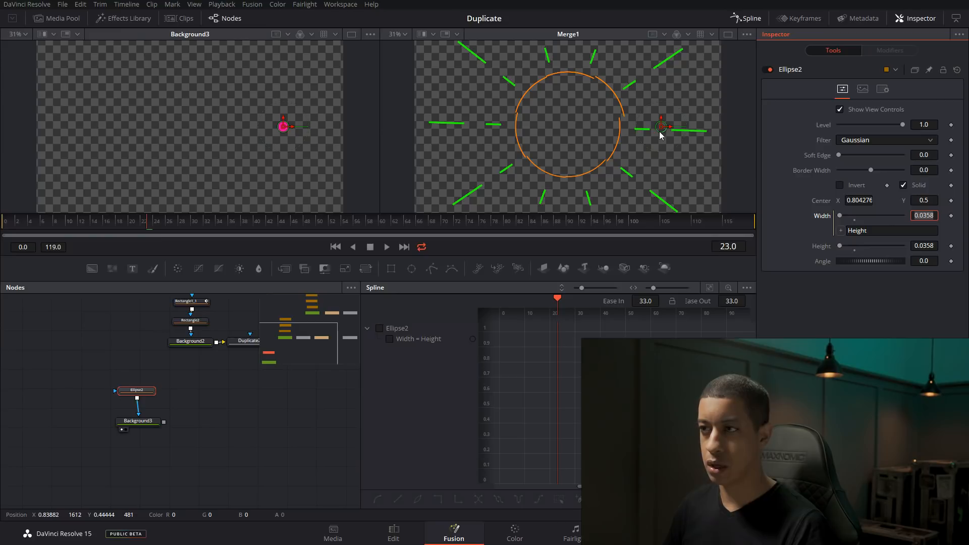
# Step: Display Background2 and shift the subtracting Rectangle2 inward to a center X of about 0.773
pyautogui.middleClick(219, 429)
pyautogui.moveTo(210, 394); pyautogui.dragTo(211, 448)
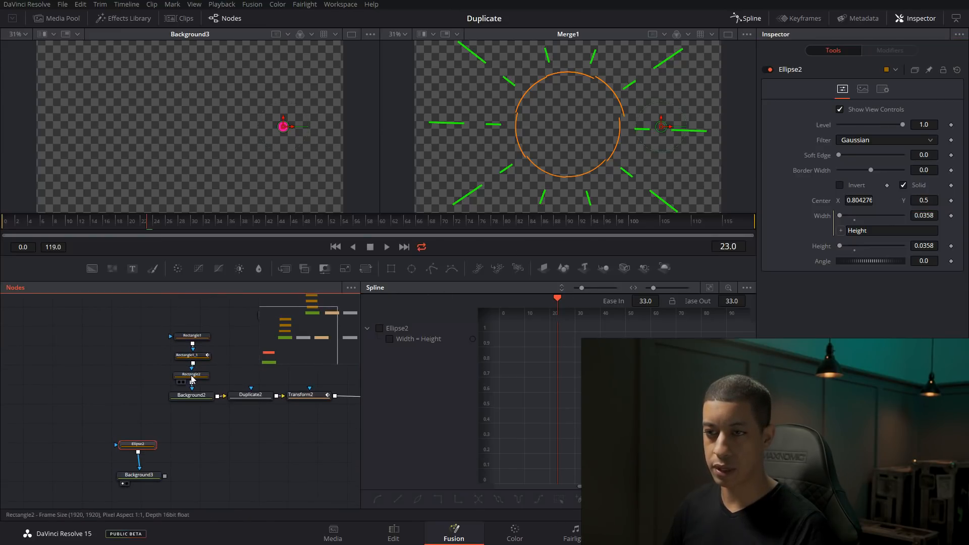
pyautogui.click(192, 377)
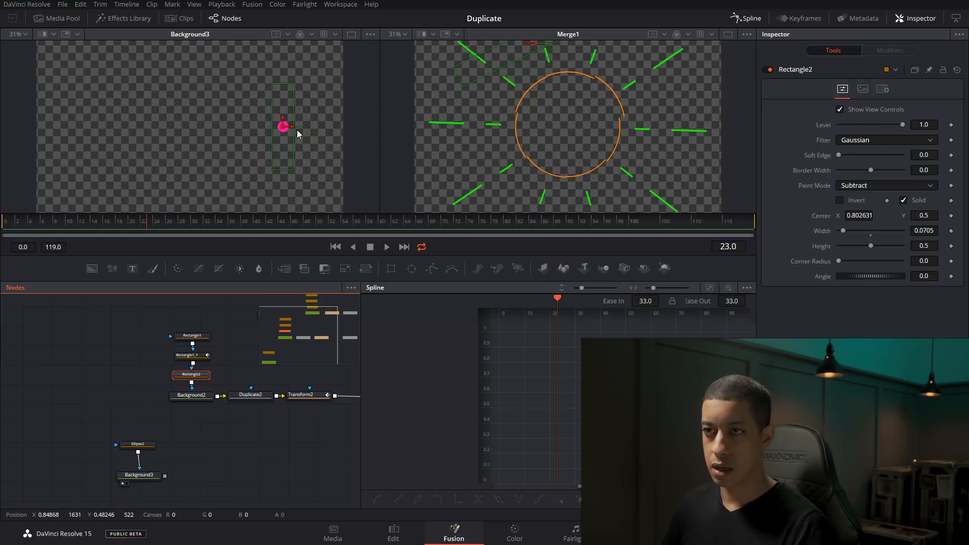
pyautogui.moveTo(202, 398); pyautogui.dragTo(277, 180)
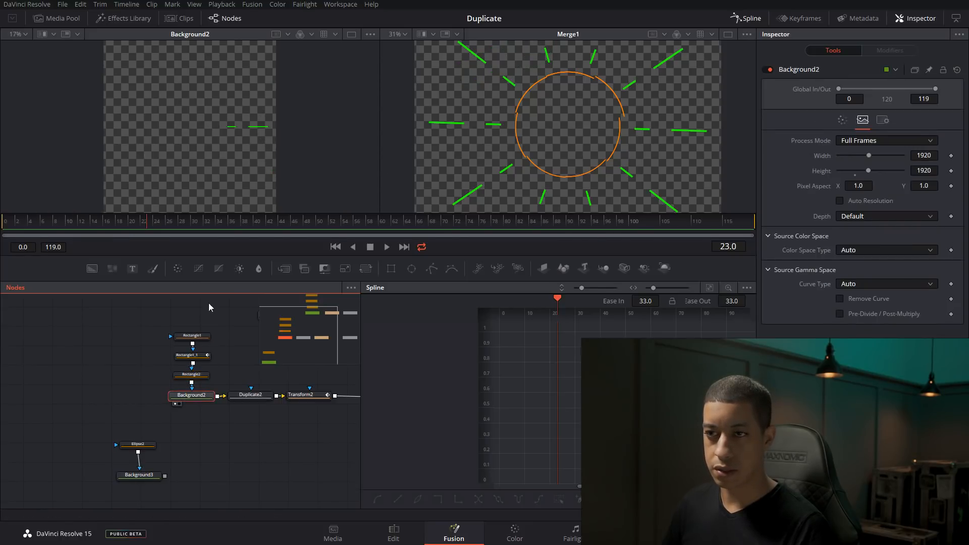
pyautogui.click(193, 375)
pyautogui.moveTo(250, 125); pyautogui.dragTo(244, 125)
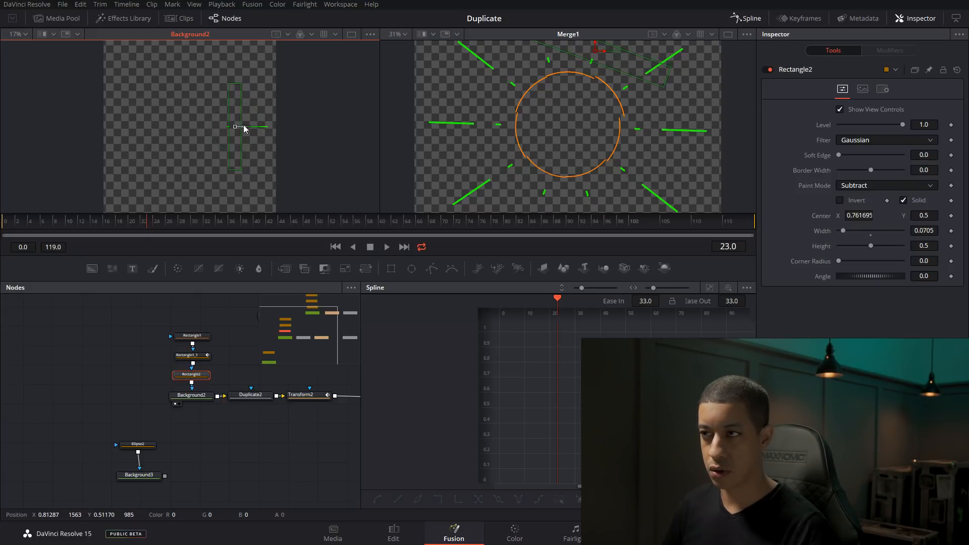
pyautogui.hotkey('ctrl', 'z')
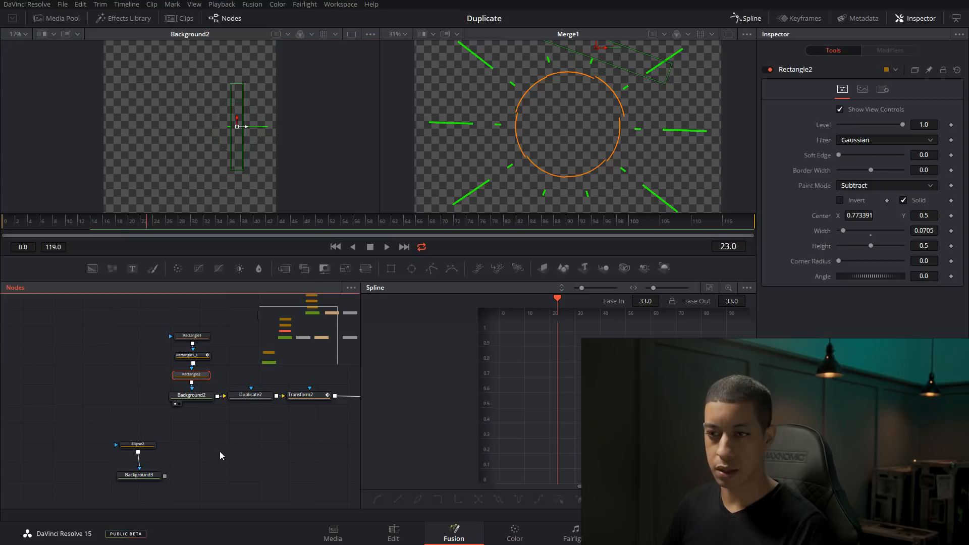
# Step: Display Background3 and move the Ellipse2 dot inward into the gap between the green lines, at center X about 0.770
pyautogui.click(144, 475)
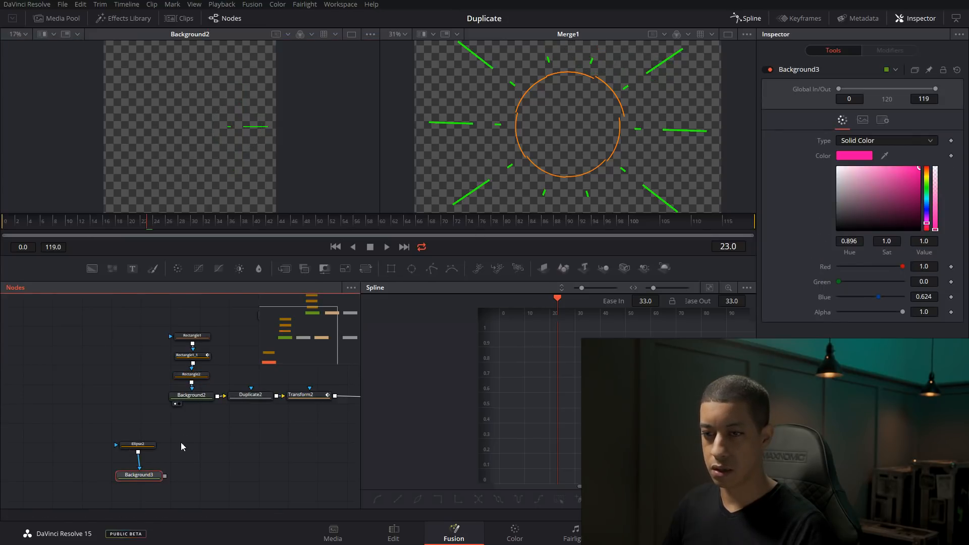
pyautogui.press('1')
pyautogui.click(137, 445)
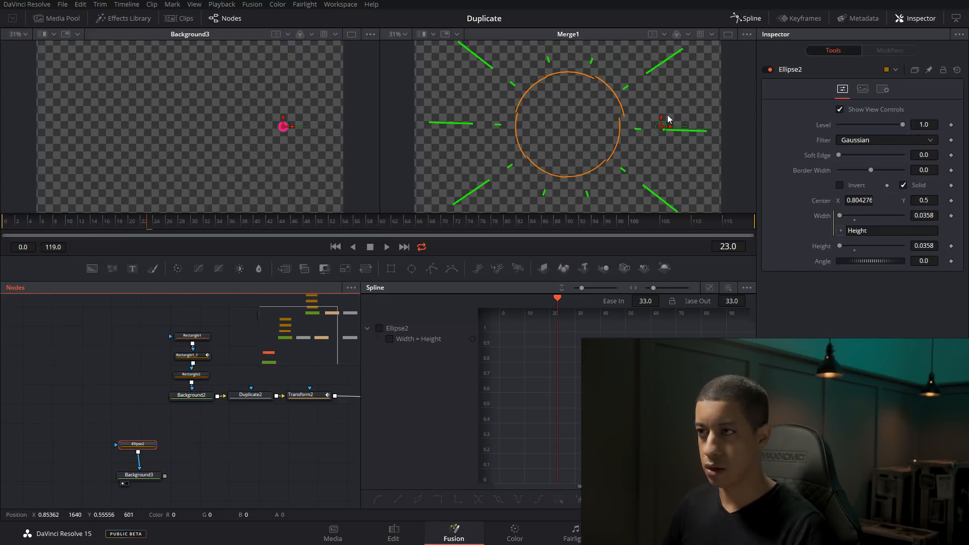
pyautogui.moveTo(671, 130); pyautogui.dragTo(660, 127)
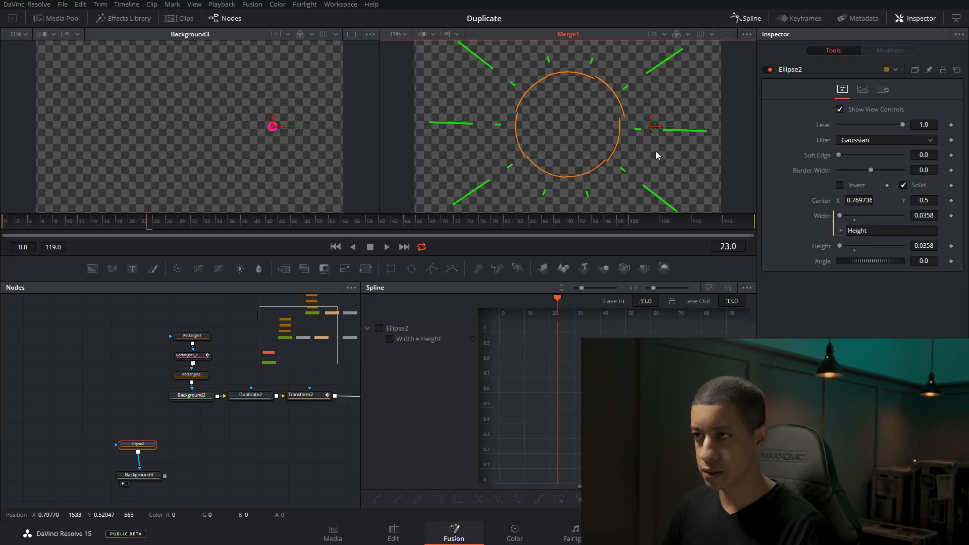
pyautogui.click(153, 225)
# Step: Add a Duplicate node after Background3
pyautogui.moveTo(202, 455); pyautogui.dragTo(181, 433)
pyautogui.click(126, 455)
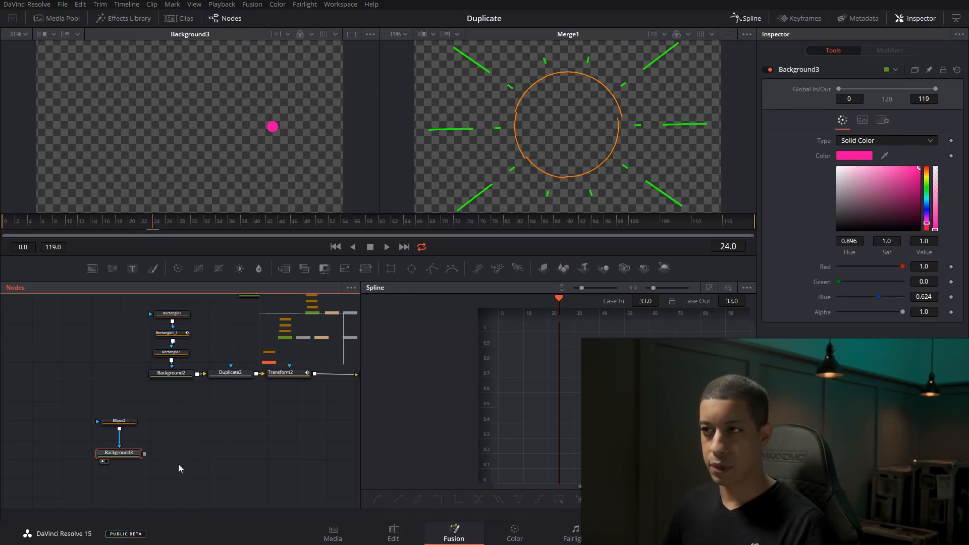
pyautogui.hotkey('shift', 'space')
pyautogui.write('tr')
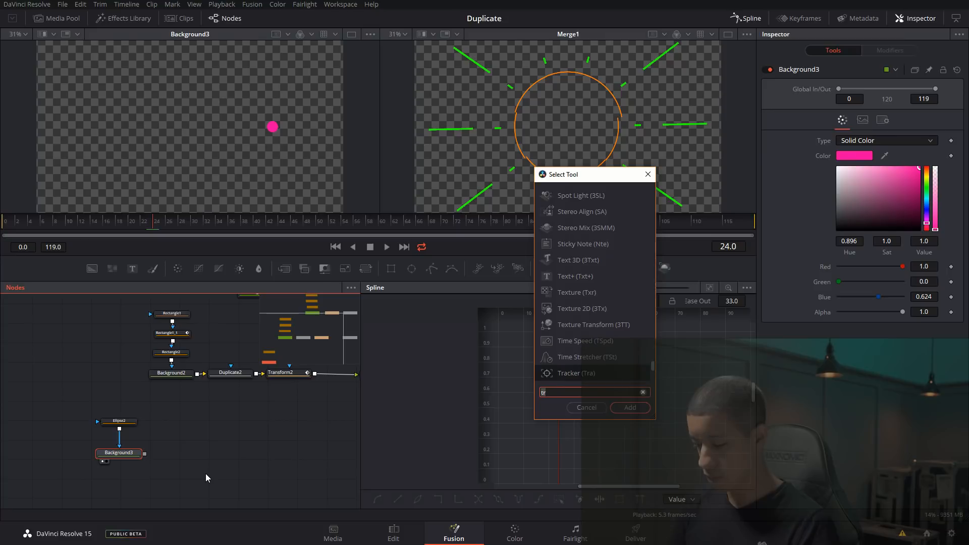
pyautogui.press('BackSpace')
pyautogui.press('BackSpace')
pyautogui.write('du')
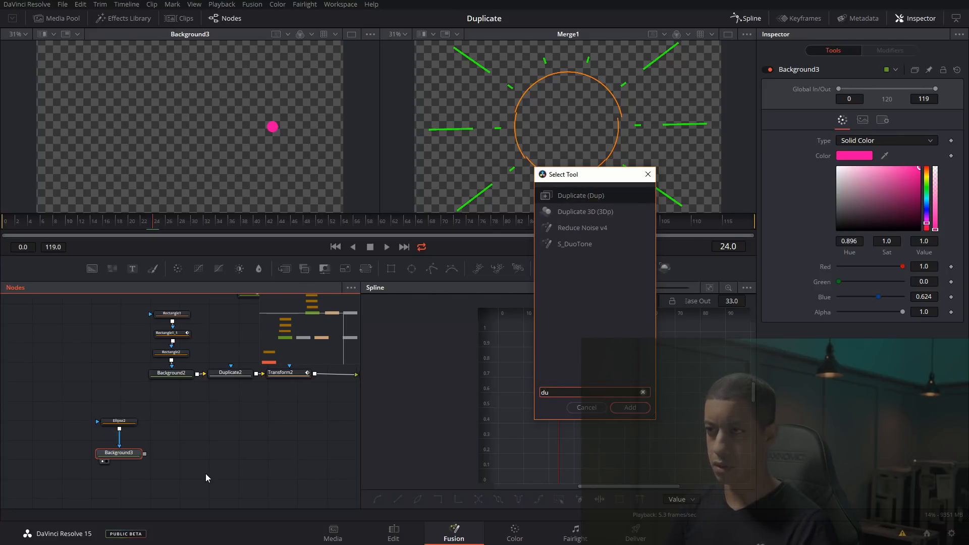
pyautogui.press('Return')
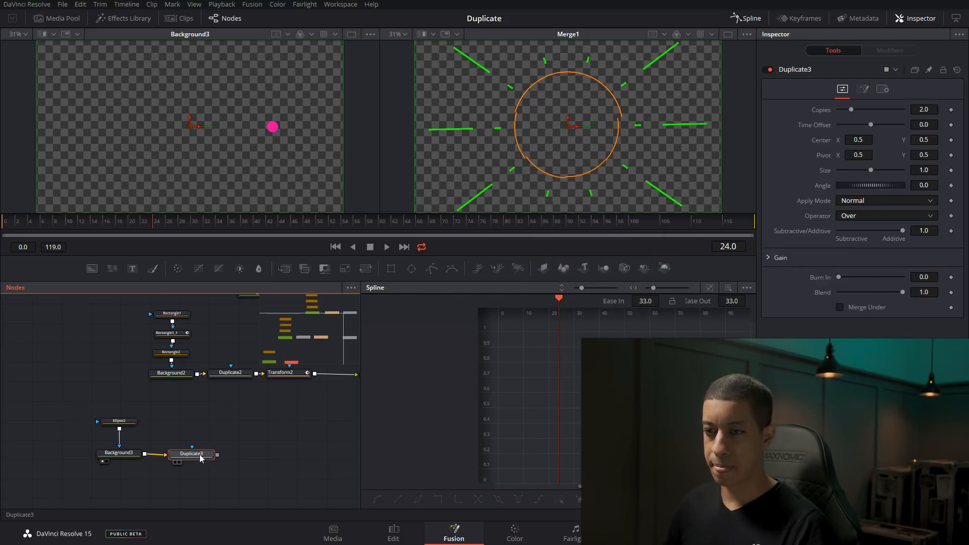
pyautogui.moveTo(201, 458); pyautogui.dragTo(205, 458)
# Step: Set Duplicate3 to 15 copies with an angle of 360/15
pyautogui.click(922, 113)
pyautogui.write('15')
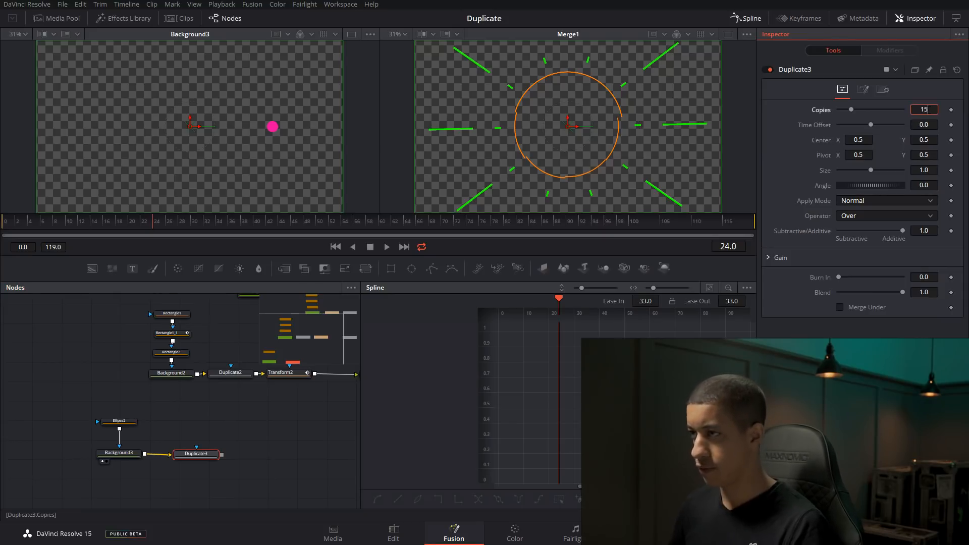
pyautogui.press('Tab')
pyautogui.doubleClick(929, 185)
pyautogui.write('3')
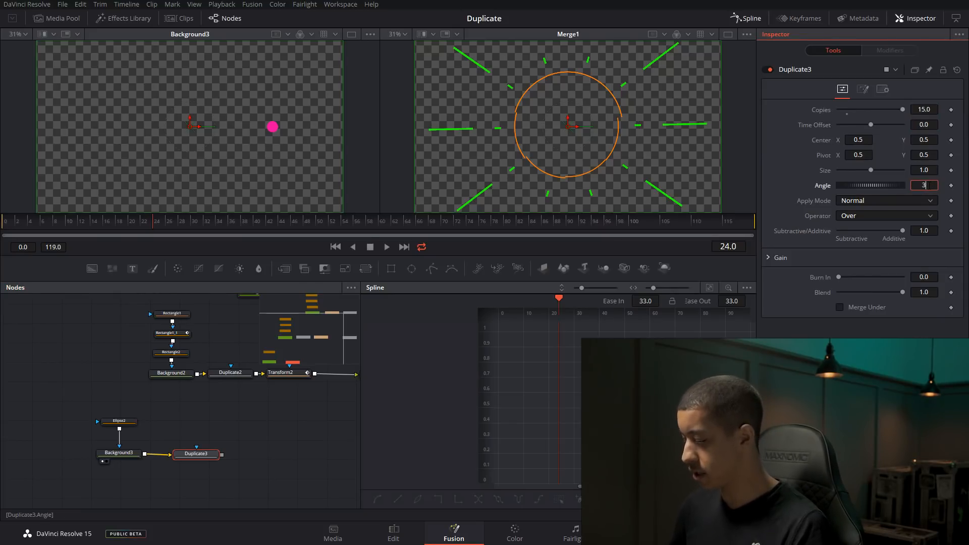
pyautogui.write('60')
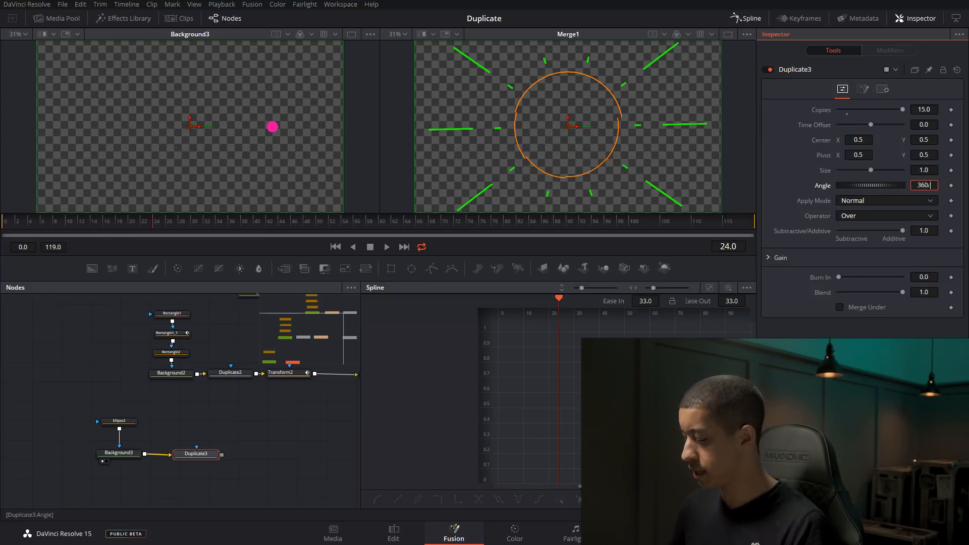
pyautogui.write('/15')
pyautogui.press('Tab')
# Step: Display Duplicate3, merge its ring of dots over the Merge1 output, and display the new merge
pyautogui.click(185, 457)
pyautogui.press('2')
pyautogui.moveTo(299, 453); pyautogui.dragTo(279, 437)
pyautogui.scroll(-2, 222, 448)
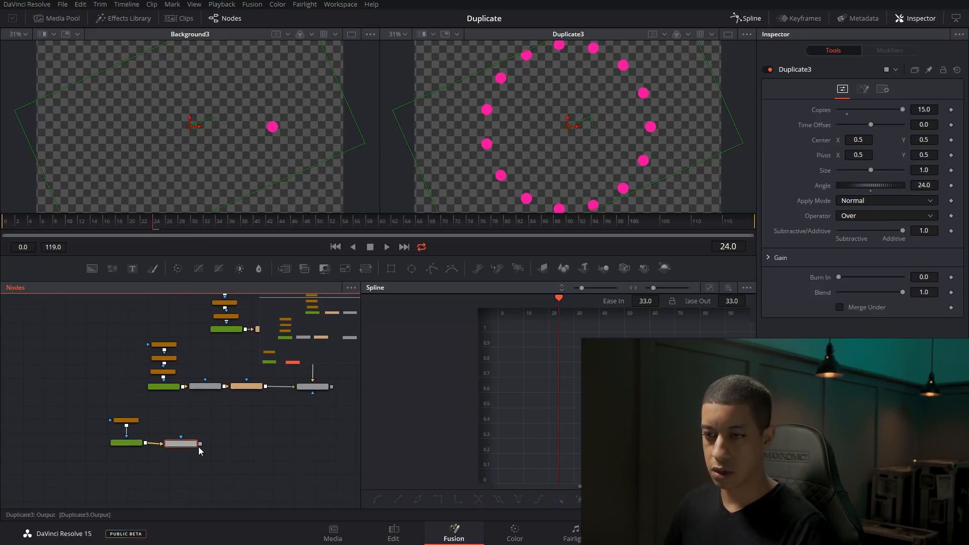
pyautogui.moveTo(200, 443); pyautogui.dragTo(332, 386)
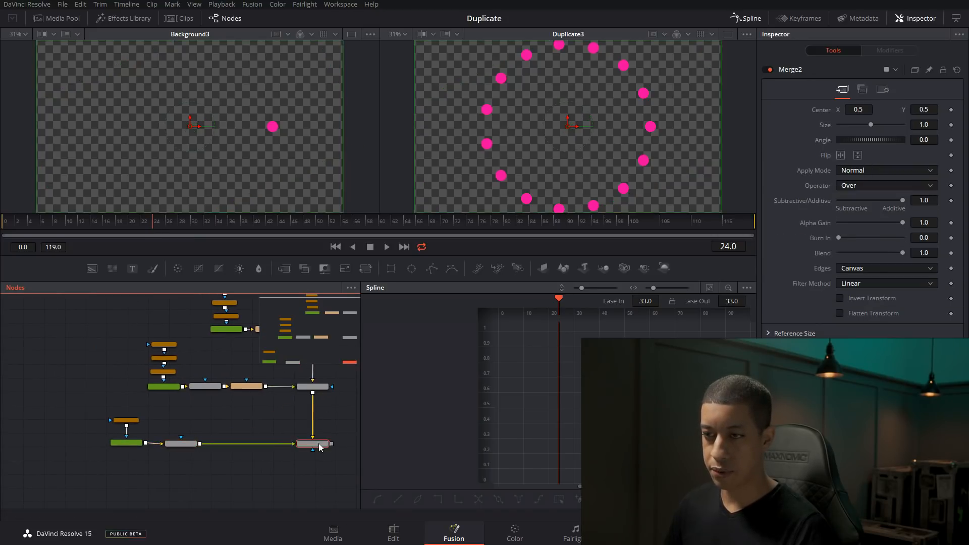
pyautogui.press('2')
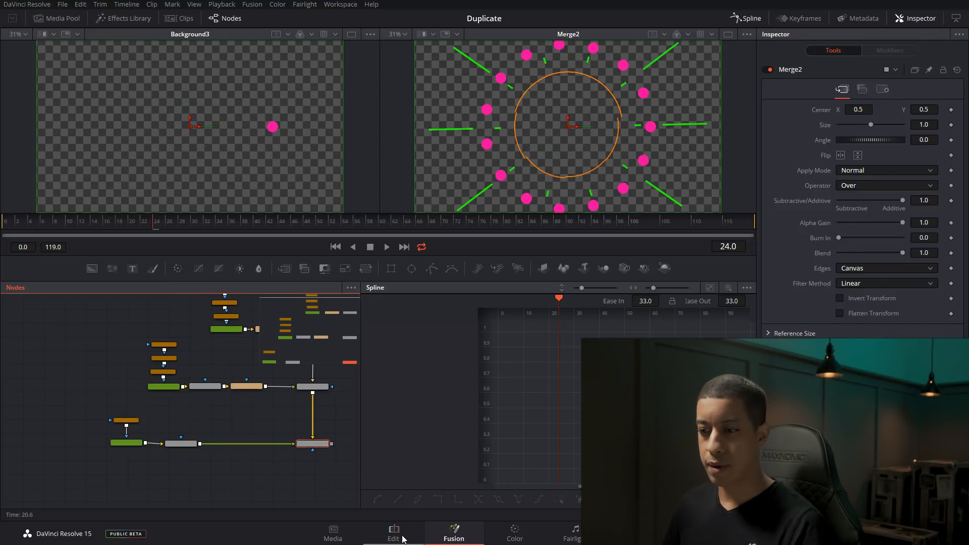
# Step: Review the outlined dots in the reference clip at 01:00:02:05, and return to the compound clip's Fusion composition
pyautogui.click(401, 538)
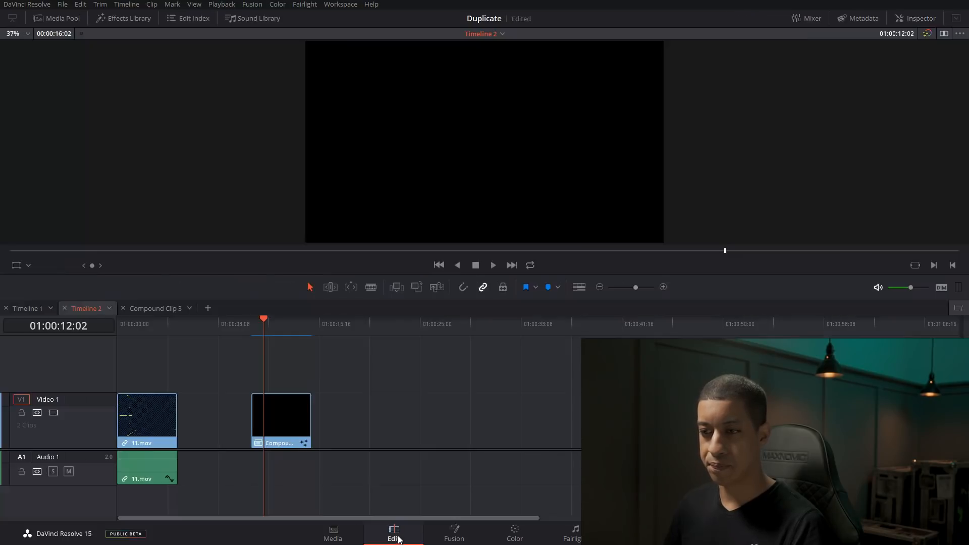
pyautogui.moveTo(138, 331); pyautogui.dragTo(144, 332)
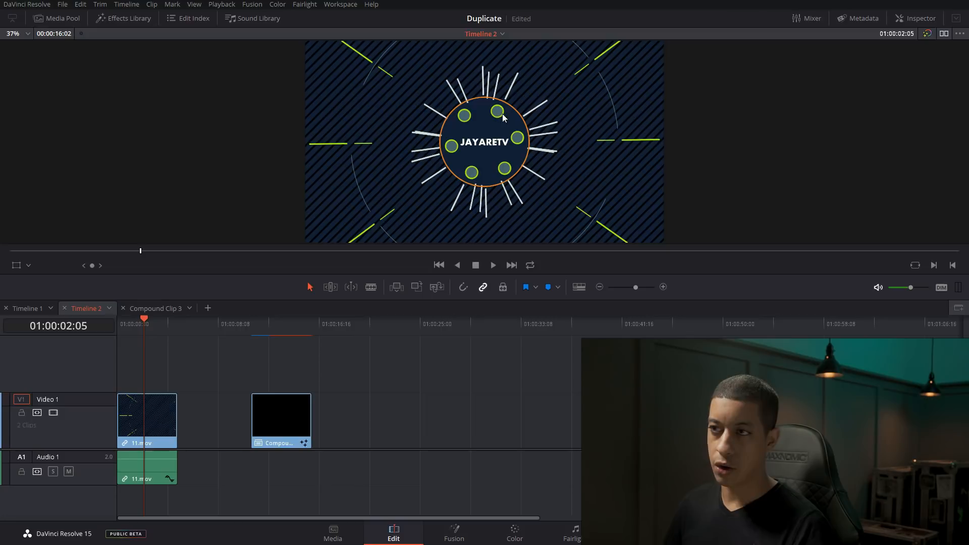
pyautogui.click(457, 539)
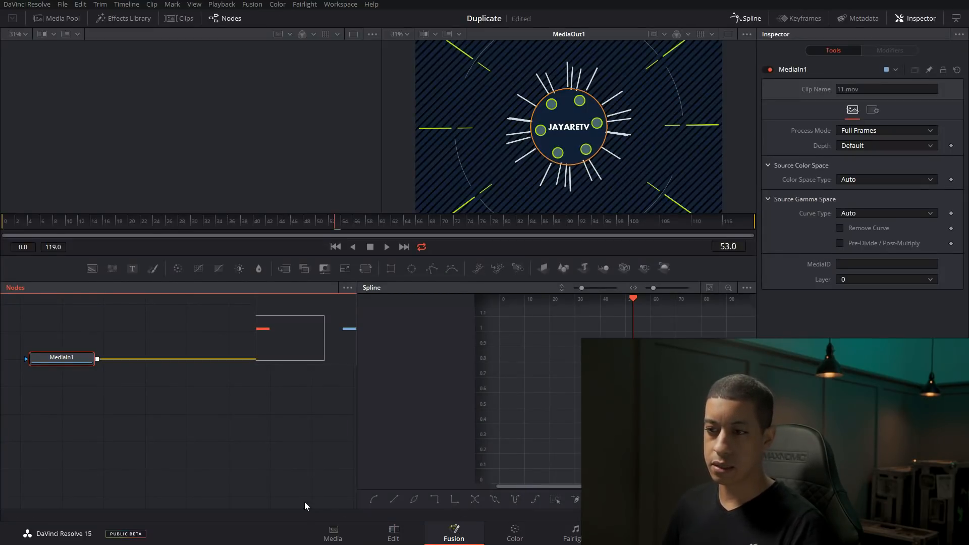
pyautogui.click(395, 535)
pyautogui.click(267, 321)
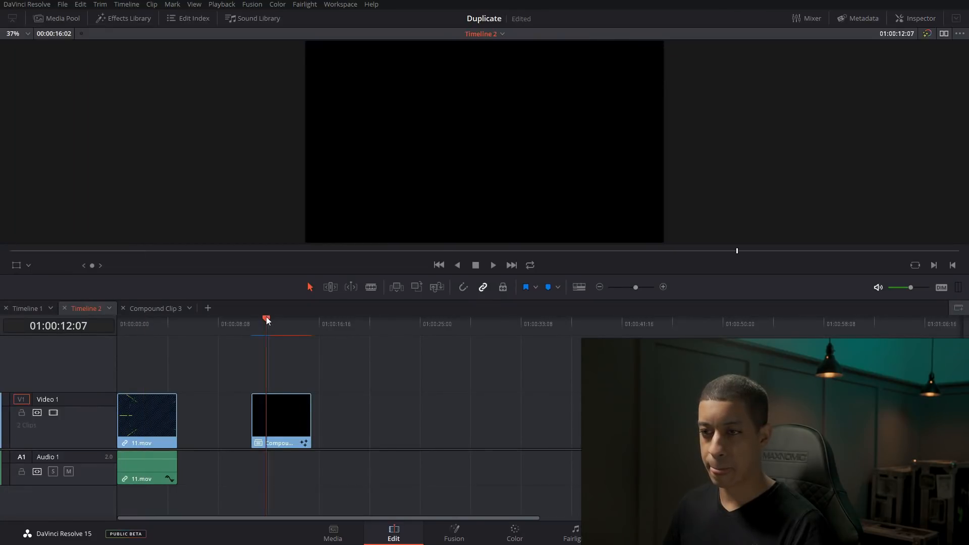
pyautogui.click(438, 530)
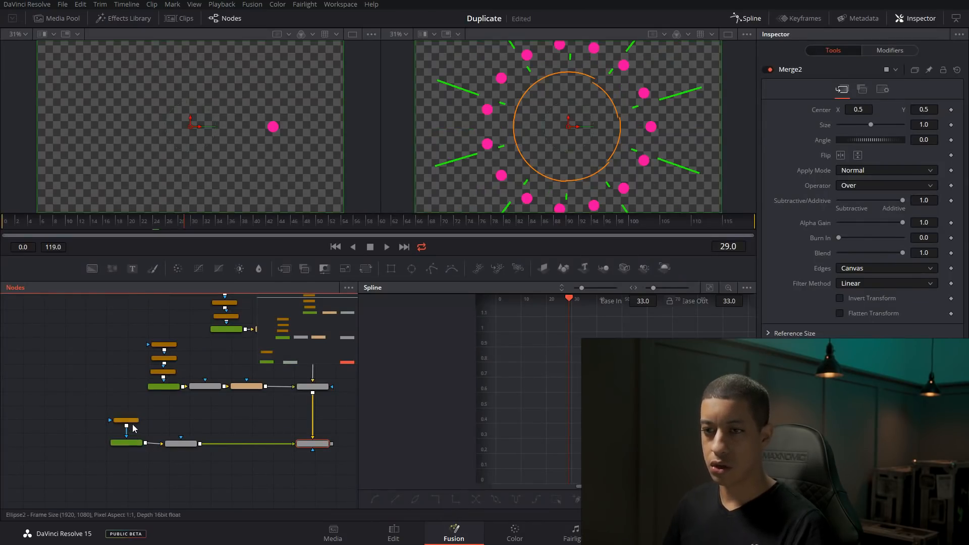
# Step: Change the Background3 fill to a Gradient and set its gradient type to Radial
pyautogui.click(127, 422)
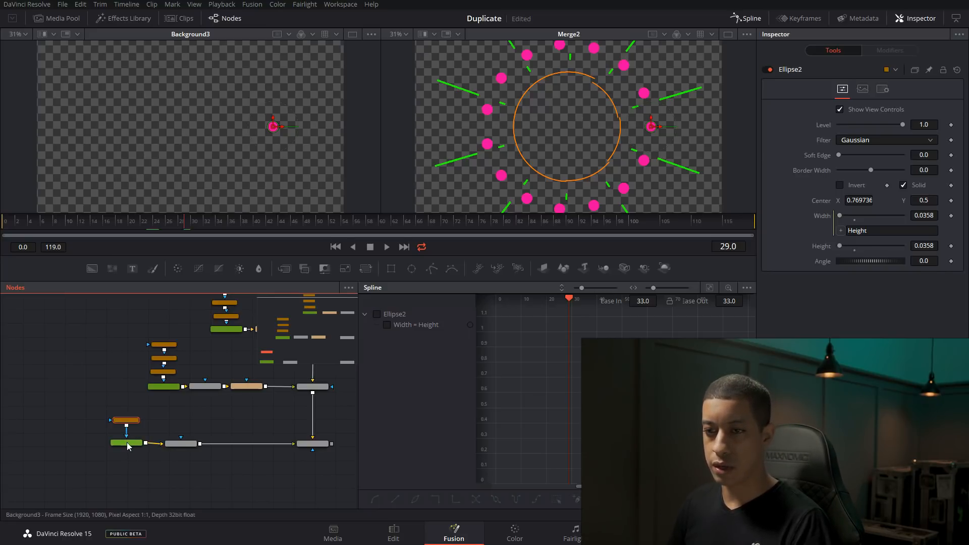
pyautogui.click(127, 443)
pyautogui.click(895, 141)
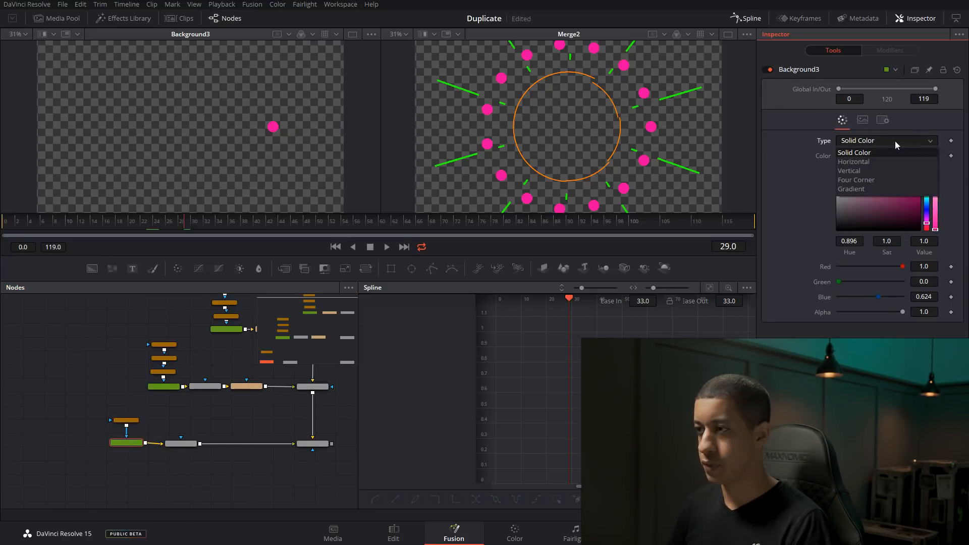
pyautogui.click(880, 188)
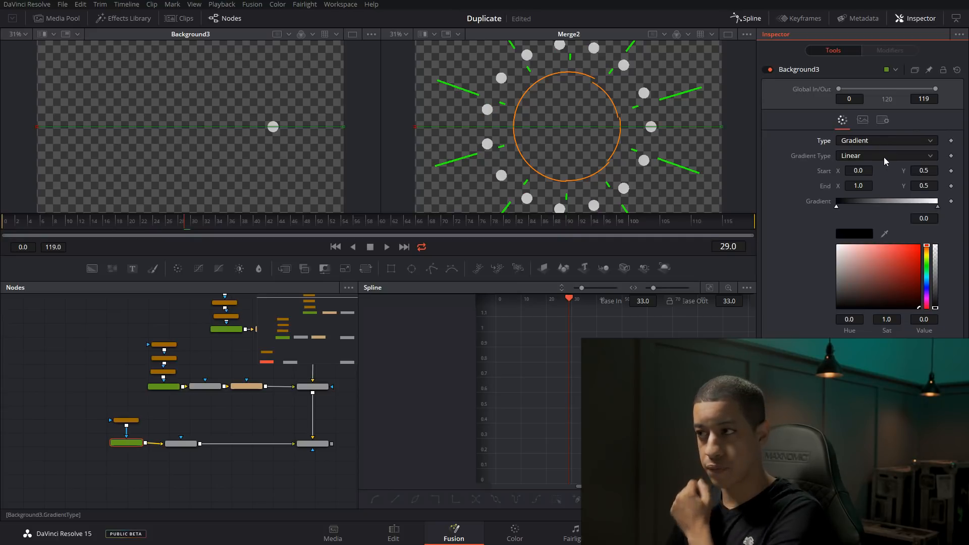
pyautogui.click(883, 158)
pyautogui.click(877, 205)
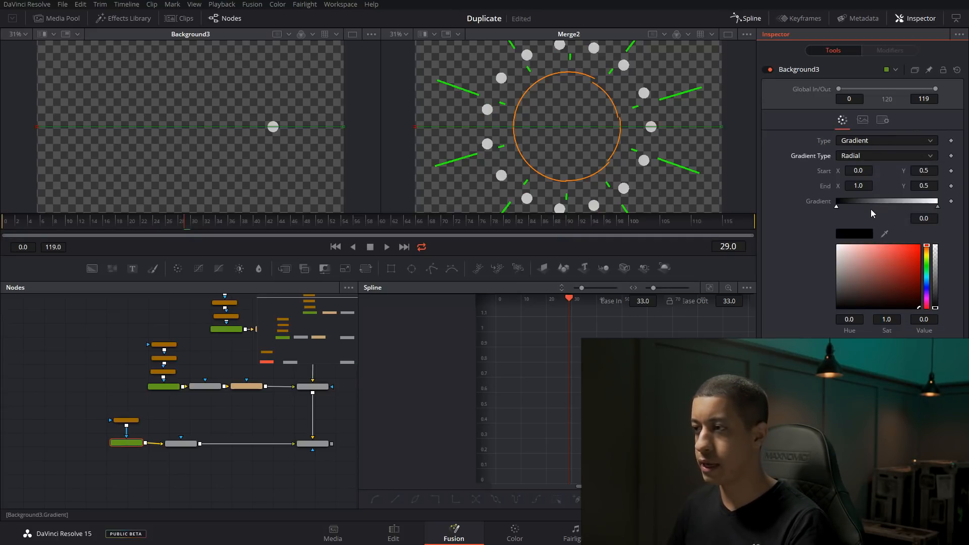
# Step: Move Background3's black gradient stop to about 0.756 and add a second stop just beyond it at about 0.796
pyautogui.moveTo(837, 208); pyautogui.dragTo(925, 211)
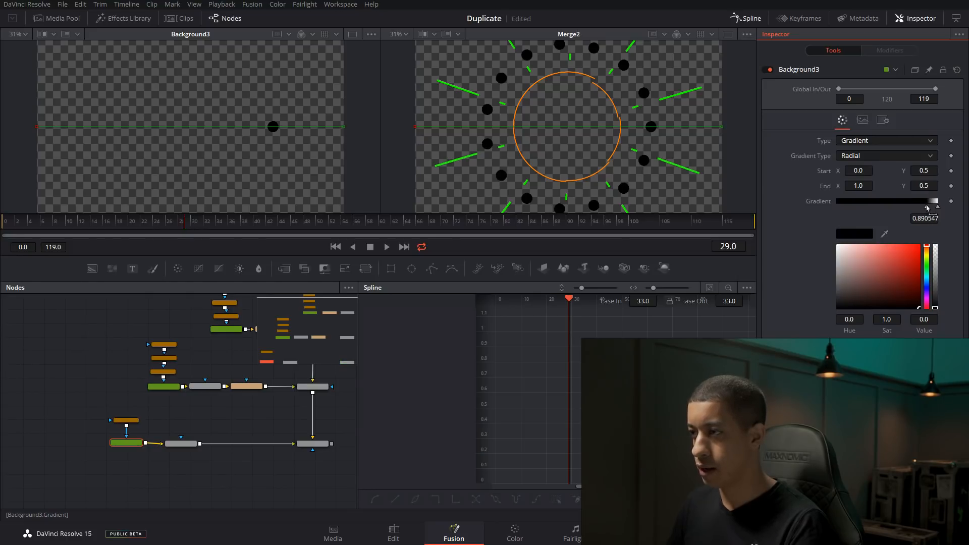
pyautogui.moveTo(910, 207)
pyautogui.mouseDown()
pyautogui.moveTo(899, 208)
pyautogui.moveTo(914, 210)
pyautogui.mouseUp()
pyautogui.click(918, 202)
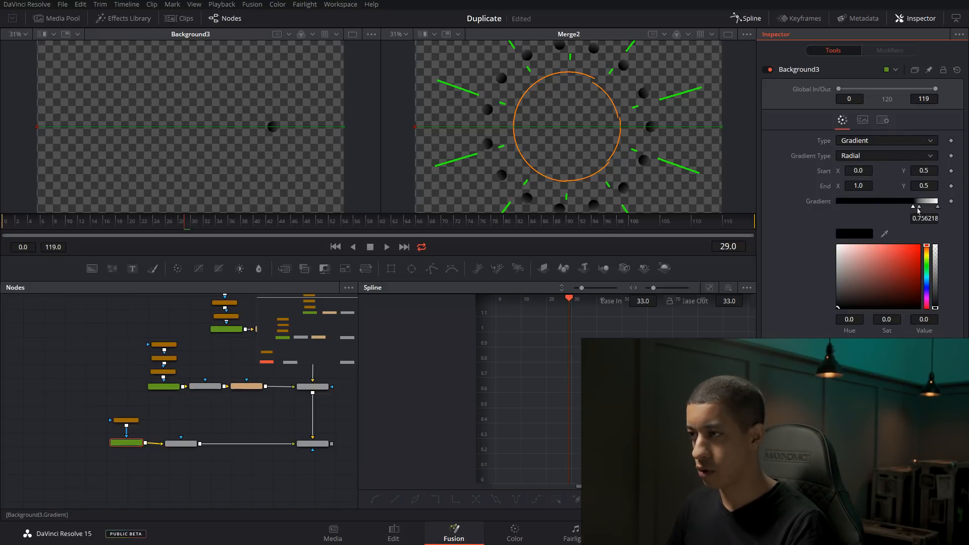
pyautogui.click(918, 209)
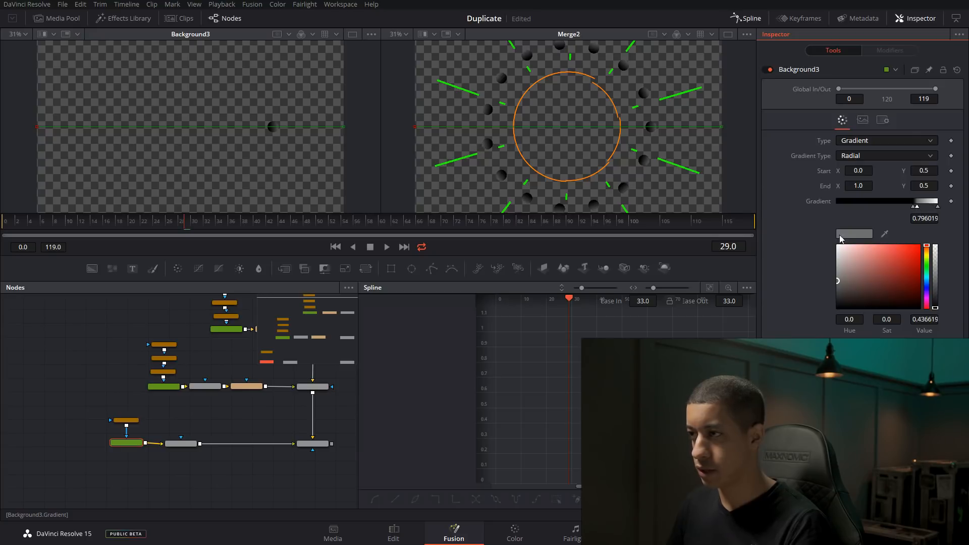
# Step: Move the Ellipse2 dot to the middle of the frame by setting its center X to 0.5053
pyautogui.click(126, 426)
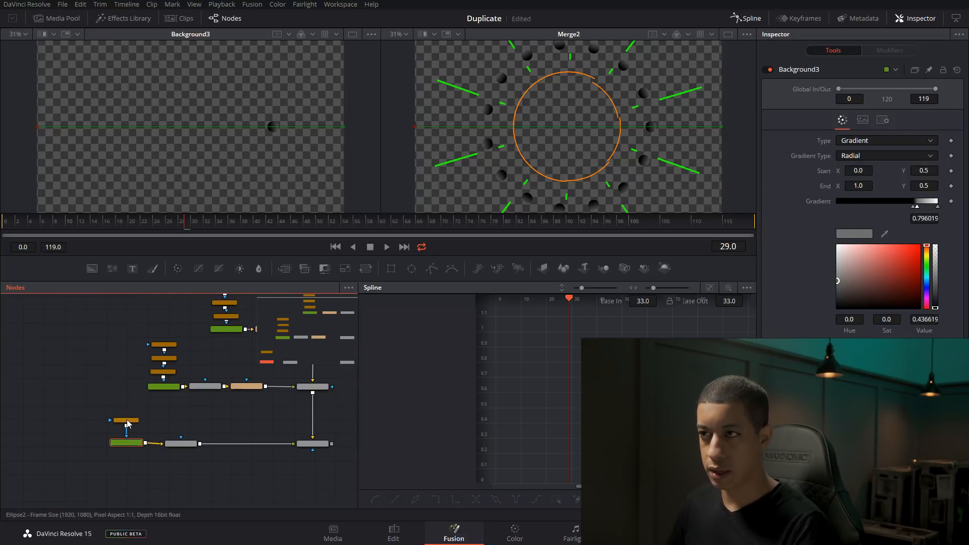
pyautogui.click(127, 421)
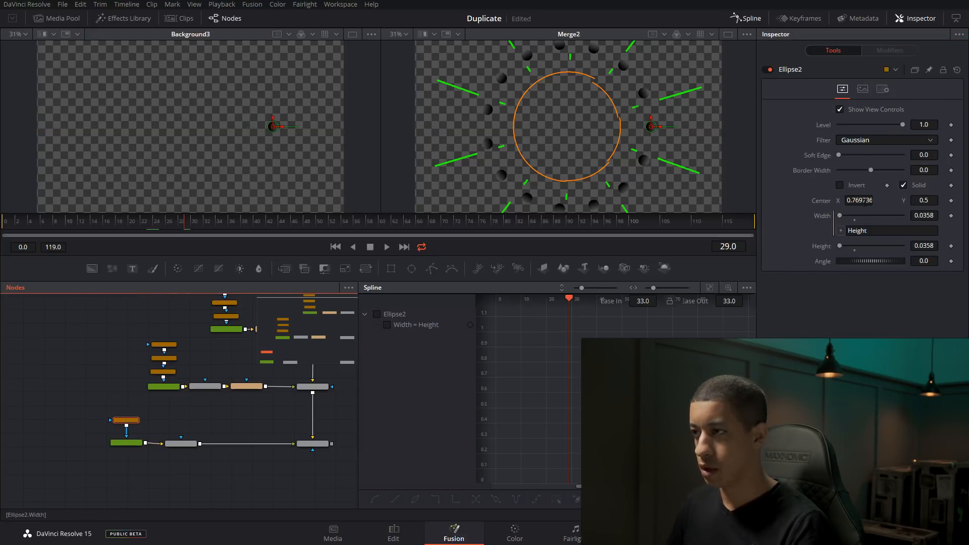
pyautogui.moveTo(866, 201); pyautogui.dragTo(844, 201)
pyautogui.write('0.5')
pyautogui.press('Tab')
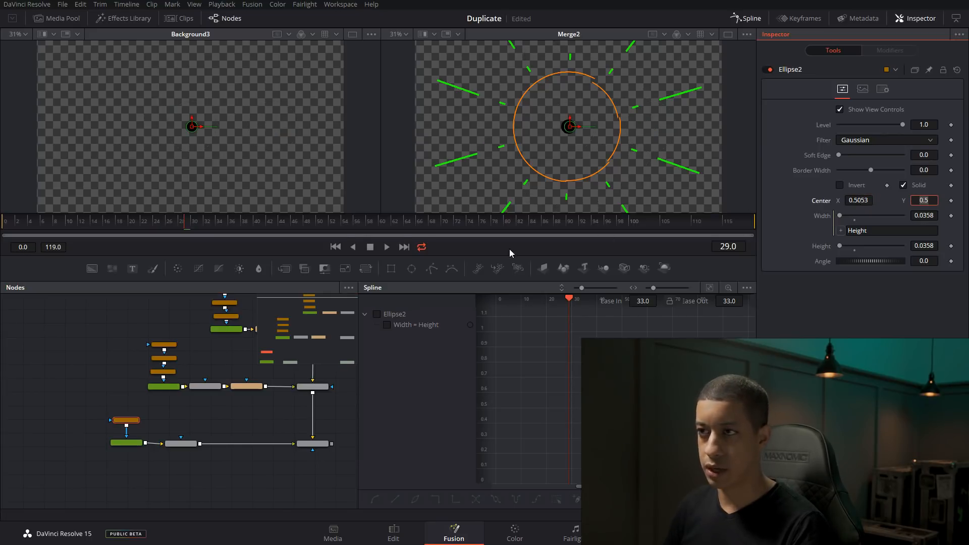
# Step: Shrink Background3's radial gradient onto the dot, placing its start near 0.486, 0.488 and its end near 0.528, 0.492
pyautogui.scroll(3, 580, 122)
pyautogui.moveTo(134, 443); pyautogui.dragTo(133, 446)
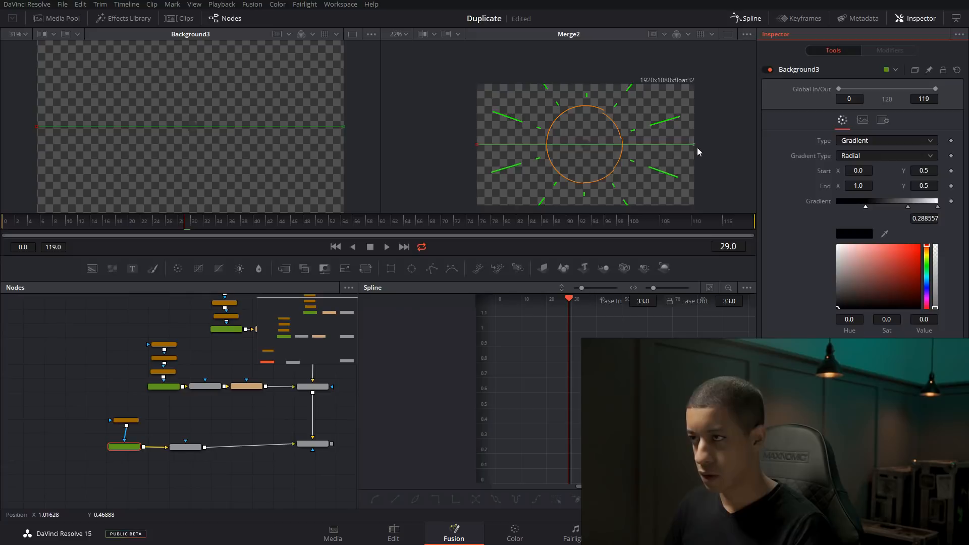
pyautogui.moveTo(695, 144); pyautogui.dragTo(595, 147)
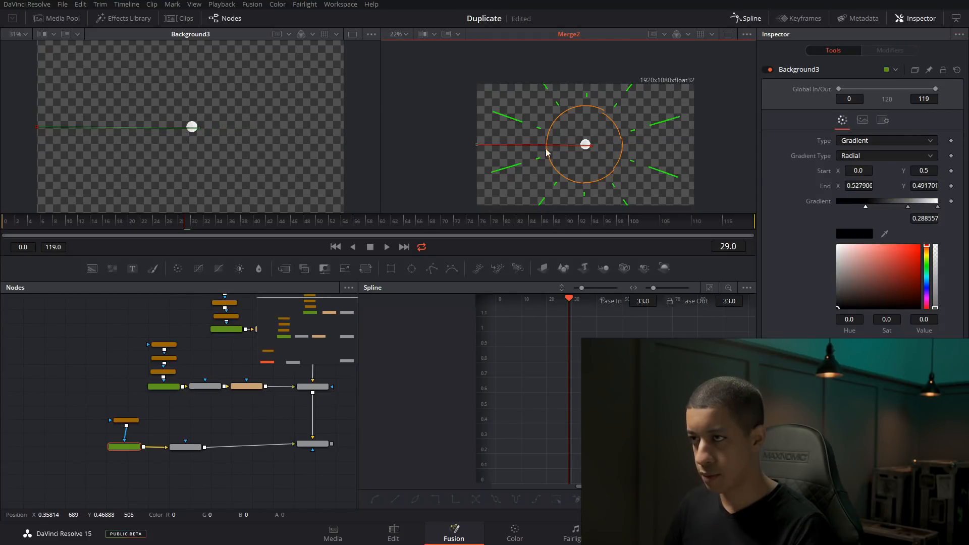
pyautogui.moveTo(480, 147); pyautogui.dragTo(584, 147)
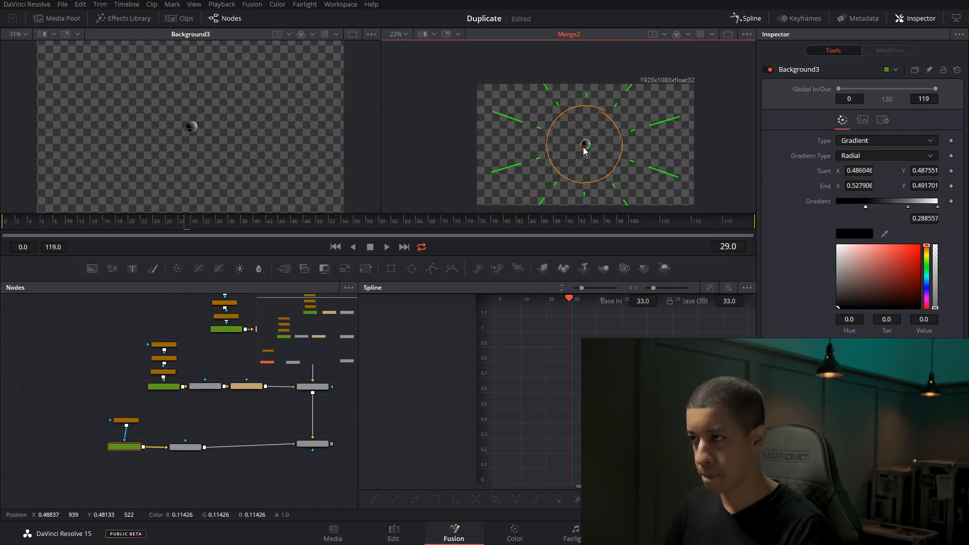
# Step: Center the radial gradient on the dot with Start at 0.5, 0.5 and End at 0.525, 0.5
pyautogui.scroll(2, 591, 146)
pyautogui.scroll(5, 594, 145)
pyautogui.moveTo(540, 186); pyautogui.dragTo(549, 173)
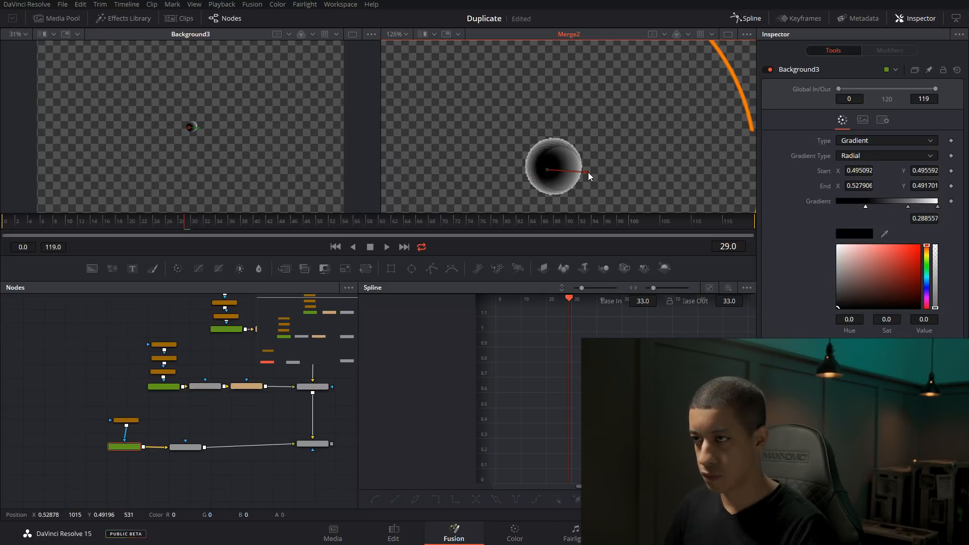
pyautogui.moveTo(585, 168); pyautogui.dragTo(582, 169)
pyautogui.doubleClick(923, 171)
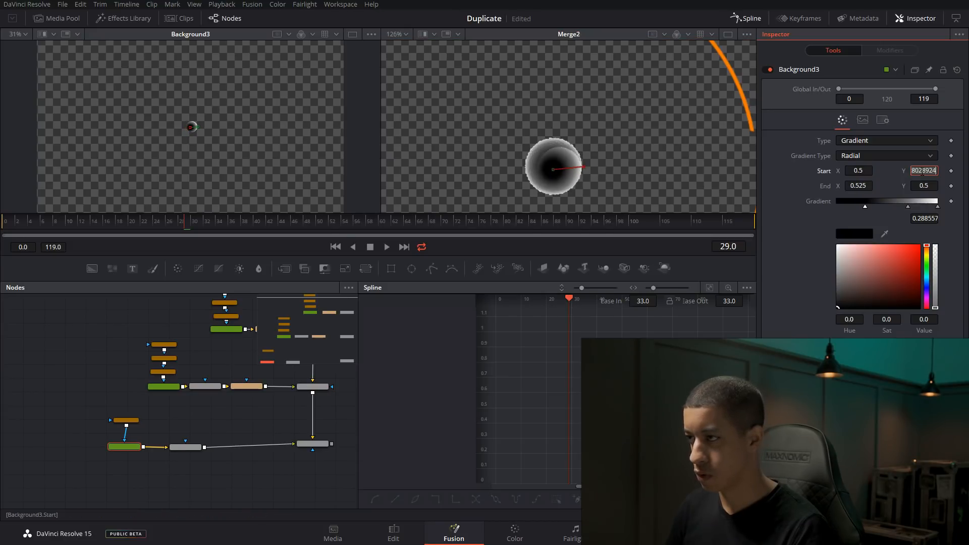
pyautogui.write('0.5')
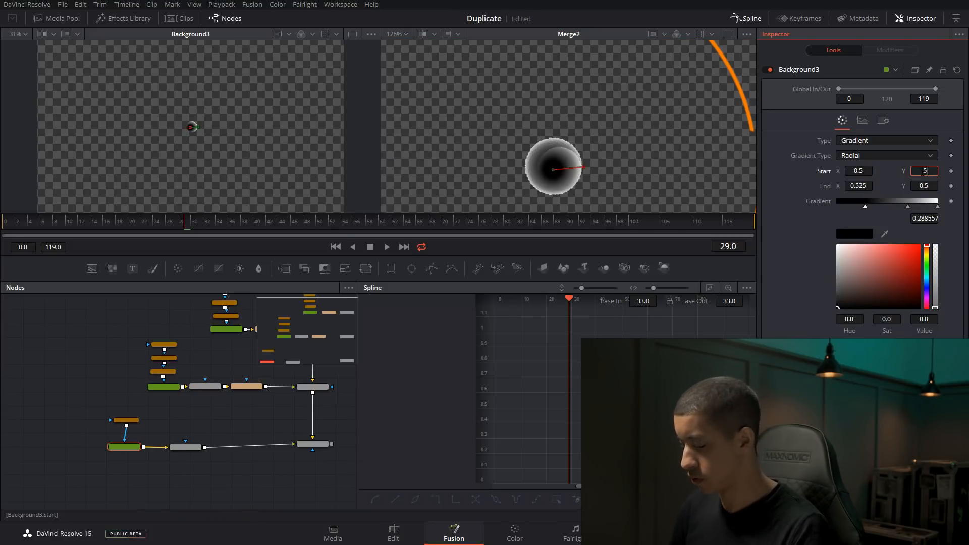
pyautogui.press('Tab')
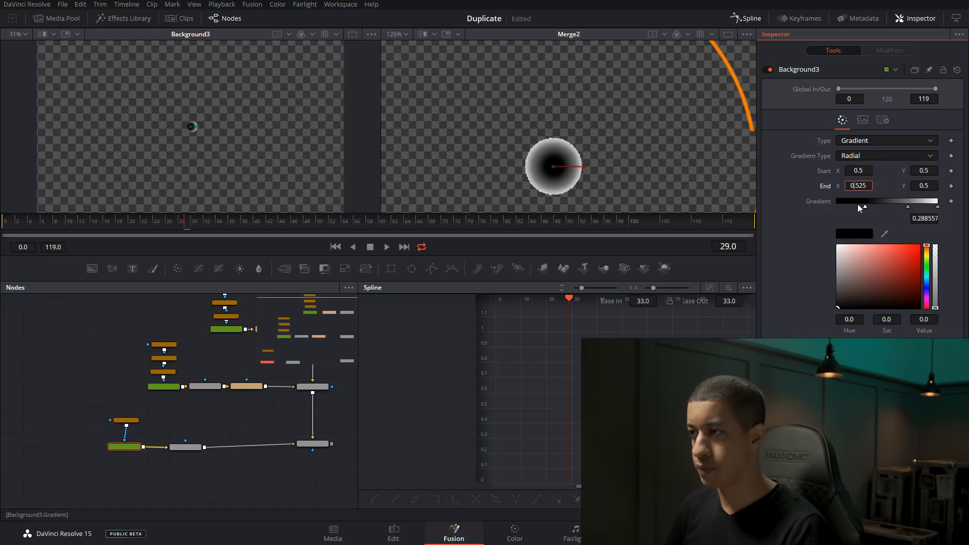
# Step: Move the black gradient stop outward to about 0.731 to leave a thin rim, and save the project
pyautogui.moveTo(867, 207); pyautogui.dragTo(911, 211)
pyautogui.hotkey('ctrl', 's')
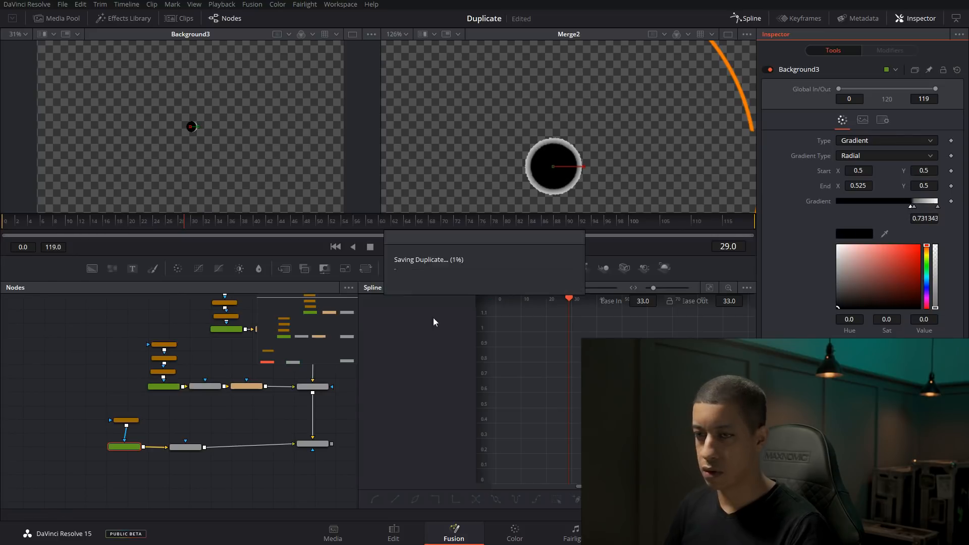
# Step: Color the gradient's middle stop near 0.766 and its end stop bright green with hue 0.352
pyautogui.click(916, 207)
pyautogui.moveTo(929, 276); pyautogui.dragTo(927, 267)
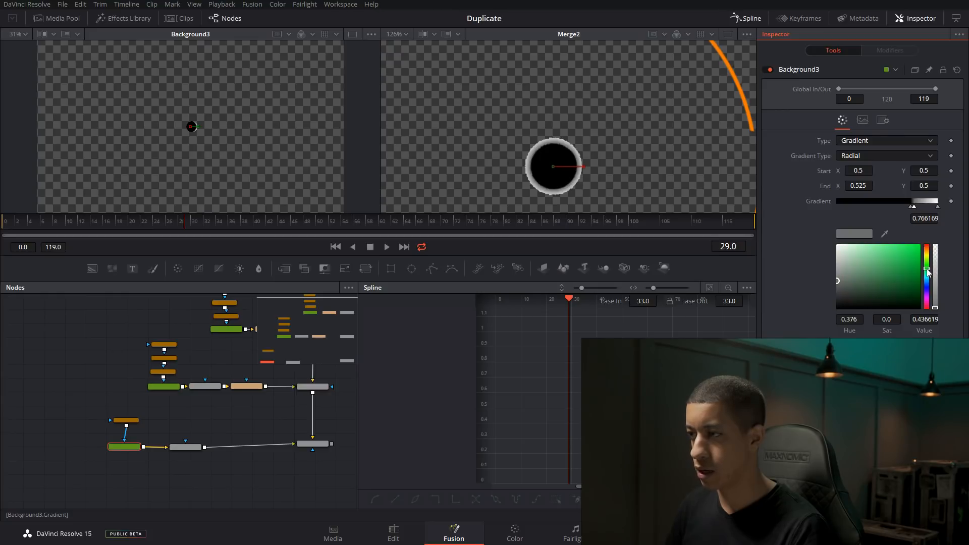
pyautogui.click(919, 246)
pyautogui.click(938, 207)
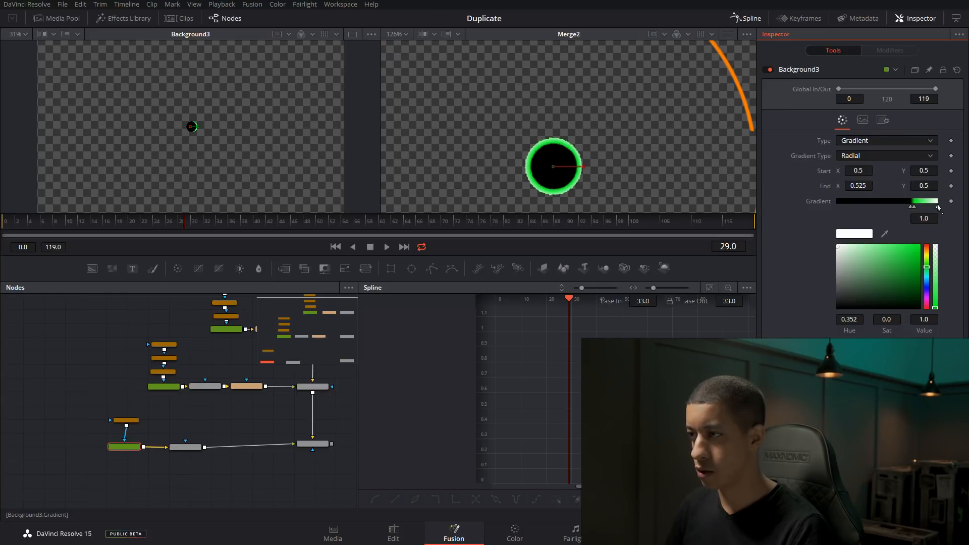
pyautogui.click(919, 247)
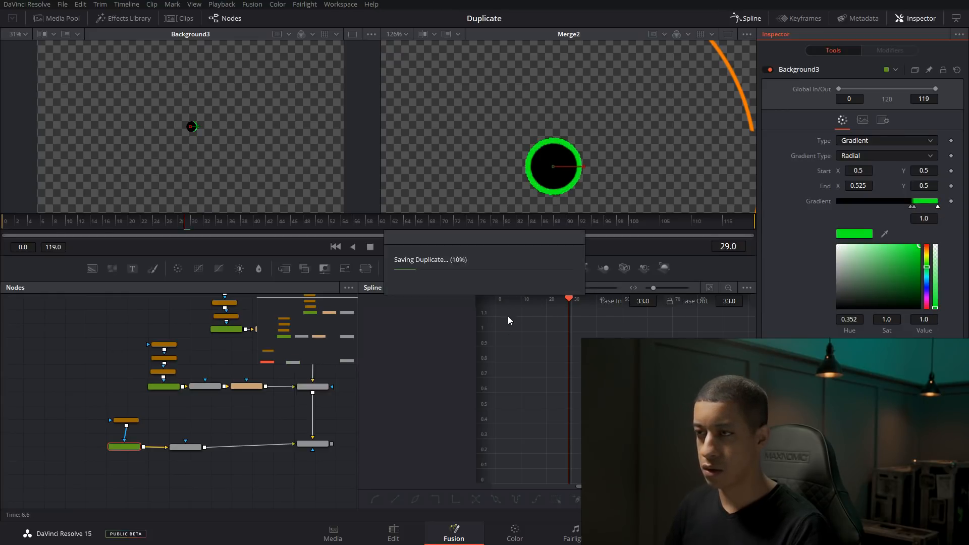
# Step: Go to frame 16 and examine the green rim of the Background3 dot up close
pyautogui.scroll(-3, 568, 154)
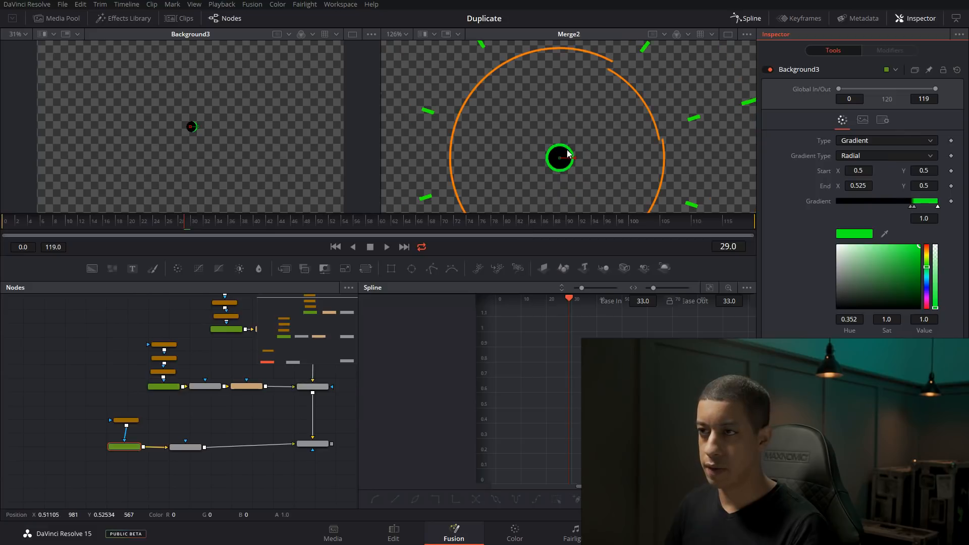
pyautogui.click(205, 473)
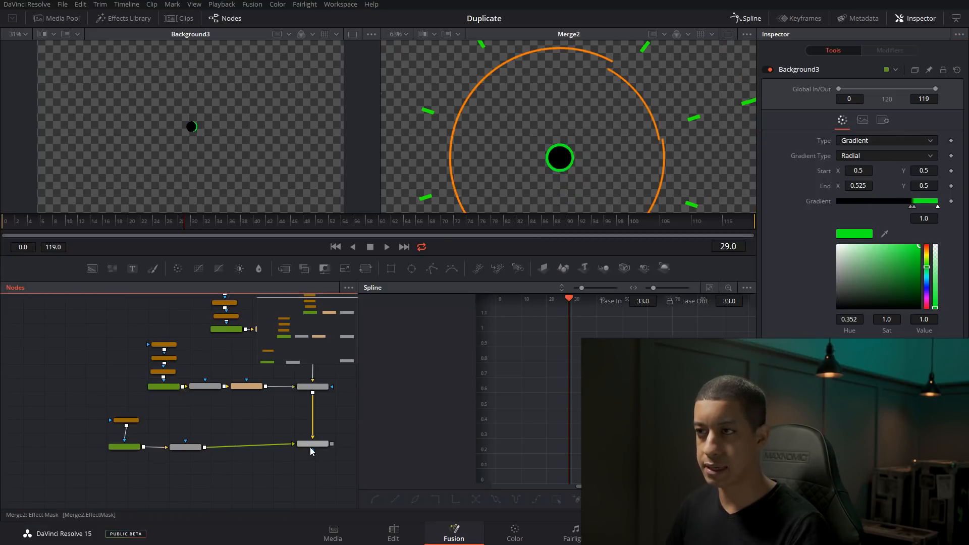
pyautogui.click(131, 446)
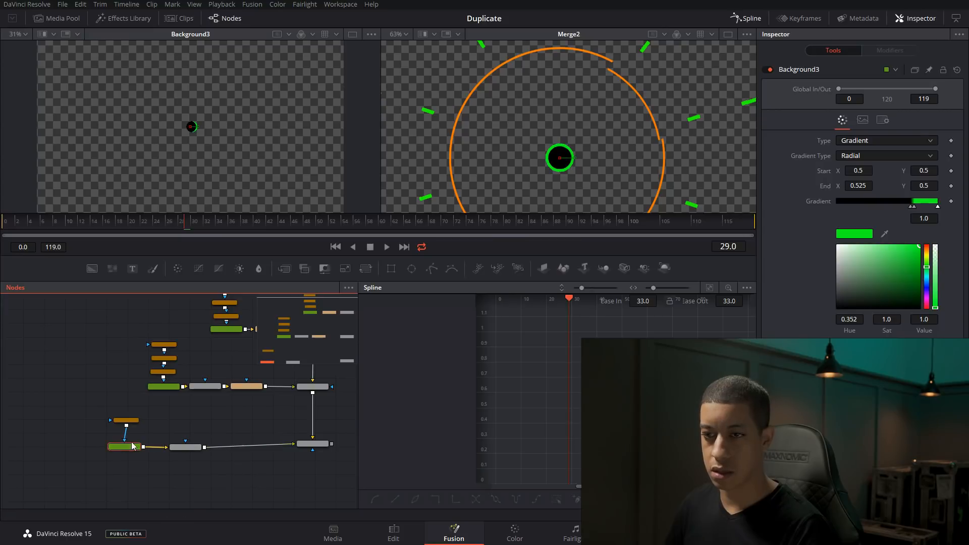
pyautogui.moveTo(158, 220); pyautogui.dragTo(107, 221)
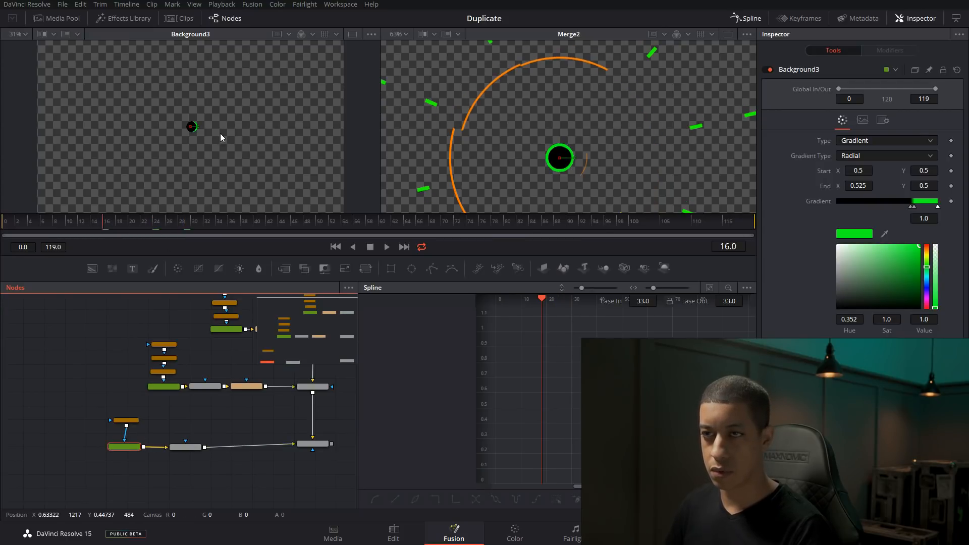
pyautogui.scroll(5, 186, 125)
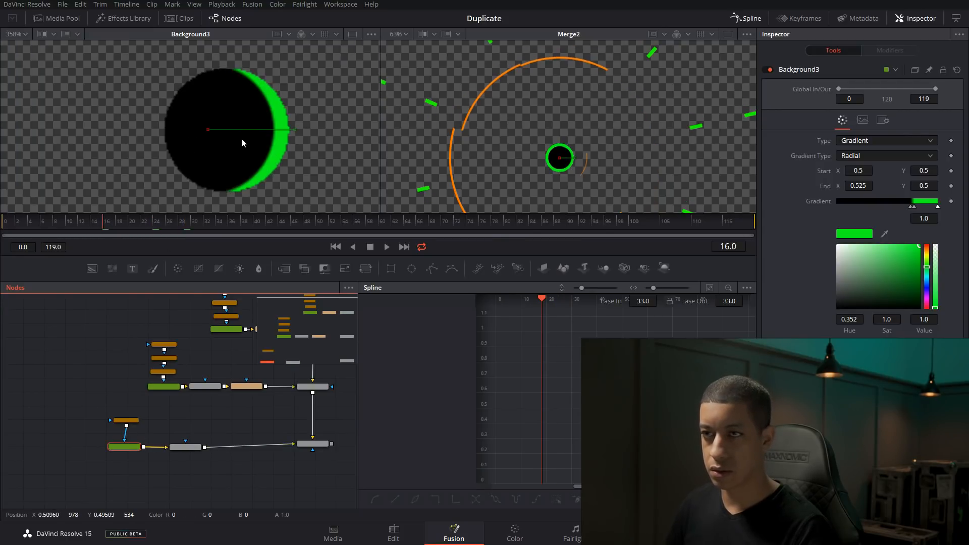
# Step: Reload Background3 in the first viewer and display Duplicate3 in the second viewer
pyautogui.click(132, 449)
pyautogui.press('1')
pyautogui.press('1')
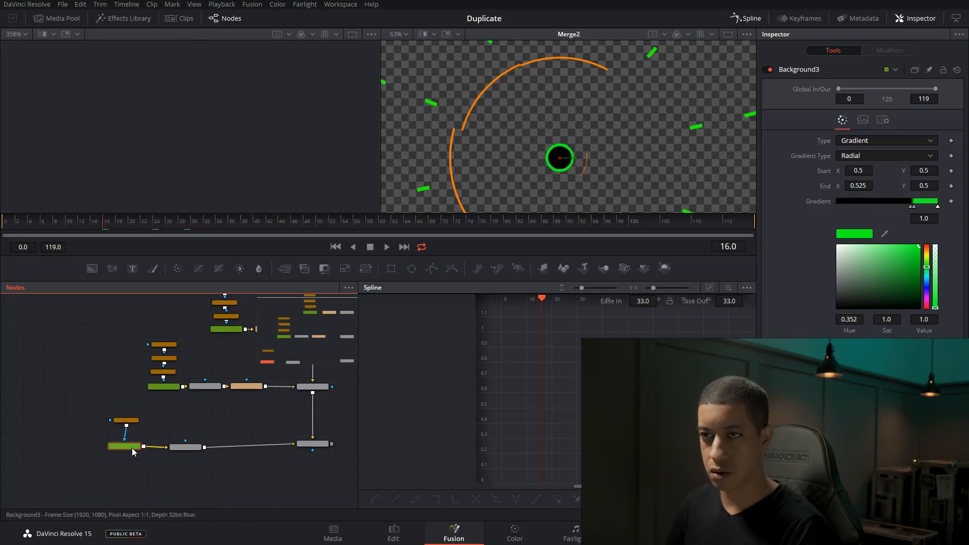
pyautogui.click(182, 448)
pyautogui.press('2')
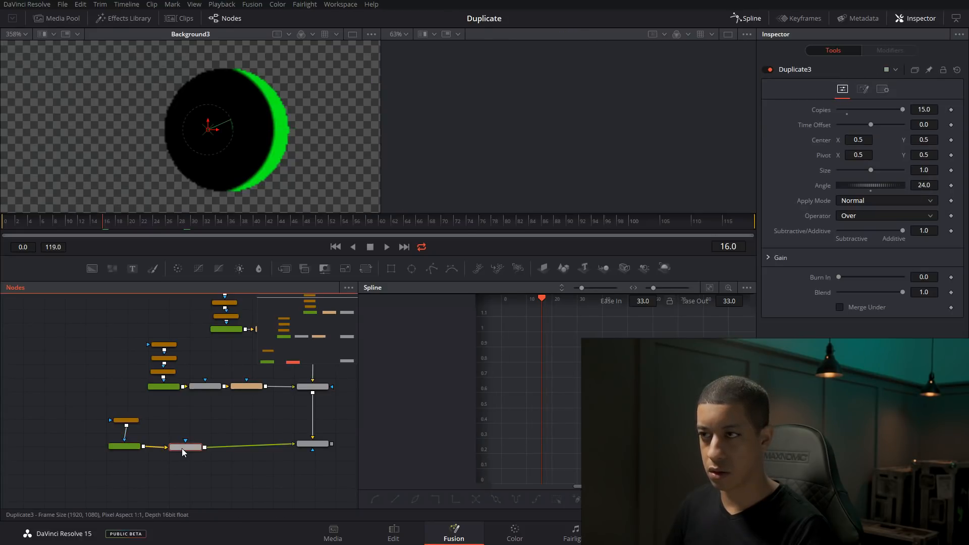
pyautogui.click(180, 448)
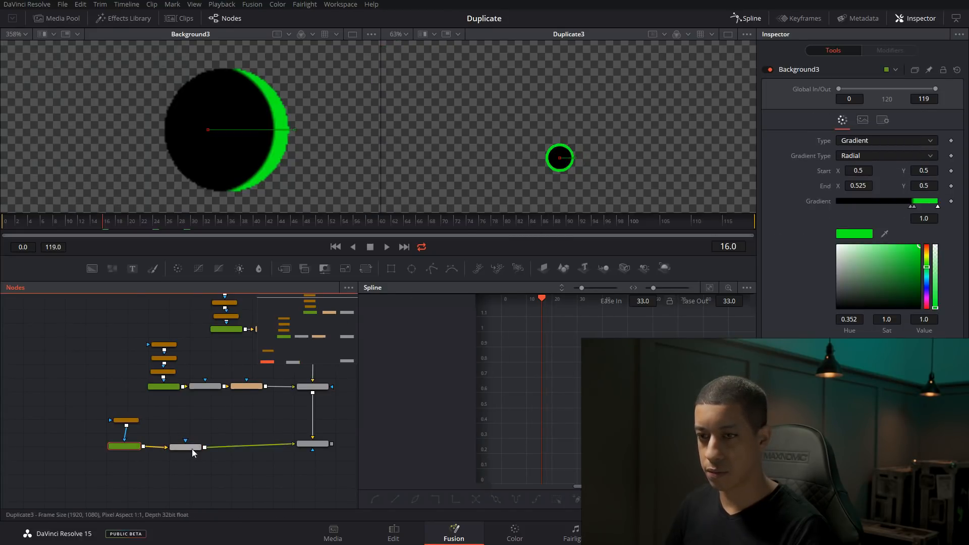
# Step: Move Background3's gradient start to the dot's center in the first viewer, at about 0.505, 0.500
pyautogui.click(124, 446)
pyautogui.moveTo(207, 129); pyautogui.dragTo(226, 133)
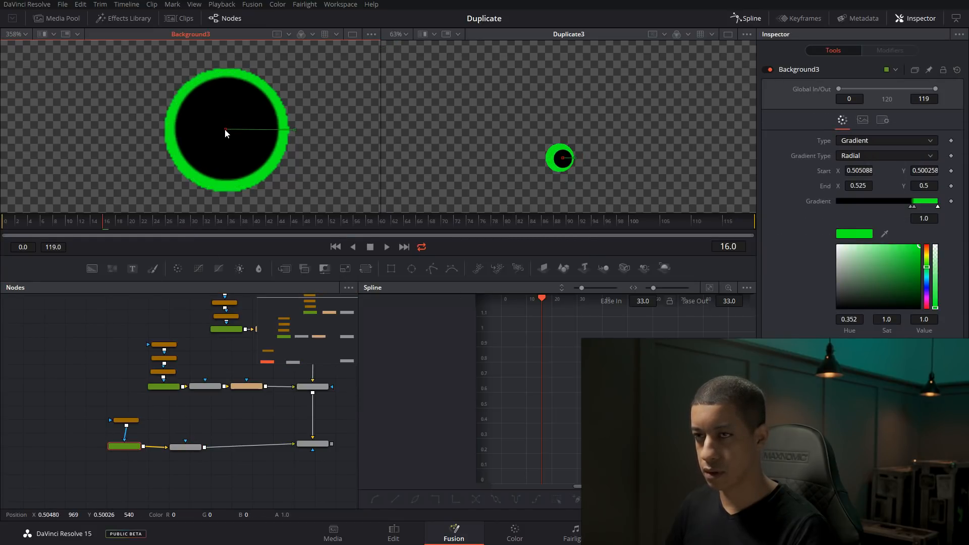
# Step: Center the Ellipse2 mask horizontally by setting its center X to 0.5
pyautogui.click(126, 421)
pyautogui.click(868, 200)
pyautogui.write('0.5')
pyautogui.press('Tab')
# Step: Set Background3's radial gradient start to 0.5, 0.5 and its end X to 0.518
pyautogui.click(124, 446)
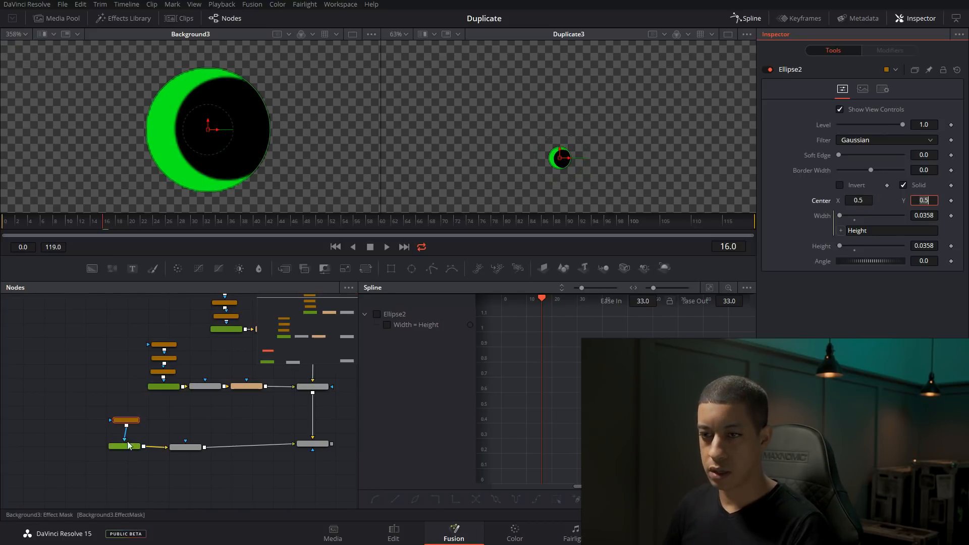
pyautogui.click(866, 170)
pyautogui.write('0.5')
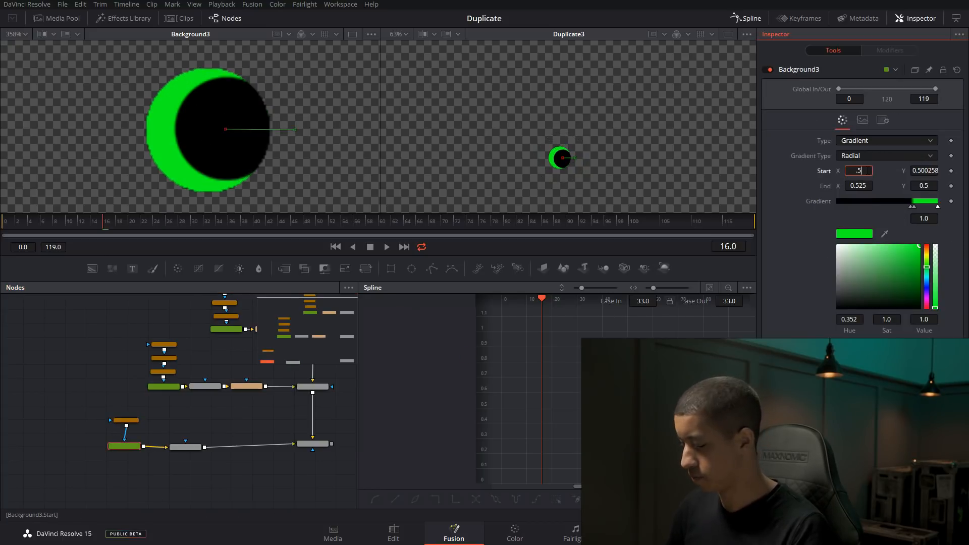
pyautogui.press('Tab')
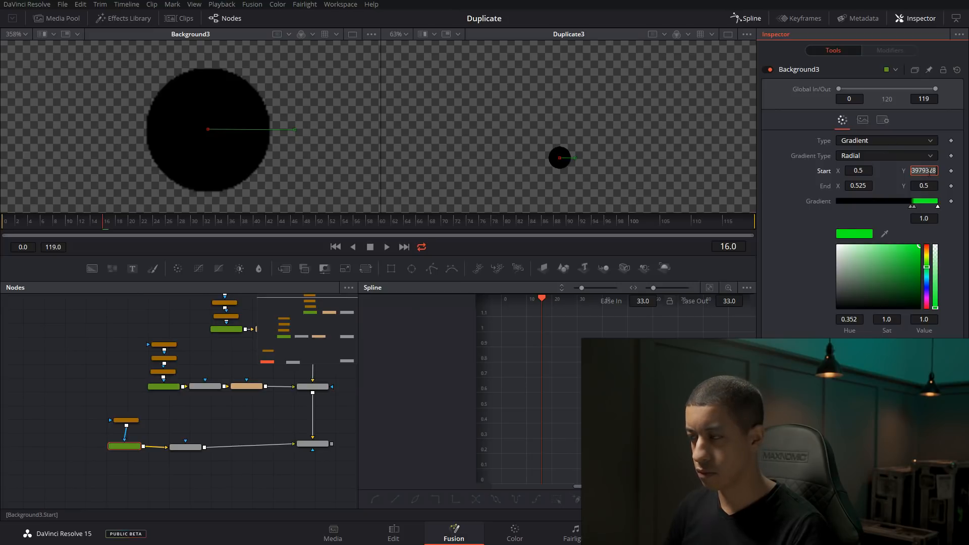
pyautogui.write('0.5')
pyautogui.press('Tab')
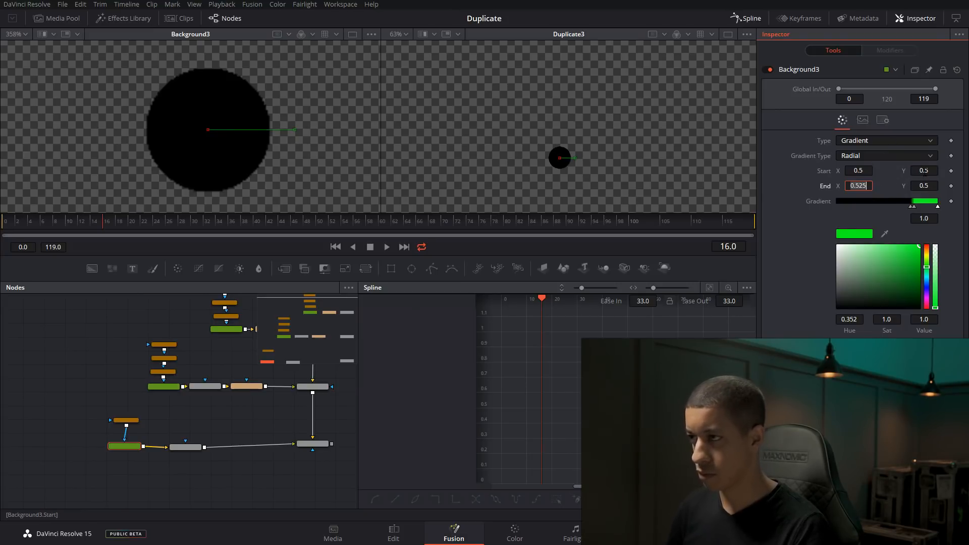
pyautogui.write('0.518')
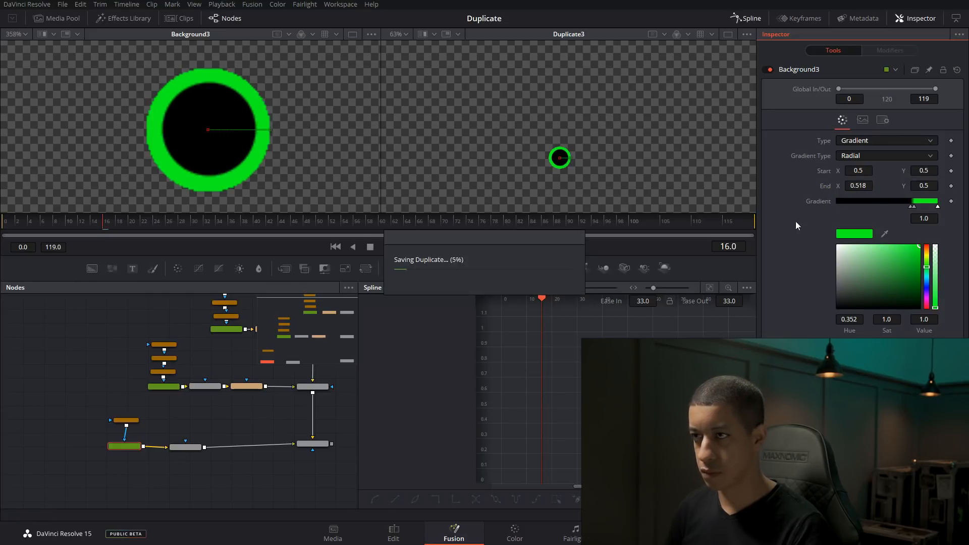
# Step: Display Merge2 in the second viewer, zoom out, and fit the Background3 image in the first viewer
pyautogui.click(189, 451)
pyautogui.scroll(-2, 283, 445)
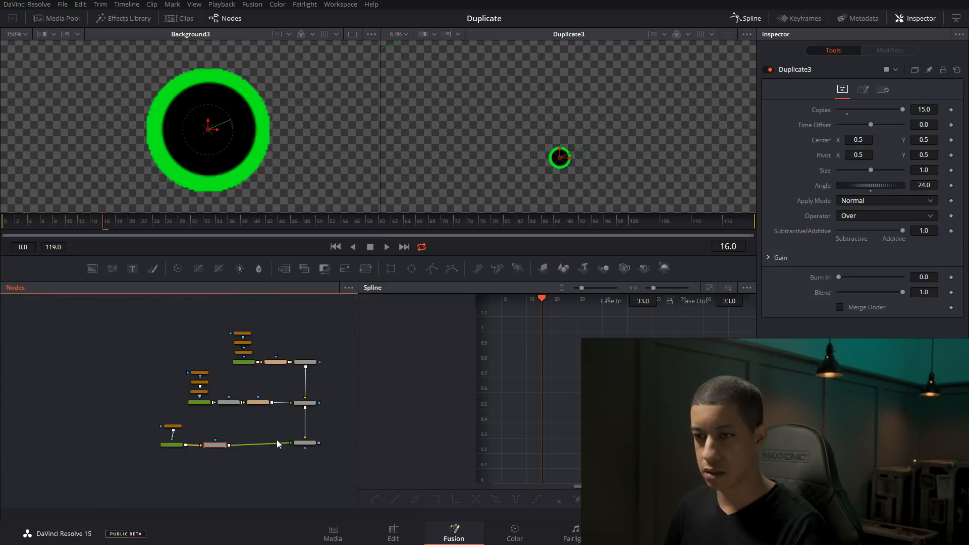
pyautogui.click(299, 444)
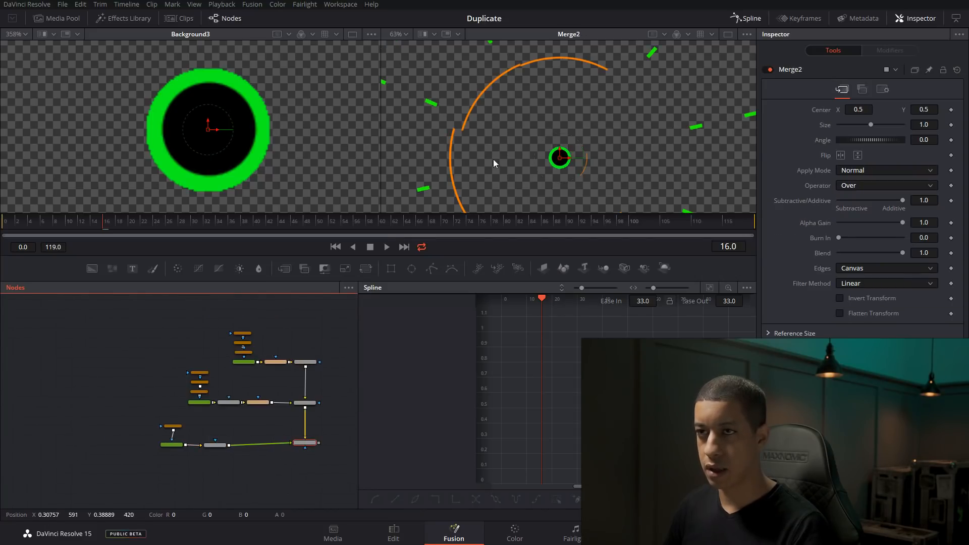
pyautogui.scroll(-3, 511, 158)
pyautogui.click(23, 33)
pyautogui.click(31, 48)
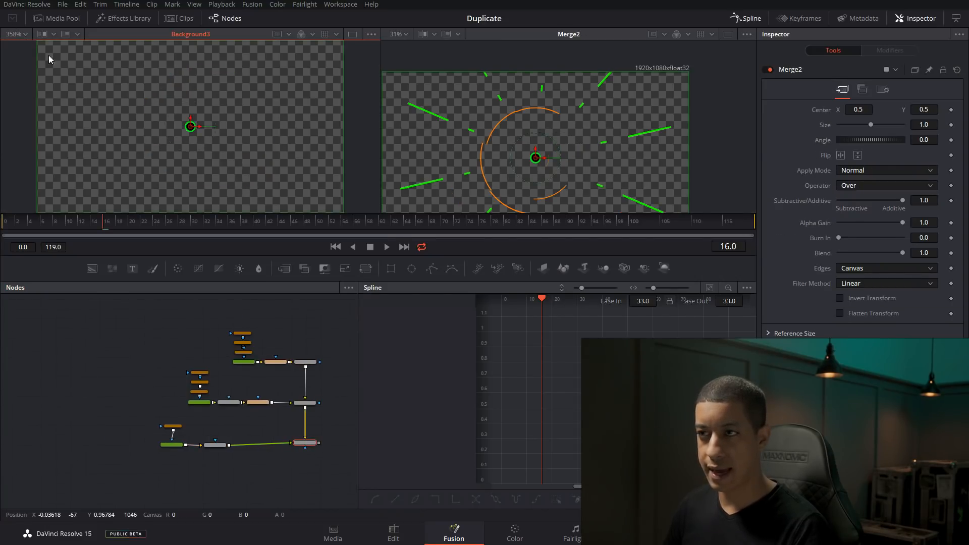
# Step: Make room before Duplicate3 and insert a Transform node between Background3 and Duplicate3
pyautogui.moveTo(217, 446); pyautogui.dragTo(238, 448)
pyautogui.click(170, 446)
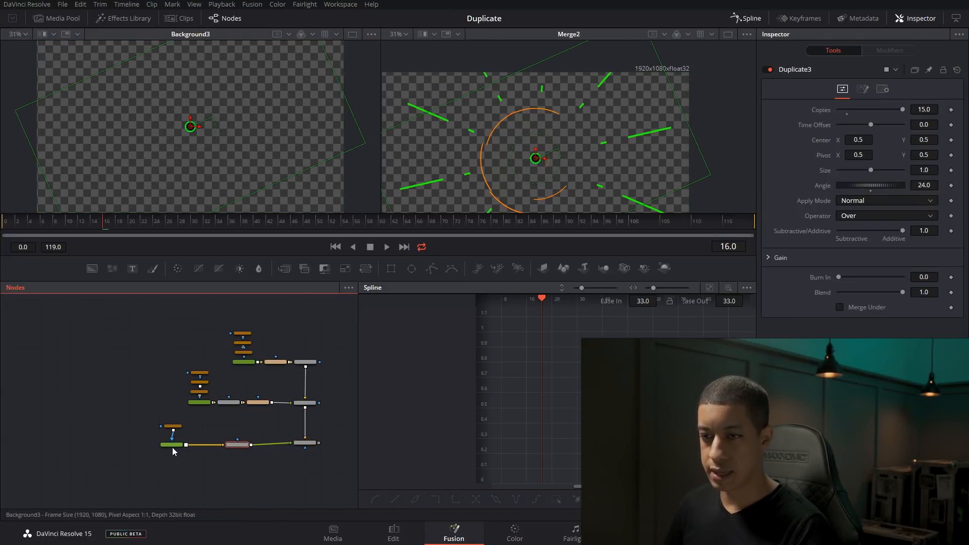
pyautogui.scroll(4, 174, 448)
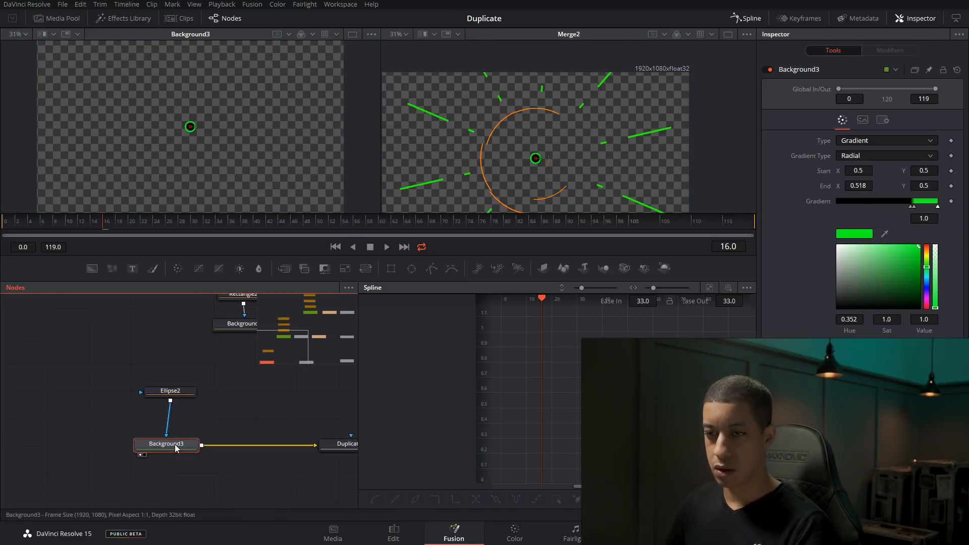
pyautogui.moveTo(266, 415); pyautogui.dragTo(207, 399)
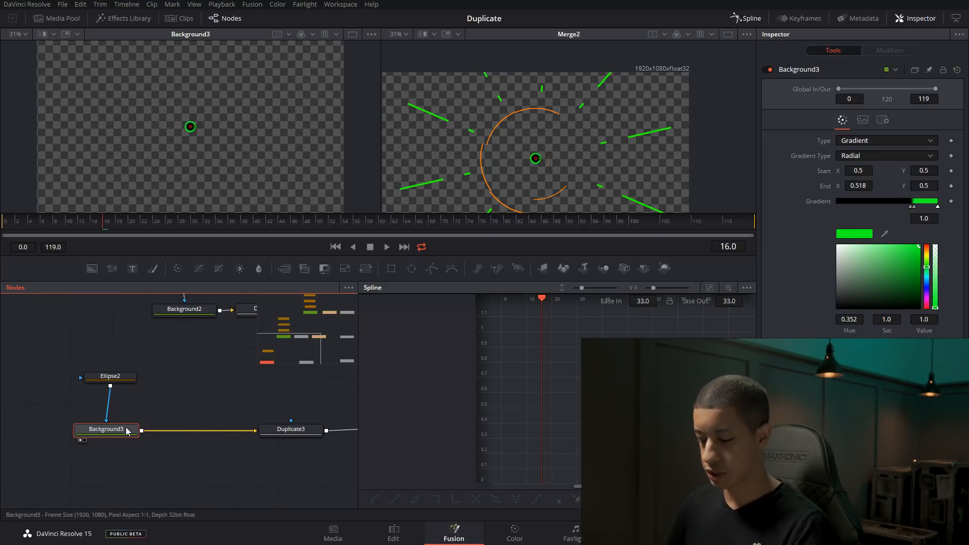
pyautogui.hotkey('shift', 'space')
pyautogui.write('du')
pyautogui.press('BackSpace')
pyautogui.press('BackSpace')
pyautogui.write('tran')
pyautogui.press('Return')
# Step: Try moving the Transform3 center outward to about X 0.775 and return center X to 0.5
pyautogui.moveTo(545, 160); pyautogui.dragTo(630, 163)
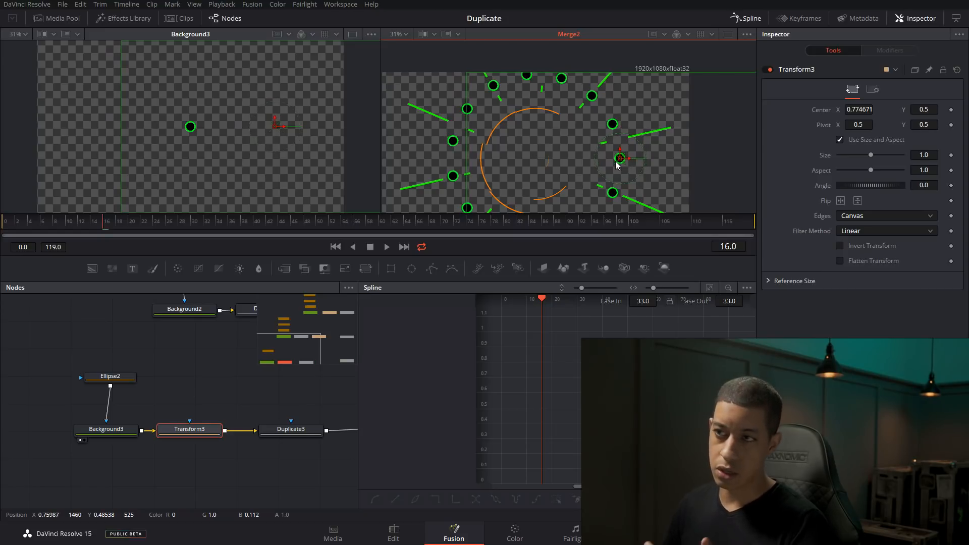
pyautogui.moveTo(630, 159); pyautogui.dragTo(543, 164)
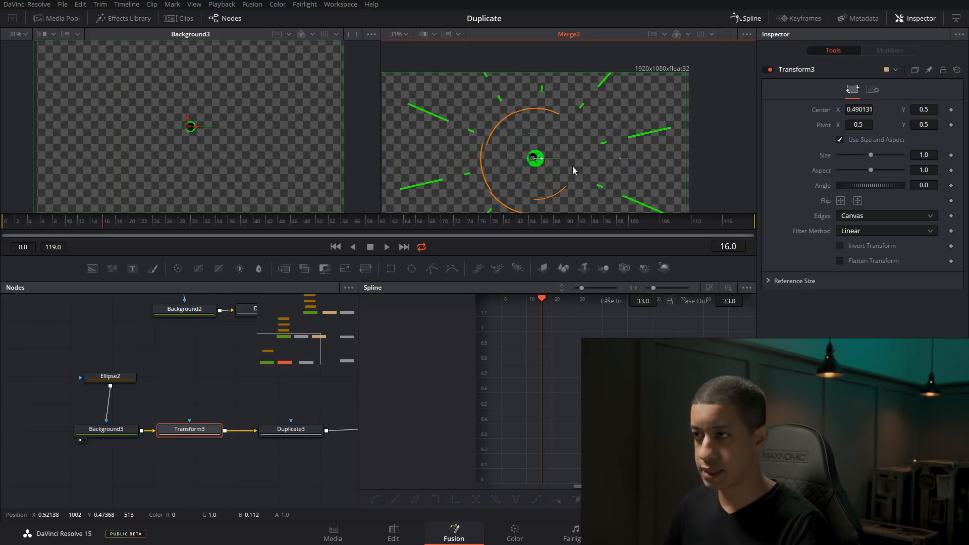
pyautogui.doubleClick(862, 109)
pyautogui.write('.')
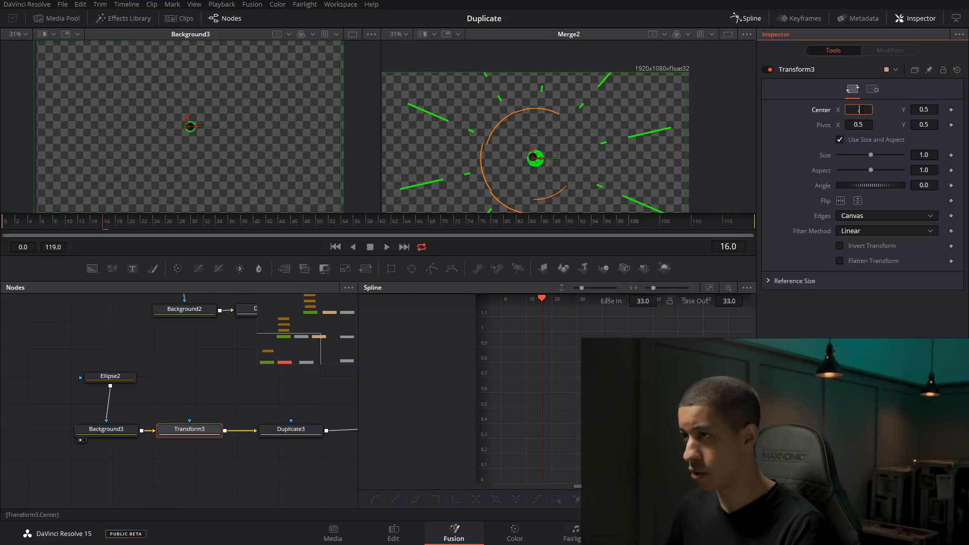
pyautogui.write('5')
pyautogui.press('Return')
# Step: Keyframe Transform3's center at frame 2, and at frame 20 move it outward to about X 0.773
pyautogui.click(18, 225)
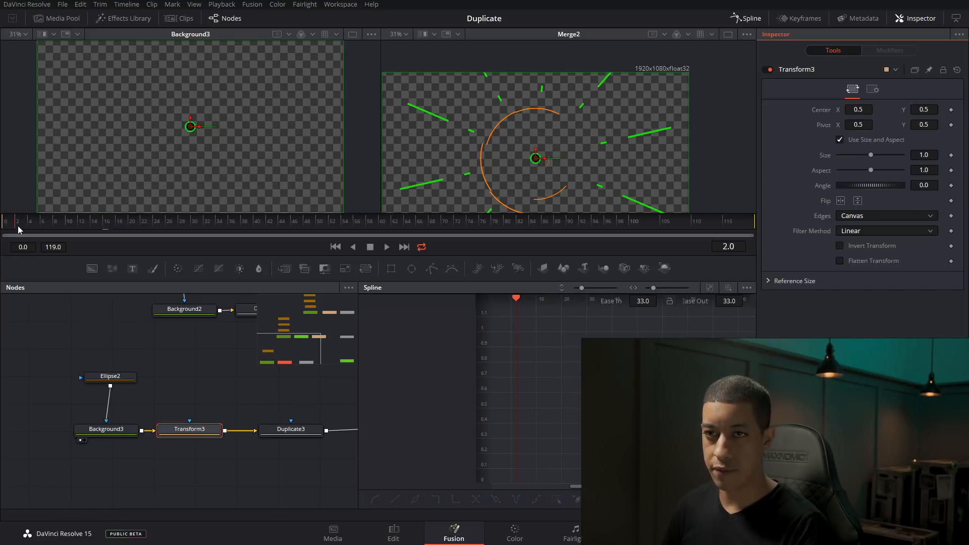
pyautogui.click(952, 110)
pyautogui.moveTo(36, 227); pyautogui.dragTo(132, 228)
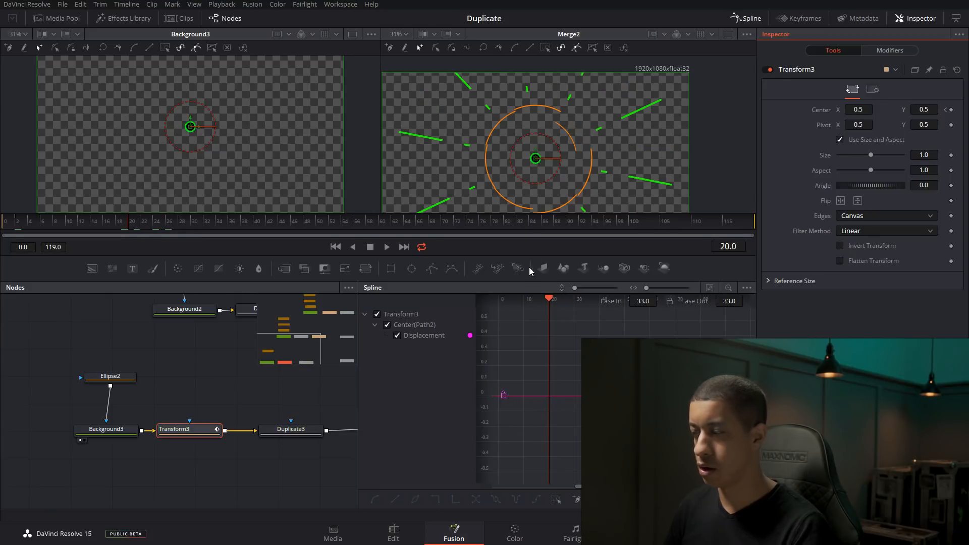
pyautogui.click(182, 433)
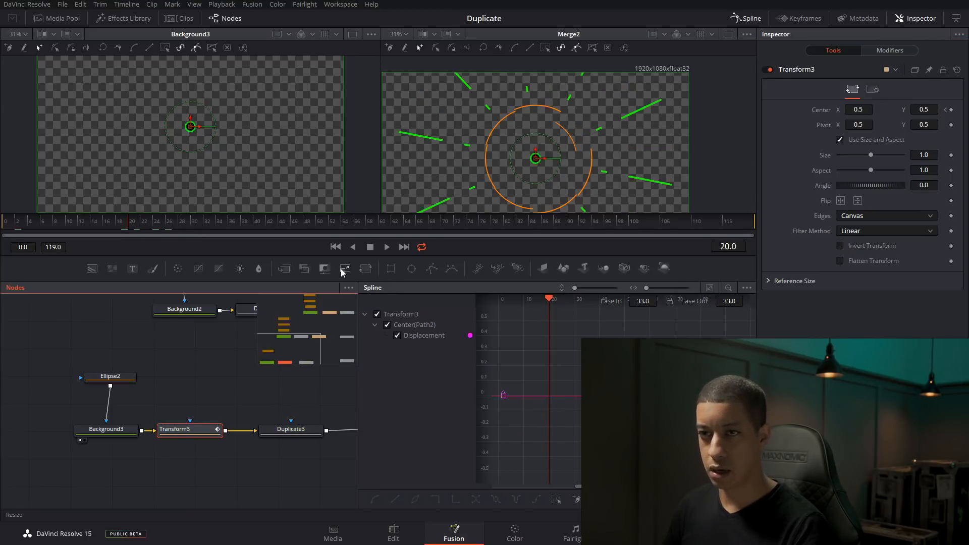
pyautogui.moveTo(546, 161); pyautogui.dragTo(630, 160)
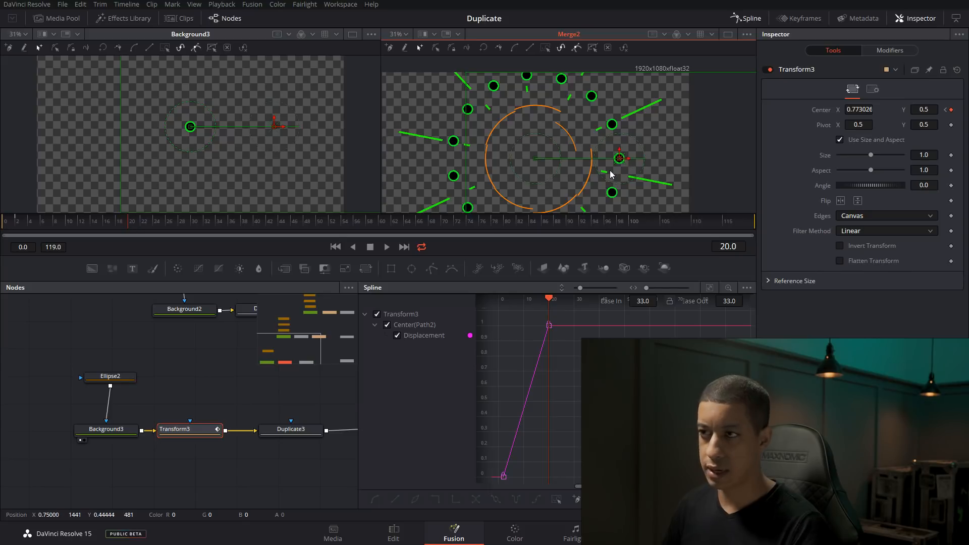
# Step: Stagger the dots by setting Duplicate3's time offset to -2
pyautogui.click(289, 430)
pyautogui.click(932, 124)
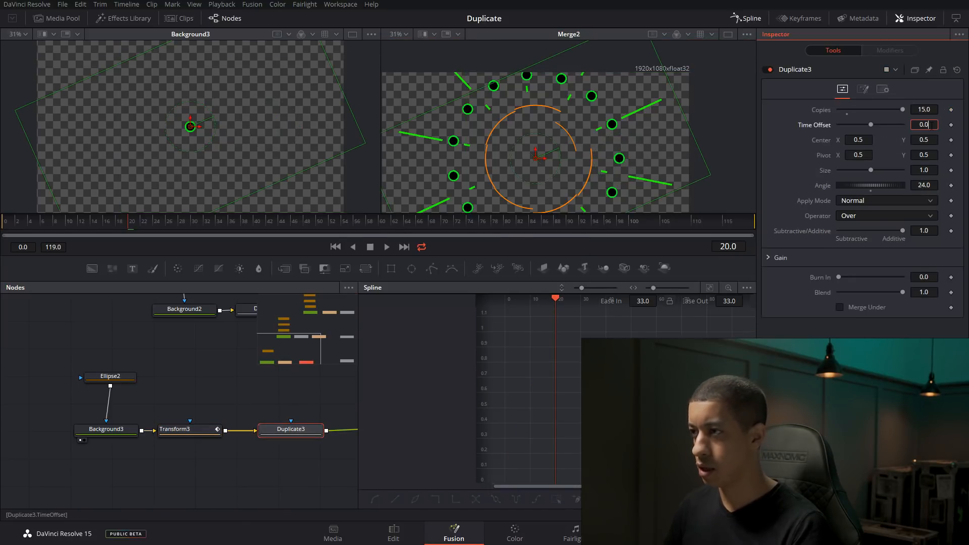
pyautogui.write('-2')
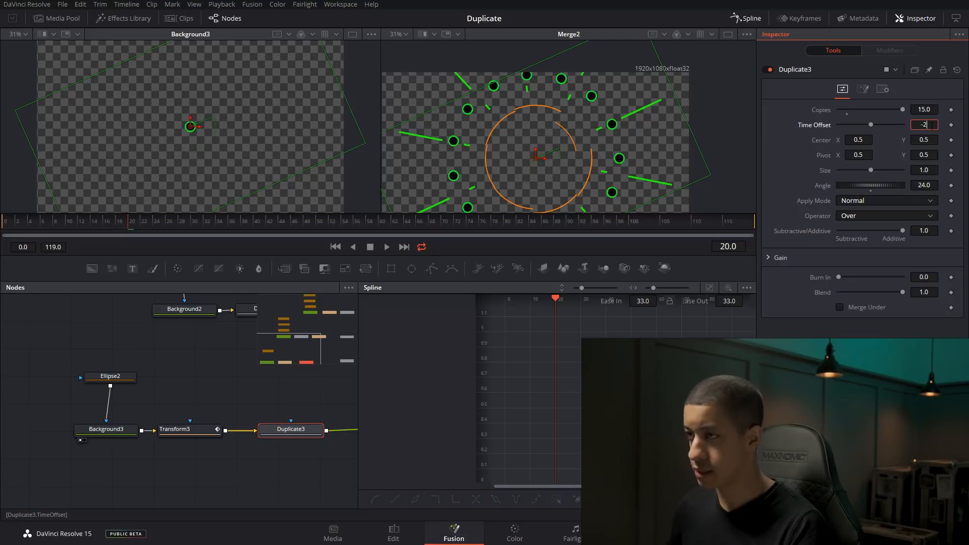
pyautogui.press('Tab')
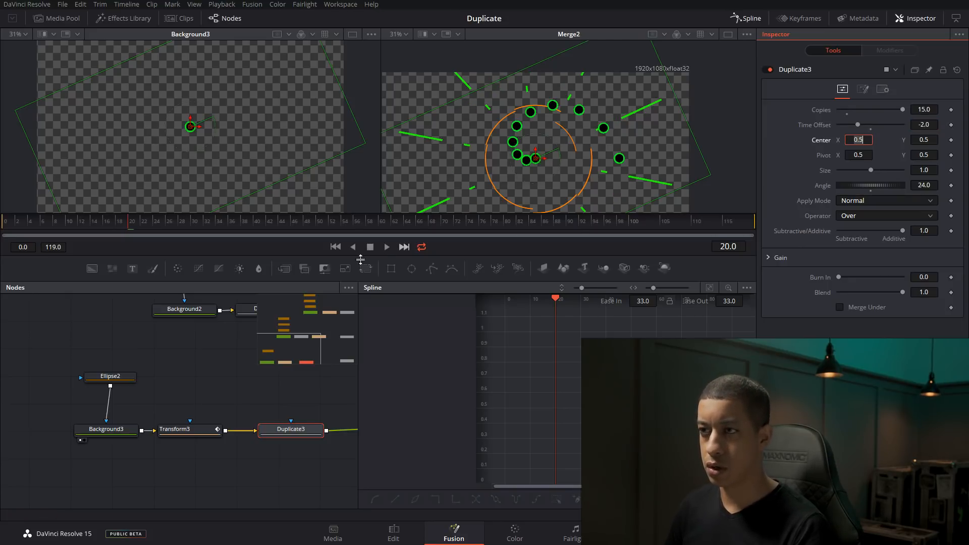
# Step: Play the Duplicate3 dot animation from the first frame to check the staggered motion
pyautogui.moveTo(100, 227); pyautogui.dragTo(0, 230)
pyautogui.press('space')
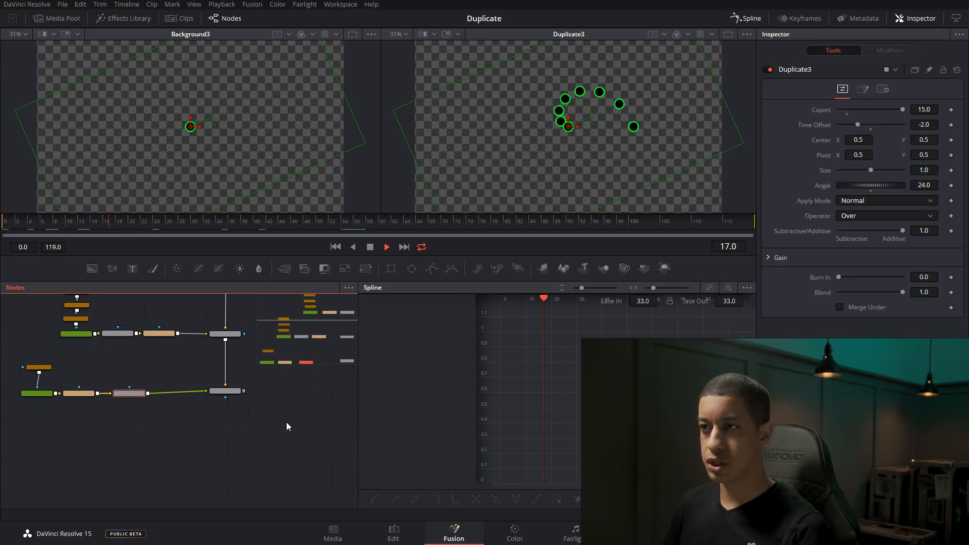
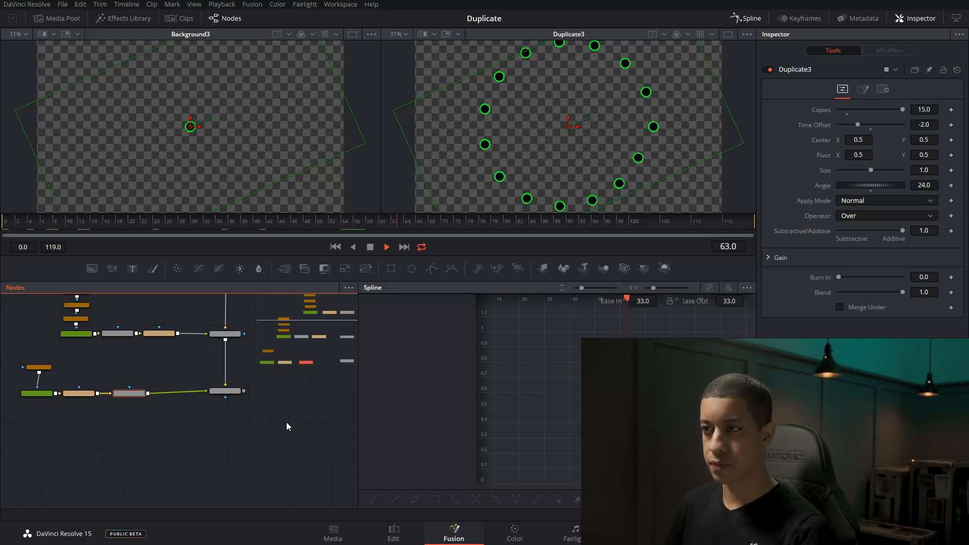
pyautogui.press('space')
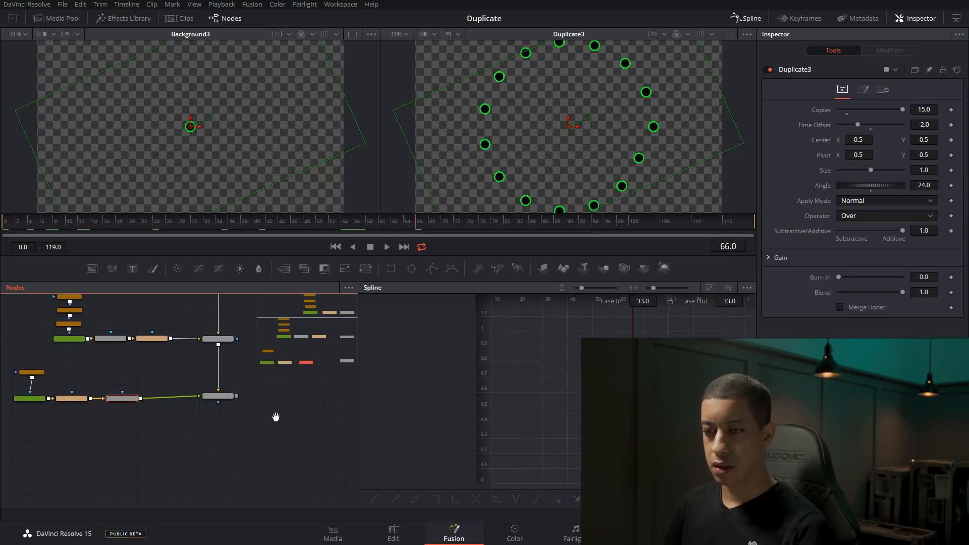
# Step: Display Merge2 in the second viewer and scrub through the combined animation, stopping at frame 54
pyautogui.click(230, 402)
pyautogui.press('2')
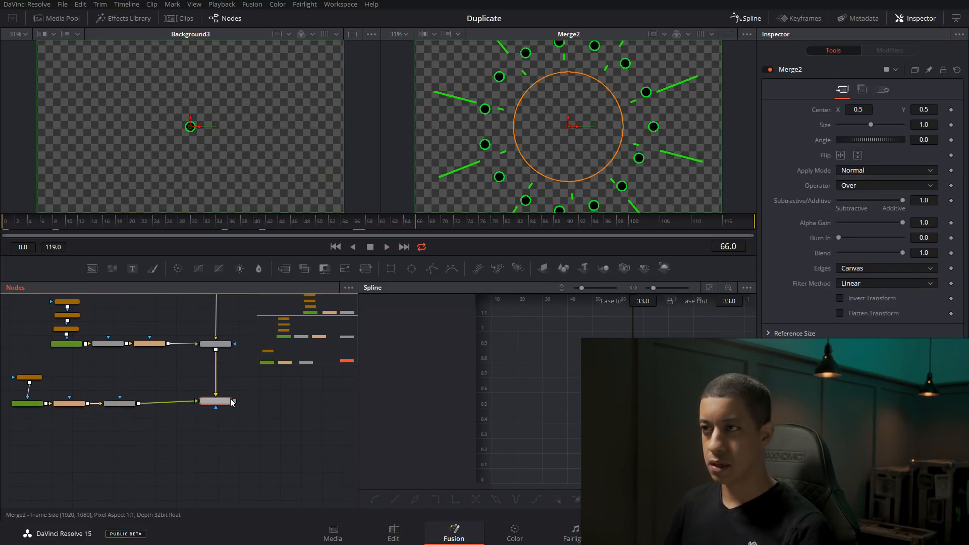
pyautogui.moveTo(272, 225); pyautogui.dragTo(344, 228)
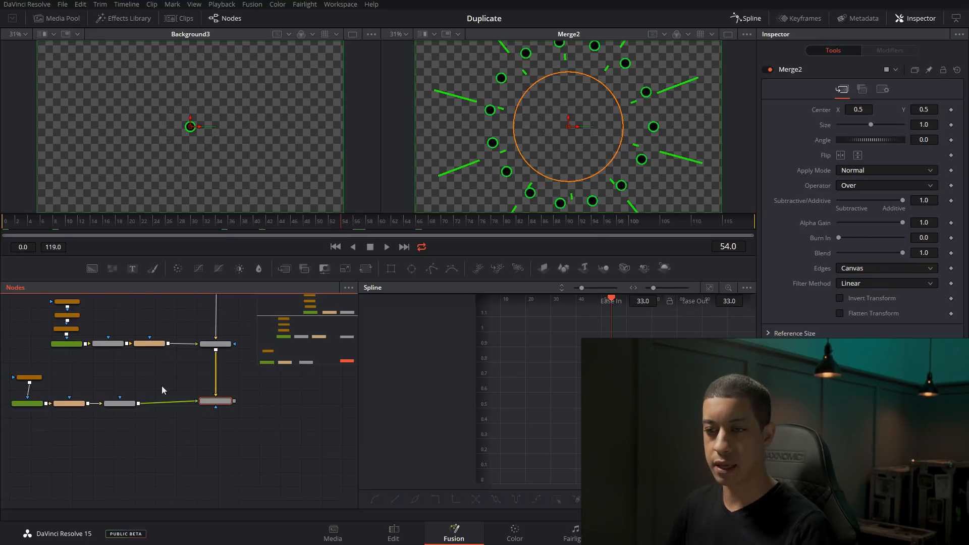
# Step: Review the node branches feeding Merge2, from the Background3 dots up to the Background1 arcs
pyautogui.scroll(3, 199, 411)
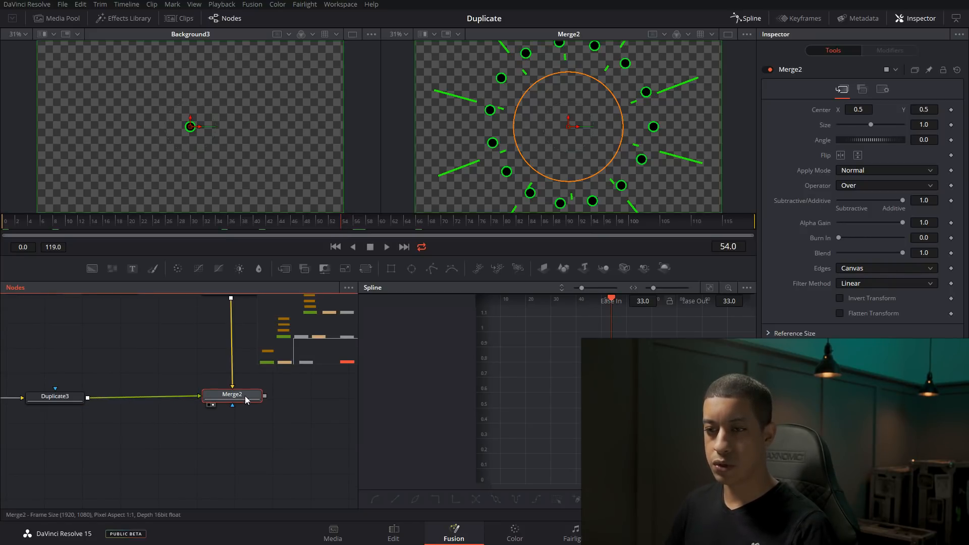
pyautogui.moveTo(245, 396); pyautogui.dragTo(240, 397)
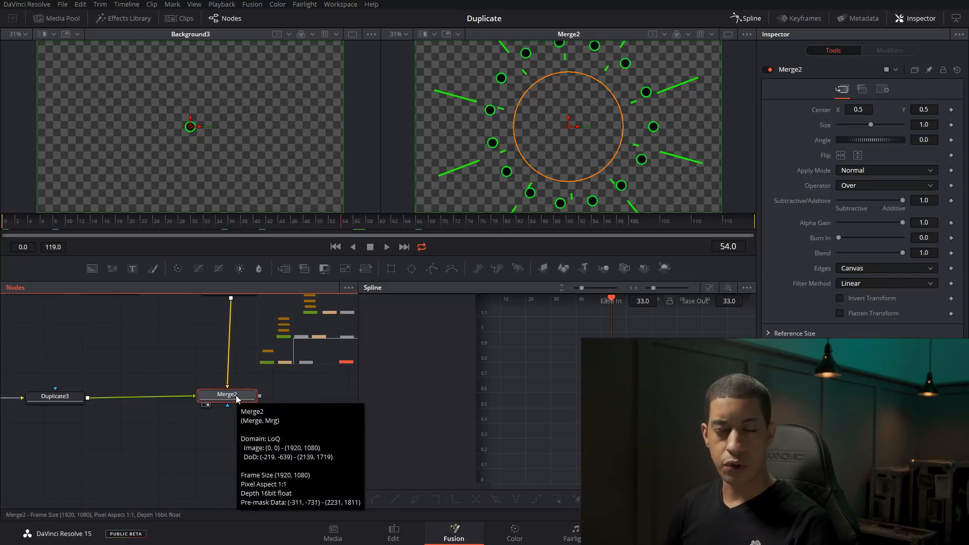
pyautogui.scroll(-4, 237, 399)
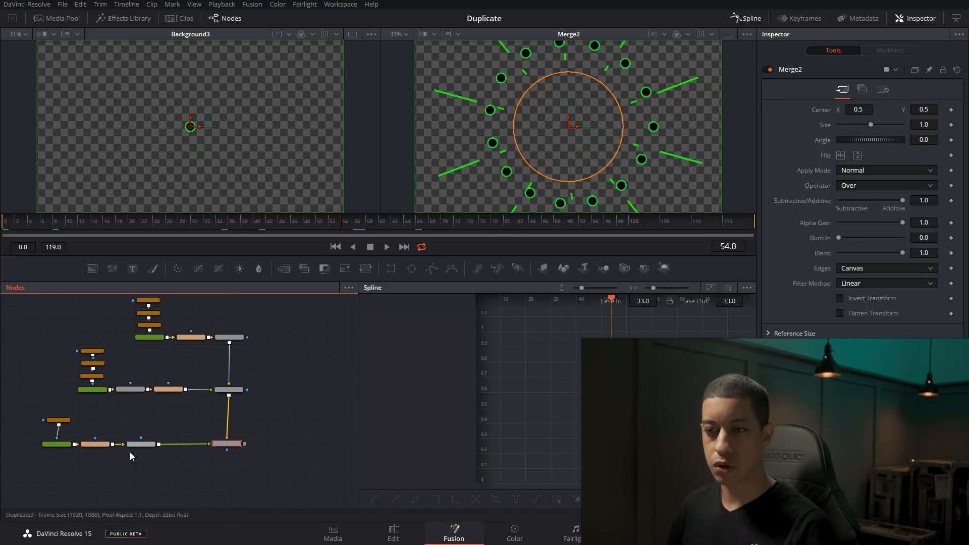
pyautogui.scroll(4, 104, 425)
pyautogui.moveTo(99, 435); pyautogui.dragTo(151, 428)
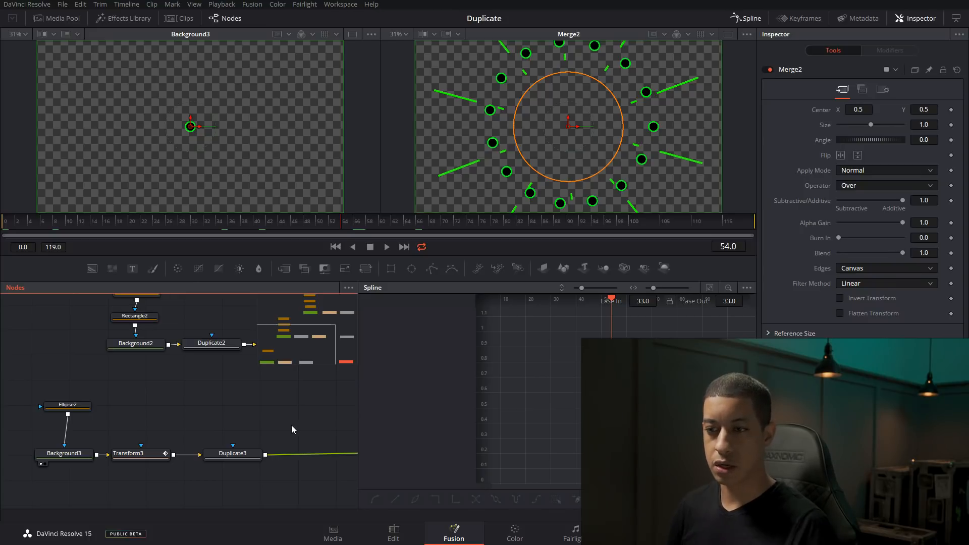
pyautogui.moveTo(270, 438); pyautogui.dragTo(202, 452)
pyautogui.moveTo(241, 405); pyautogui.dragTo(99, 432)
pyautogui.scroll(3, 151, 331)
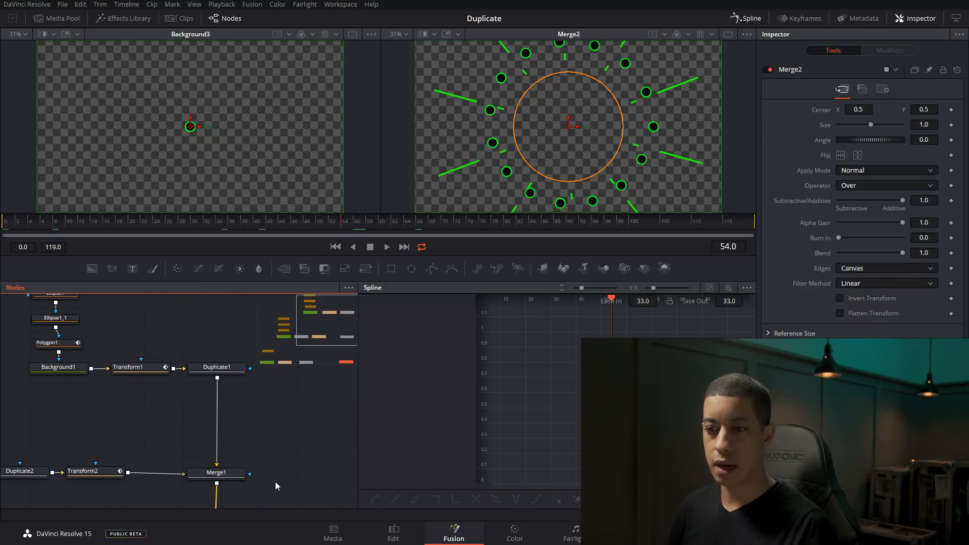
# Step: Pre-render Merge2 to a disk cache with caching enabled and play back the combined animation
pyautogui.scroll(-3, 267, 480)
pyautogui.rightClick(204, 413)
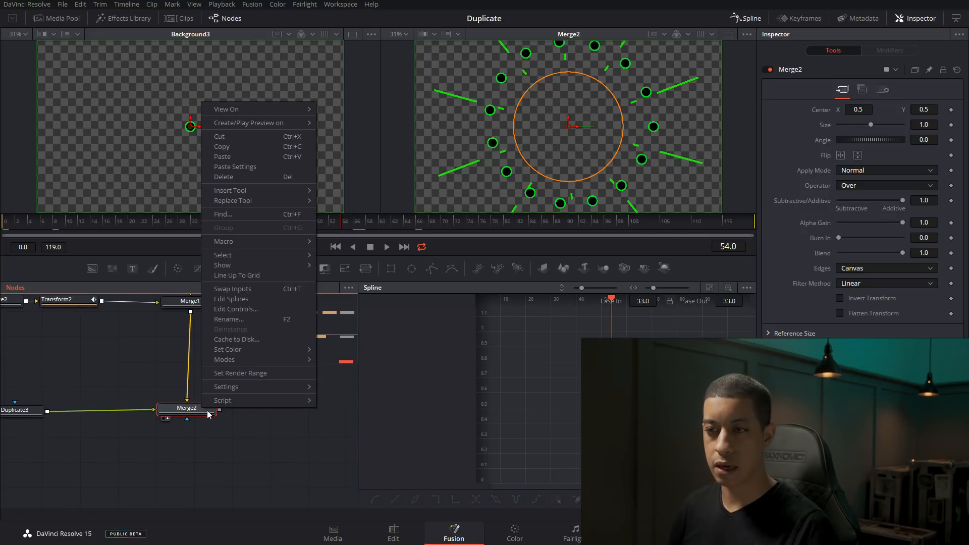
pyautogui.click(251, 339)
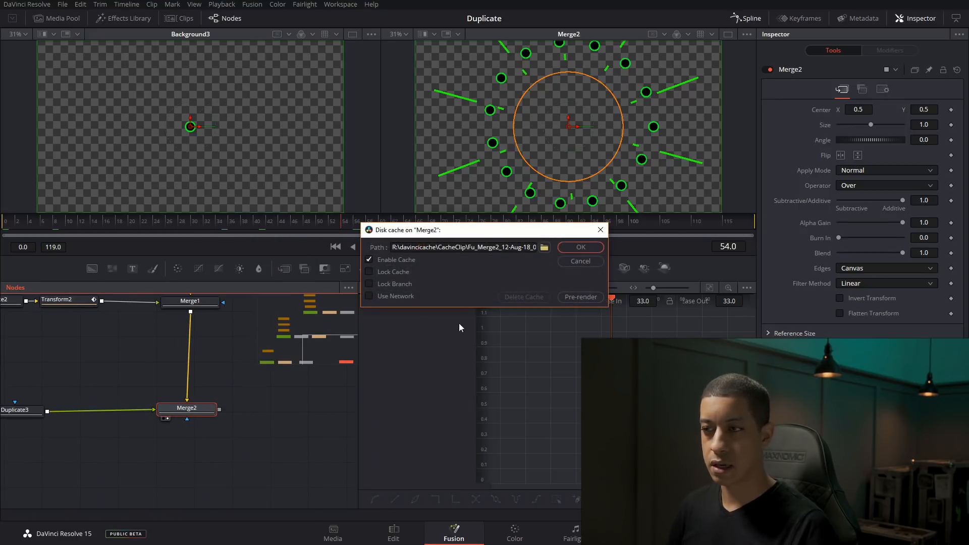
pyautogui.click(581, 298)
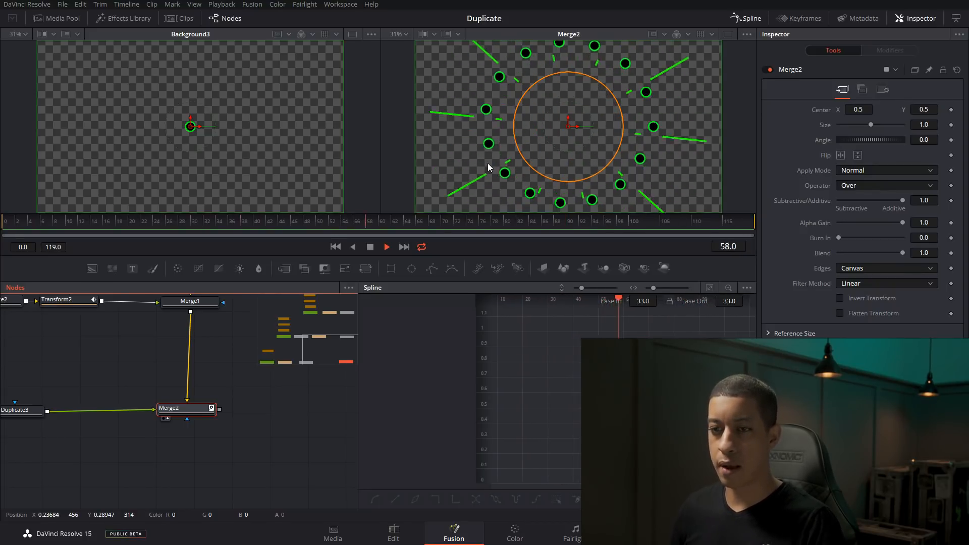
pyautogui.moveTo(47, 444); pyautogui.dragTo(98, 435)
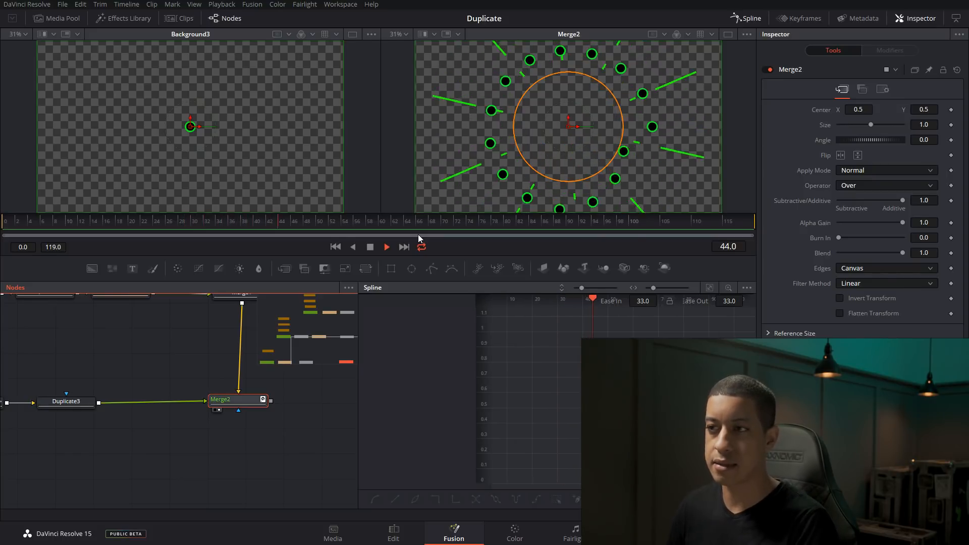
# Step: Stop the playback and inspect the jitter settings of the Duplicate3 node
pyautogui.click(373, 248)
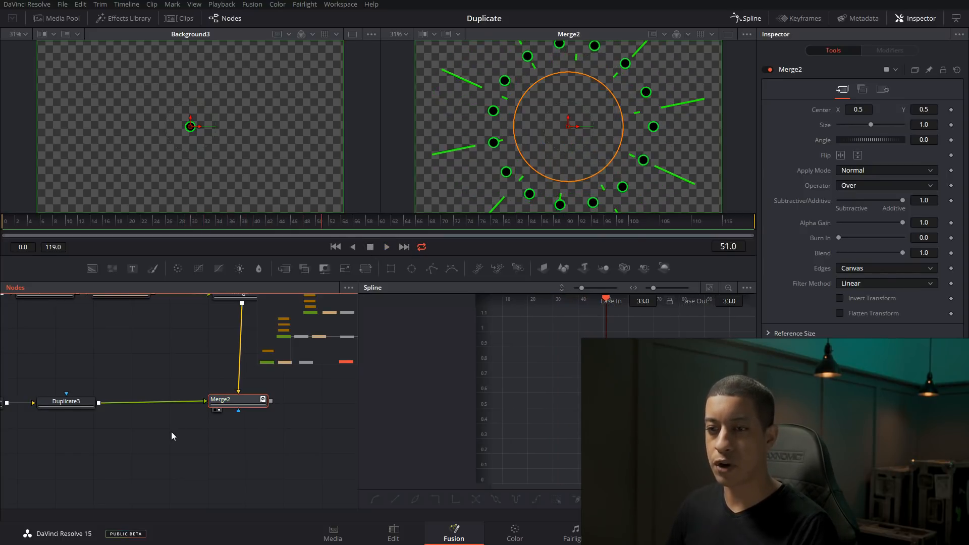
pyautogui.moveTo(84, 419); pyautogui.dragTo(153, 432)
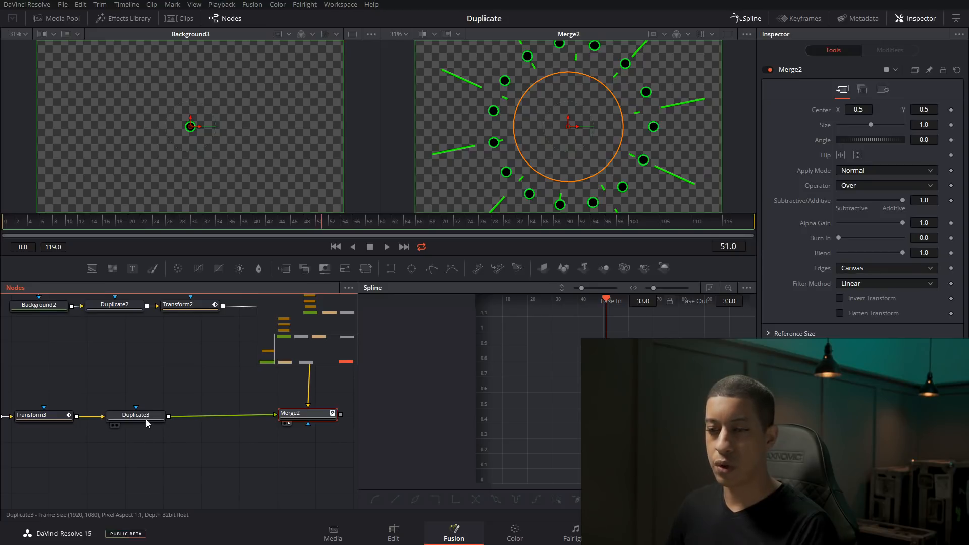
pyautogui.click(146, 419)
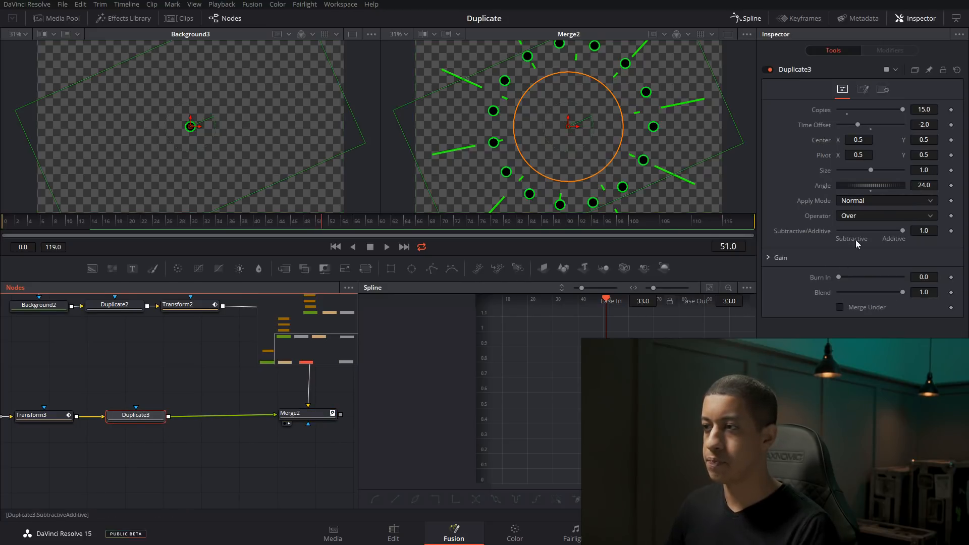
pyautogui.click(864, 89)
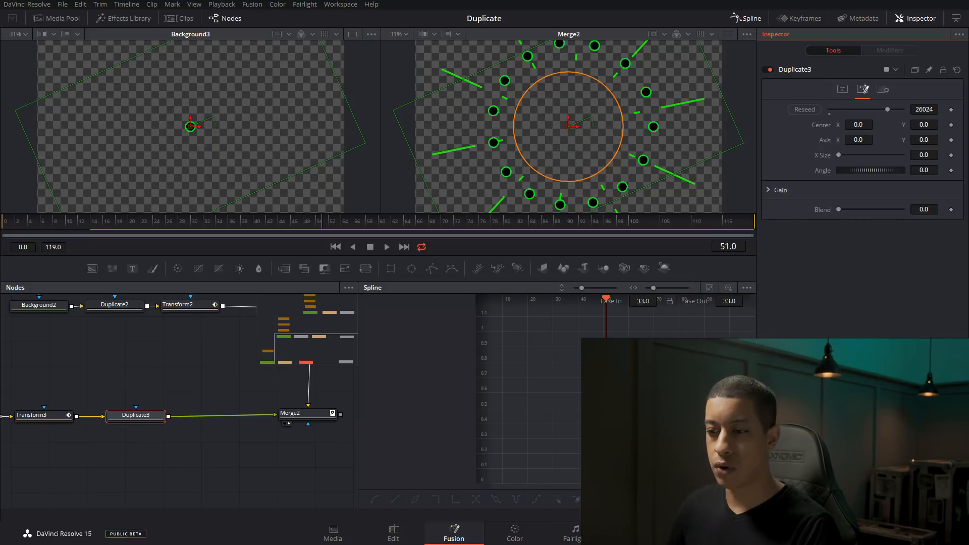
# Step: Scrub the reference animation in Timeline 2 on the Edit page, and open Compound Clip 3 in Fusion
pyautogui.click(392, 536)
pyautogui.moveTo(167, 320); pyautogui.dragTo(132, 321)
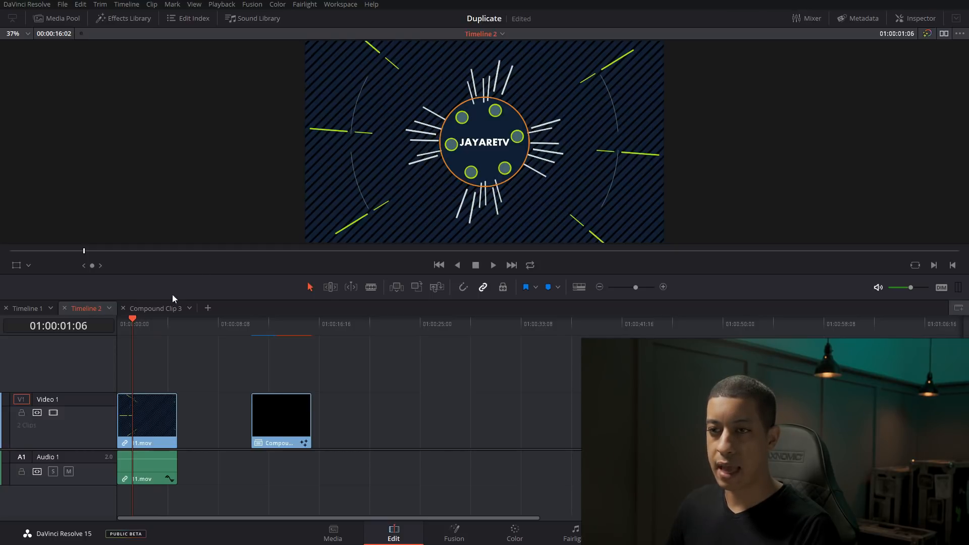
pyautogui.click(149, 309)
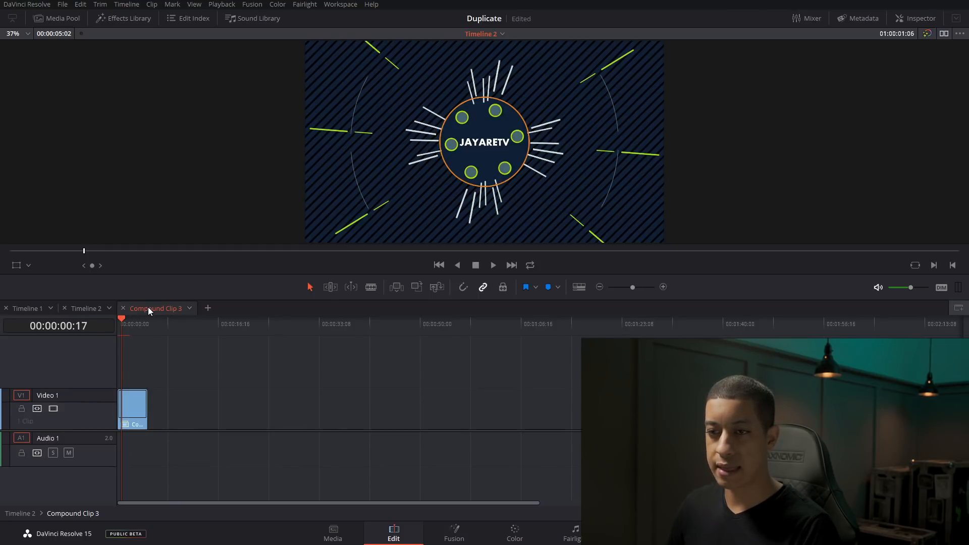
pyautogui.click(469, 537)
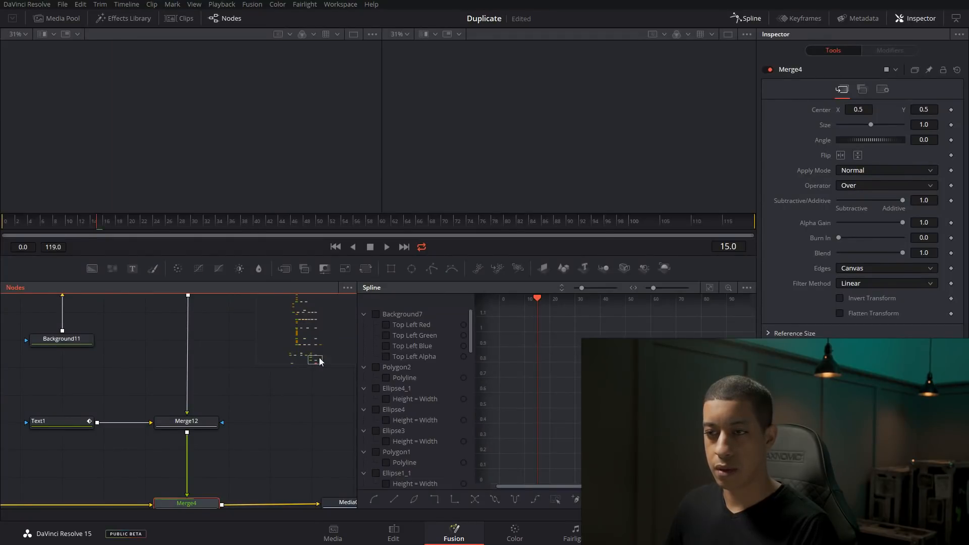
# Step: Hide the spline editor and locate the Rectangle1 branch of the white lines in the node graph
pyautogui.moveTo(319, 358); pyautogui.dragTo(306, 330)
pyautogui.click(740, 15)
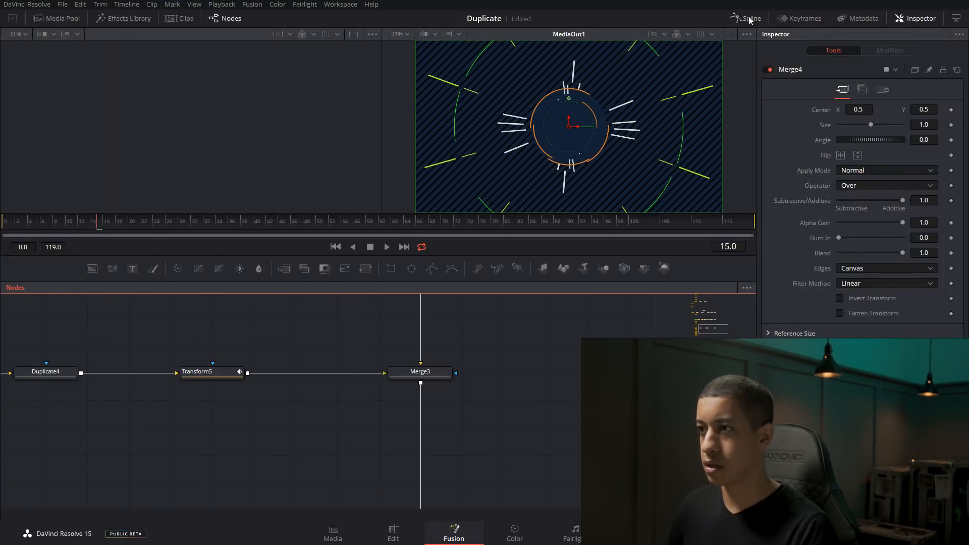
pyautogui.moveTo(330, 417); pyautogui.dragTo(606, 433)
pyautogui.moveTo(294, 398); pyautogui.dragTo(346, 456)
pyautogui.moveTo(479, 309); pyautogui.dragTo(389, 520)
pyautogui.moveTo(396, 388)
pyautogui.mouseDown()
pyautogui.moveTo(414, 452)
pyautogui.moveTo(396, 402)
pyautogui.mouseUp()
pyautogui.scroll(-5, 426, 390)
pyautogui.moveTo(423, 356); pyautogui.dragTo(425, 441)
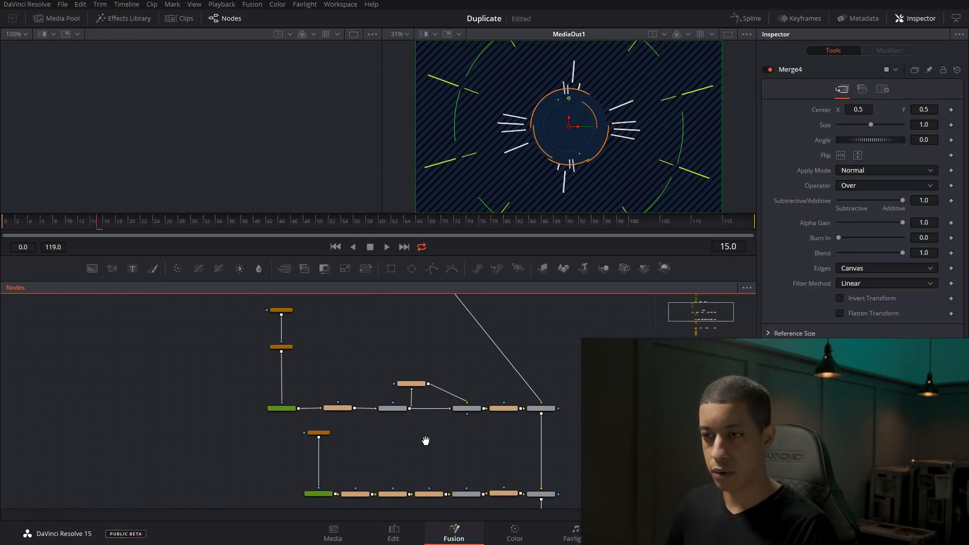
pyautogui.moveTo(344, 331); pyautogui.dragTo(357, 380)
pyautogui.scroll(5, 363, 386)
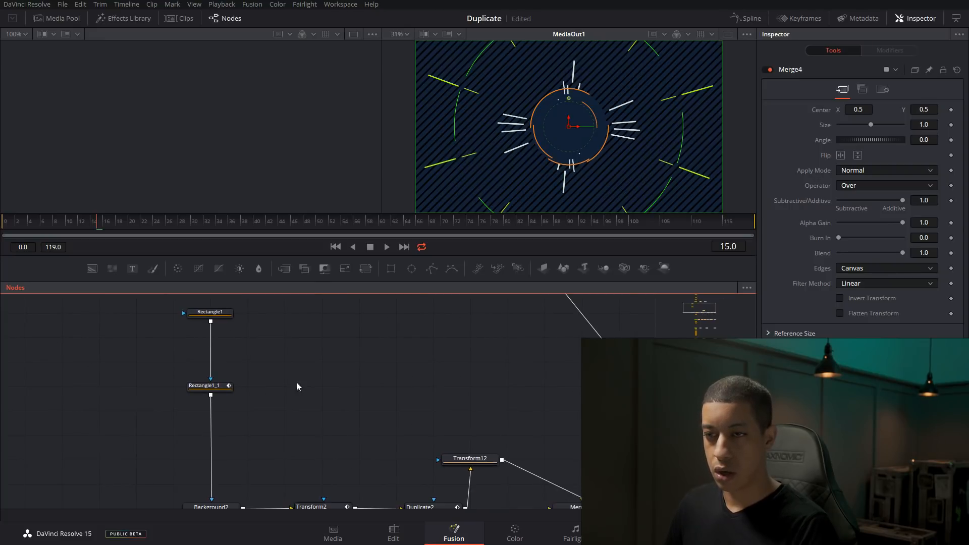
# Step: Display Background2 and Transform2 in turn in the second viewer, and scrub and play the single white line's motion
pyautogui.click(224, 314)
pyautogui.moveTo(259, 453); pyautogui.dragTo(290, 394)
pyautogui.click(254, 450)
pyautogui.press('2')
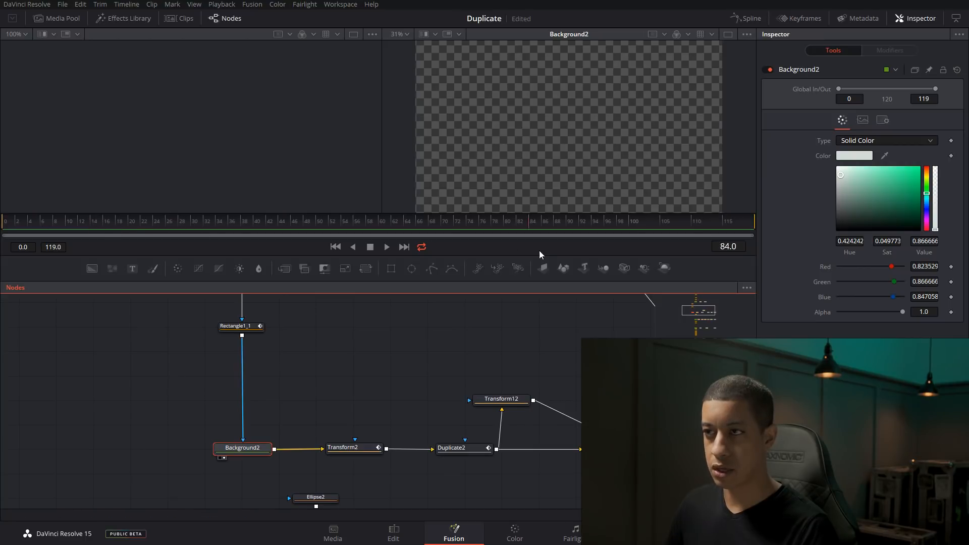
pyautogui.click(354, 448)
pyautogui.press('2')
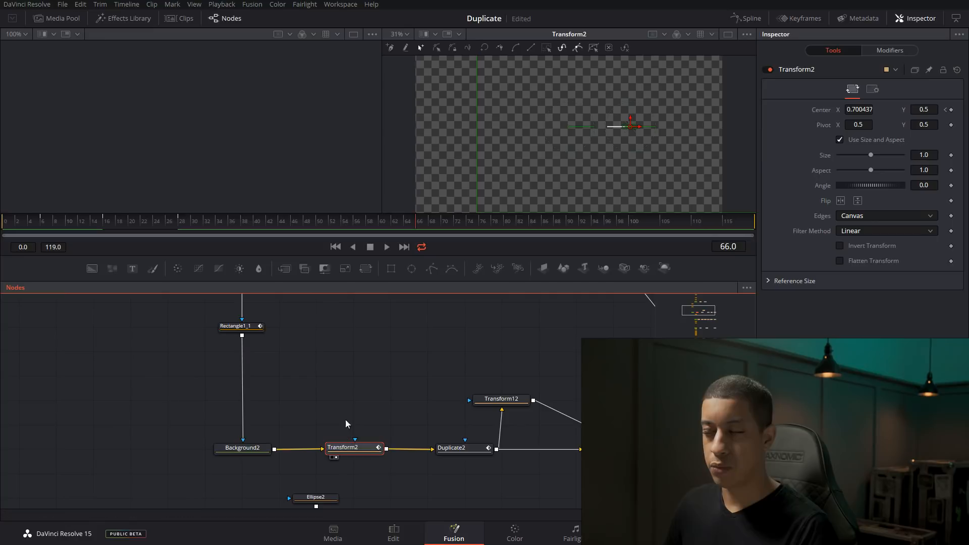
pyautogui.moveTo(186, 220); pyautogui.dragTo(286, 246)
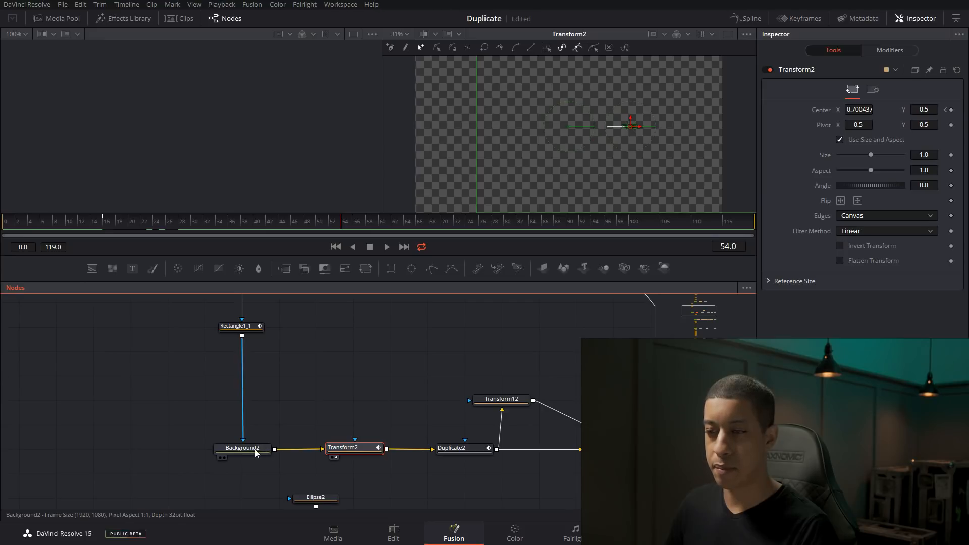
pyautogui.click(292, 338)
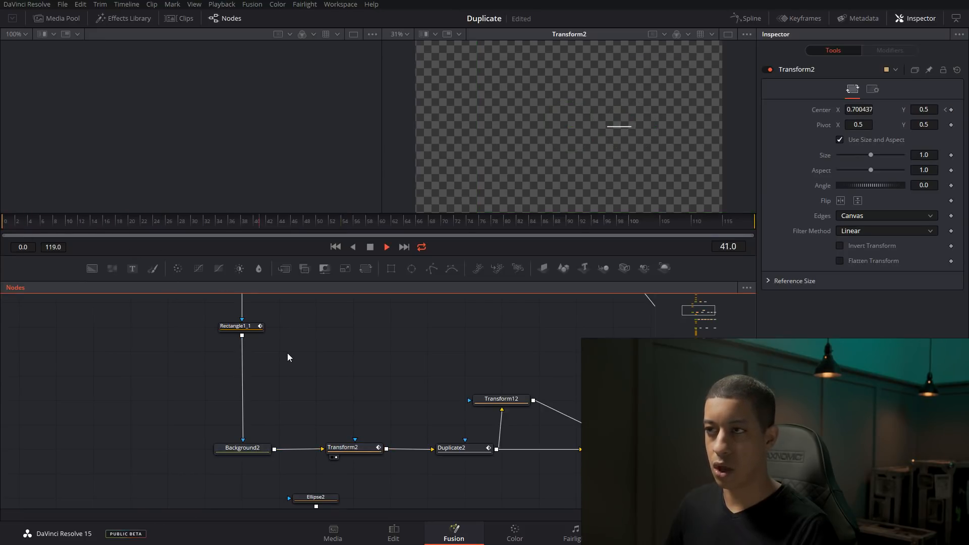
pyautogui.press('space')
# Step: Display Duplicate2 in the second viewer and examine its jitter size and angle keyframes at frames 32 and 74
pyautogui.moveTo(466, 359); pyautogui.dragTo(334, 340)
pyautogui.click(339, 432)
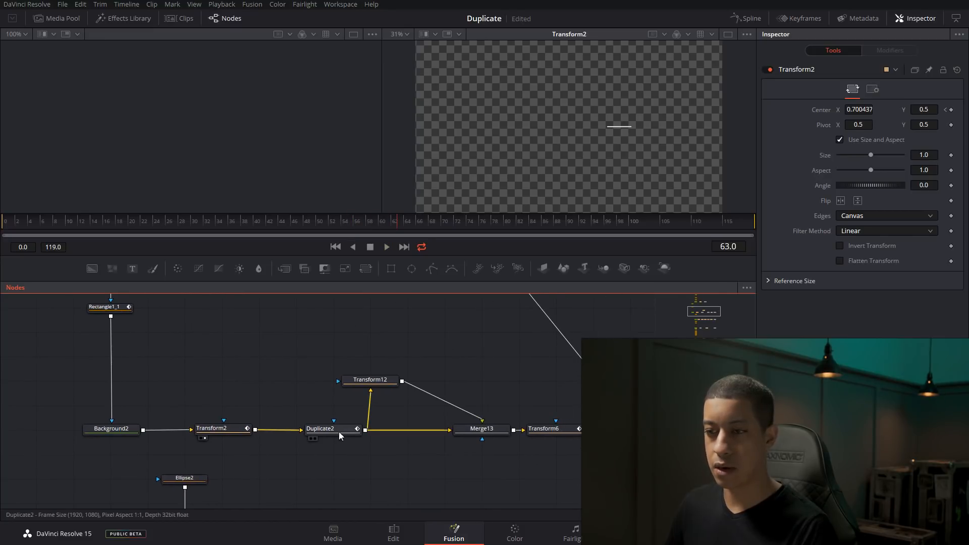
pyautogui.press('2')
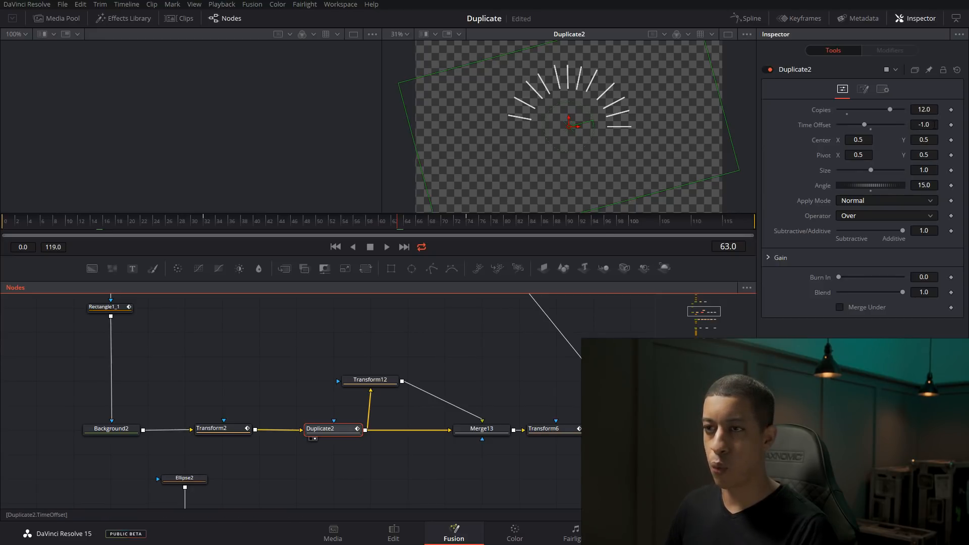
pyautogui.click(863, 90)
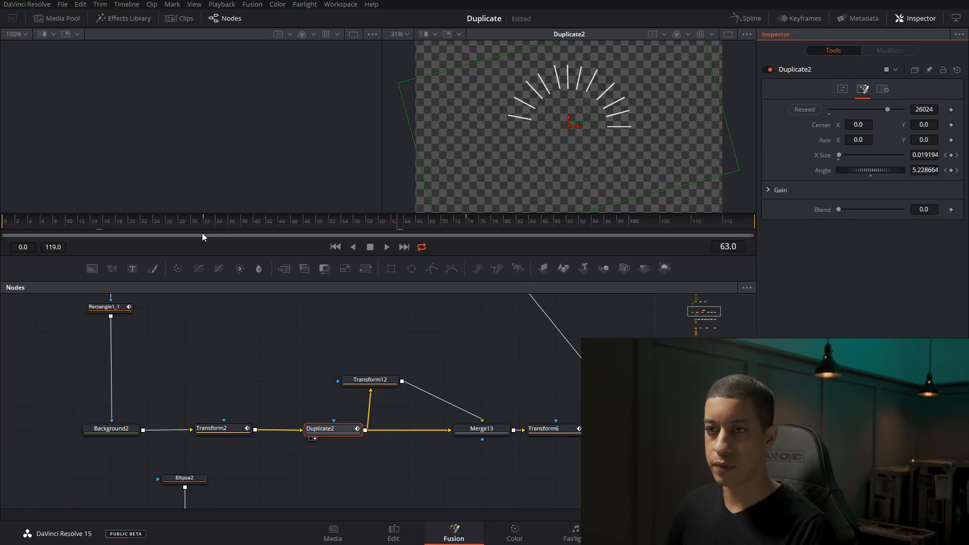
pyautogui.moveTo(258, 223); pyautogui.dragTo(204, 222)
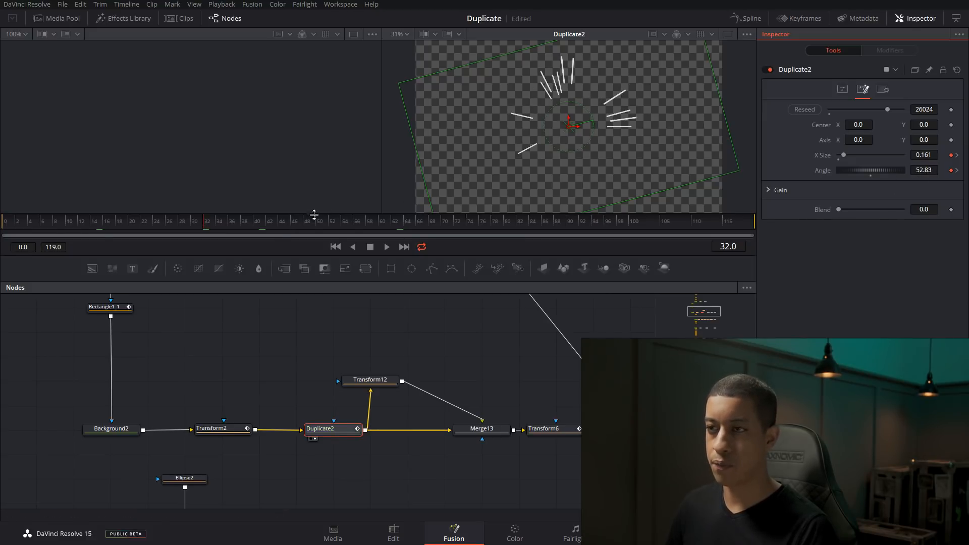
pyautogui.moveTo(439, 225); pyautogui.dragTo(468, 225)
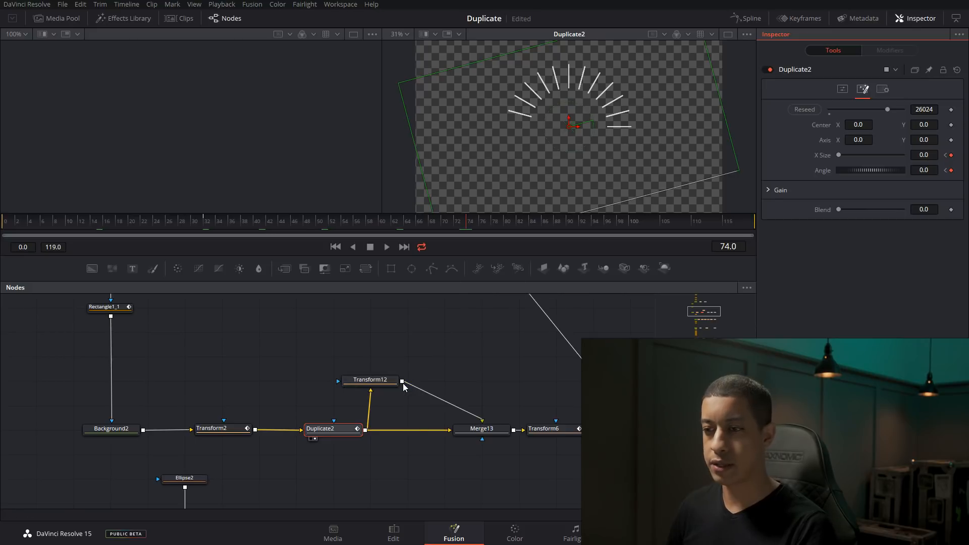
# Step: Compare the rotated half ring of Transform12 with the combined lines of Merge13 in the second viewer, scrubbing to frame 25
pyautogui.click(377, 385)
pyautogui.click(377, 385)
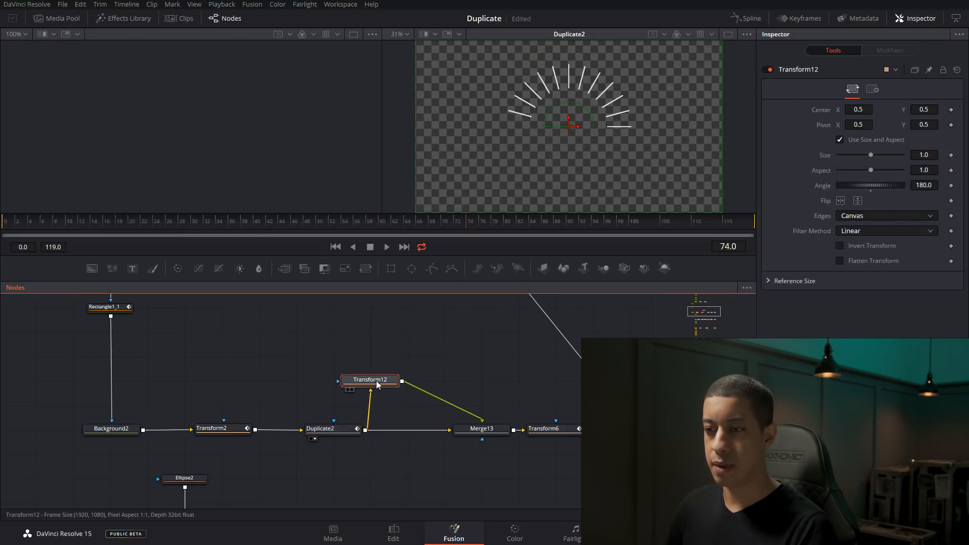
pyautogui.press('2')
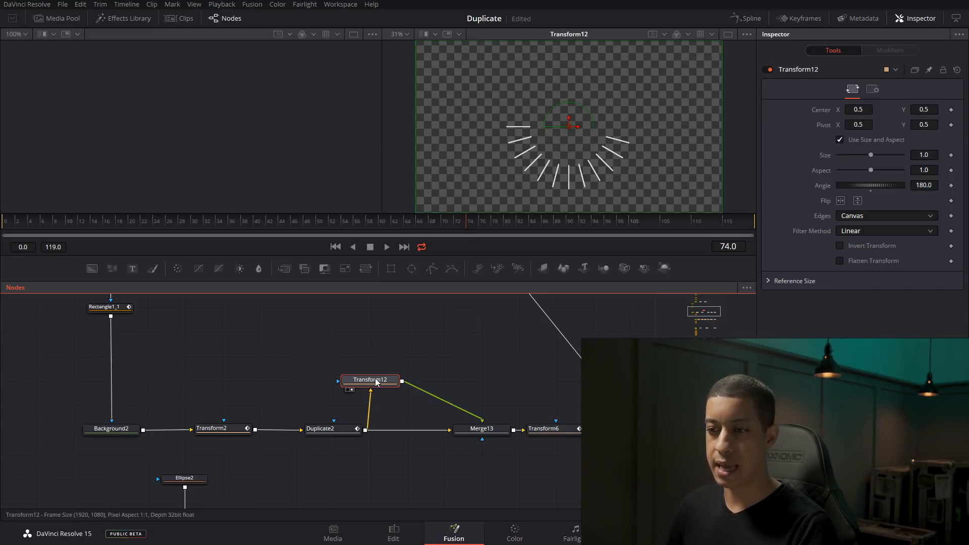
pyautogui.click(470, 430)
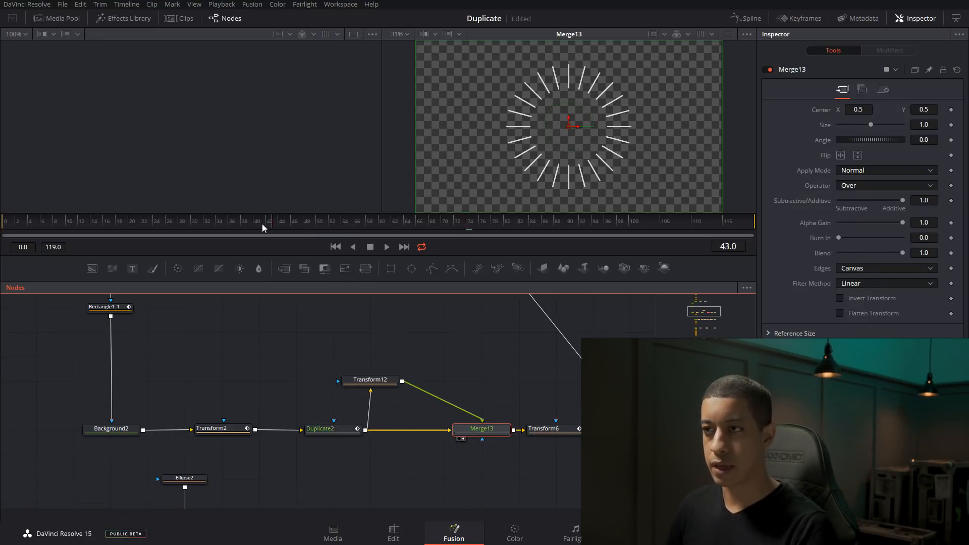
pyautogui.moveTo(262, 223); pyautogui.dragTo(180, 227)
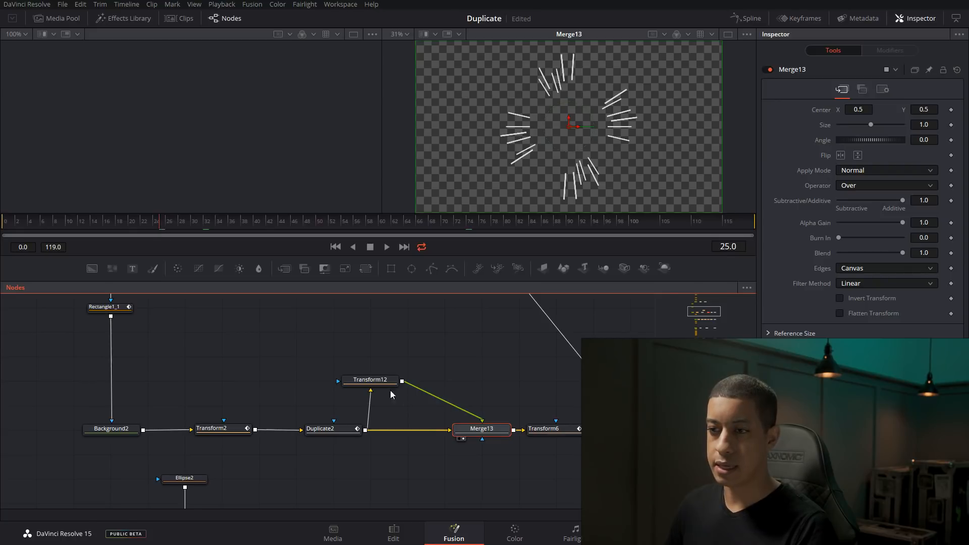
pyautogui.click(370, 380)
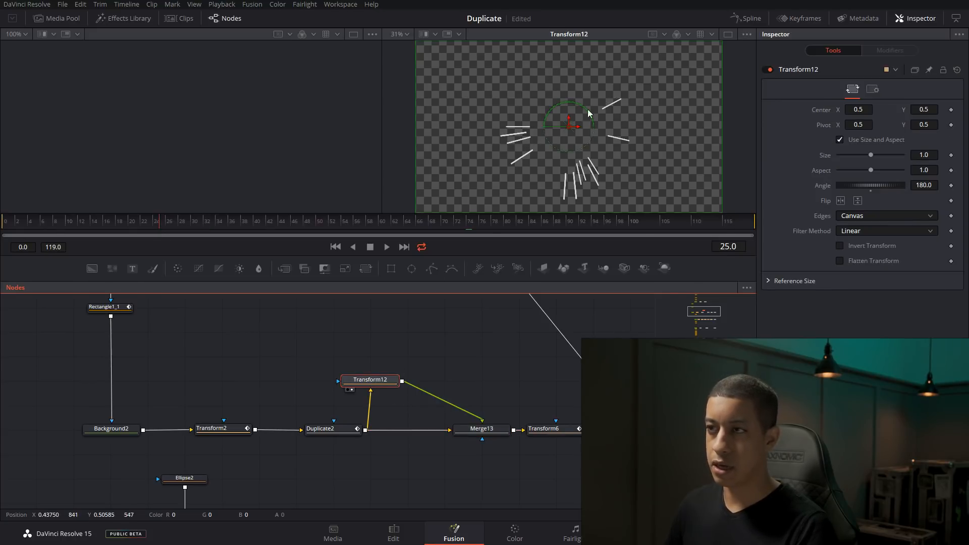
pyautogui.moveTo(492, 430); pyautogui.dragTo(619, 152)
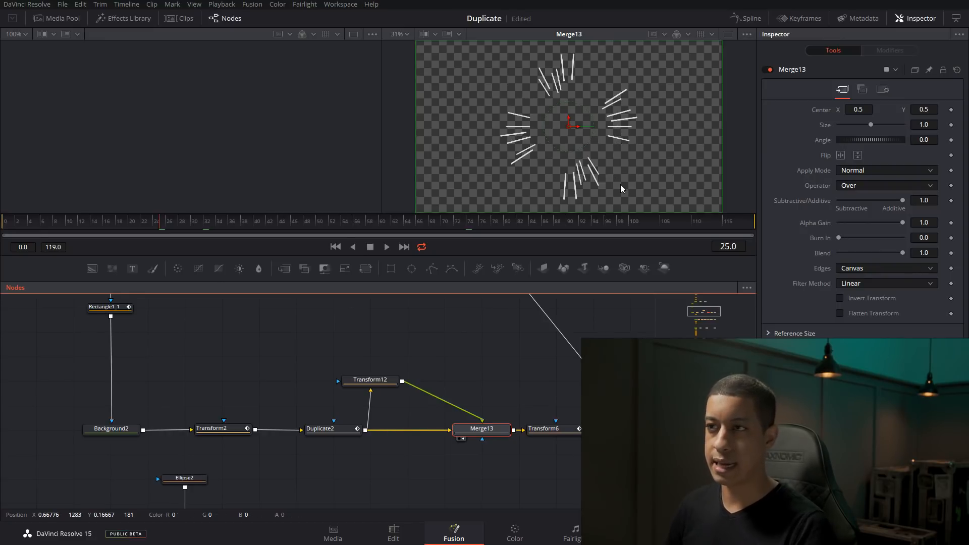
# Step: Examine Transform6's animated angle by scrubbing, and play its rotating line ring in the second viewer
pyautogui.click(545, 427)
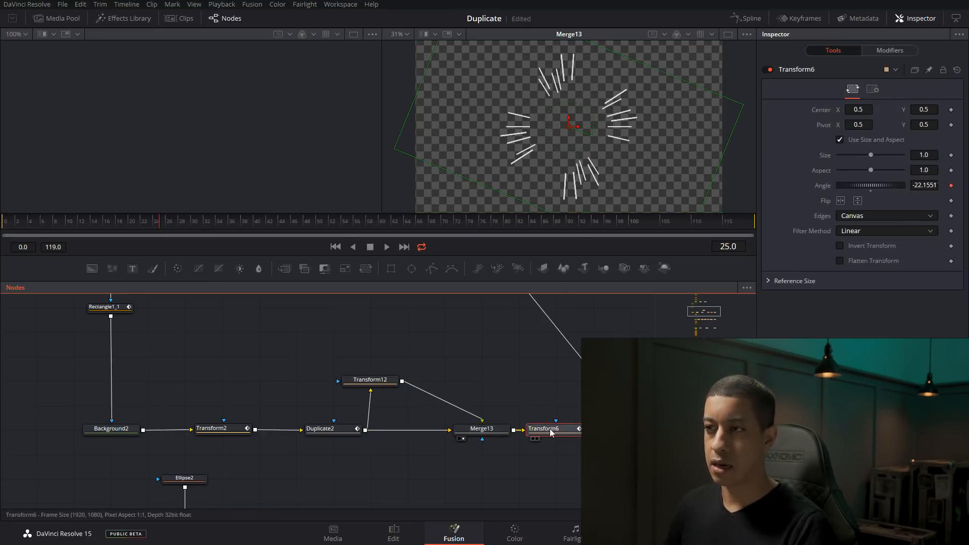
pyautogui.moveTo(152, 222); pyautogui.dragTo(462, 230)
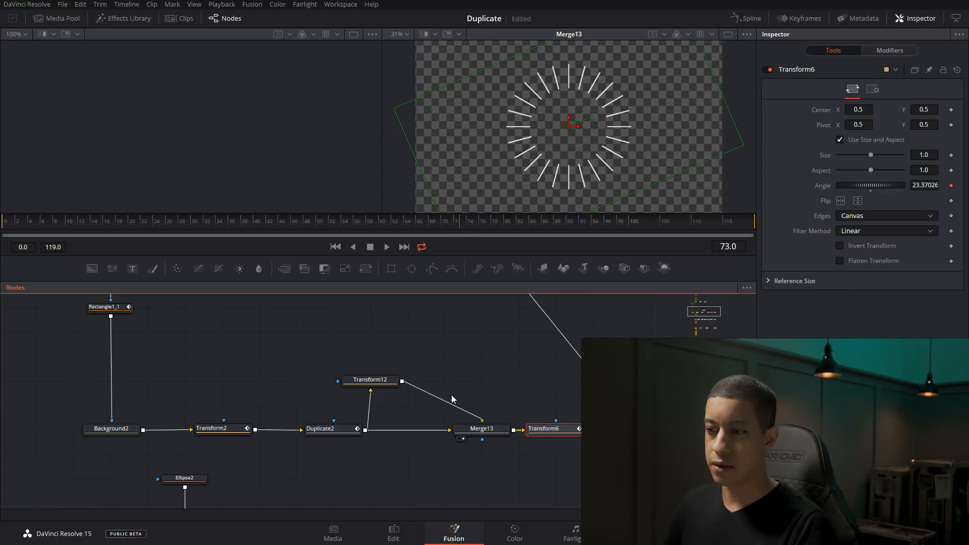
pyautogui.moveTo(432, 224); pyautogui.dragTo(593, 226)
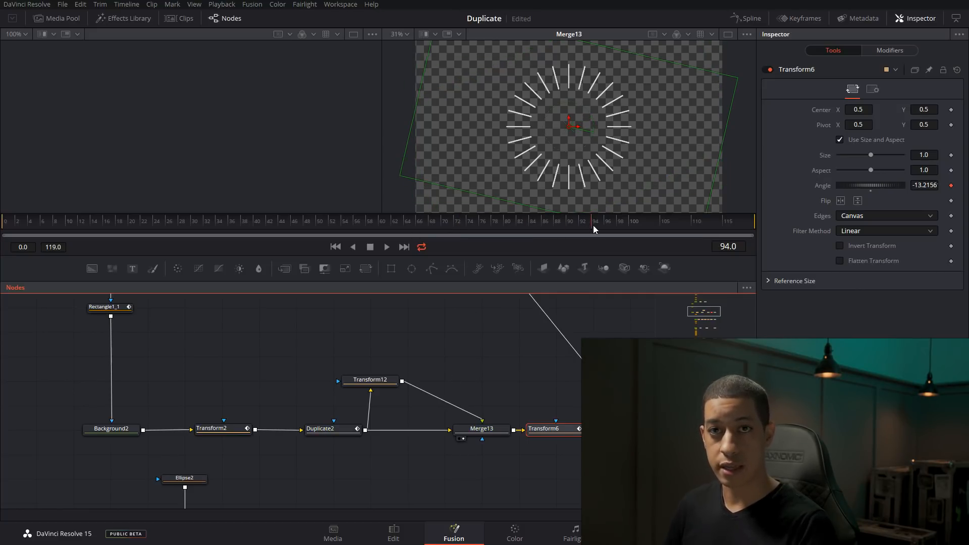
pyautogui.press('2')
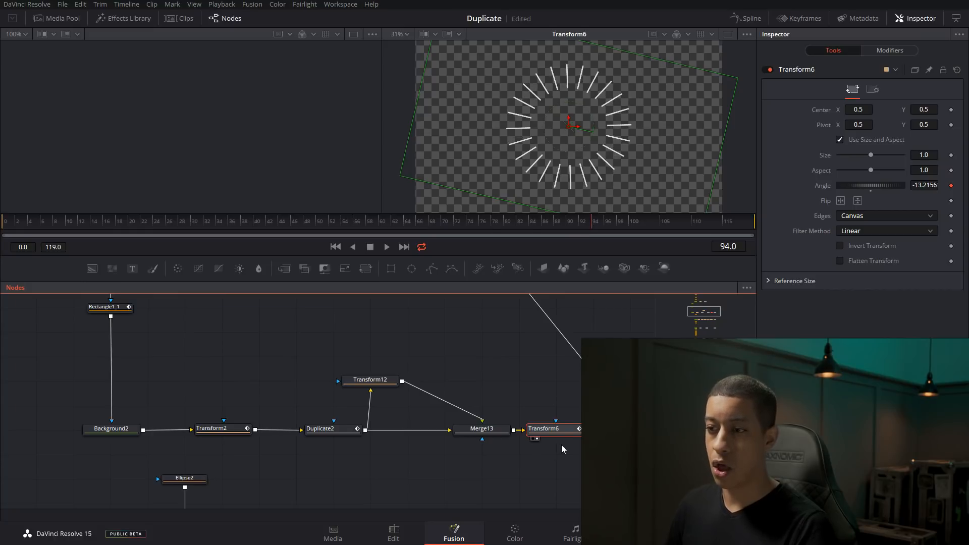
pyautogui.click(26, 220)
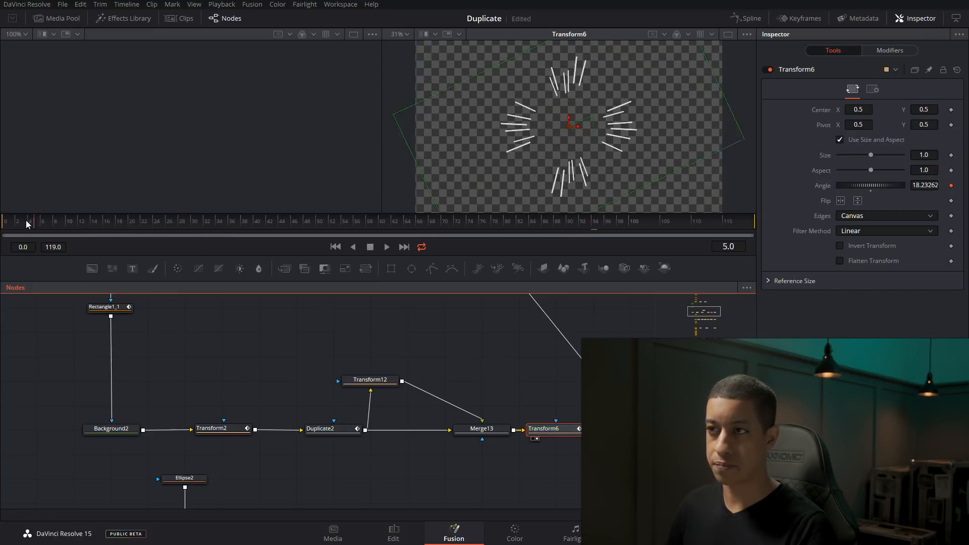
pyautogui.press('space')
pyautogui.moveTo(81, 234); pyautogui.dragTo(731, 226)
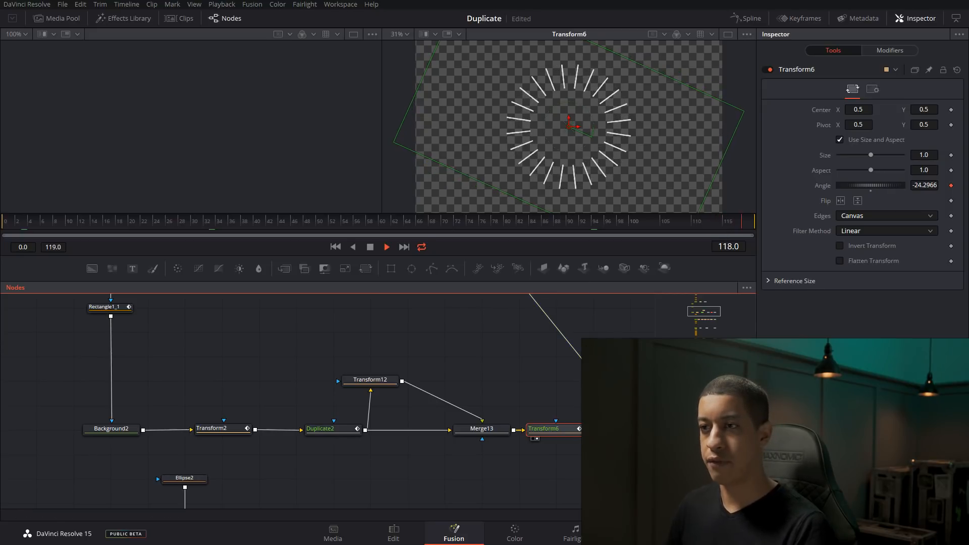
pyautogui.press('space')
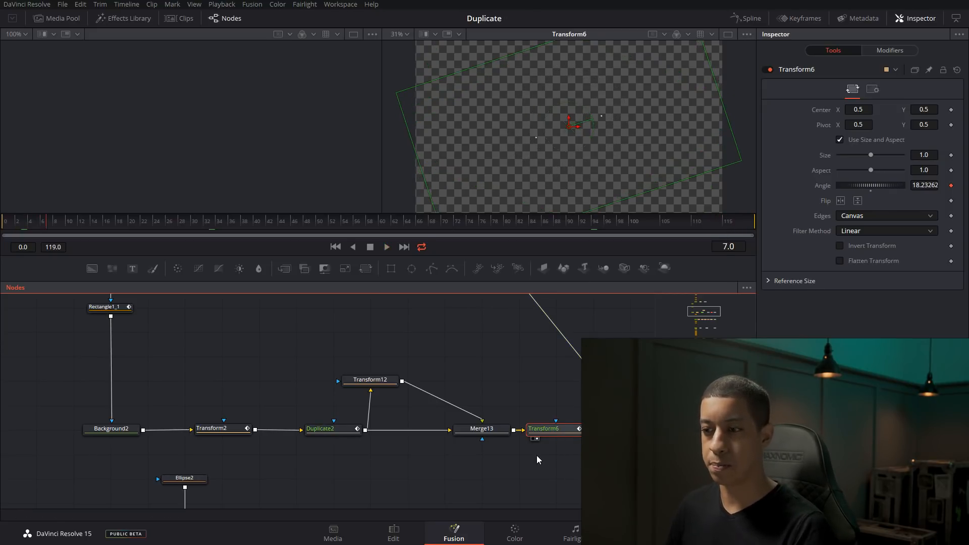
# Step: Return to Timeline 2 on the Edit page and play the finished reference animation, stopping at 01:00:04:09
pyautogui.click(396, 536)
pyautogui.click(85, 308)
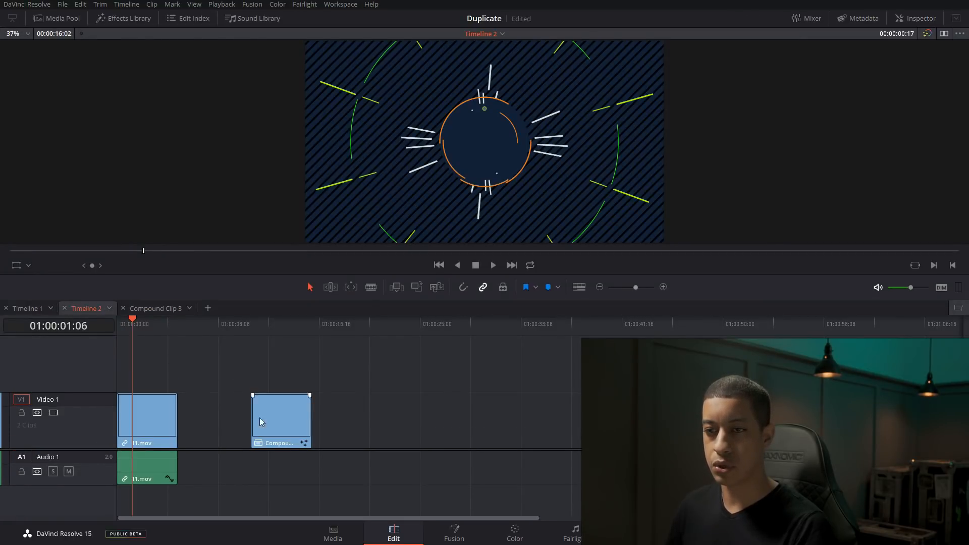
pyautogui.press('space')
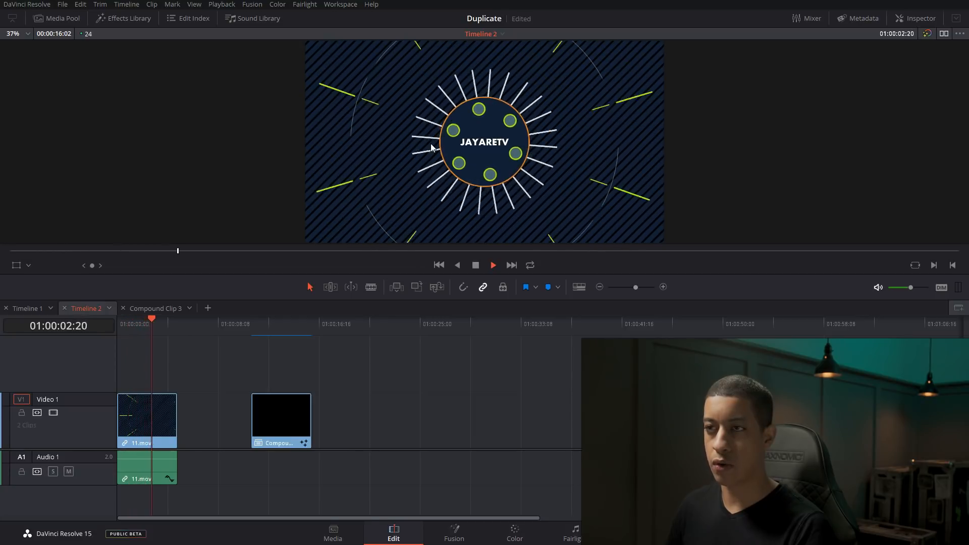
pyautogui.press('space')
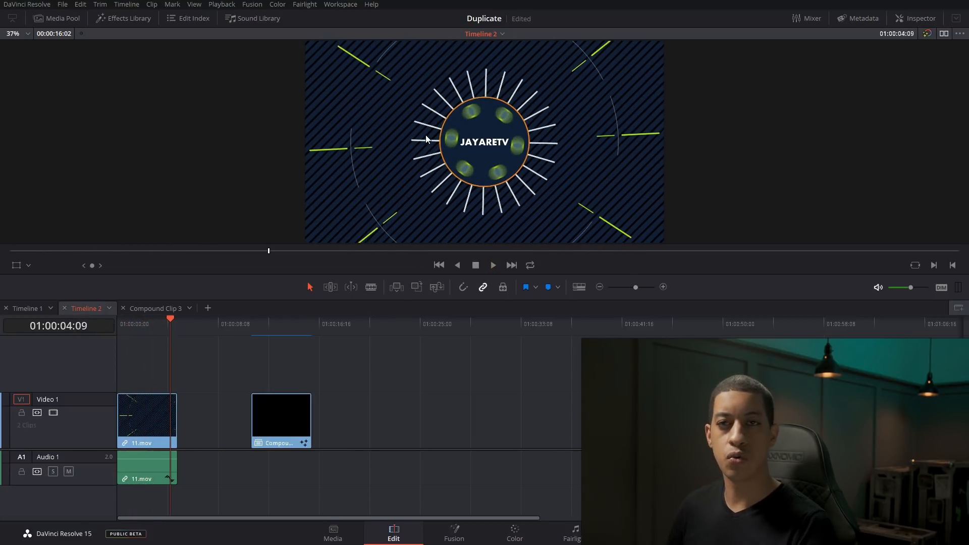
# Step: Replay the finished animation from 01:00:00:18 past the clip's end, and scrub back to the full line ring at 01:00:02:17
pyautogui.moveTo(167, 332); pyautogui.dragTo(126, 323)
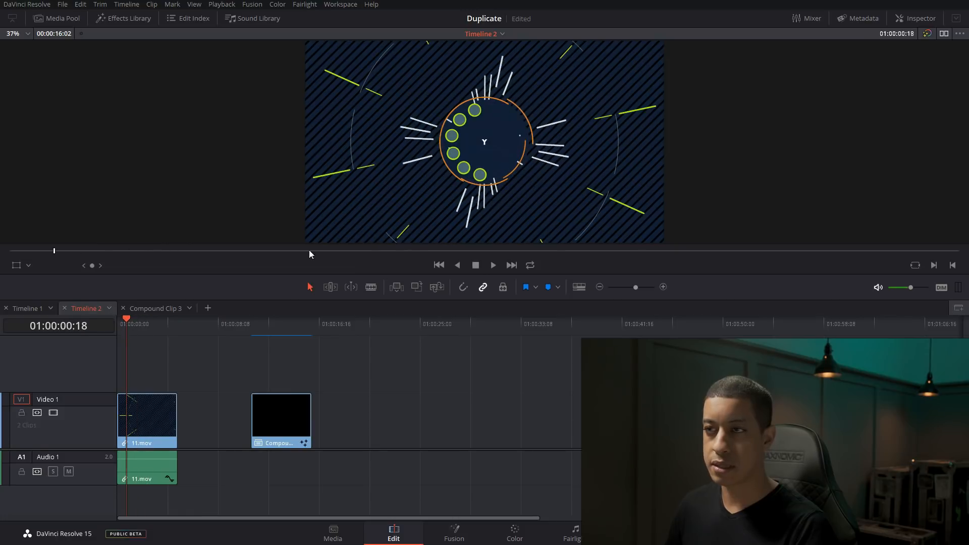
pyautogui.press('space')
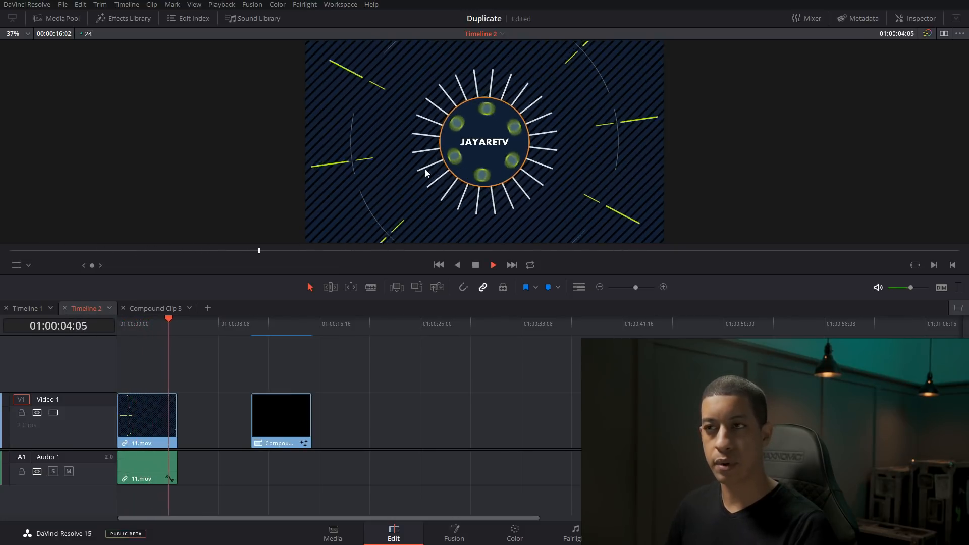
pyautogui.press('space')
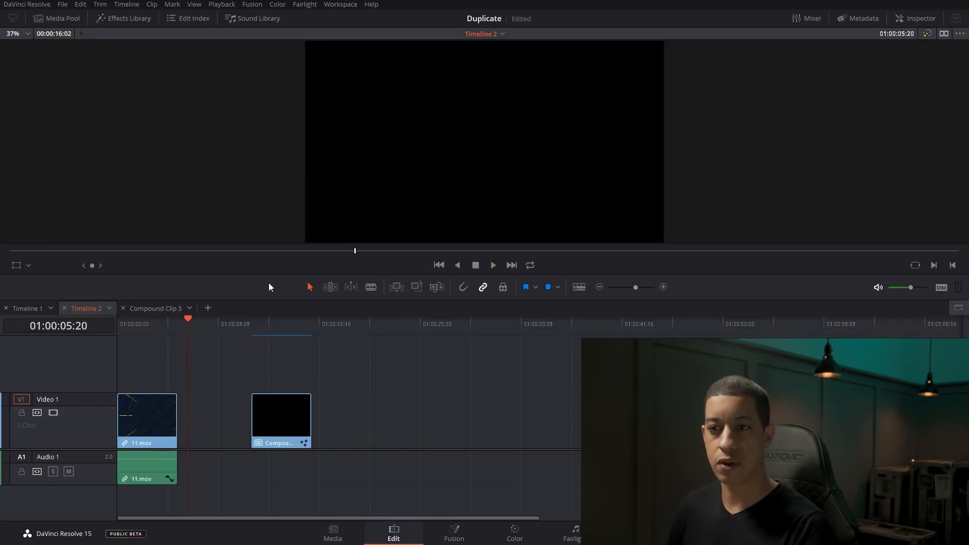
pyautogui.moveTo(185, 326); pyautogui.dragTo(151, 323)
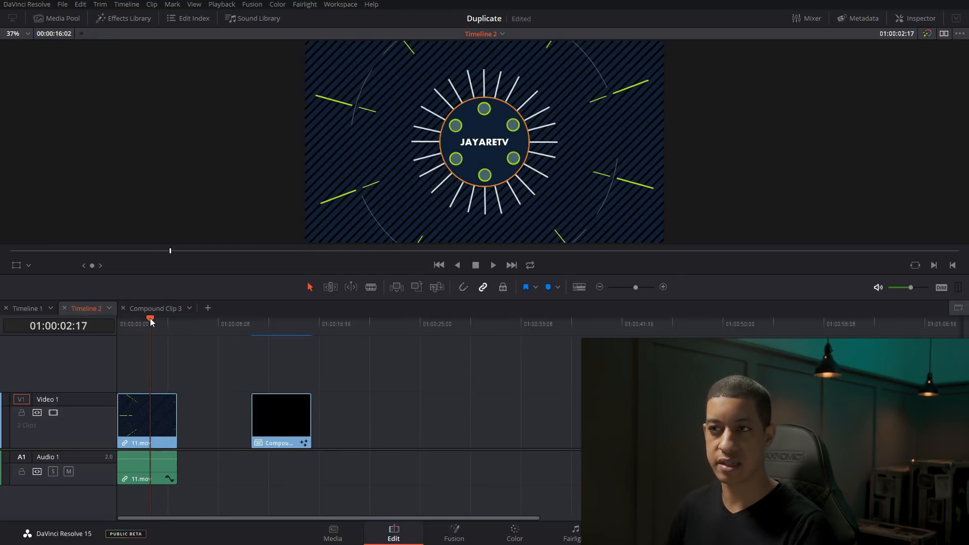
# Step: Play the opening of the animation from 01:00:00:00 and return to the first frame
pyautogui.press('Home')
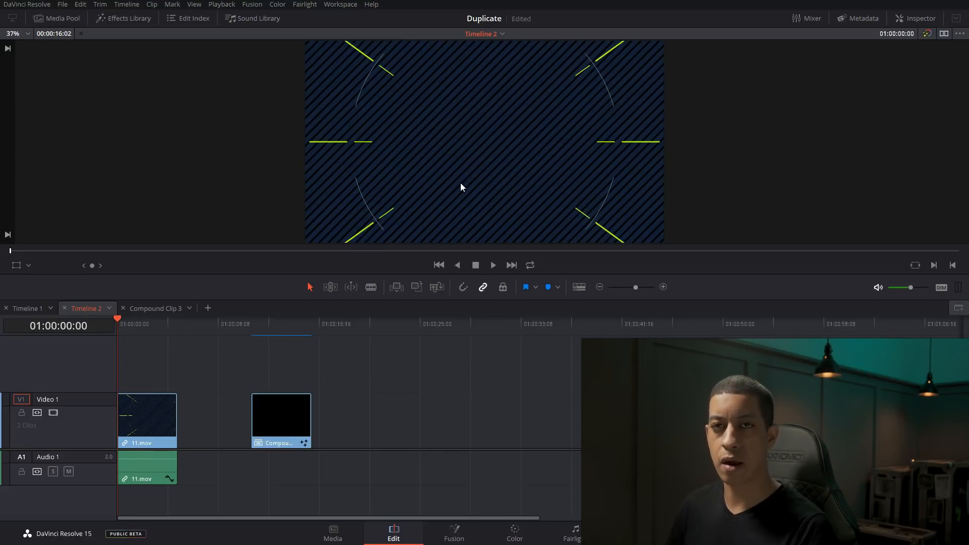
pyautogui.press('space')
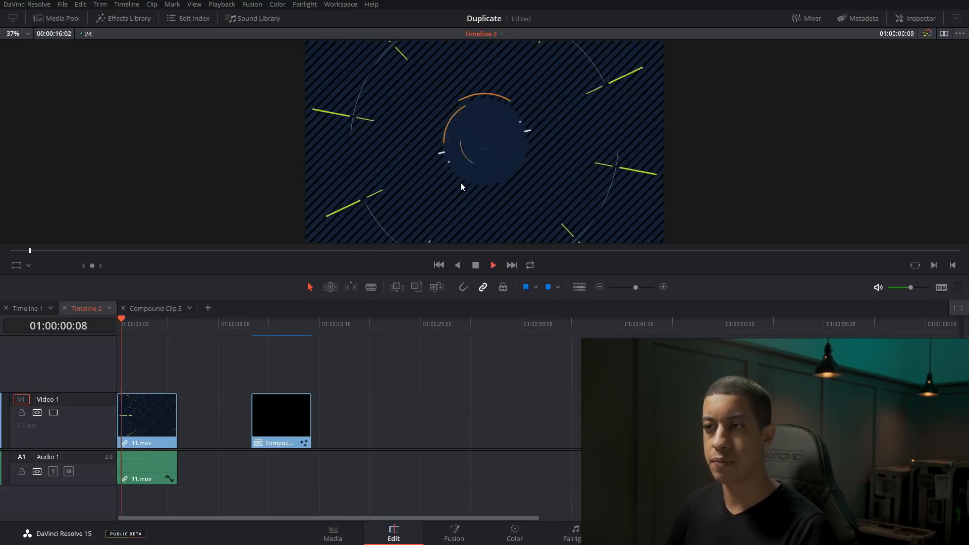
pyautogui.press('space')
pyautogui.press('Home')
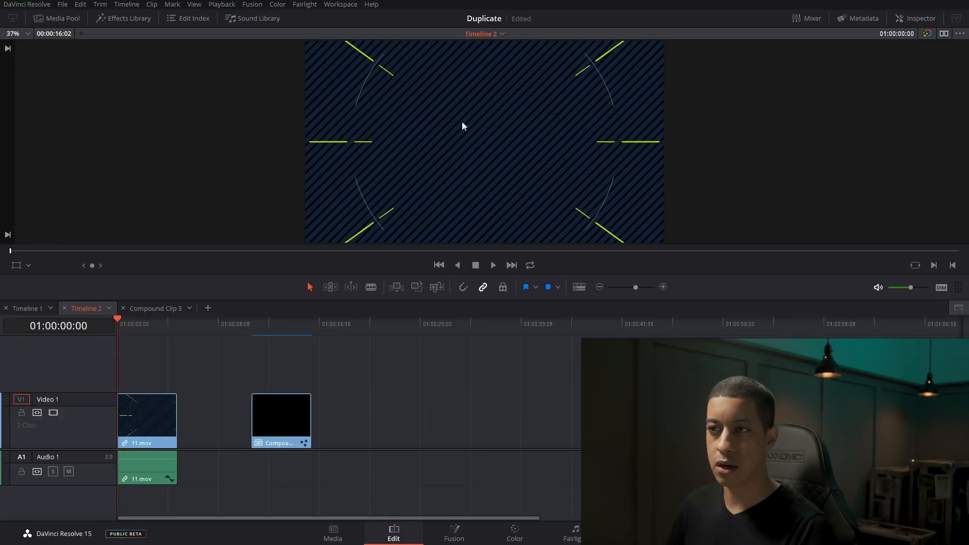
# Step: Step frame by frame from the start to 01:00:00:14, examining how the orange arcs and white lines enter
pyautogui.moveTo(124, 325); pyautogui.dragTo(118, 326)
pyautogui.press('Right')
pyautogui.press('Right')
pyautogui.press('Right')
pyautogui.press('Right')
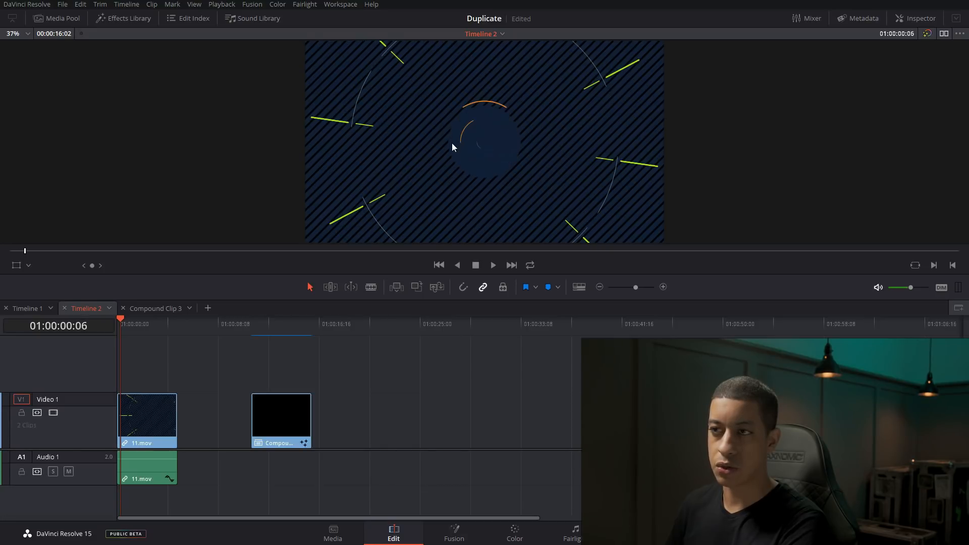
pyautogui.press('Right')
pyautogui.press('Right')
pyautogui.press('Right')
pyautogui.press('Right')
pyautogui.press('Right')
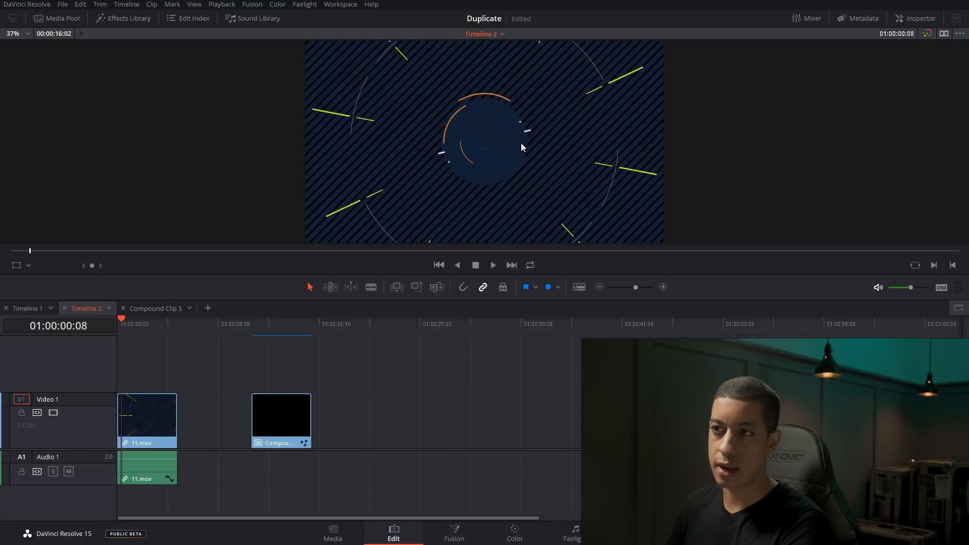
pyautogui.press('Right')
pyautogui.press('Right')
pyautogui.press('Right')
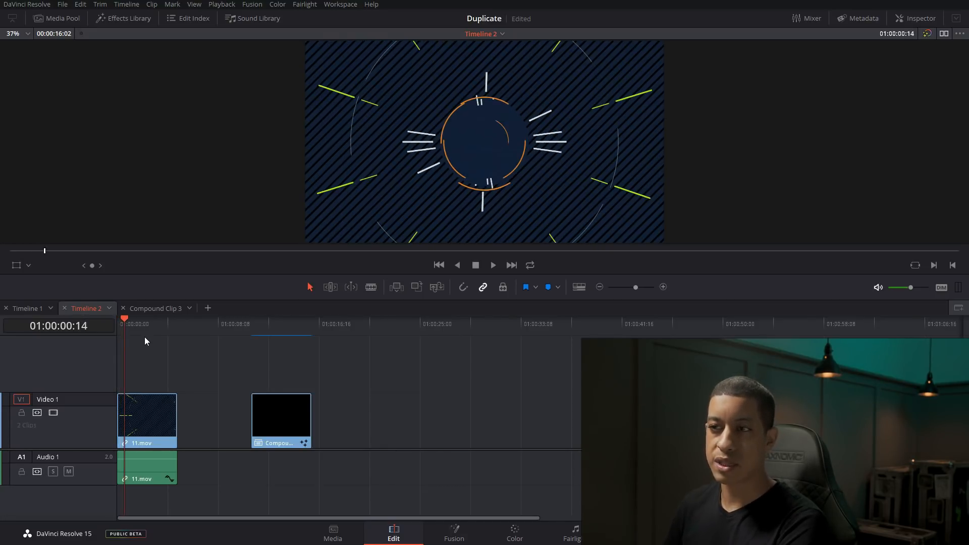
# Step: Examine the circling dots' motion blur from 01:00:03:02 to 01:00:04:10 by playing and stepping frame by frame
pyautogui.moveTo(138, 332); pyautogui.dragTo(155, 332)
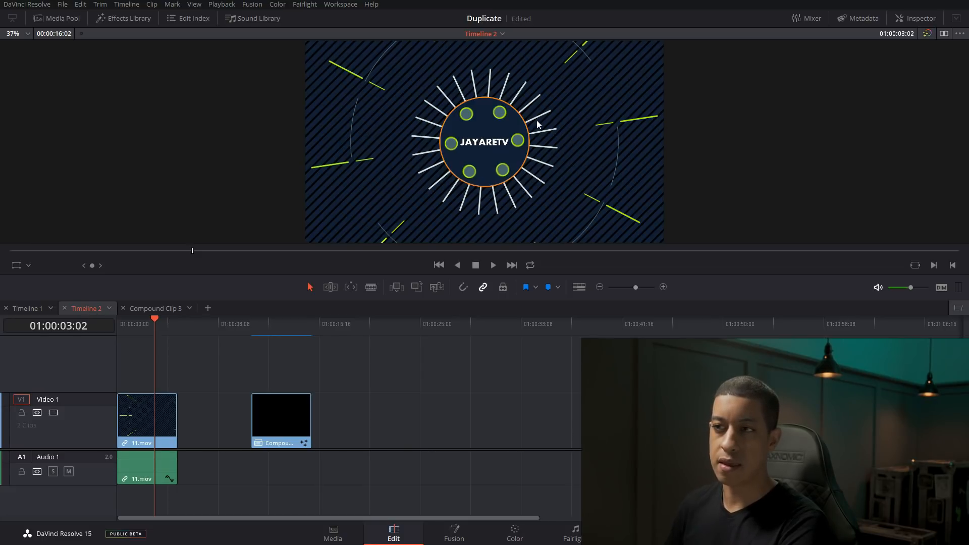
pyautogui.press('space')
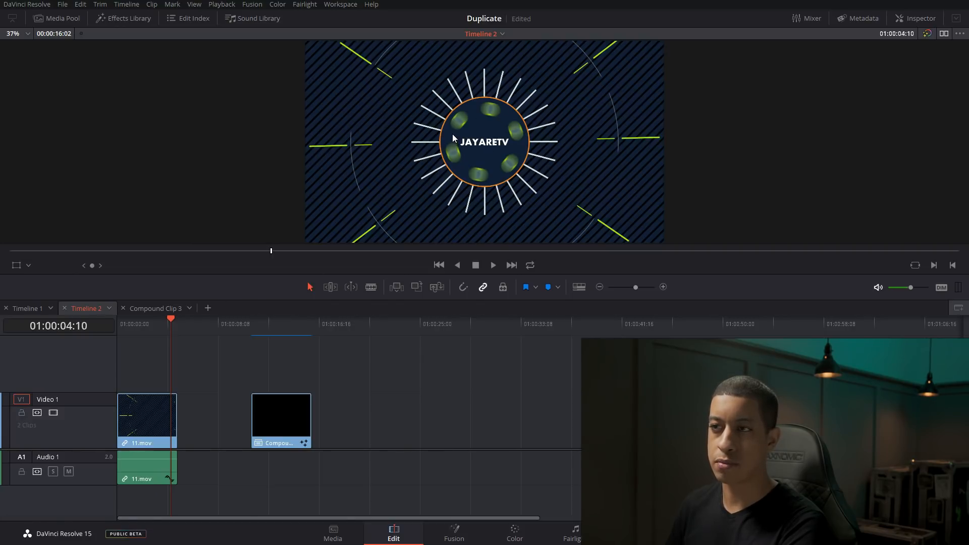
pyautogui.press('Left')
pyautogui.press('Left')
pyautogui.press('Left')
pyautogui.press('Left')
pyautogui.press('Left')
pyautogui.press('Left')
pyautogui.press('Left')
pyautogui.press('Left')
pyautogui.press('Left')
pyautogui.press('Left')
pyautogui.press('Left')
pyautogui.press('Left')
pyautogui.press('Left')
pyautogui.press('Left')
pyautogui.press('Left')
pyautogui.press('Left')
pyautogui.press('Left')
pyautogui.press('Left')
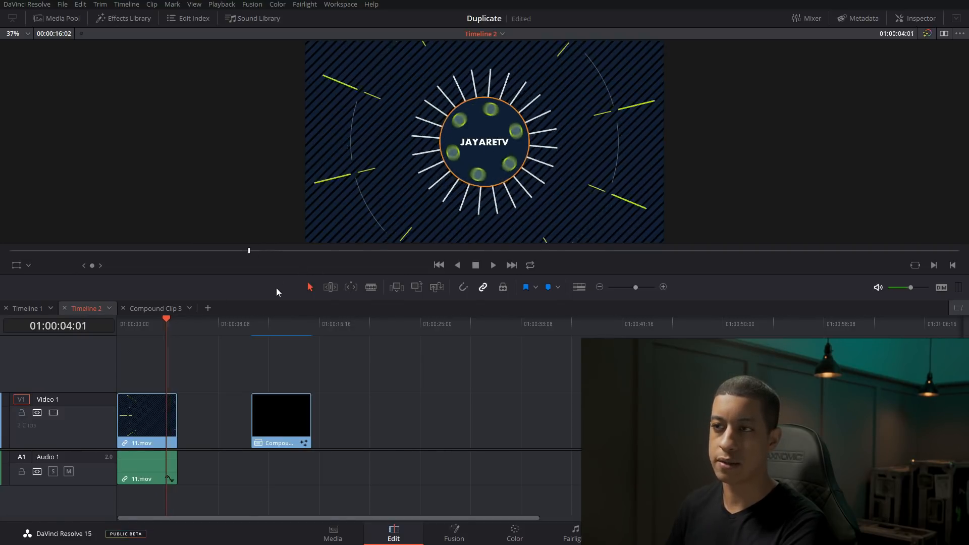
pyautogui.press('Right')
pyautogui.press('space')
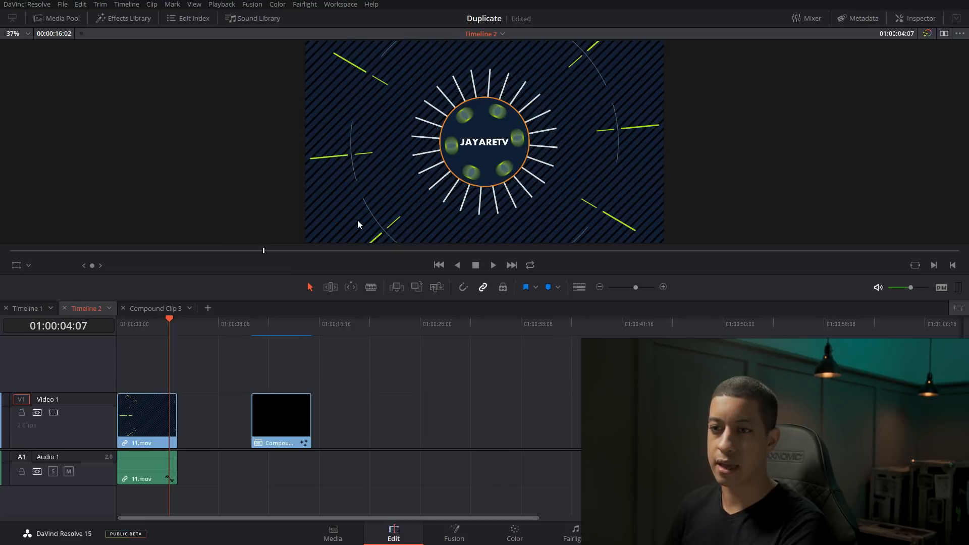
pyautogui.click(171, 320)
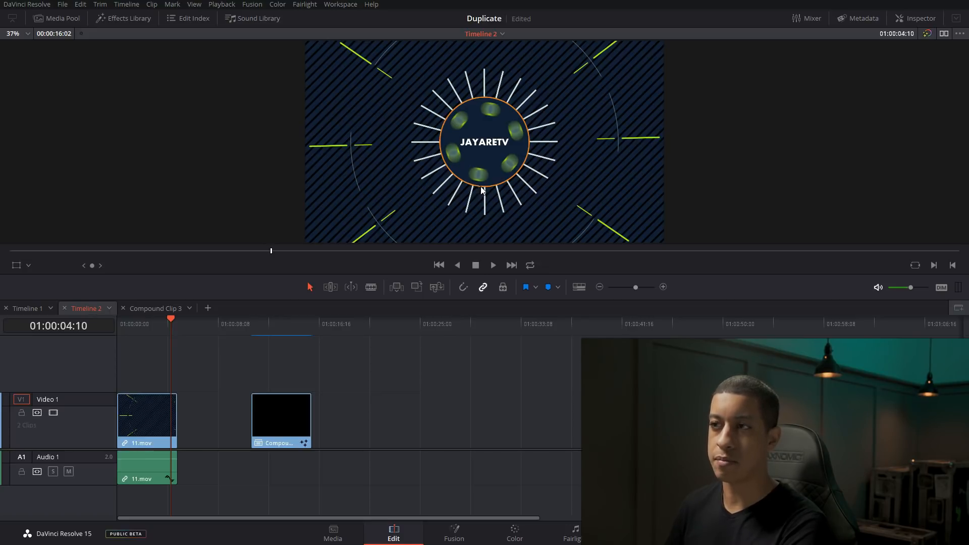
# Step: Scrub back to 01:00:00:06 and play the entrance of the jittered lines and dots, stopping at 01:00:01:06
pyautogui.moveTo(150, 321); pyautogui.dragTo(124, 324)
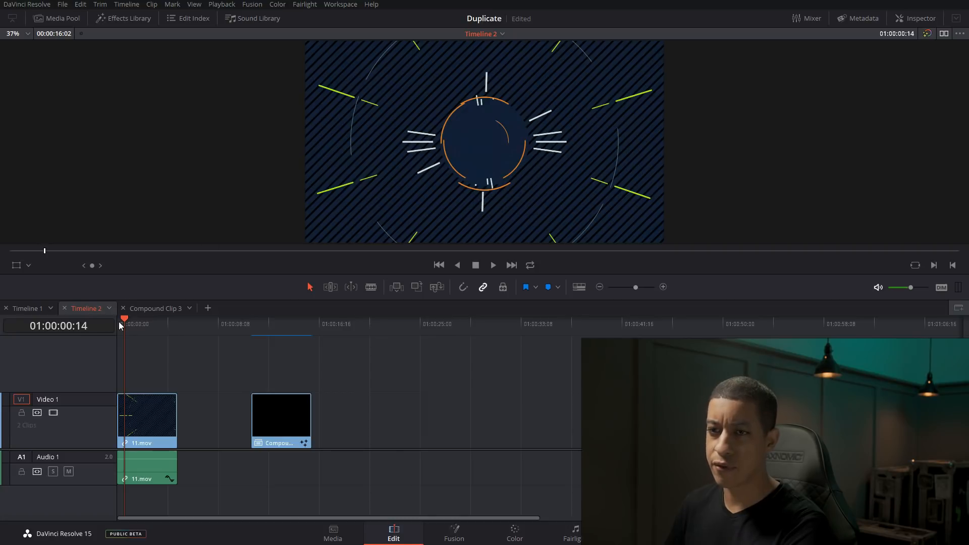
pyautogui.moveTo(124, 320); pyautogui.dragTo(119, 322)
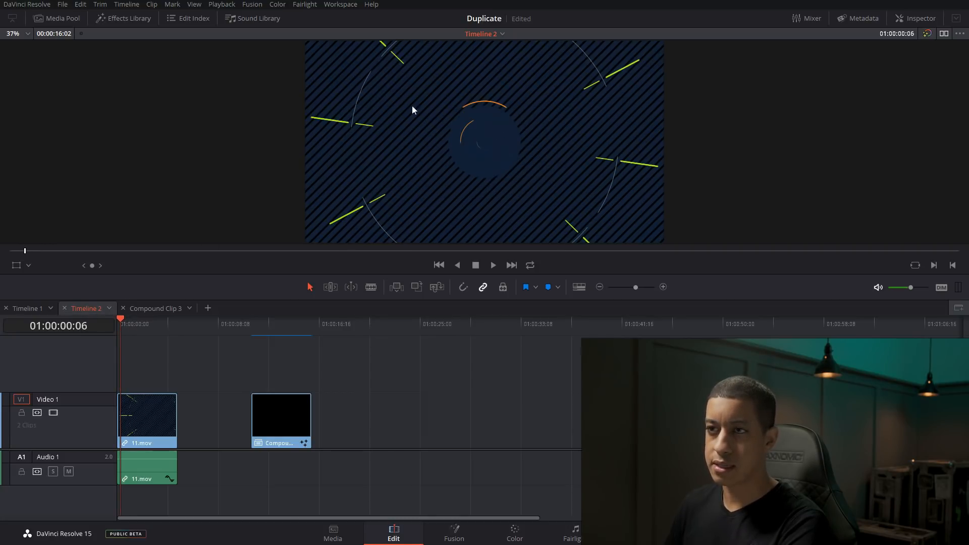
pyautogui.press('space')
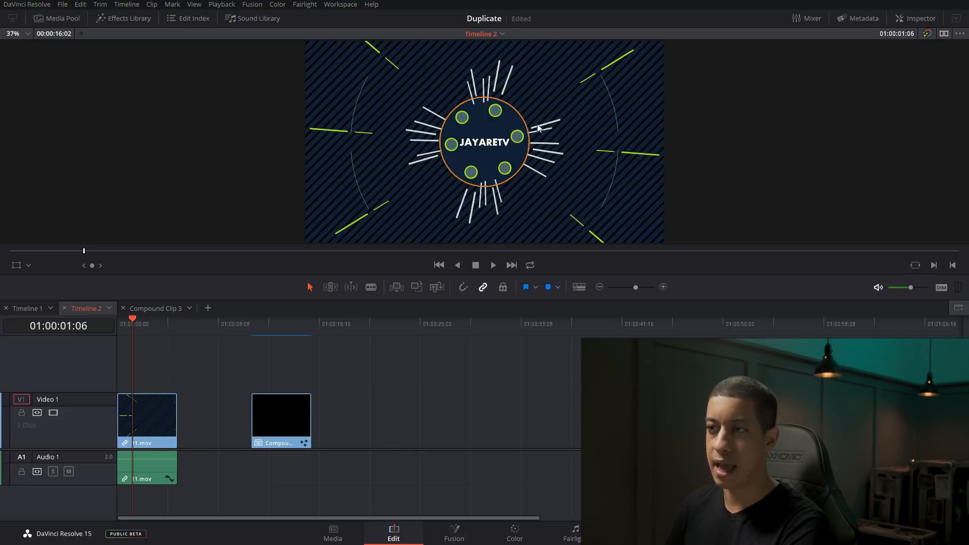
# Step: Turn on looped playback and play Timeline 2 from its first frame
pyautogui.press('Home')
pyautogui.click(530, 265)
pyautogui.click(494, 265)
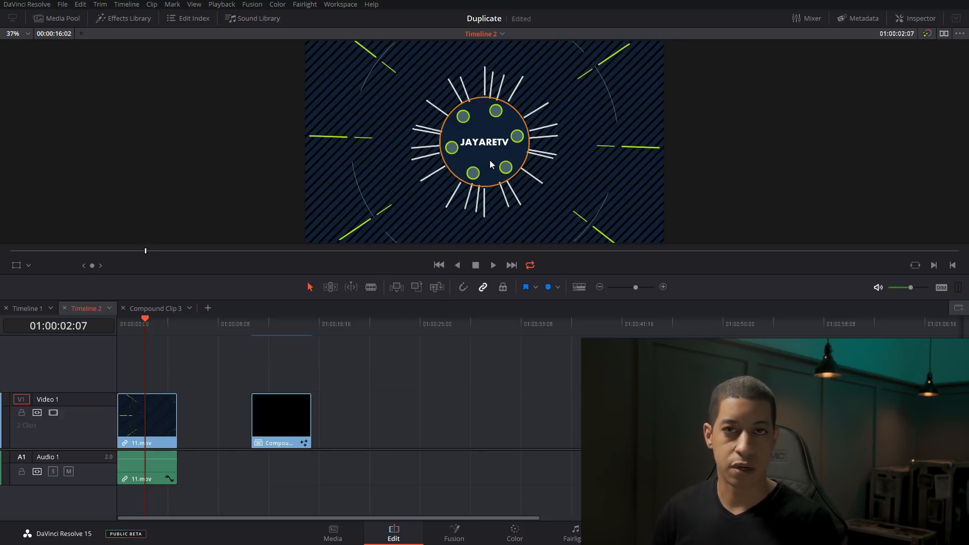
# Step: Replay the animation past the clip's end and again from the start, stopping at 01:00:04:21
pyautogui.moveTo(85, 254); pyautogui.dragTo(31, 253)
pyautogui.press('space')
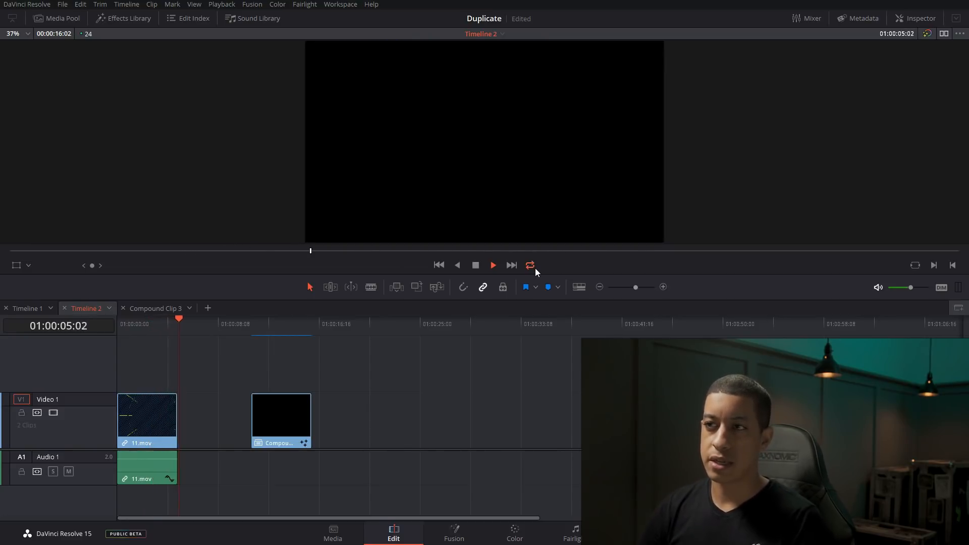
pyautogui.press('space')
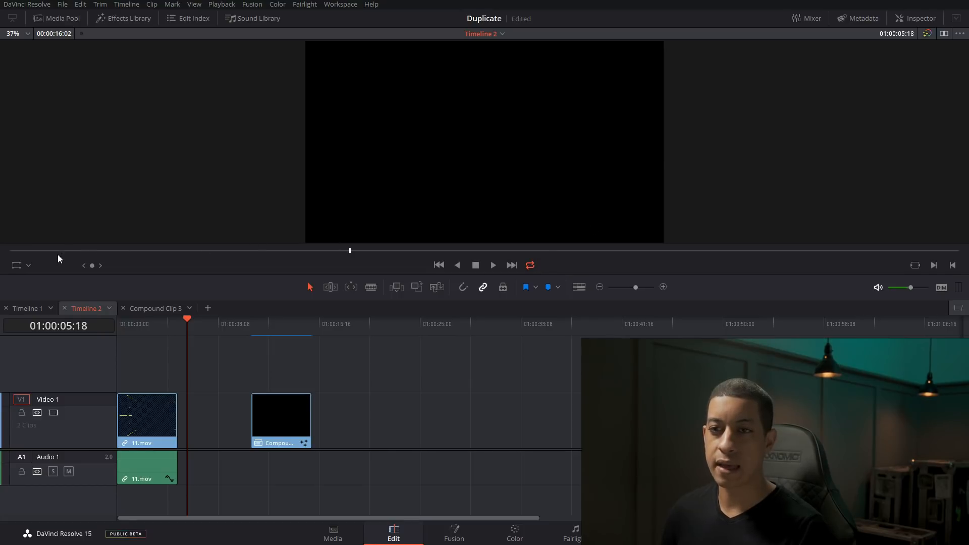
pyautogui.press('Home')
pyautogui.press('space')
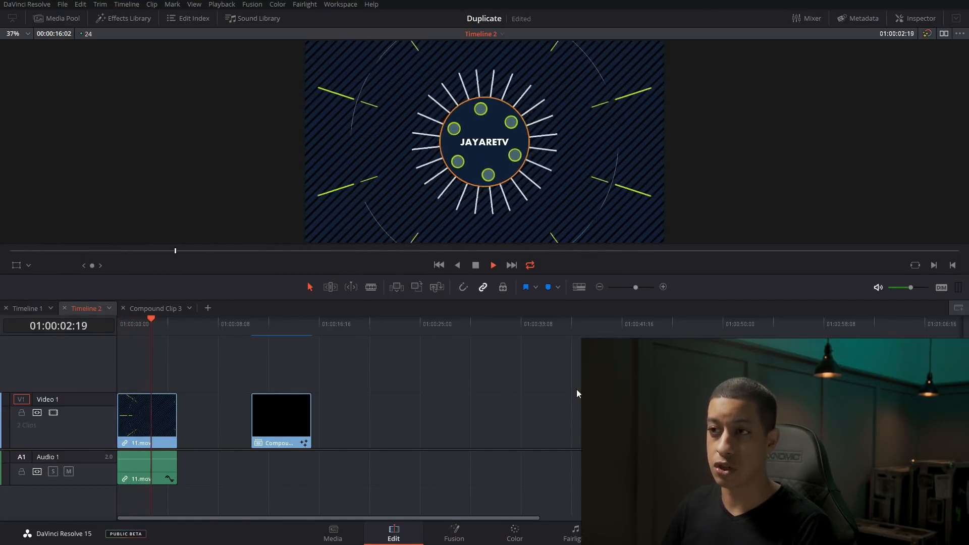
pyautogui.press('space')
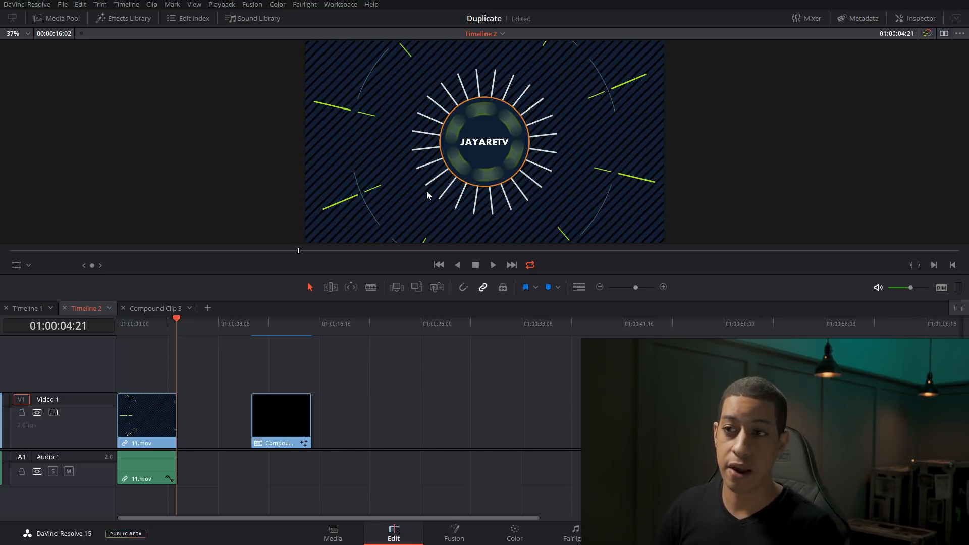
# Step: Scrub to 01:00:00:18 and play the animation in stages, pausing at 01:00:01:03 and 01:00:01:22 to examine the white lines
pyautogui.click(72, 251)
pyautogui.moveTo(57, 245)
pyautogui.mouseDown()
pyautogui.moveTo(1, 247)
pyautogui.moveTo(54, 252)
pyautogui.mouseUp()
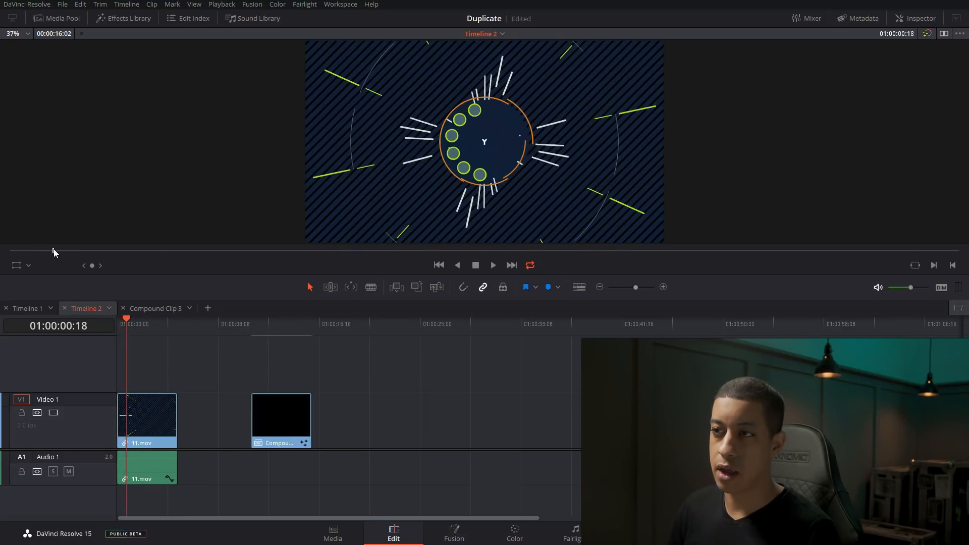
pyautogui.press('space')
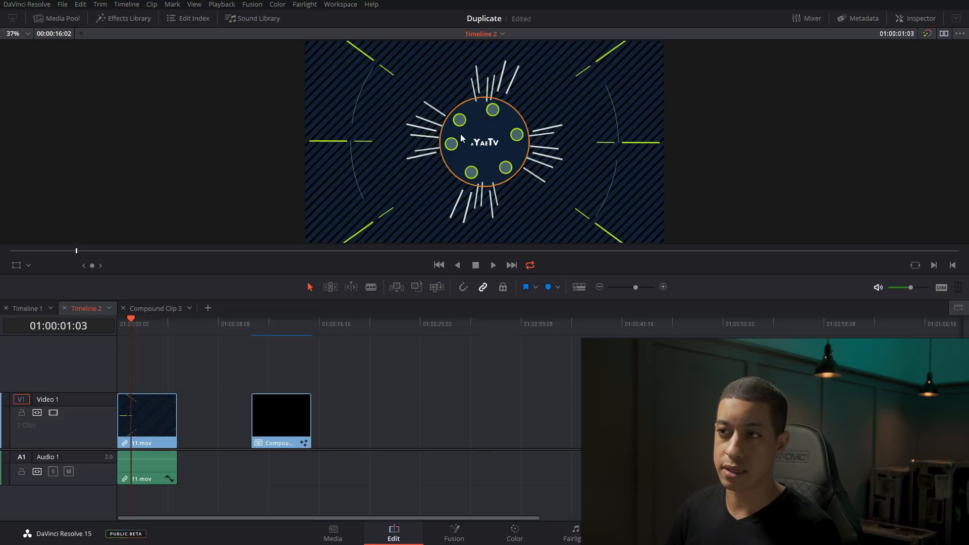
pyautogui.press('space')
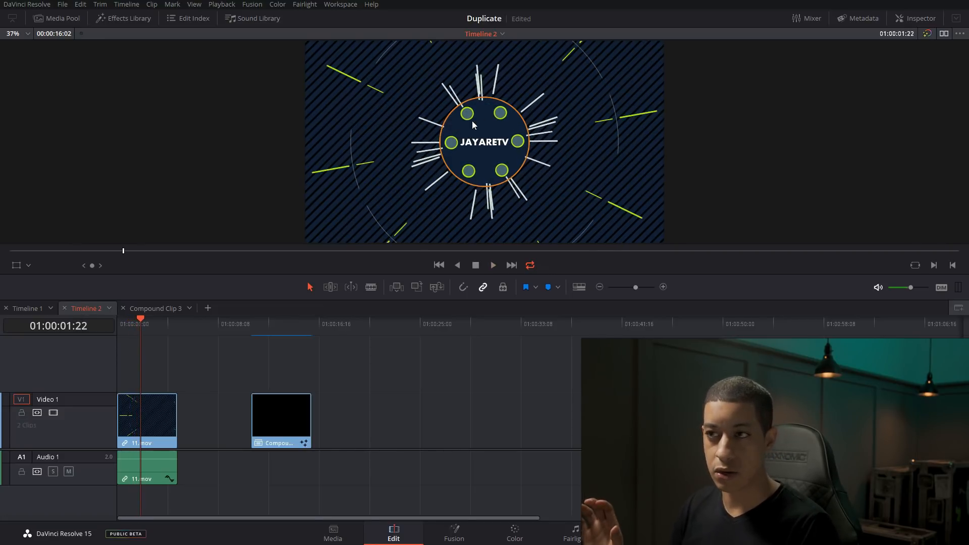
pyautogui.press('space')
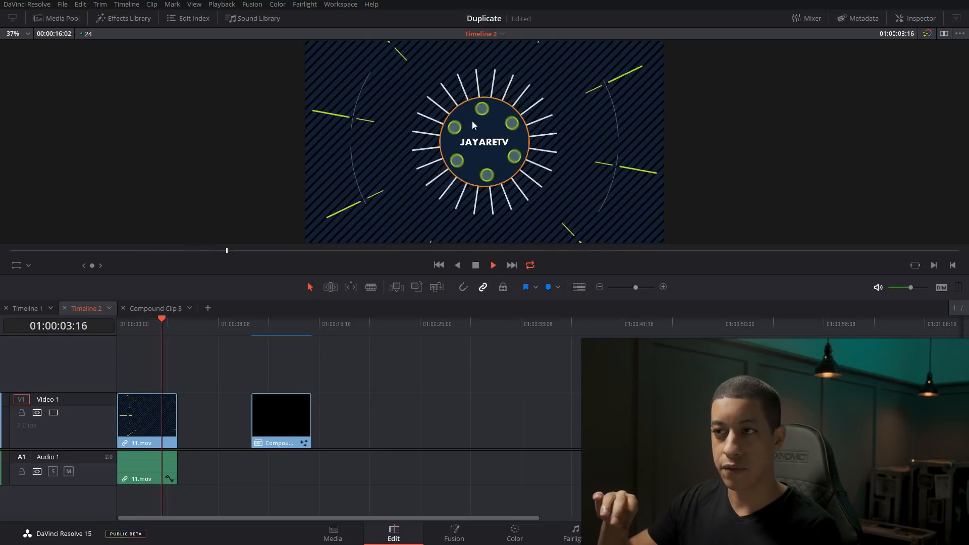